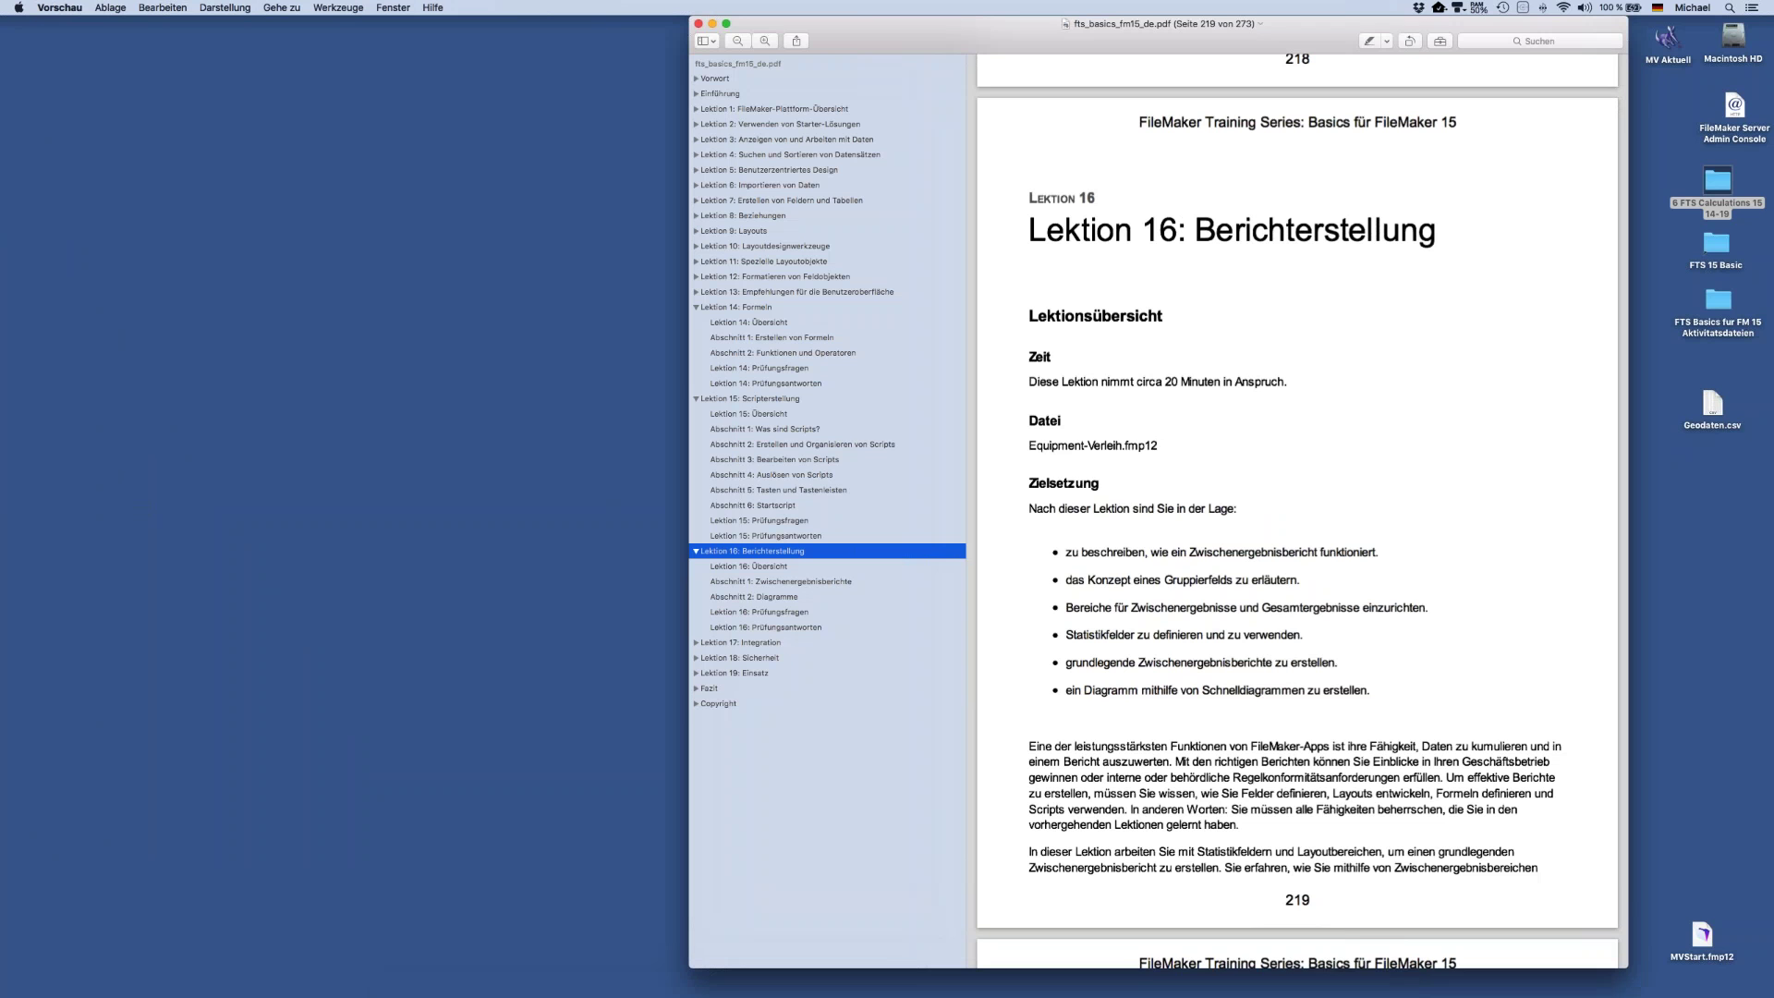
Look through the training PDF's Lektion 14 on formulas, including Abschnitt 1 and 2, and the start of Lektion 15
{"action": "left_click_drag", "start_coordinate": [856, 42], "coordinate": [486, 42]}
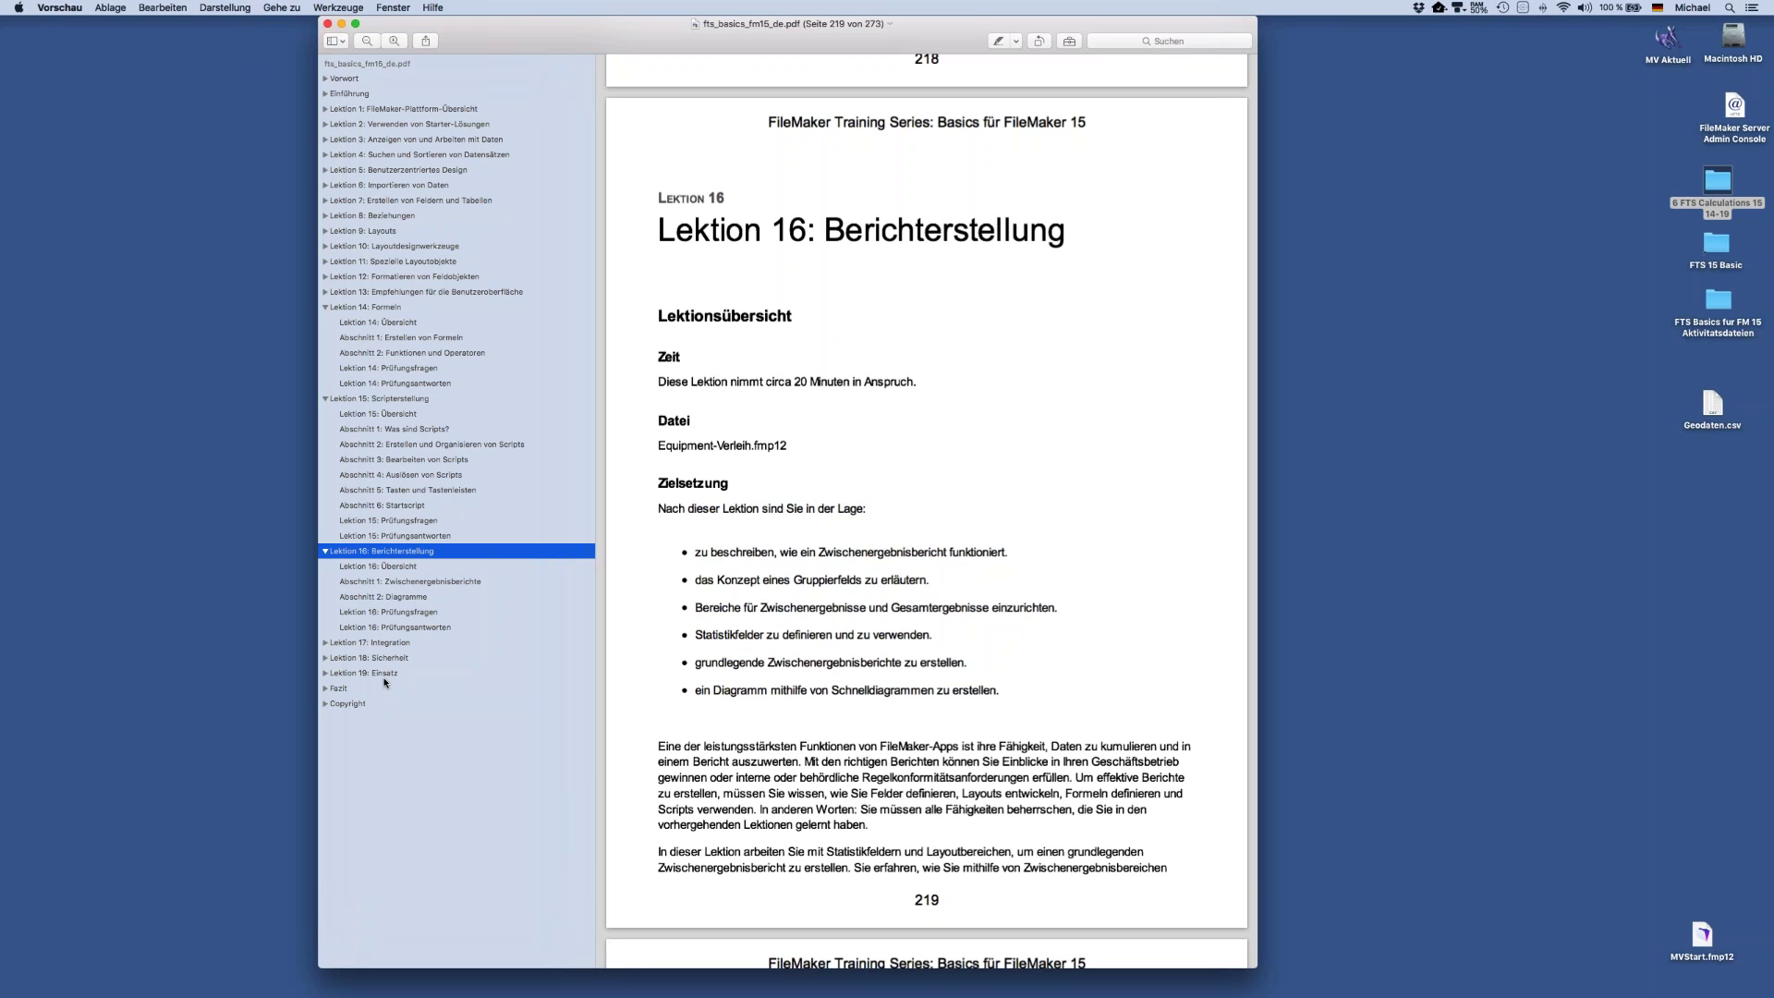
{"action": "left_click", "coordinate": [378, 308]}
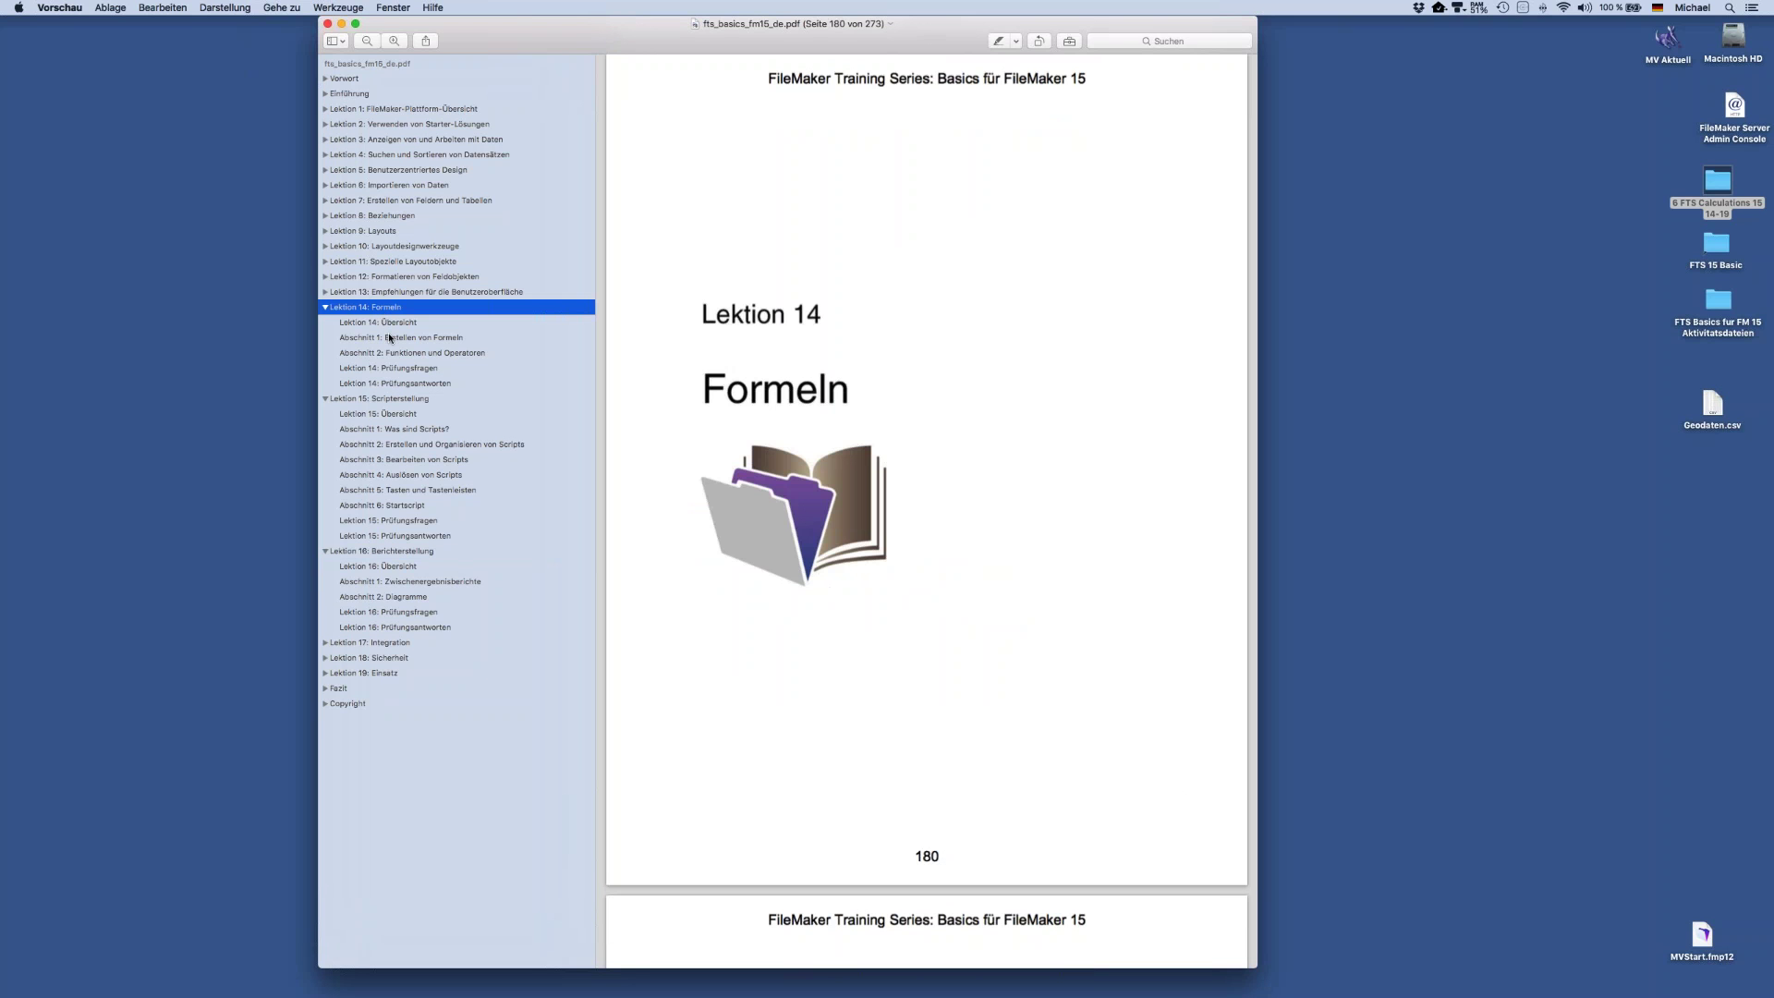
{"action": "left_click", "coordinate": [390, 339]}
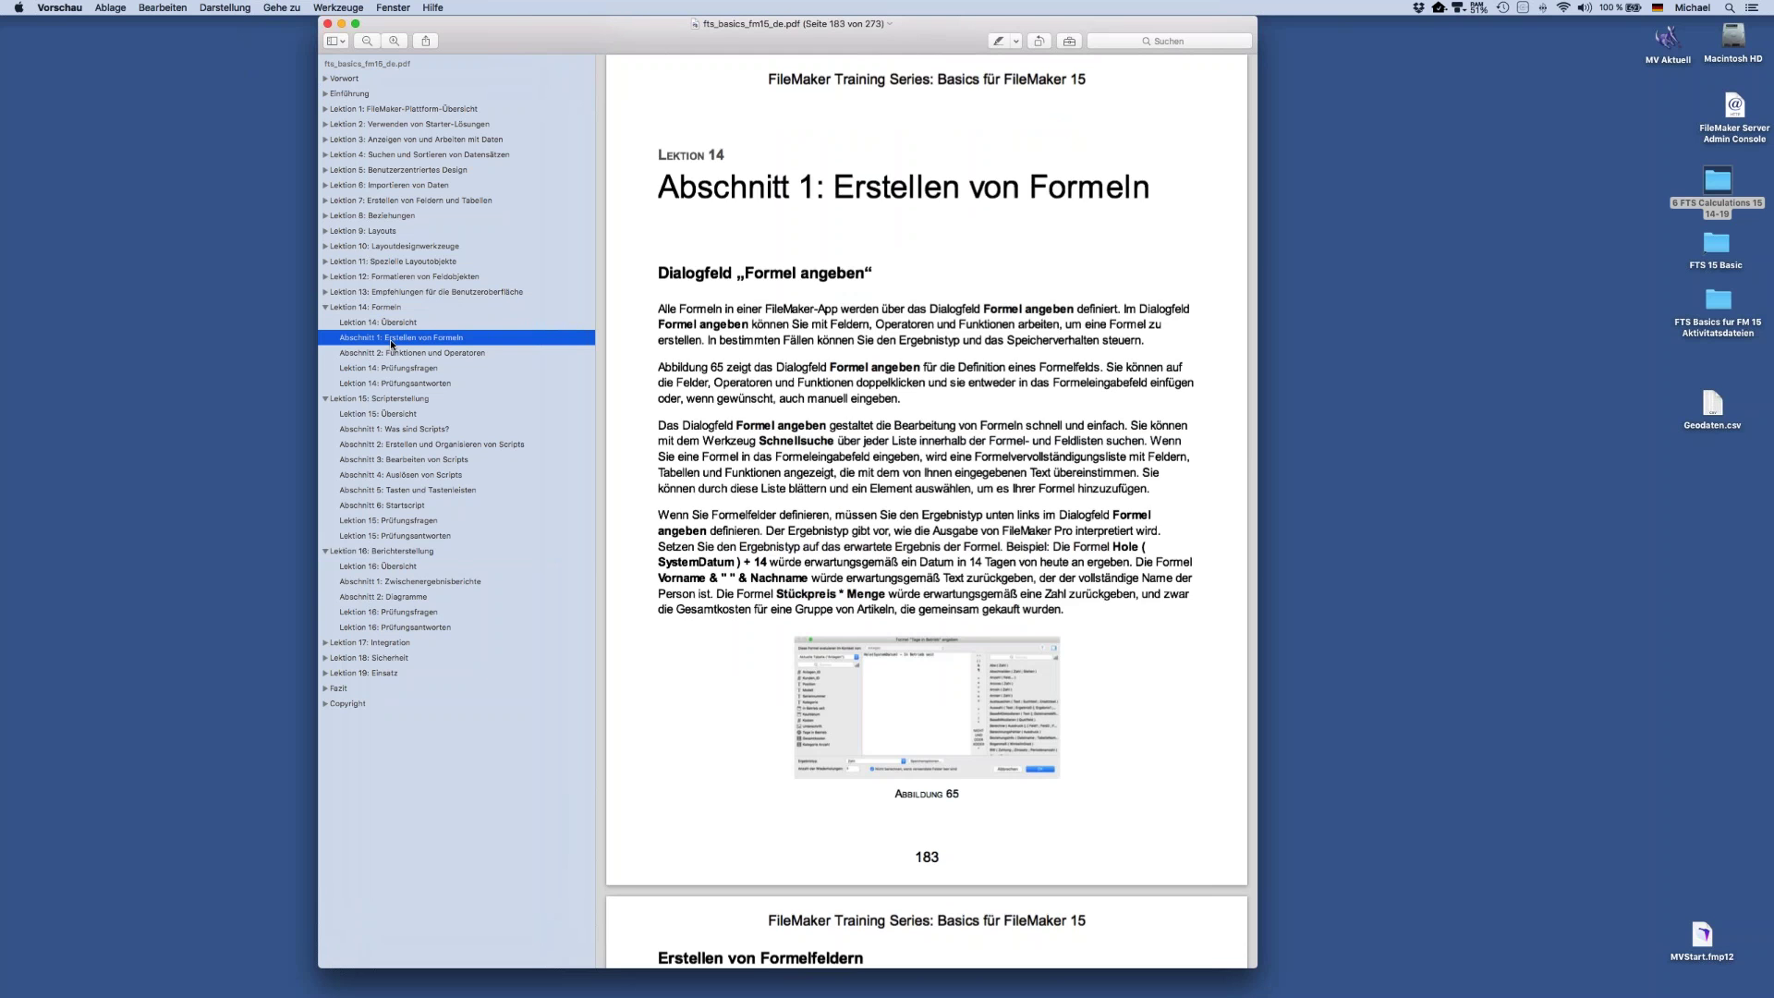
{"action": "left_click", "coordinate": [395, 358]}
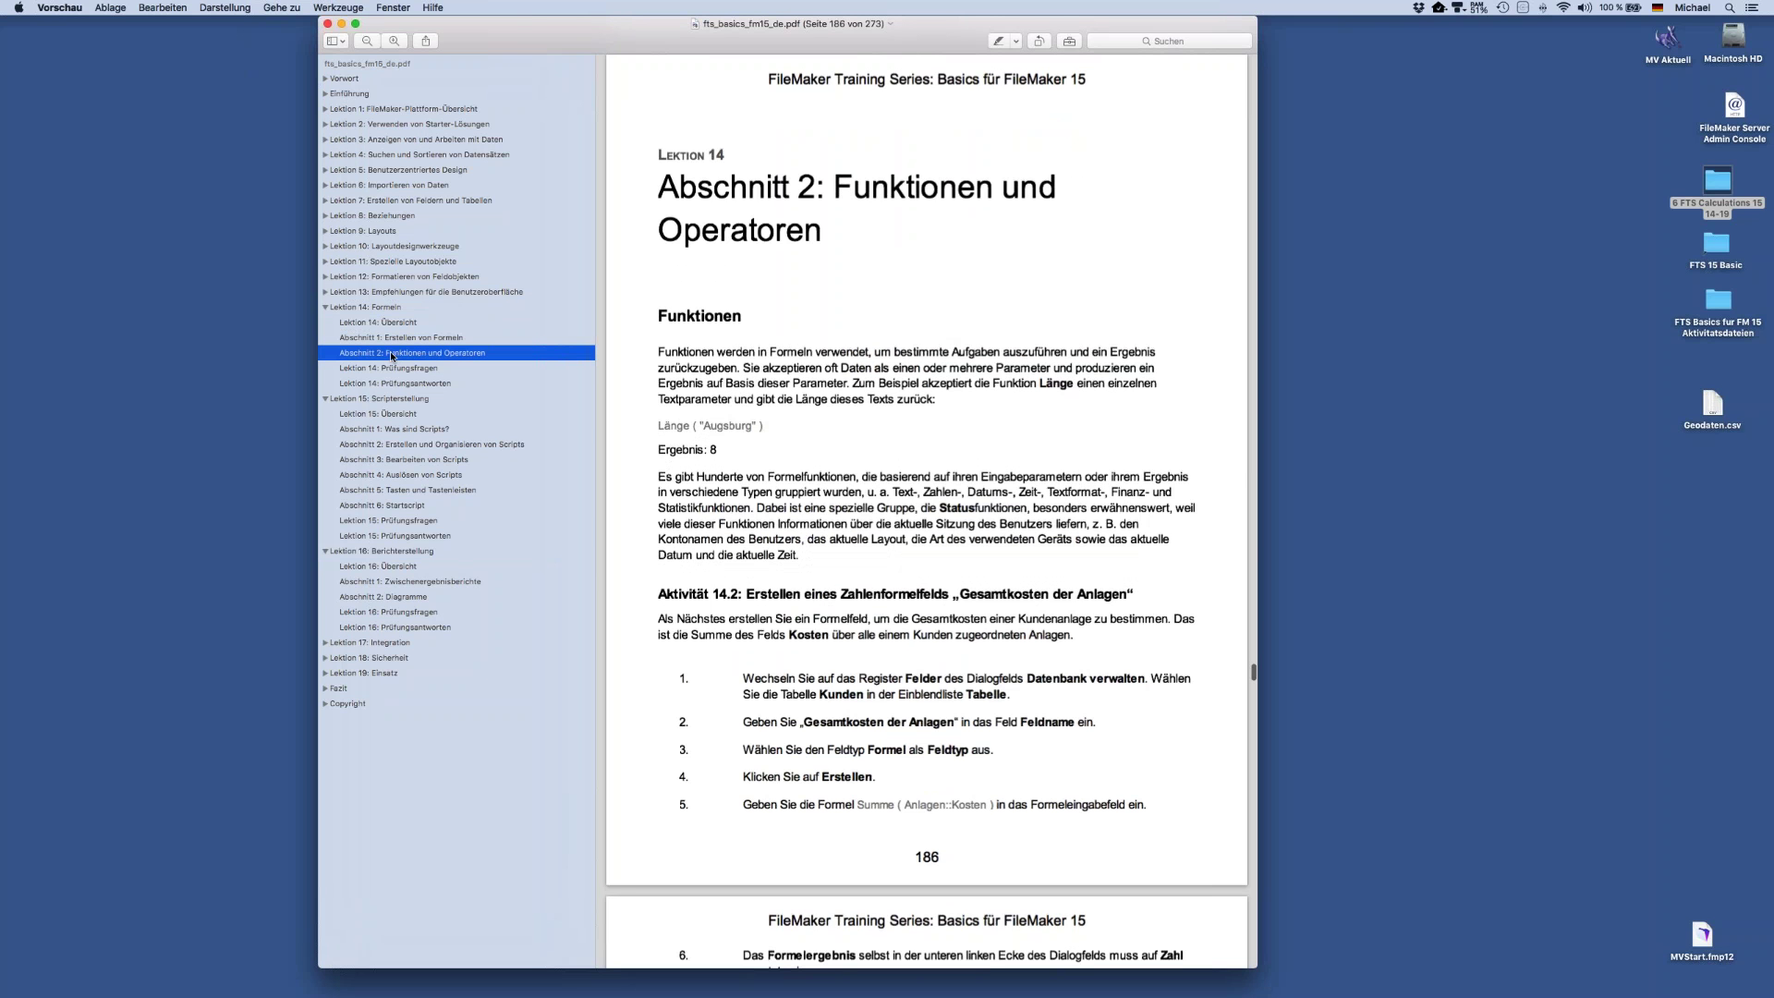
{"action": "left_click", "coordinate": [390, 401]}
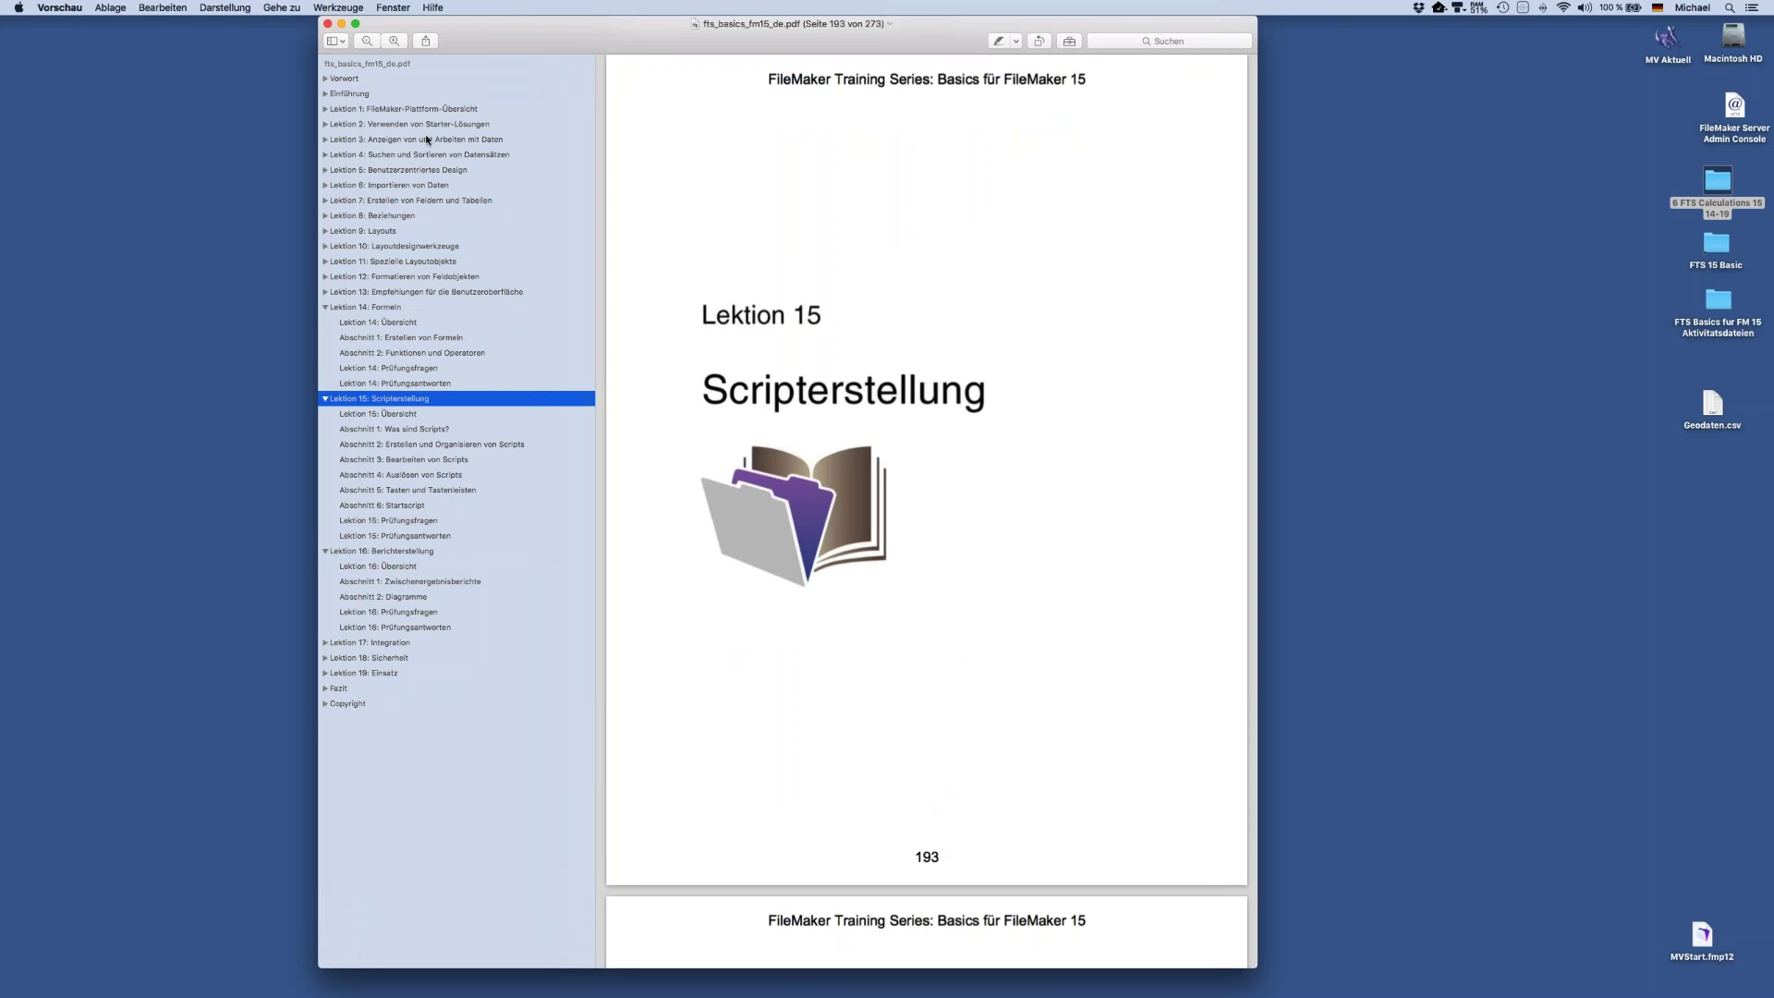
Switch from the PDF to FileMaker Pro Advanced and reposition and slightly shrink the Equipment-Verleih window
{"action": "left_click", "coordinate": [341, 25]}
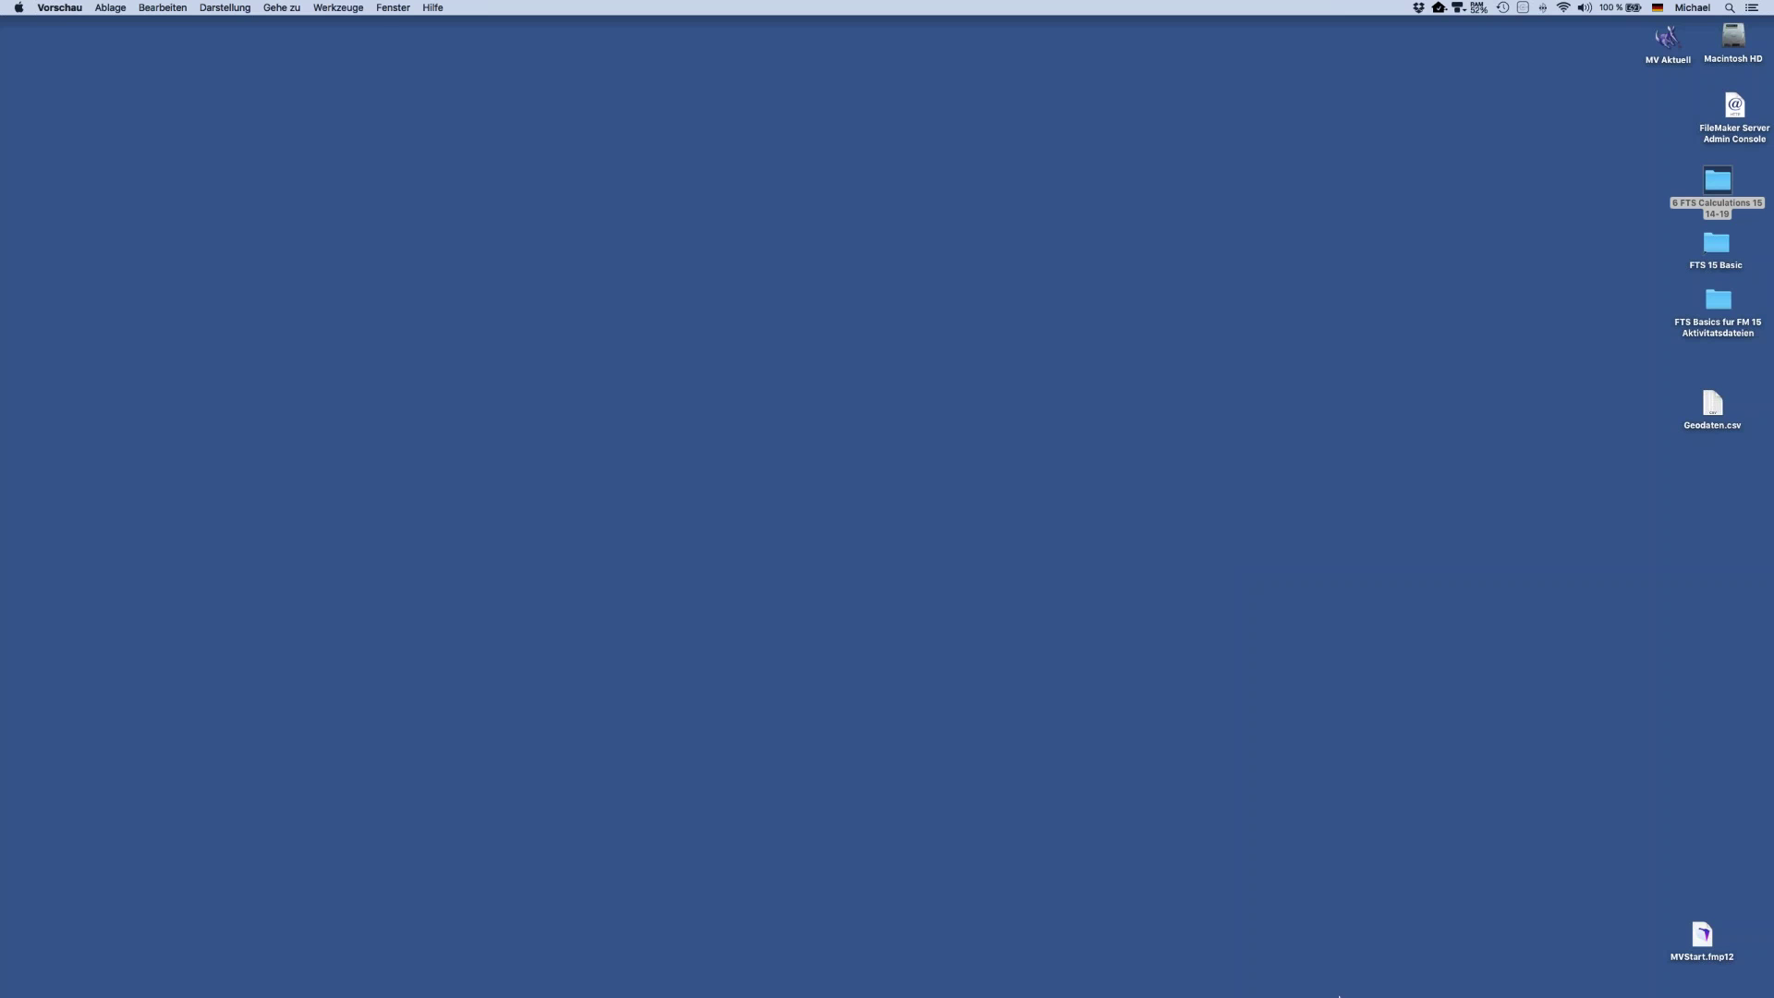
{"action": "mouse_move", "coordinate": [879, 991]}
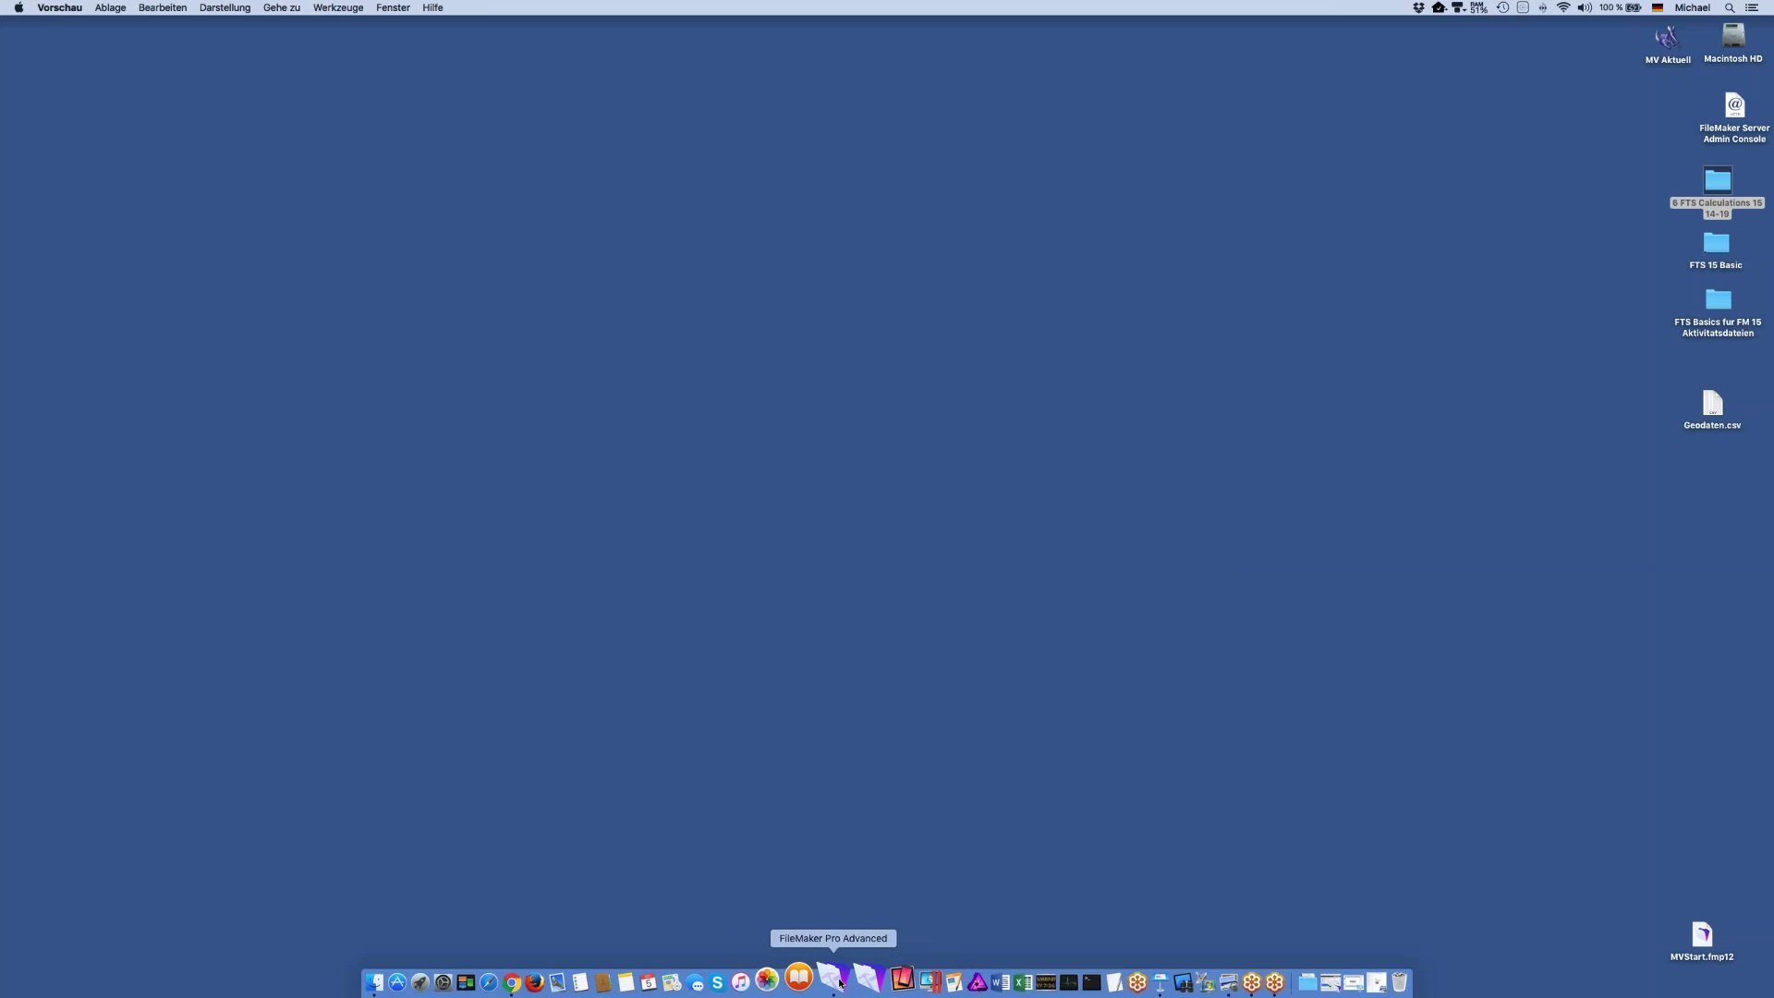
{"action": "right_click", "coordinate": [840, 982]}
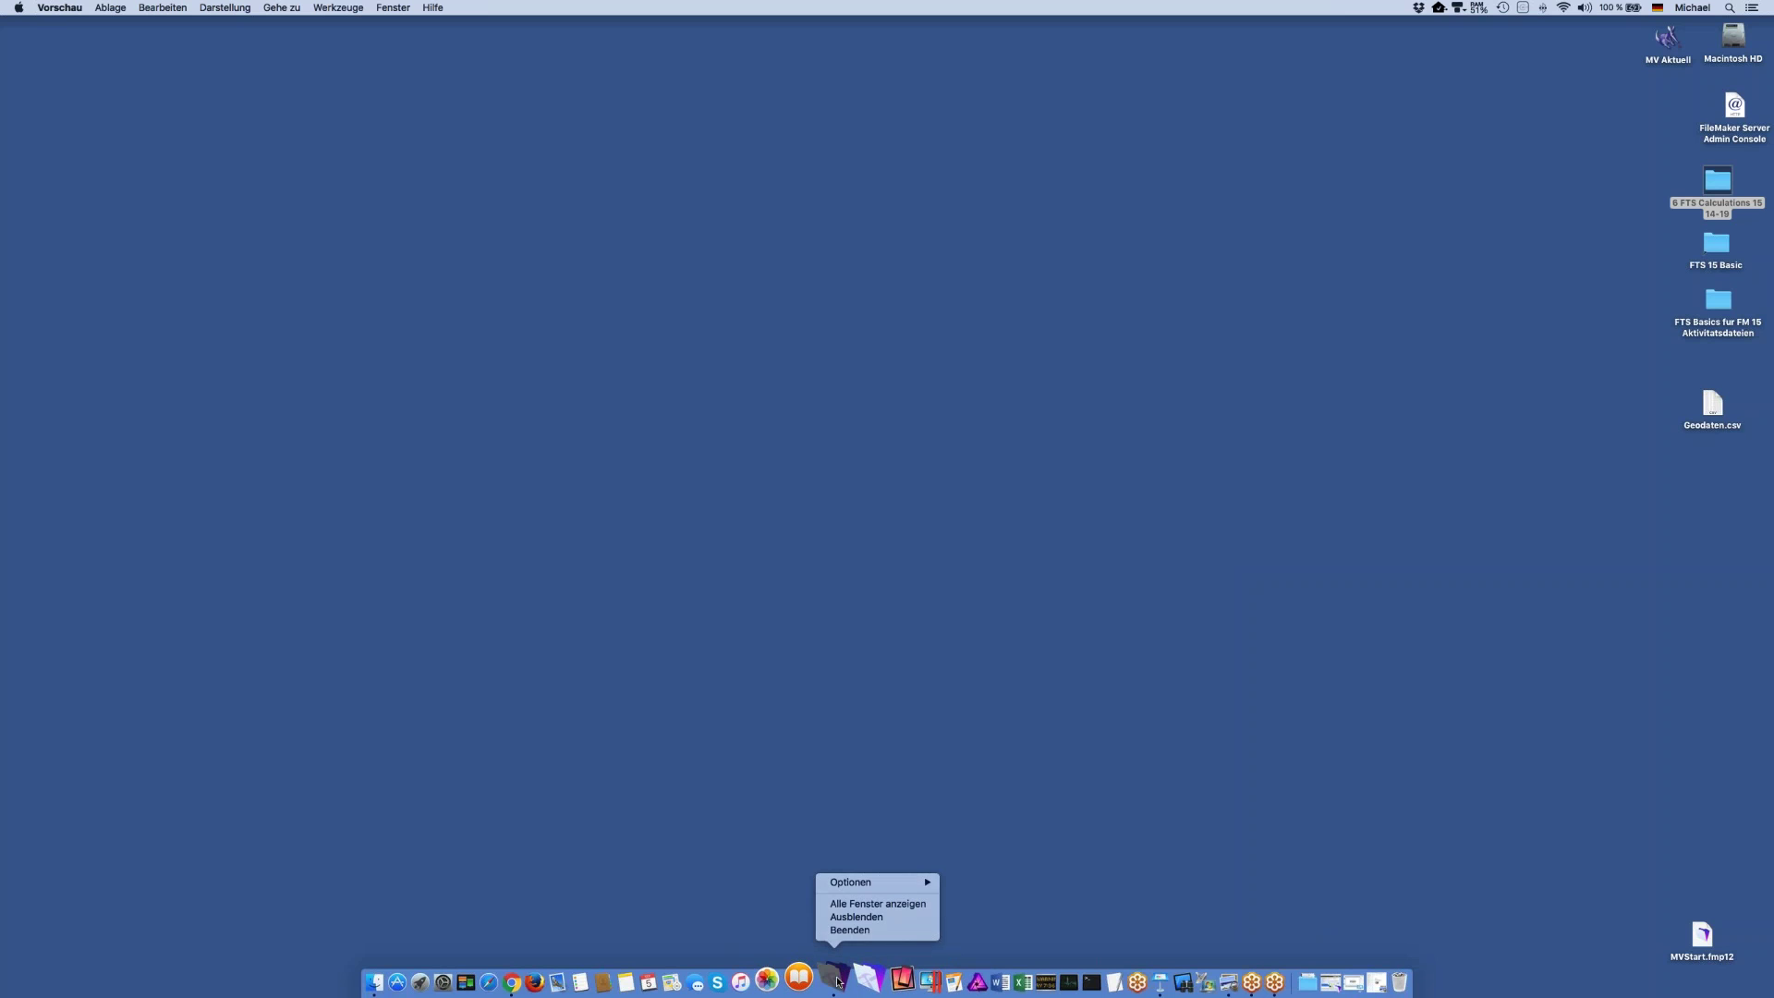
{"action": "left_click", "coordinate": [840, 983]}
{"action": "left_click", "coordinate": [840, 983]}
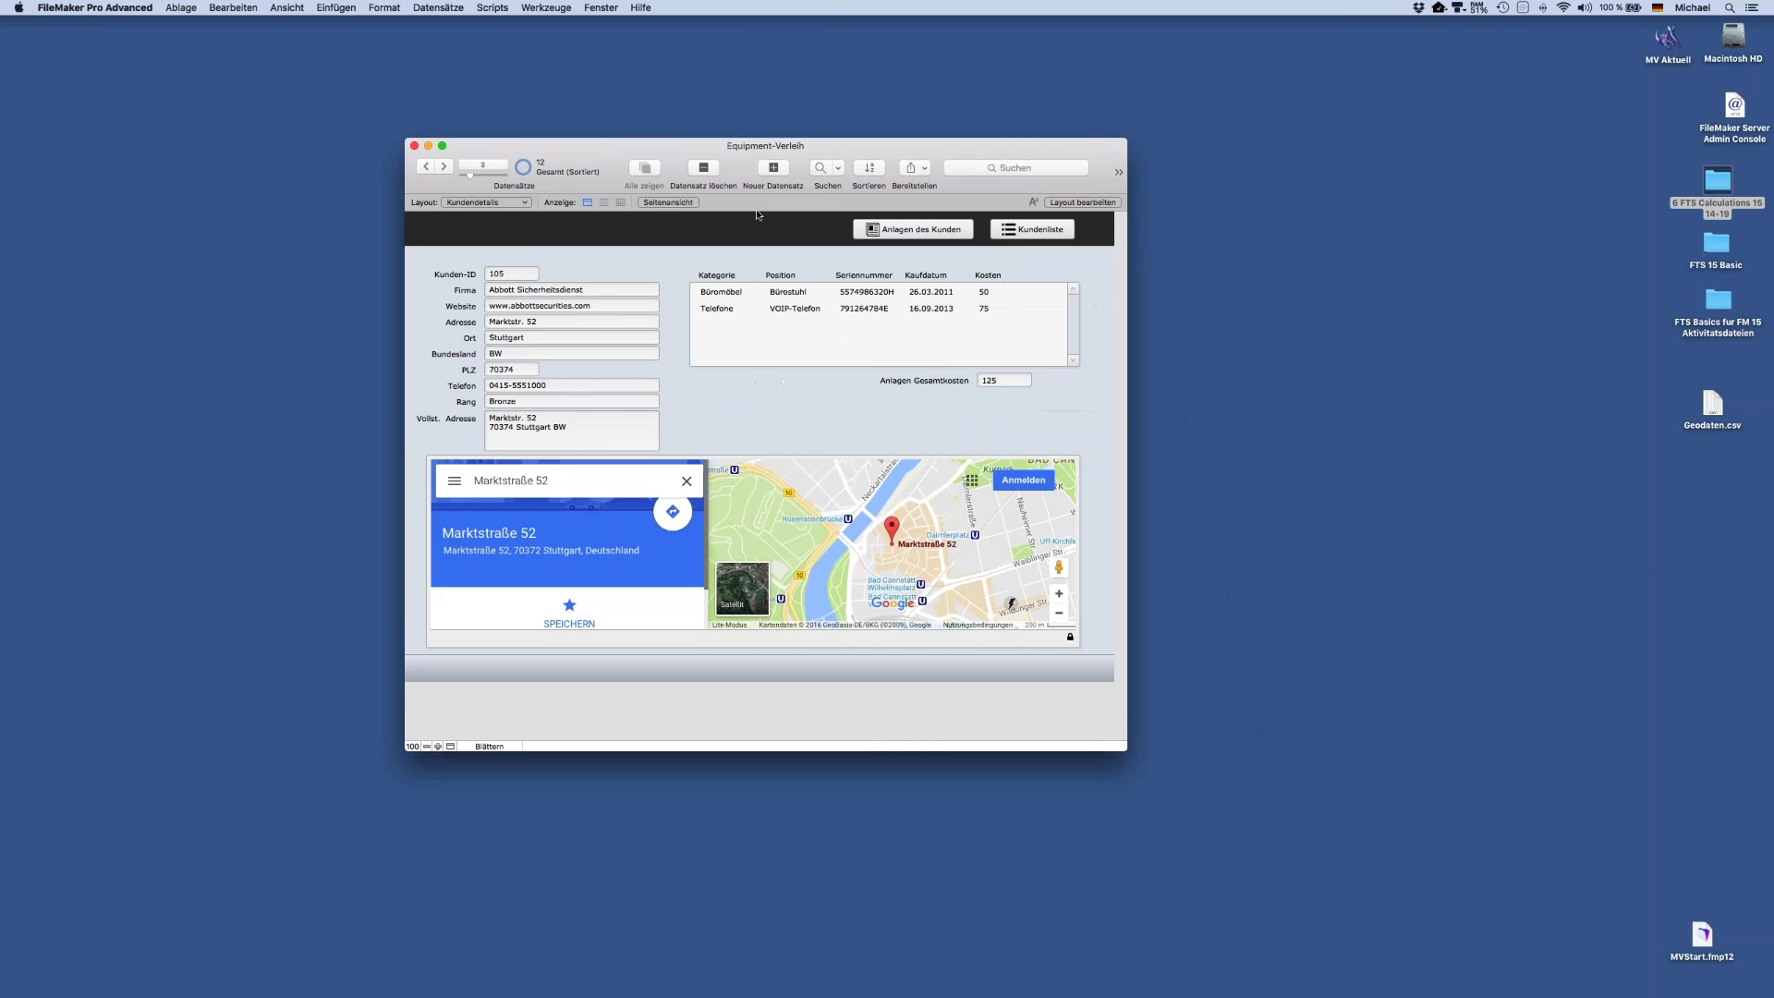
{"action": "left_click_drag", "start_coordinate": [676, 145], "coordinate": [635, 39]}
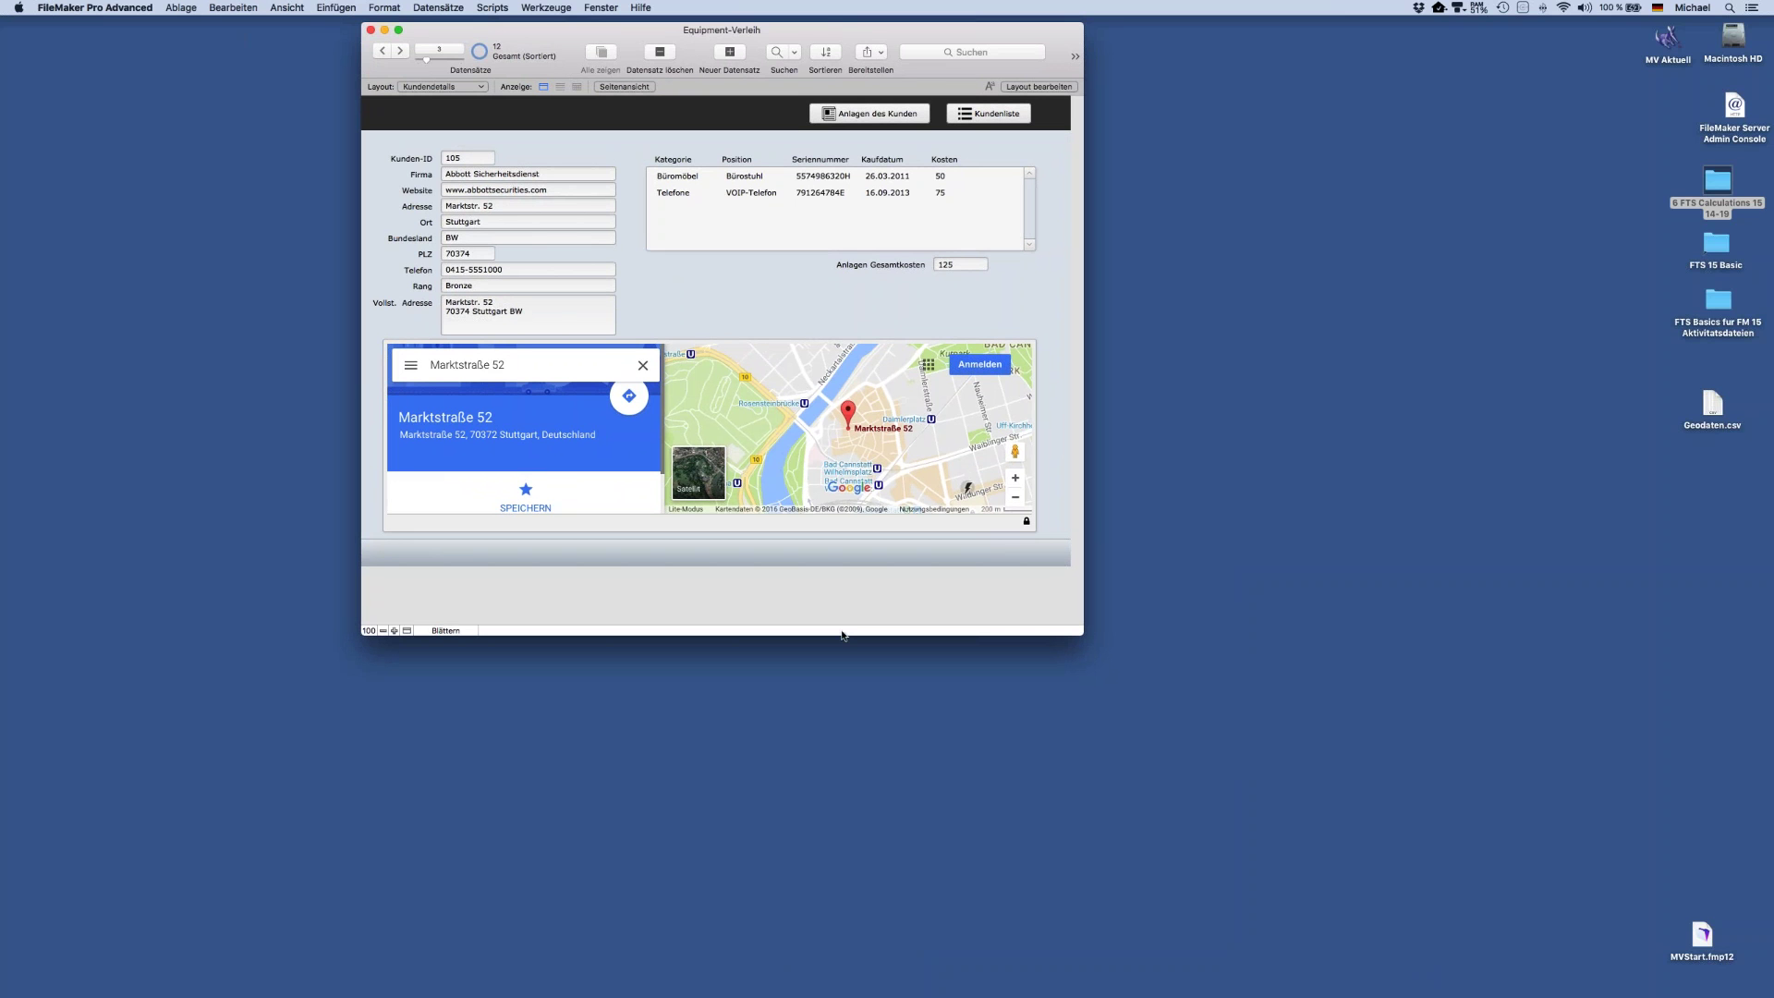
{"action": "left_click_drag", "start_coordinate": [1097, 644], "coordinate": [1073, 604]}
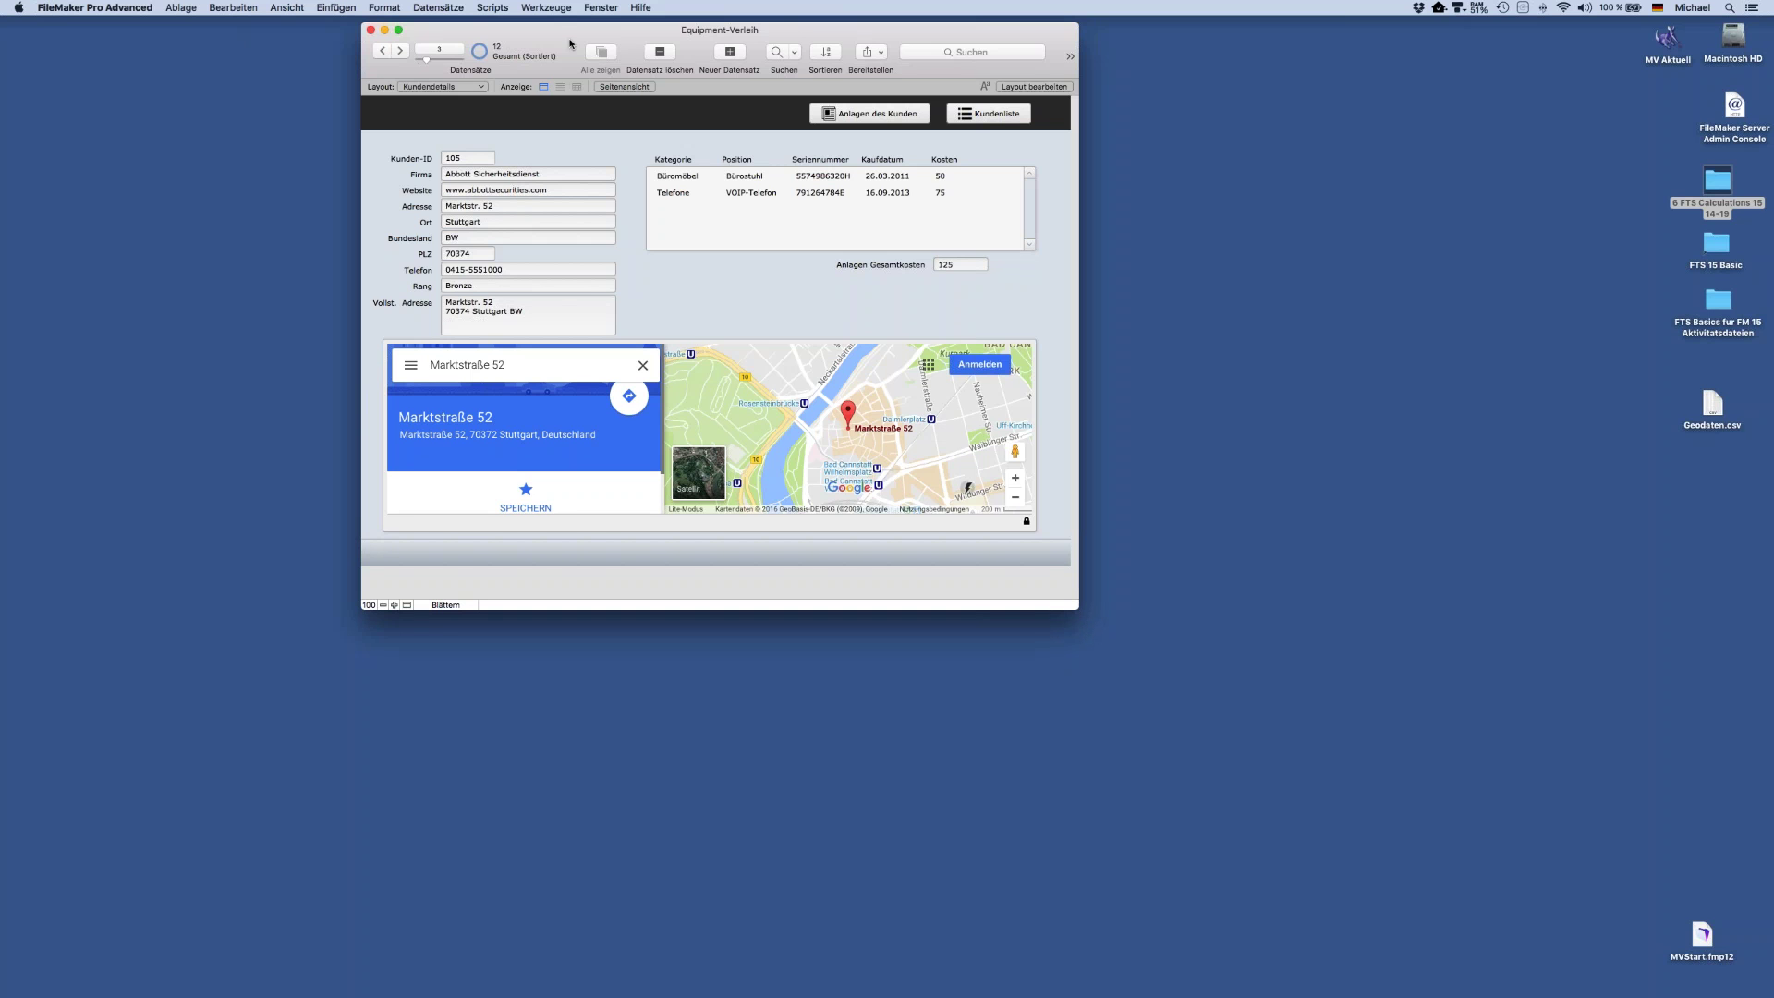
{"action": "left_click_drag", "start_coordinate": [568, 41], "coordinate": [552, 30]}
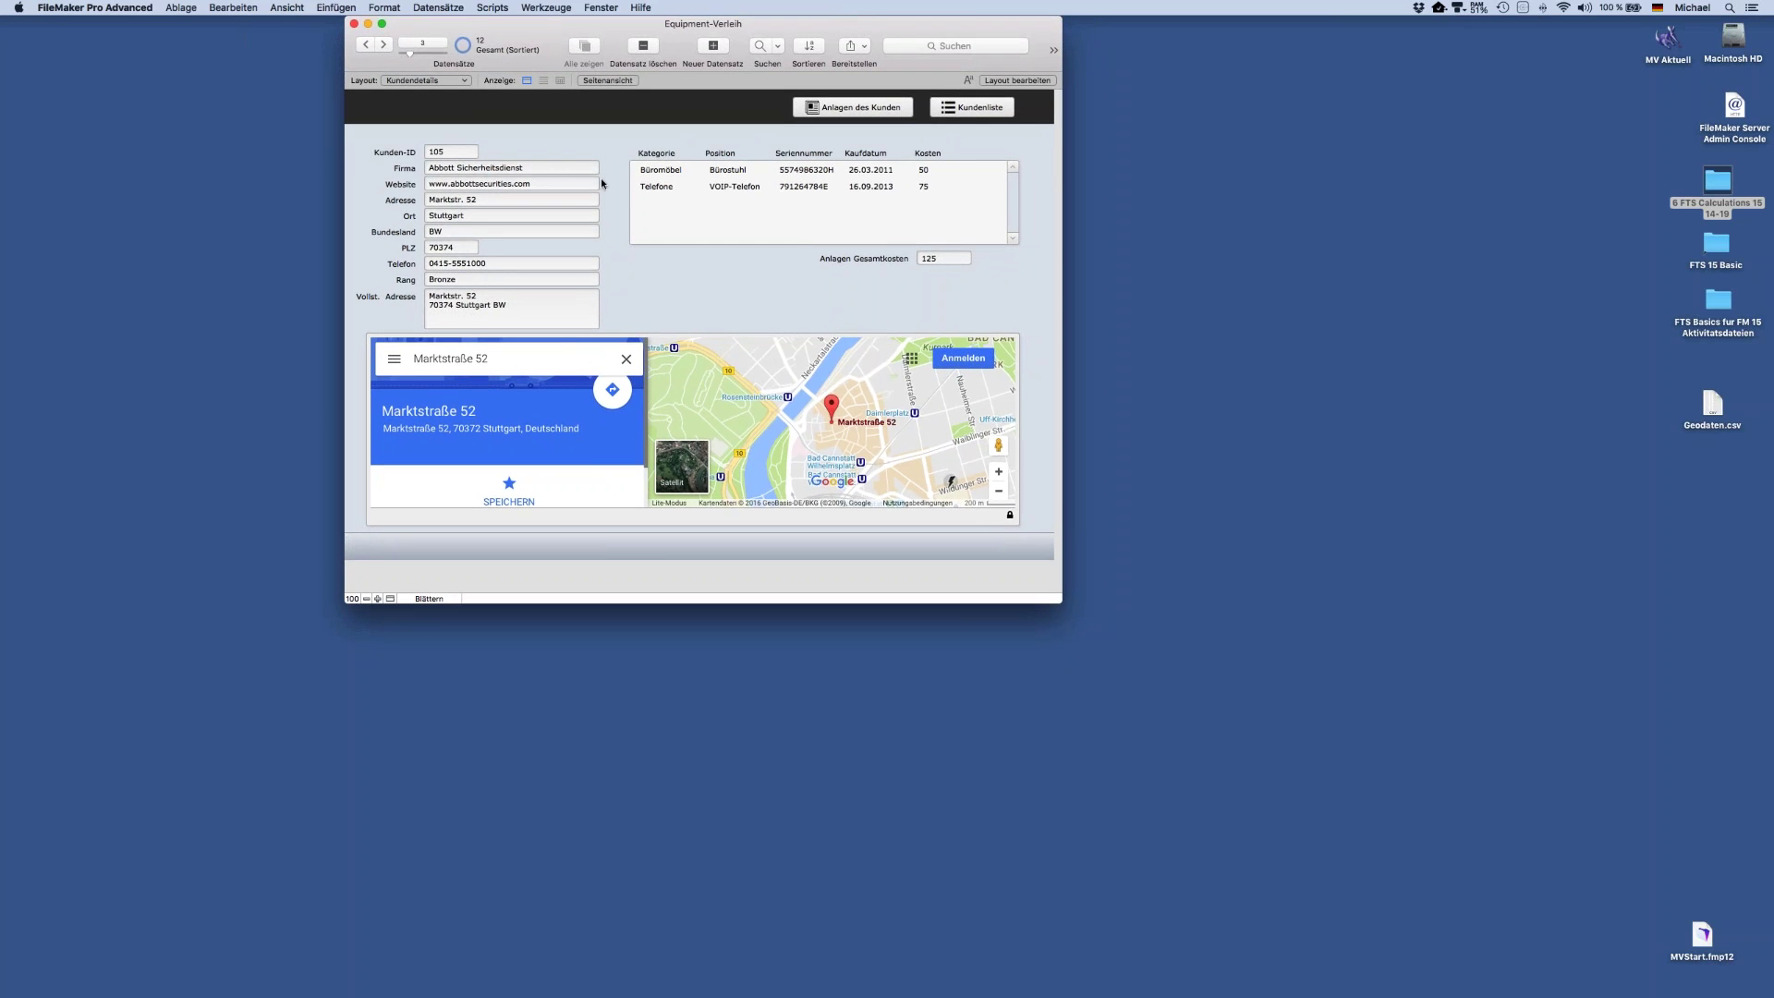
Open the database management of Equipment-Verleih and review its tables, its relationships and the formula fields of the Kunden table
{"action": "left_click", "coordinate": [223, 9]}
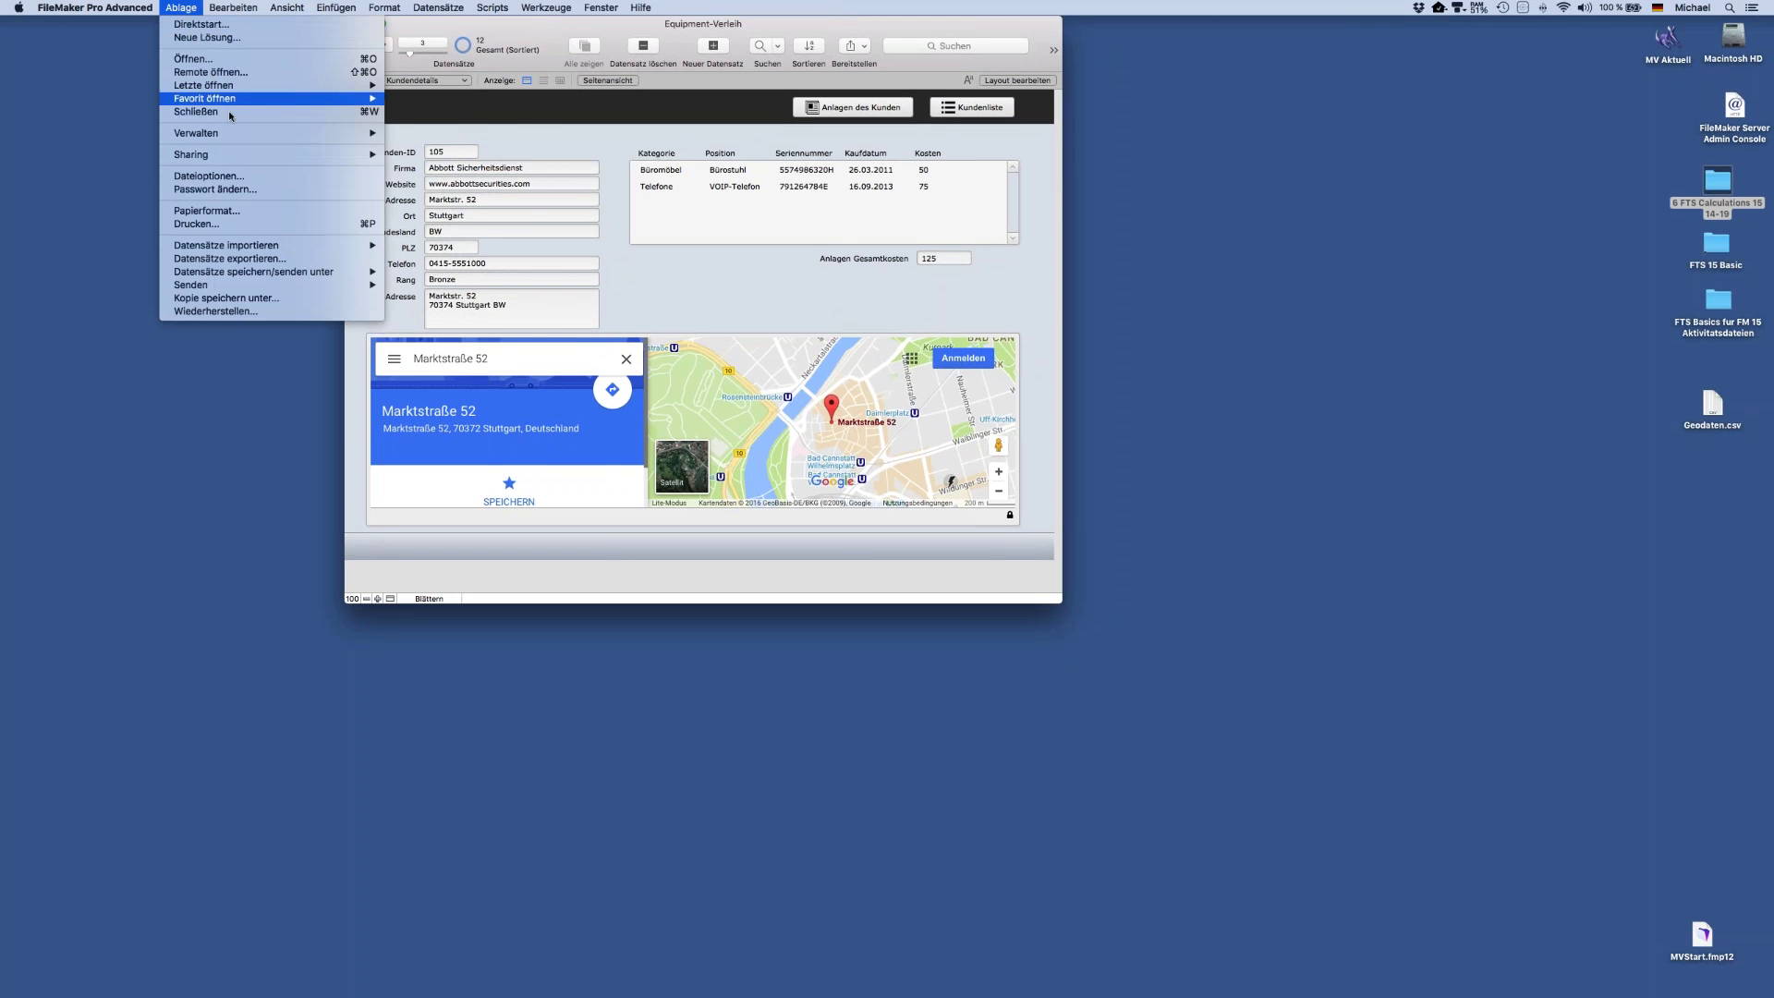
{"action": "mouse_move", "coordinate": [242, 135]}
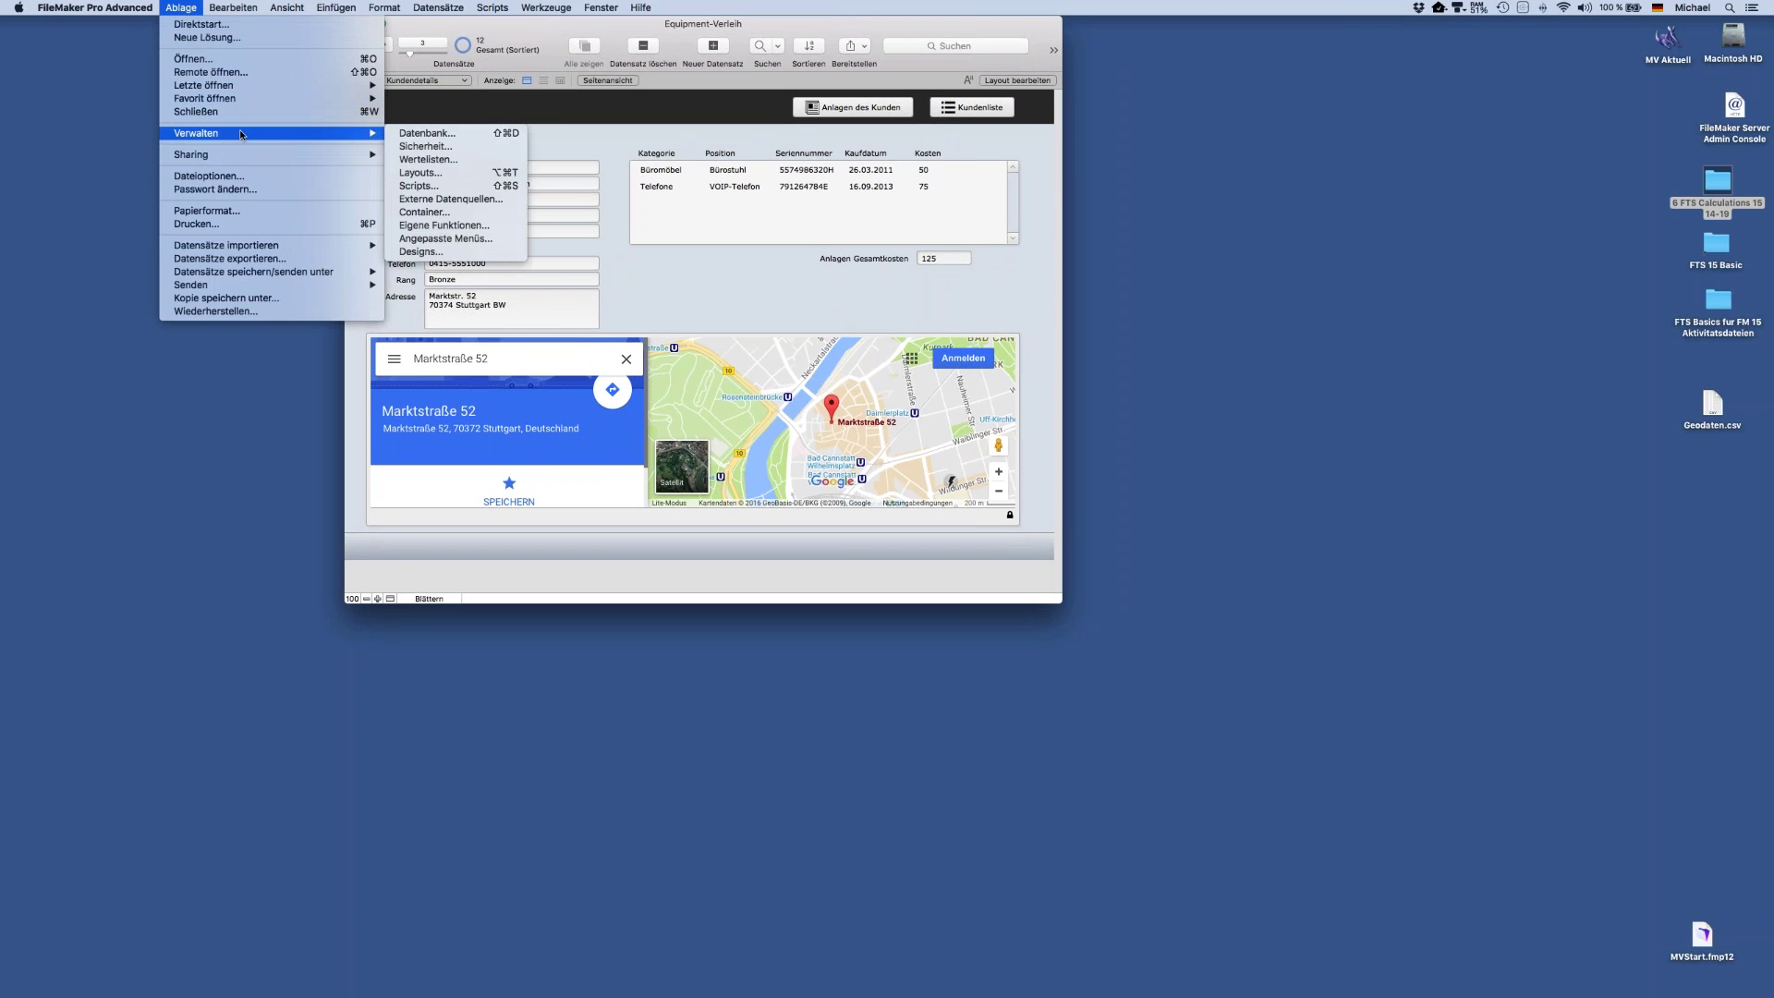
{"action": "left_click", "coordinate": [400, 135]}
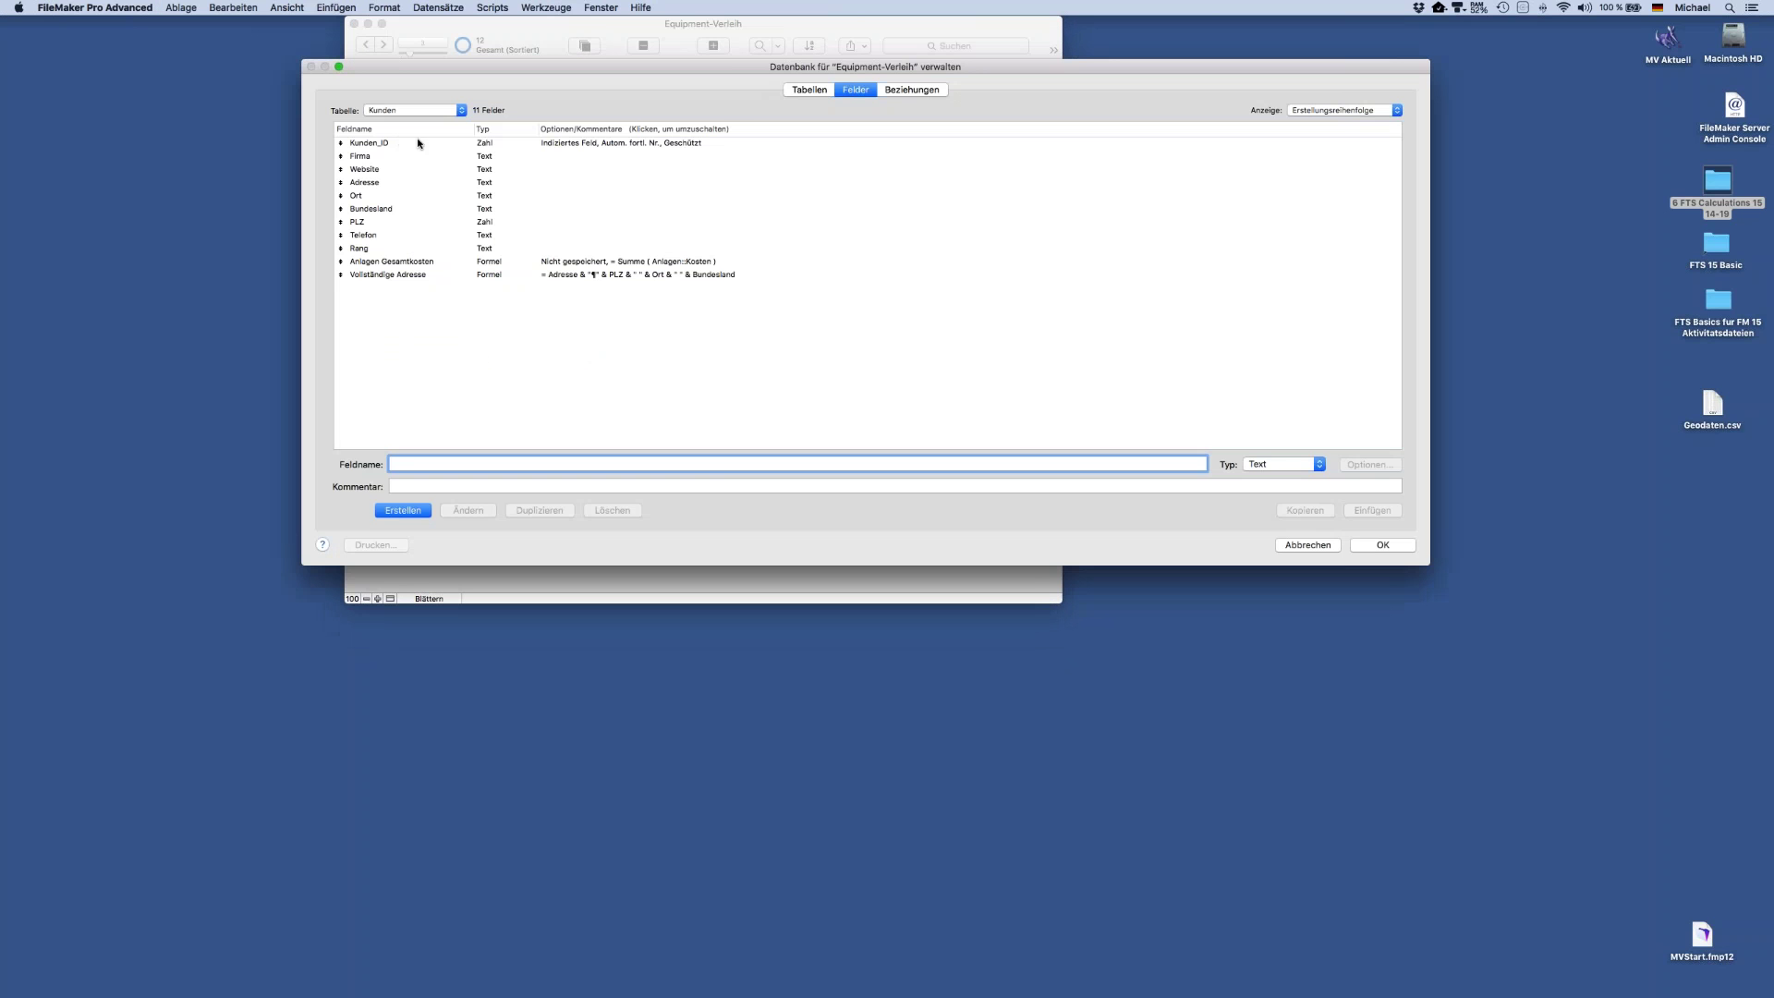
{"action": "left_click", "coordinate": [799, 93]}
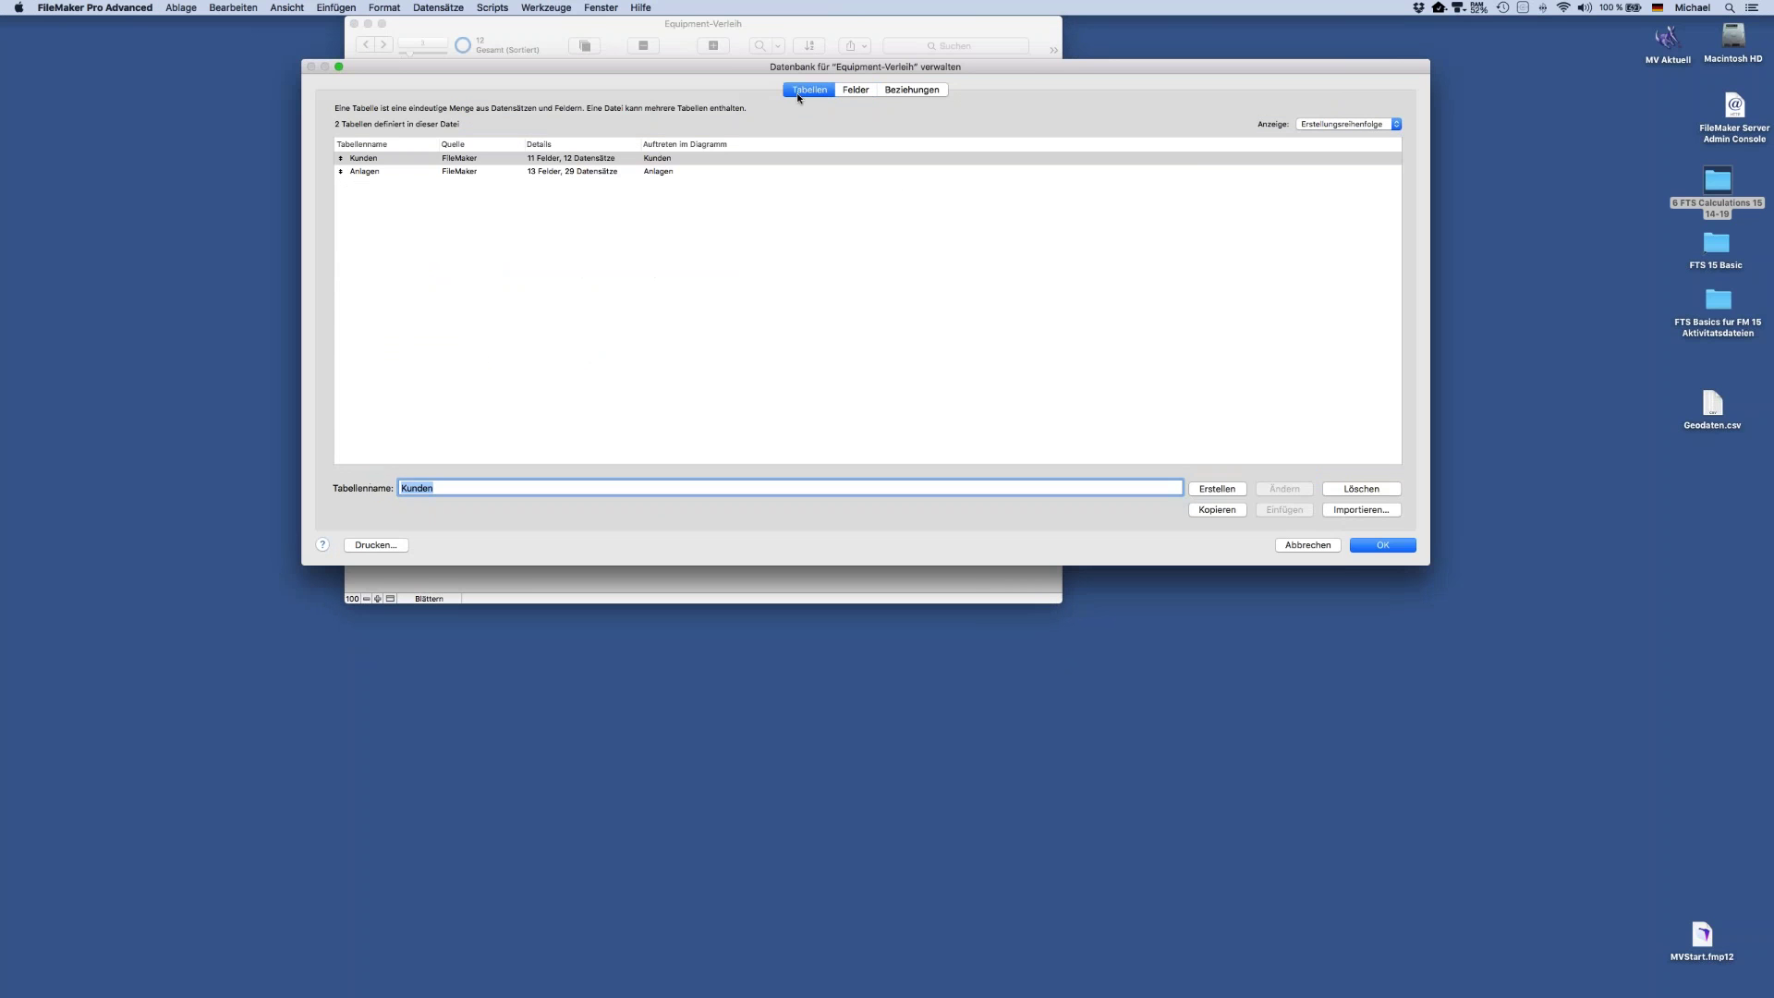
{"action": "left_click", "coordinate": [904, 92]}
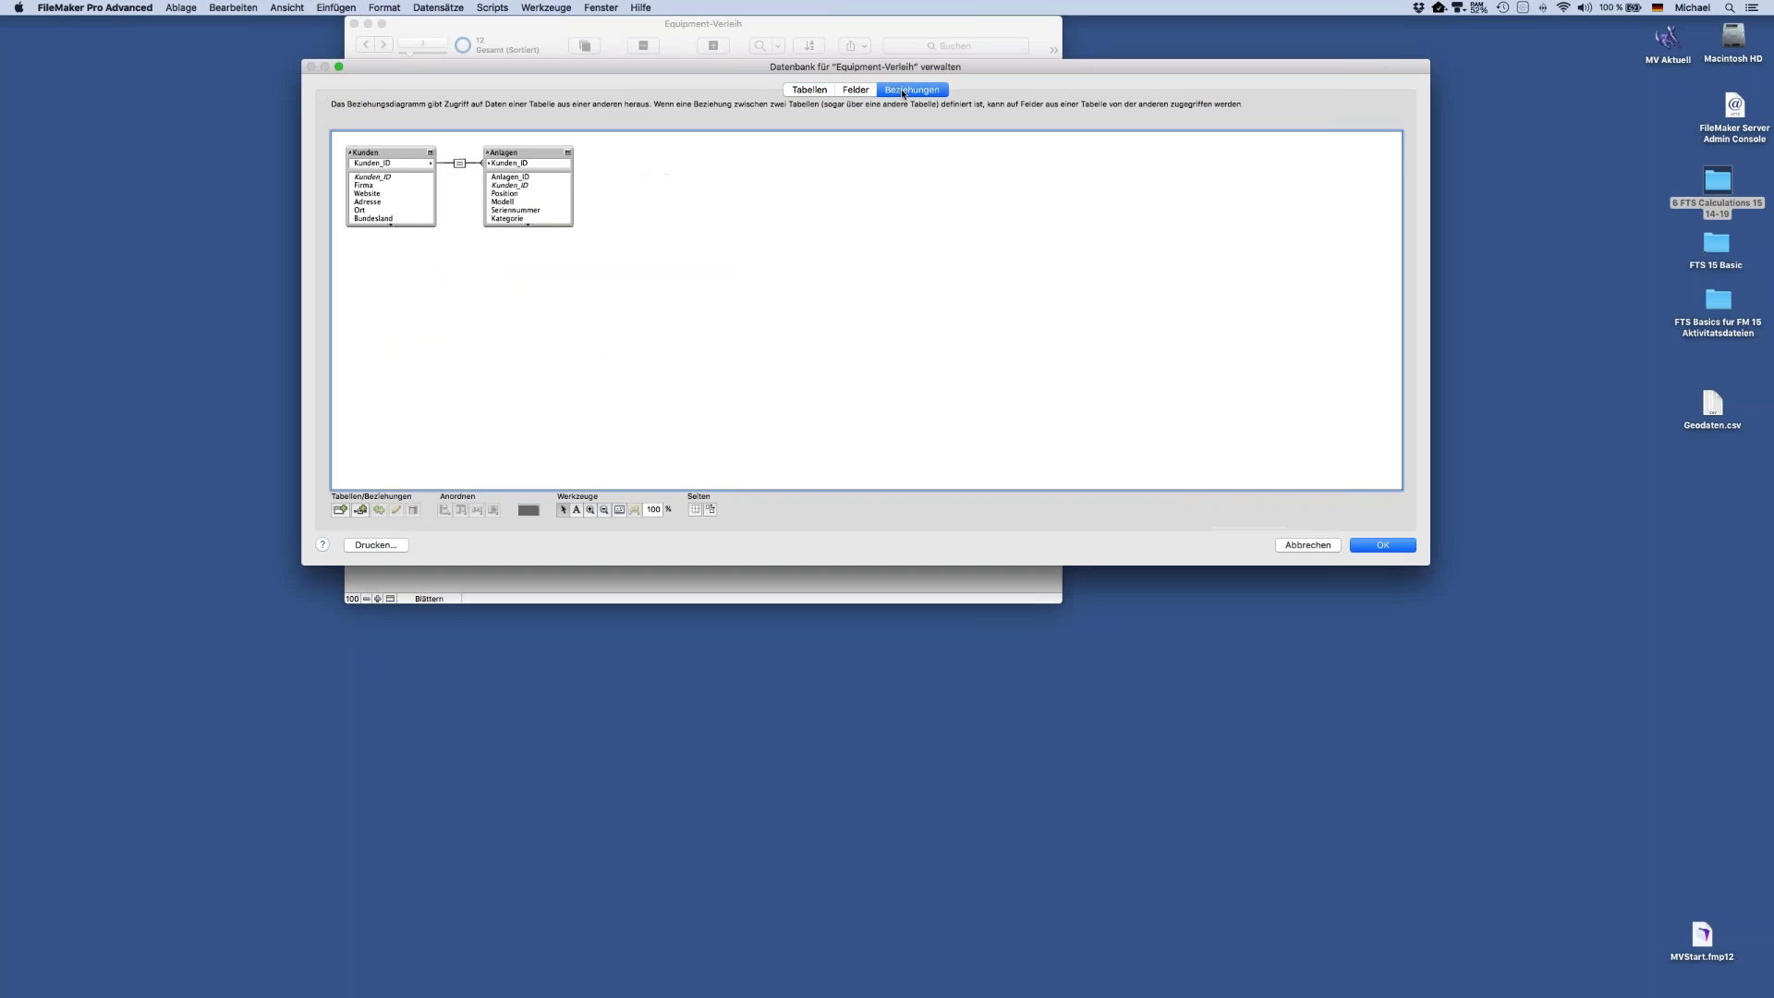
{"action": "left_click", "coordinate": [851, 91]}
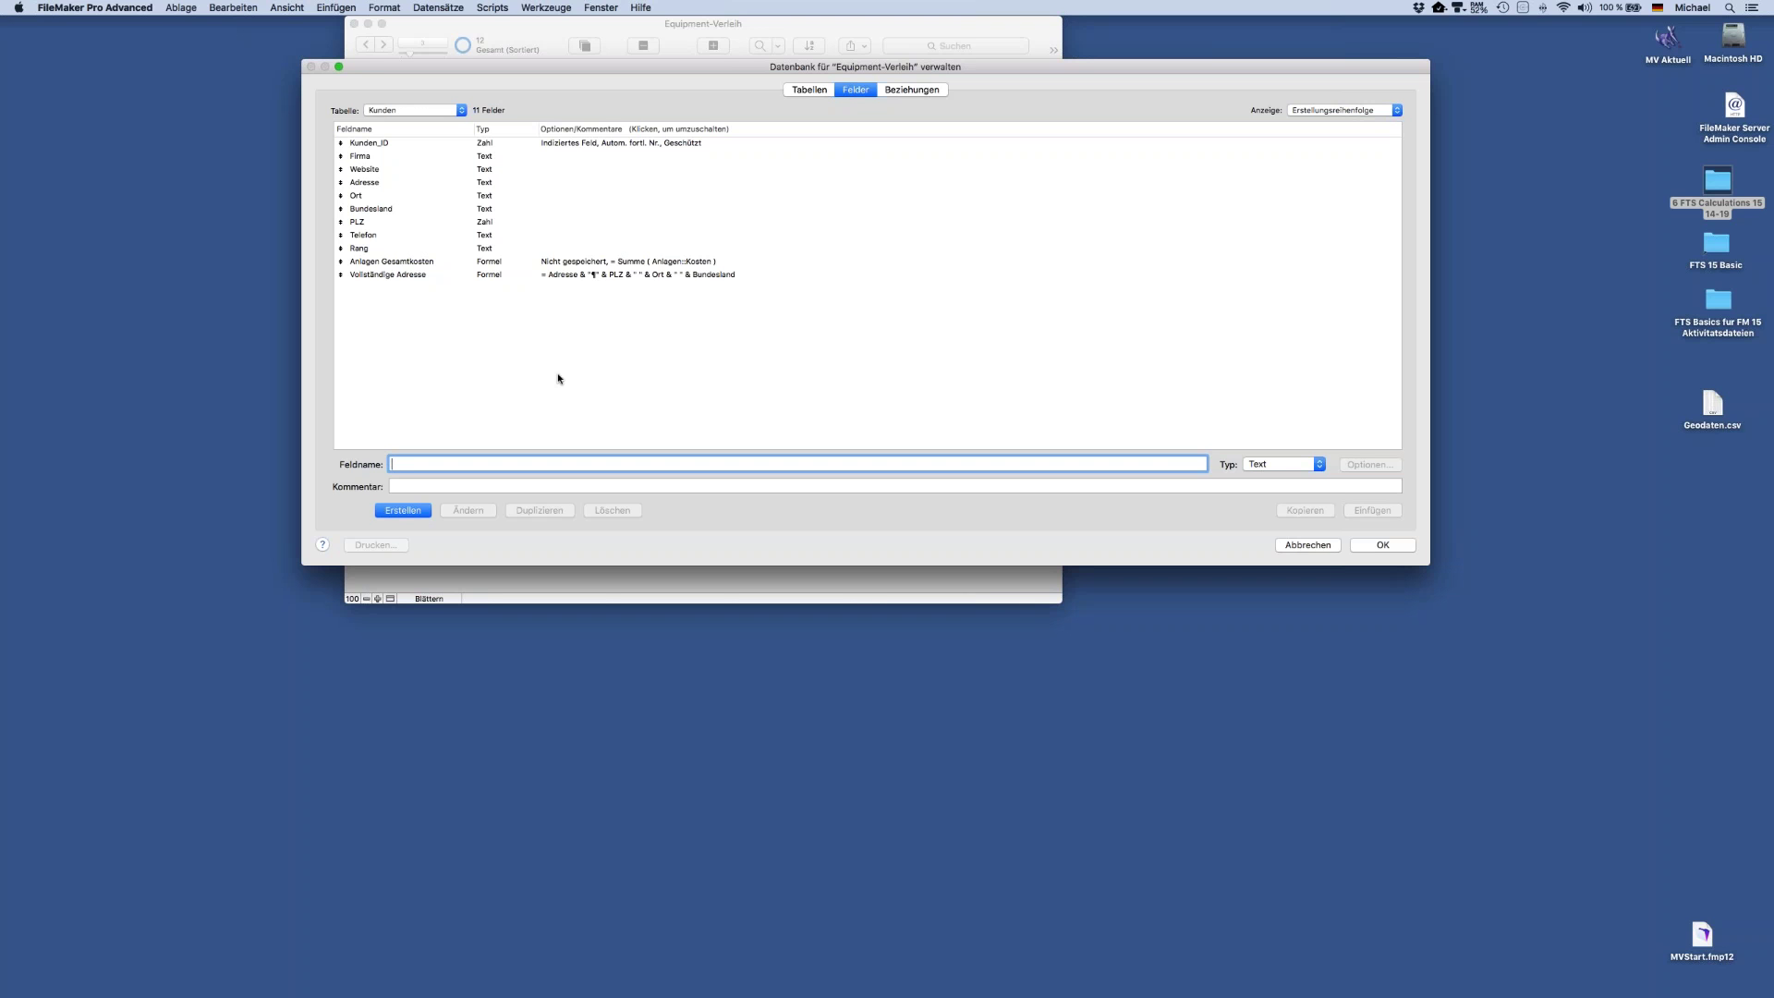
{"action": "left_click", "coordinate": [425, 263]}
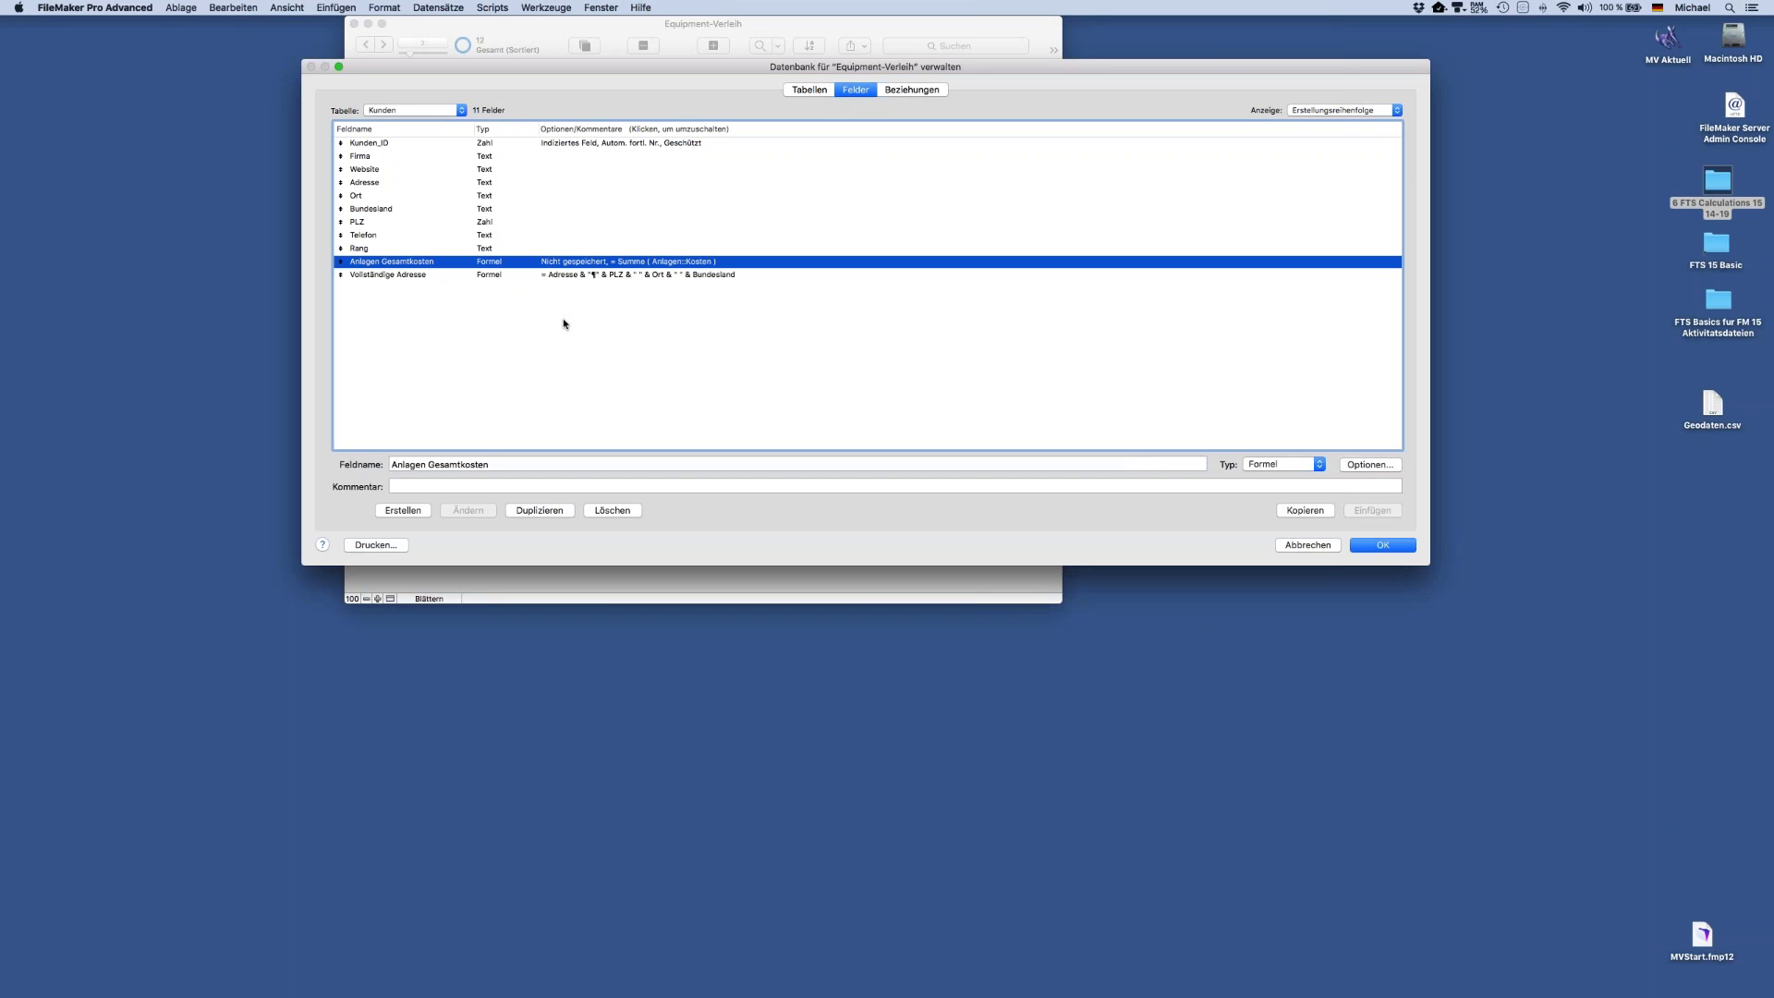
{"action": "left_click", "coordinate": [553, 278]}
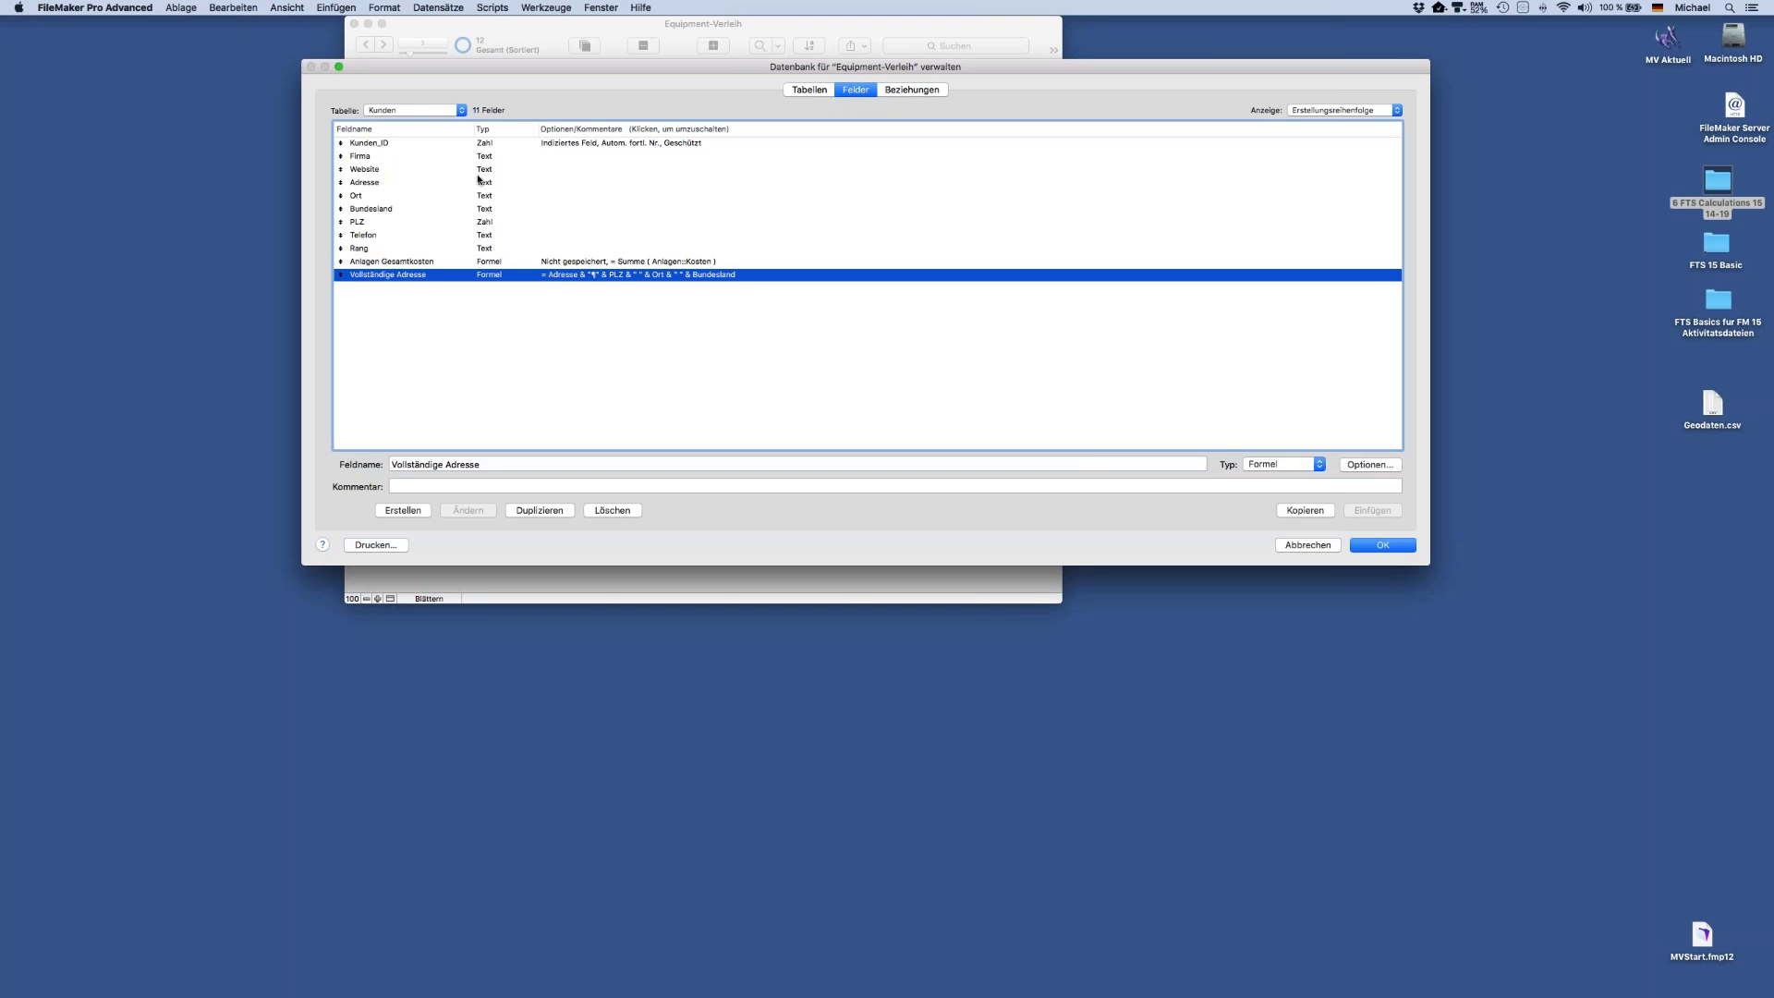
Create a field named "Tage in Betrieb 2" of type Formel in the Anlagen table
{"action": "left_click", "coordinate": [411, 110]}
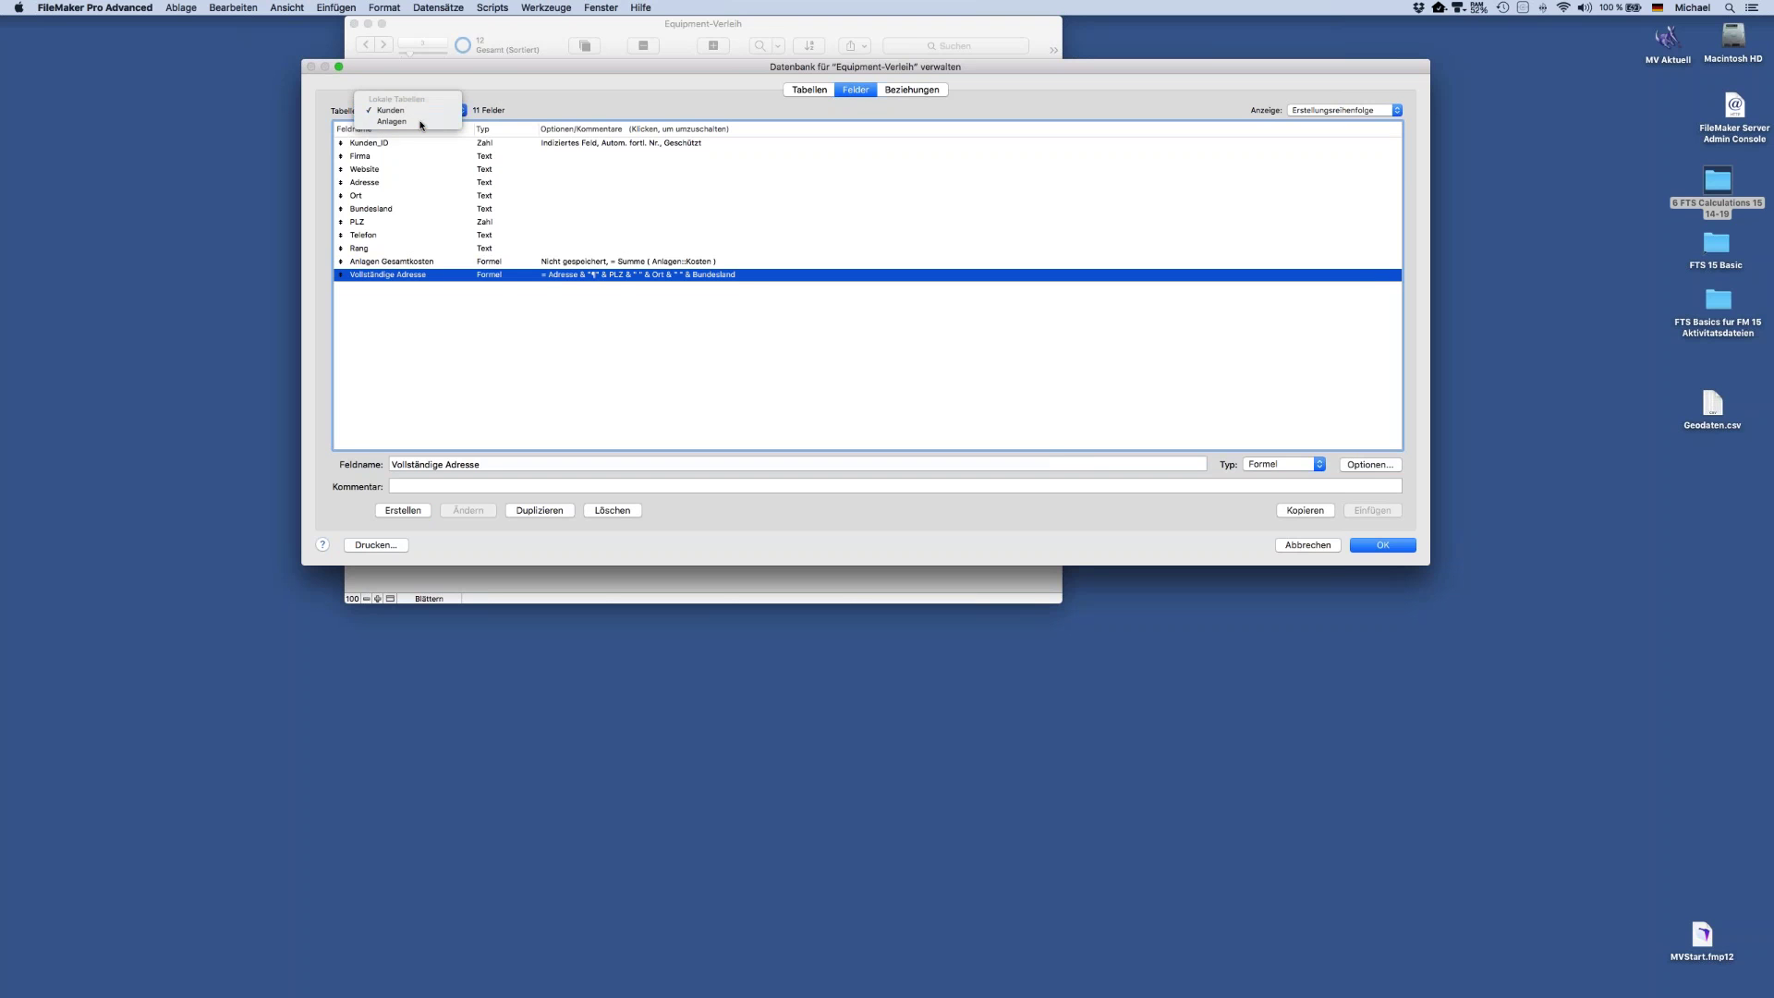
{"action": "left_click", "coordinate": [422, 122]}
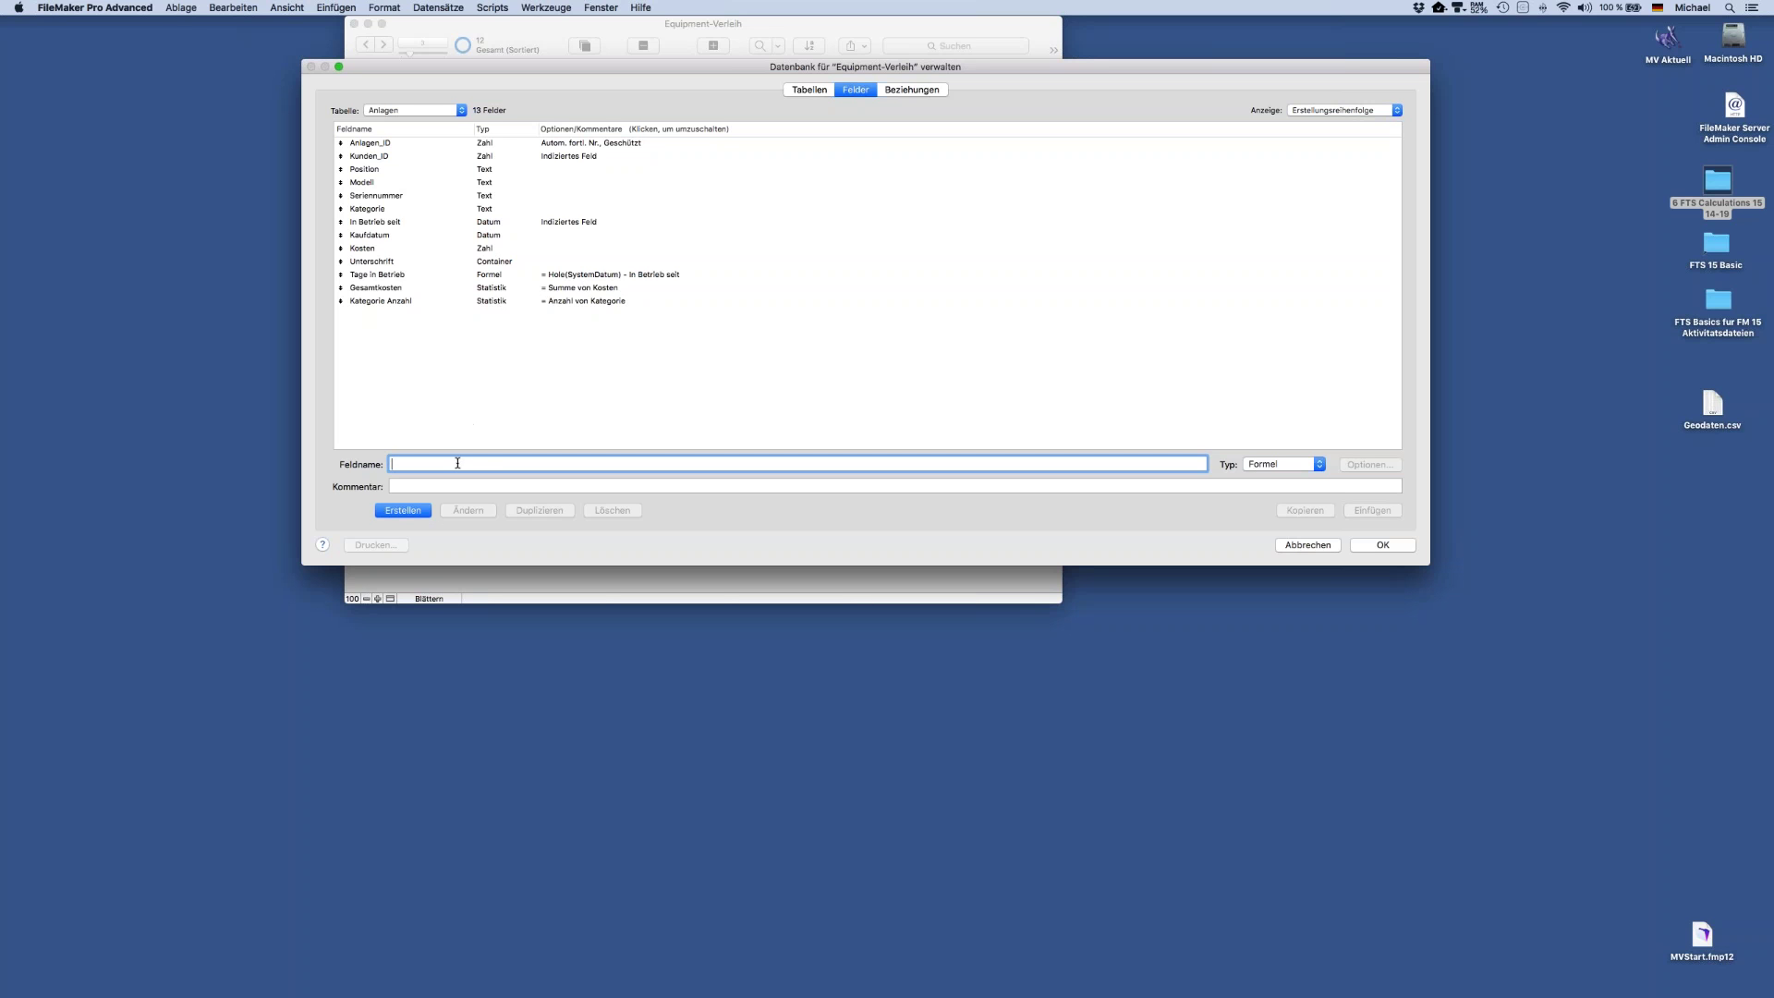
{"action": "type", "text": "Tage In Betrieb 2"}
{"action": "left_click", "coordinate": [1285, 464]}
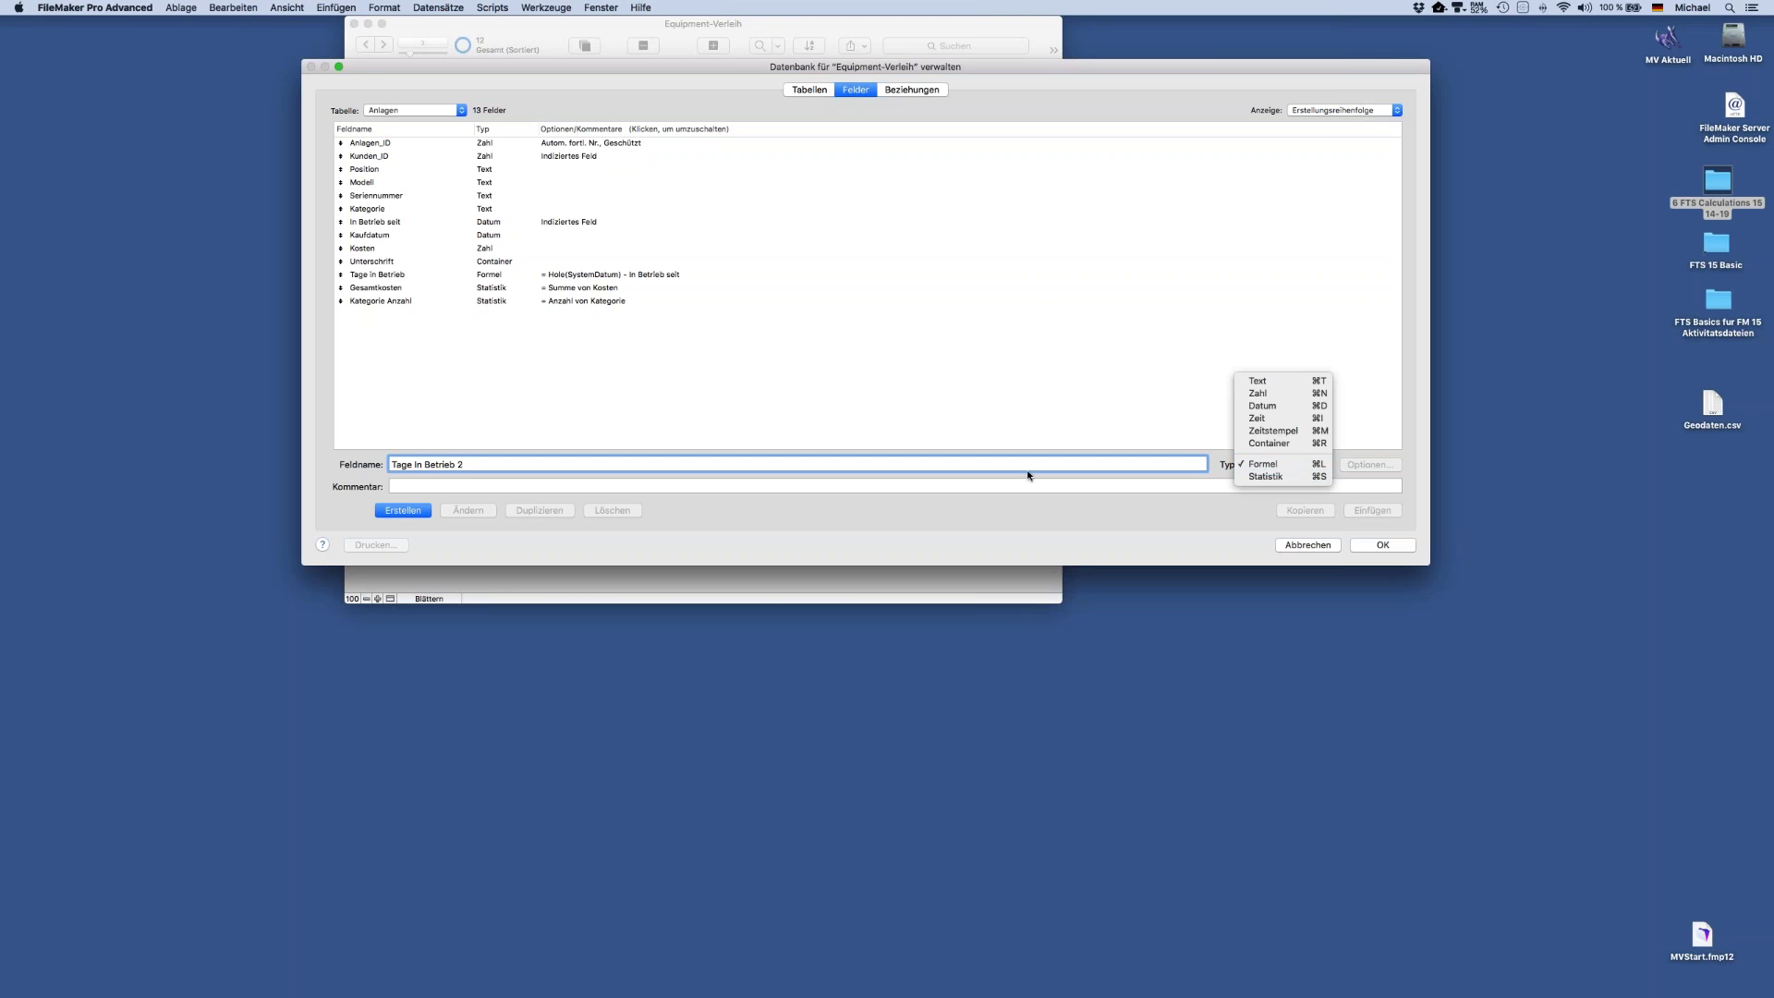
{"action": "left_click", "coordinate": [418, 513]}
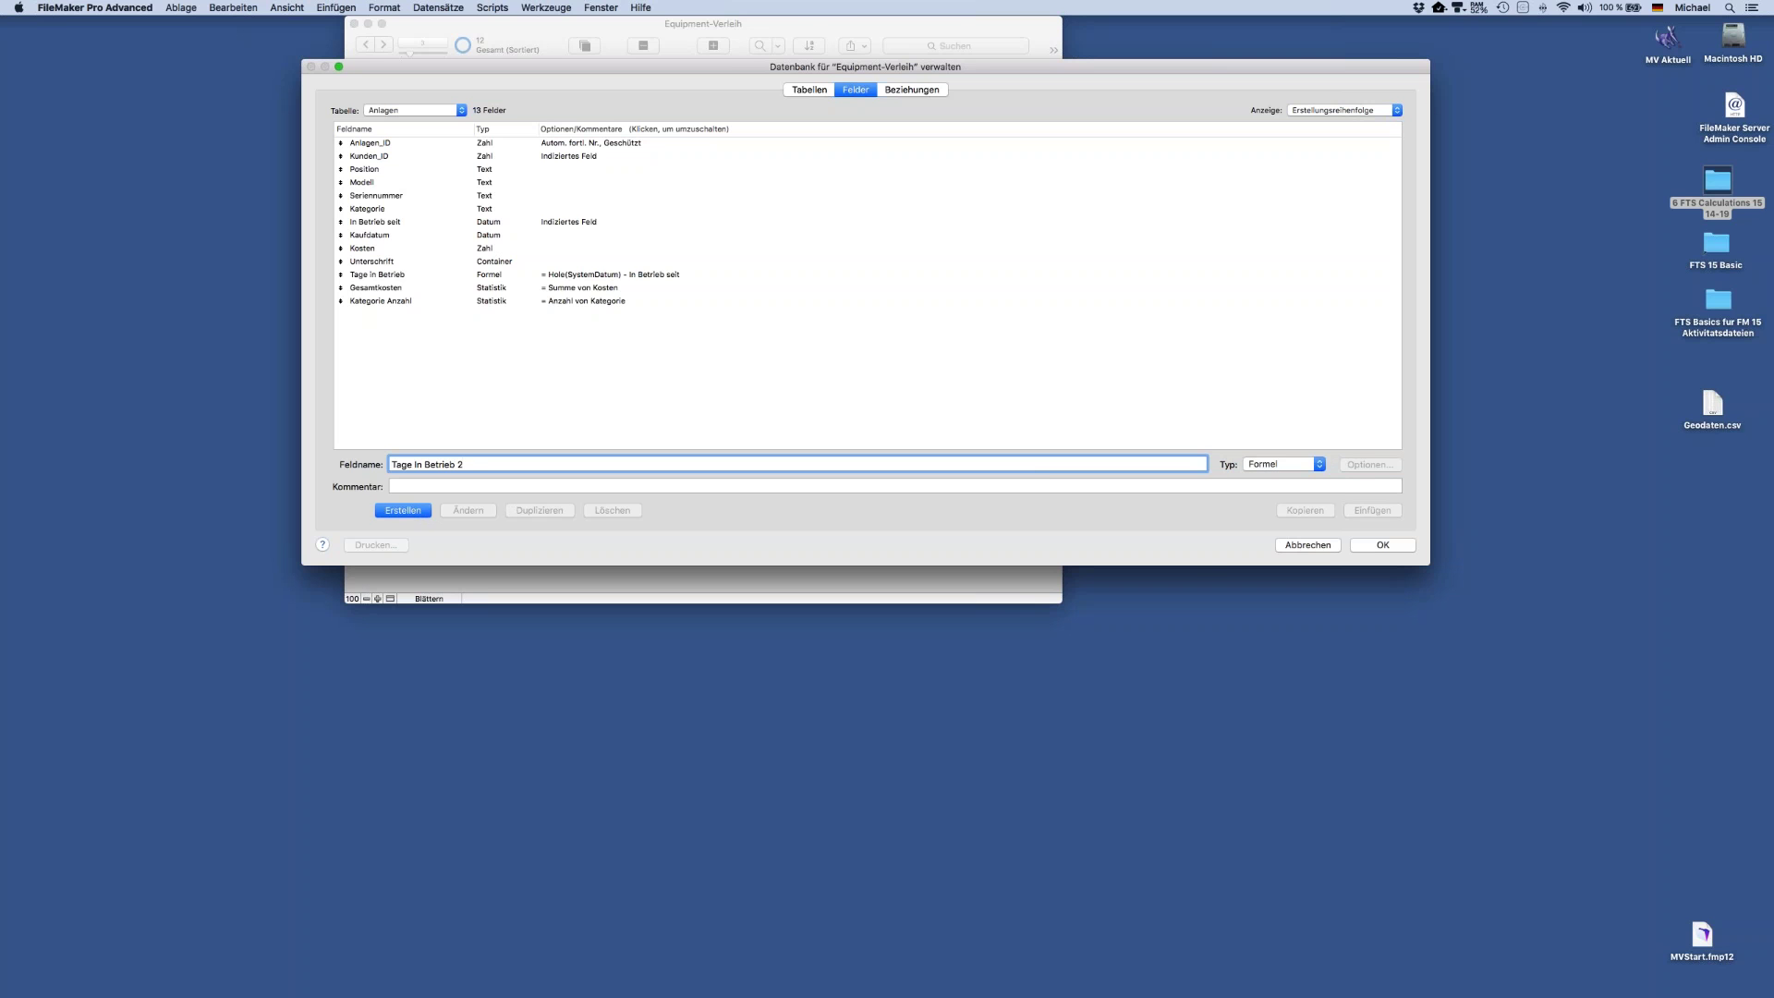
{"action": "left_click", "coordinate": [415, 513]}
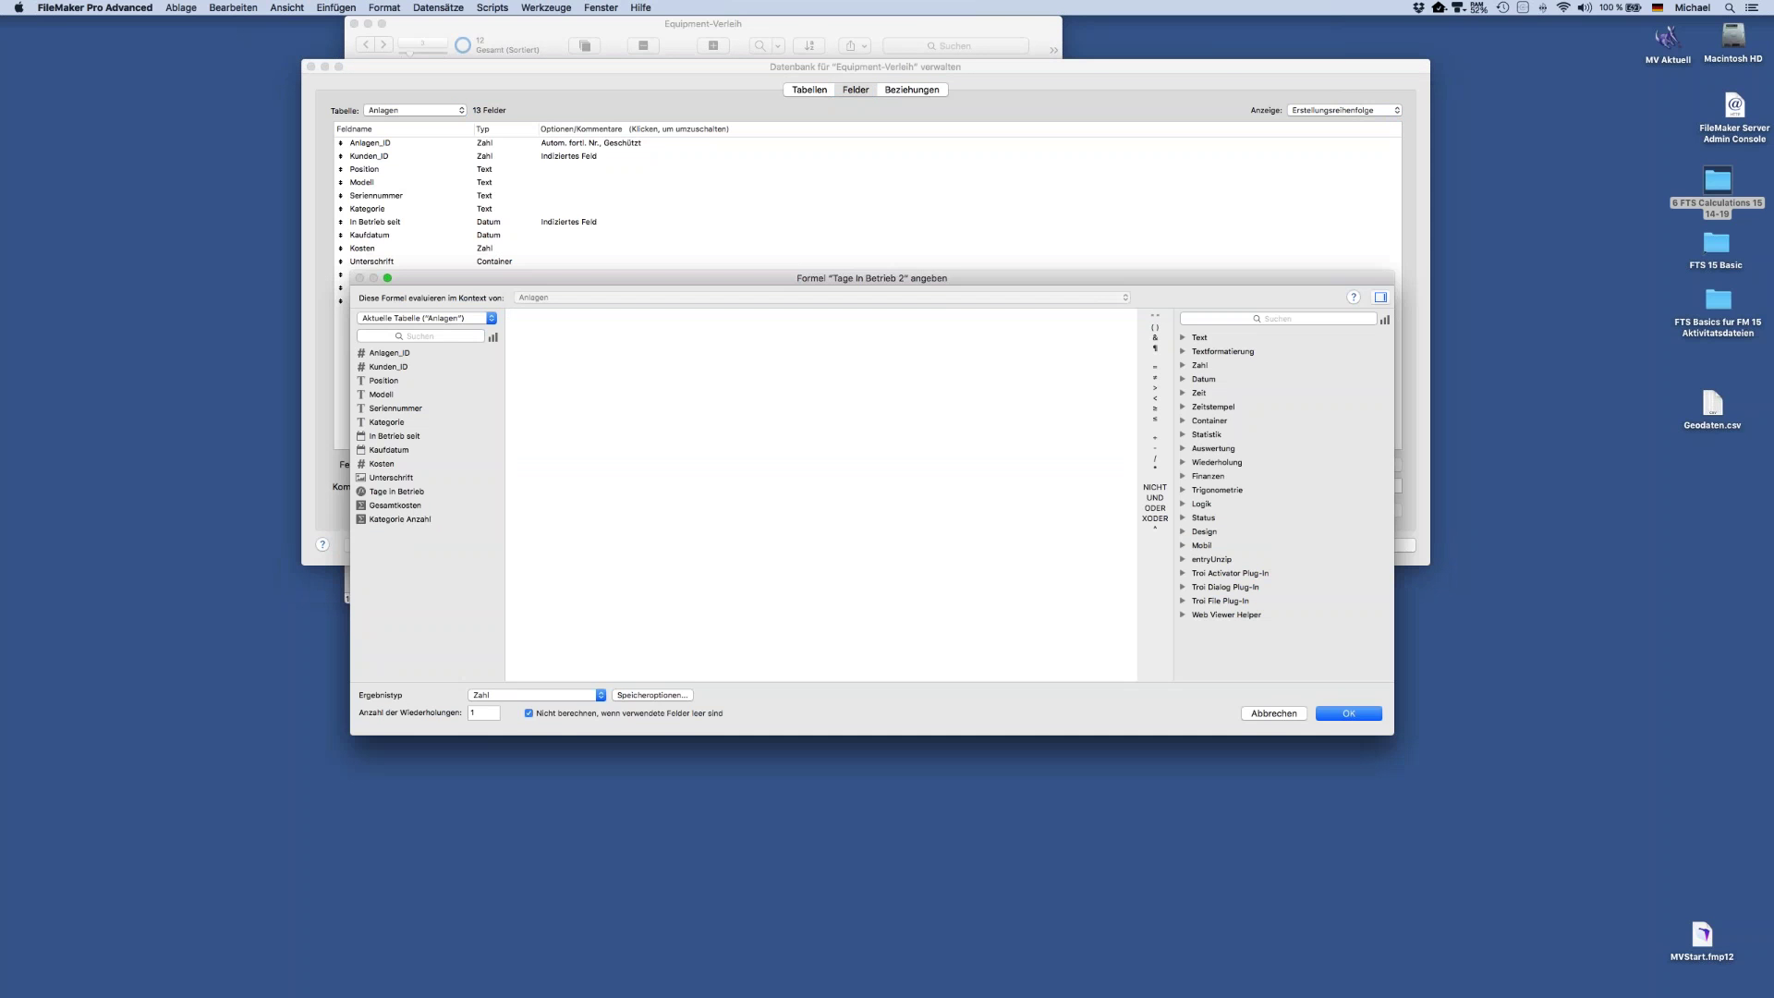
Move and enlarge the formula dialog, view the related Kunden table's fields and return to the current table Anlagen
{"action": "left_click_drag", "start_coordinate": [569, 275], "coordinate": [485, 204]}
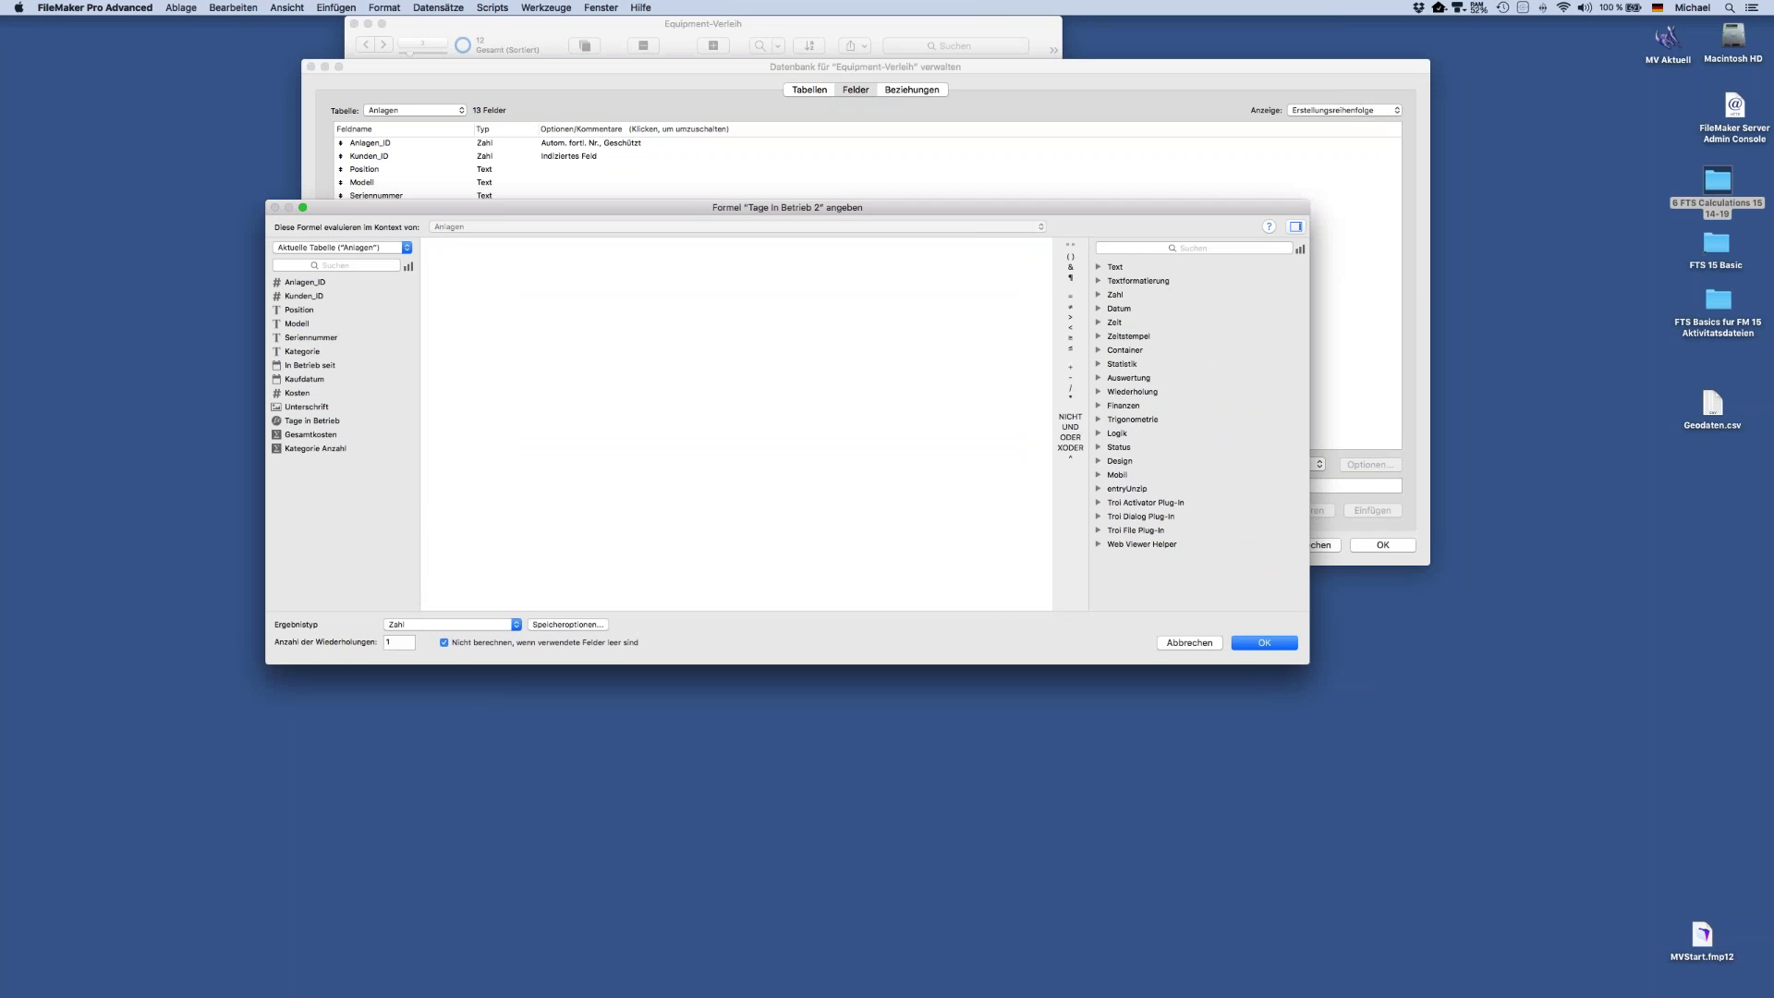
{"action": "left_click_drag", "start_coordinate": [1309, 663], "coordinate": [1291, 839]}
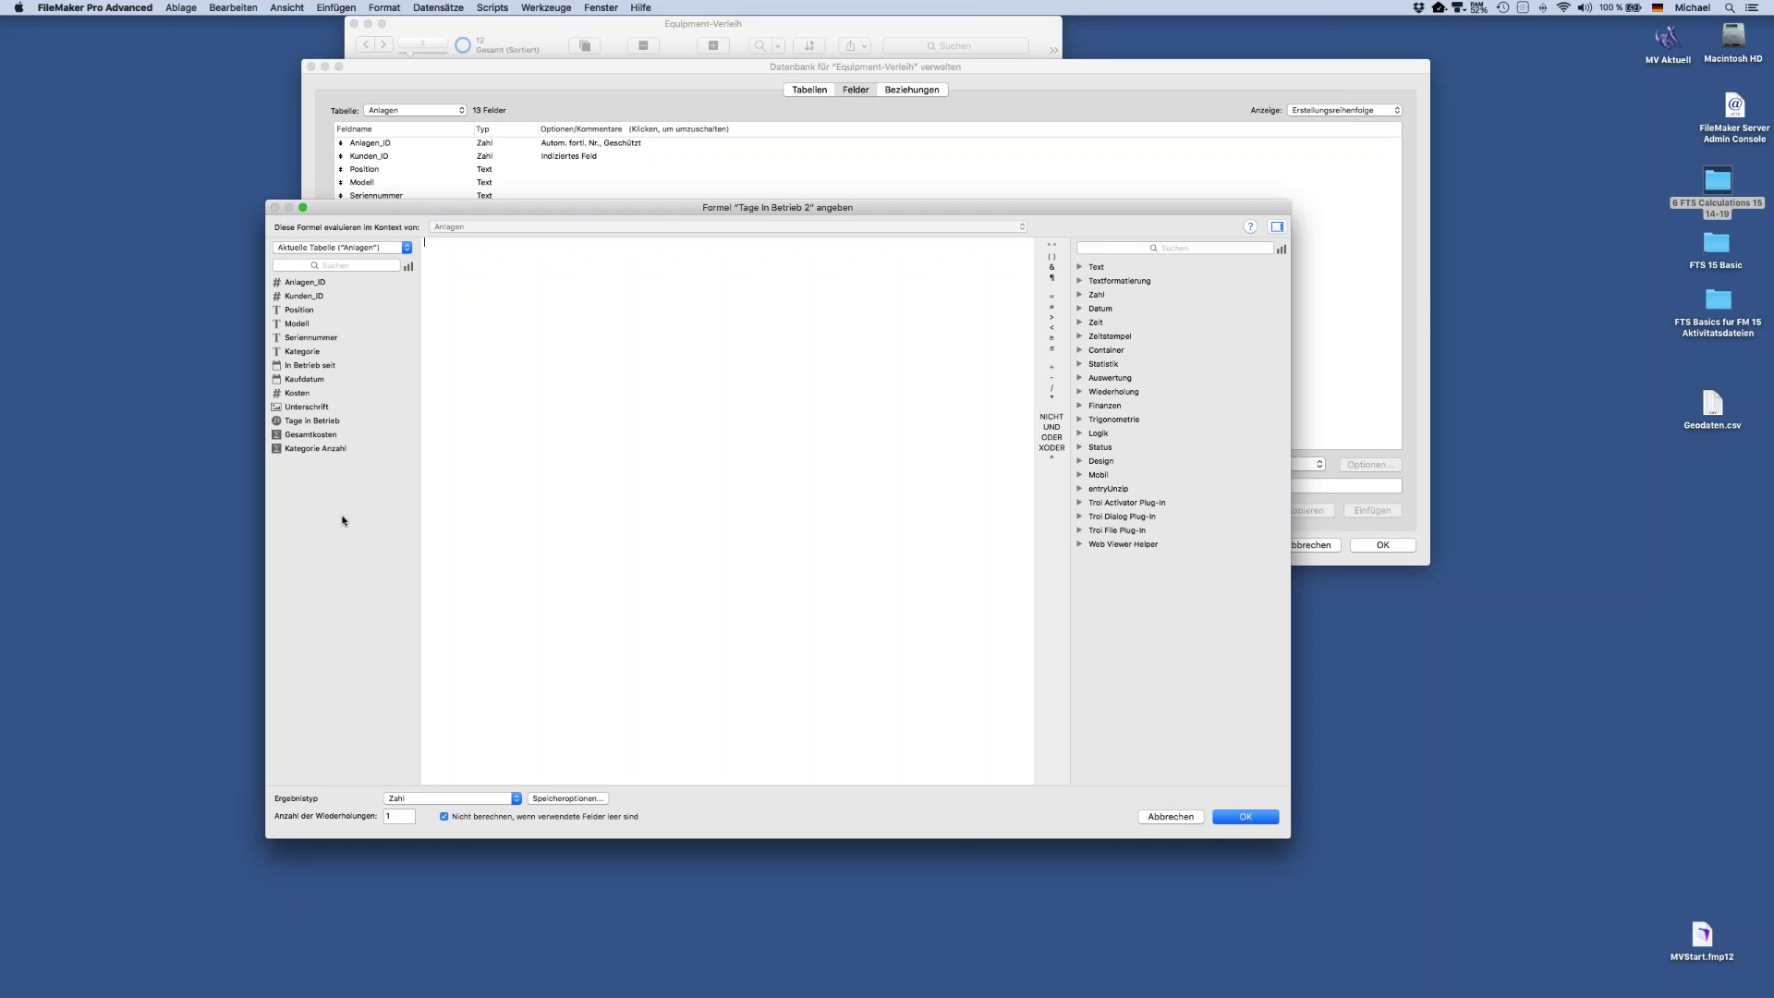
{"action": "left_click", "coordinate": [337, 248]}
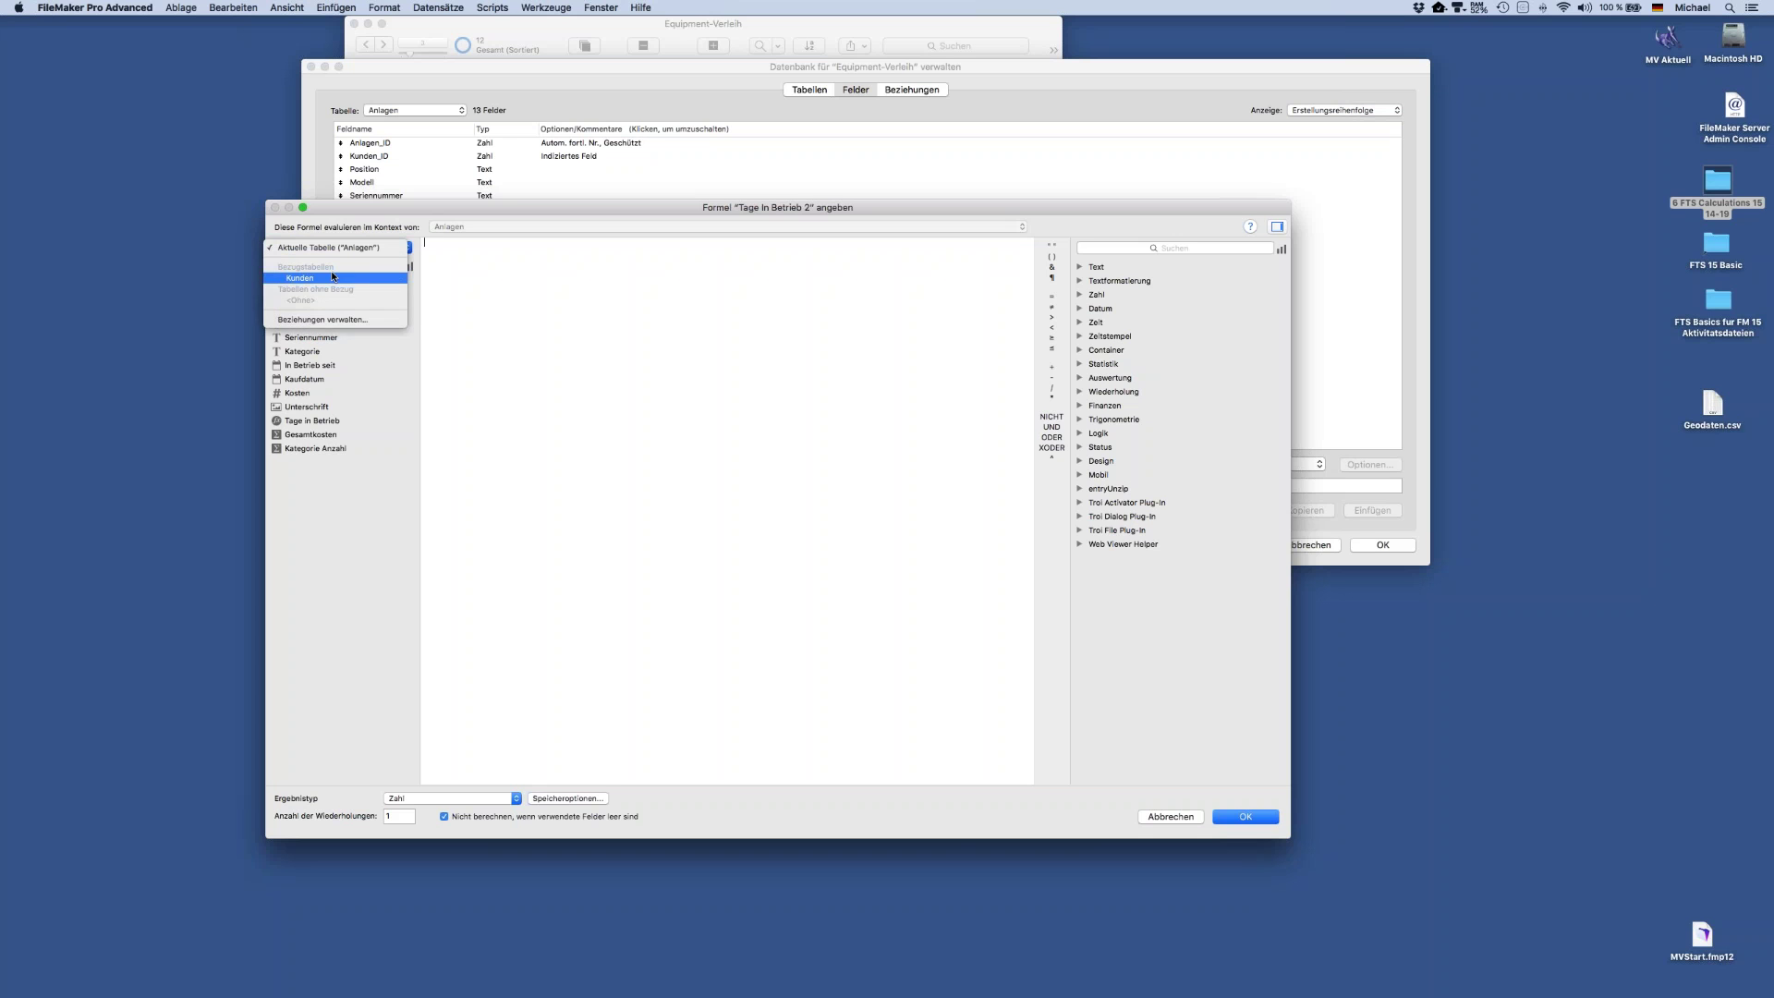
{"action": "left_click", "coordinate": [335, 278]}
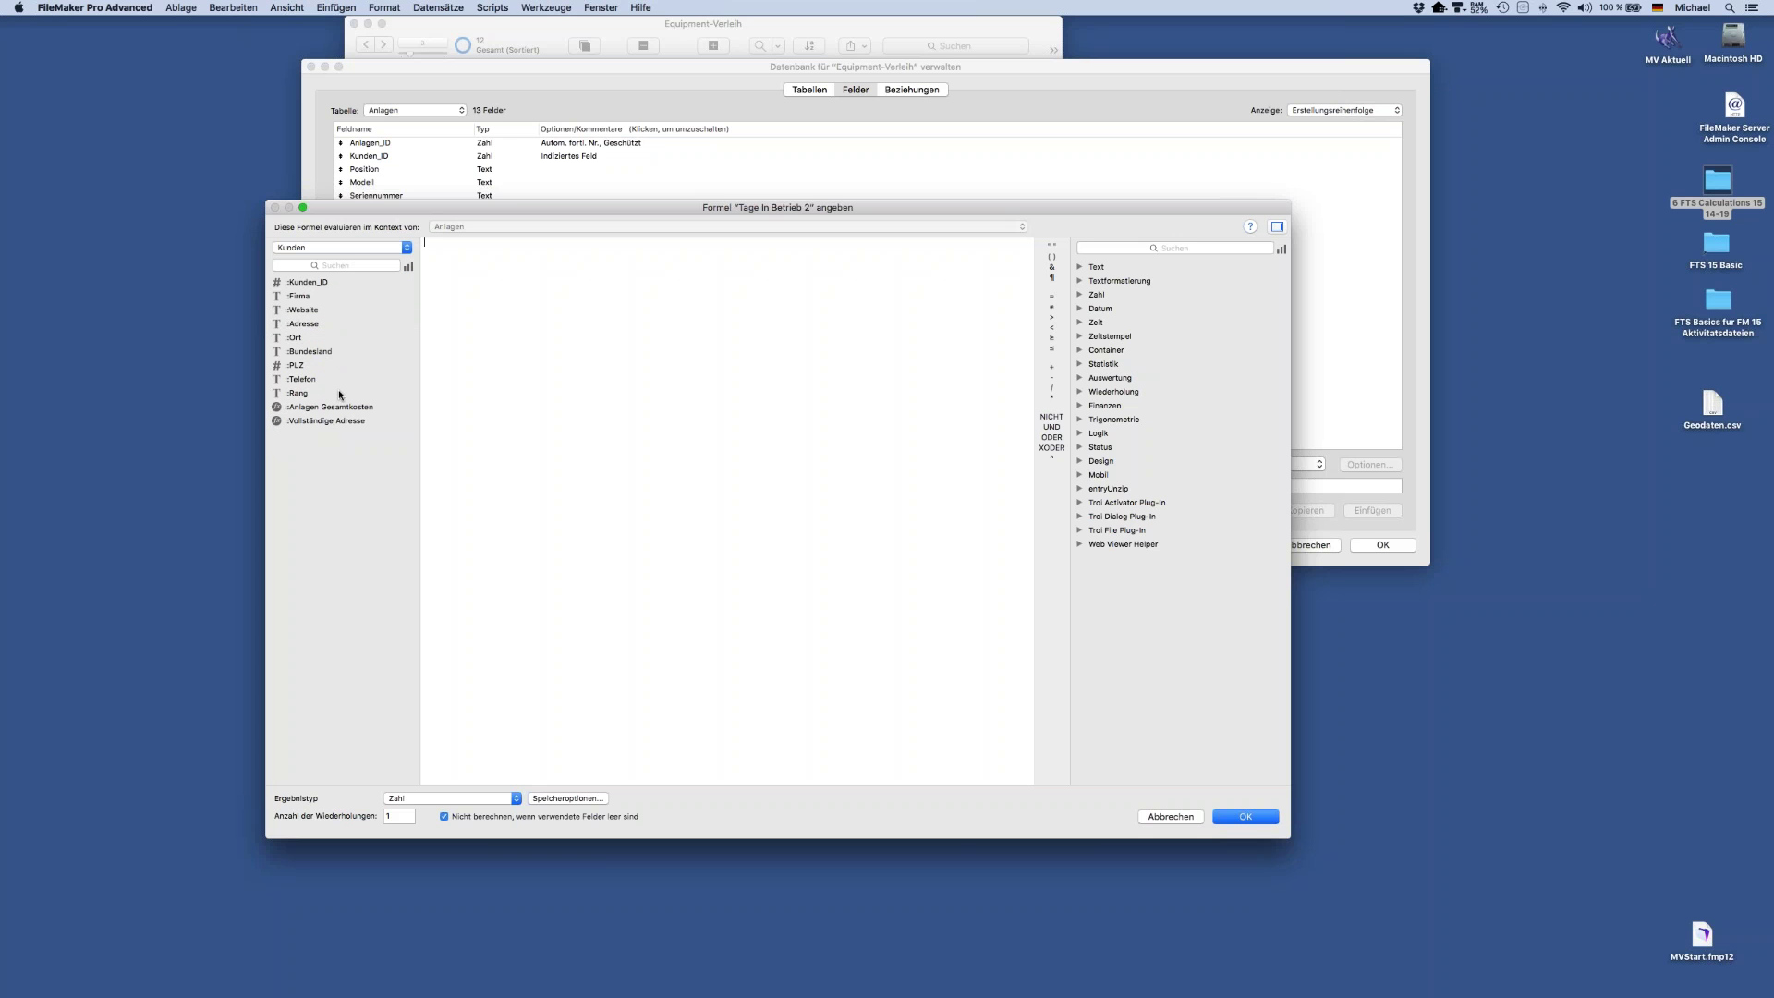
{"action": "left_click", "coordinate": [344, 248]}
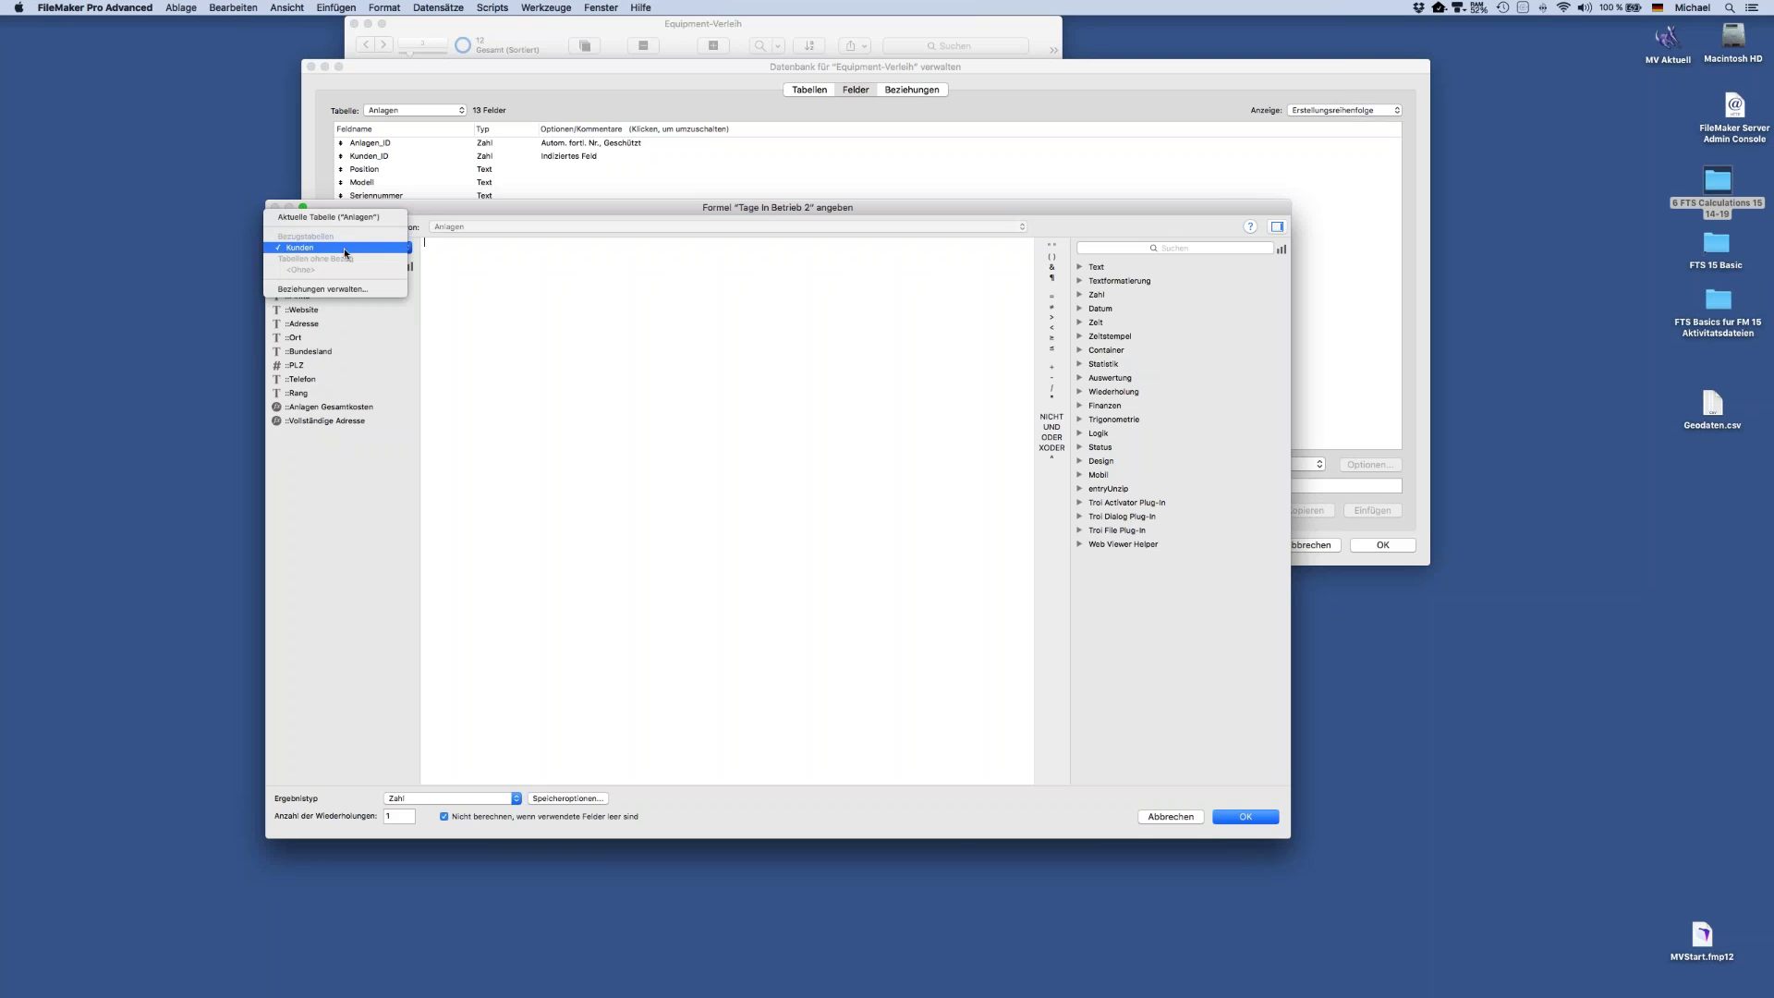
{"action": "left_click", "coordinate": [334, 218]}
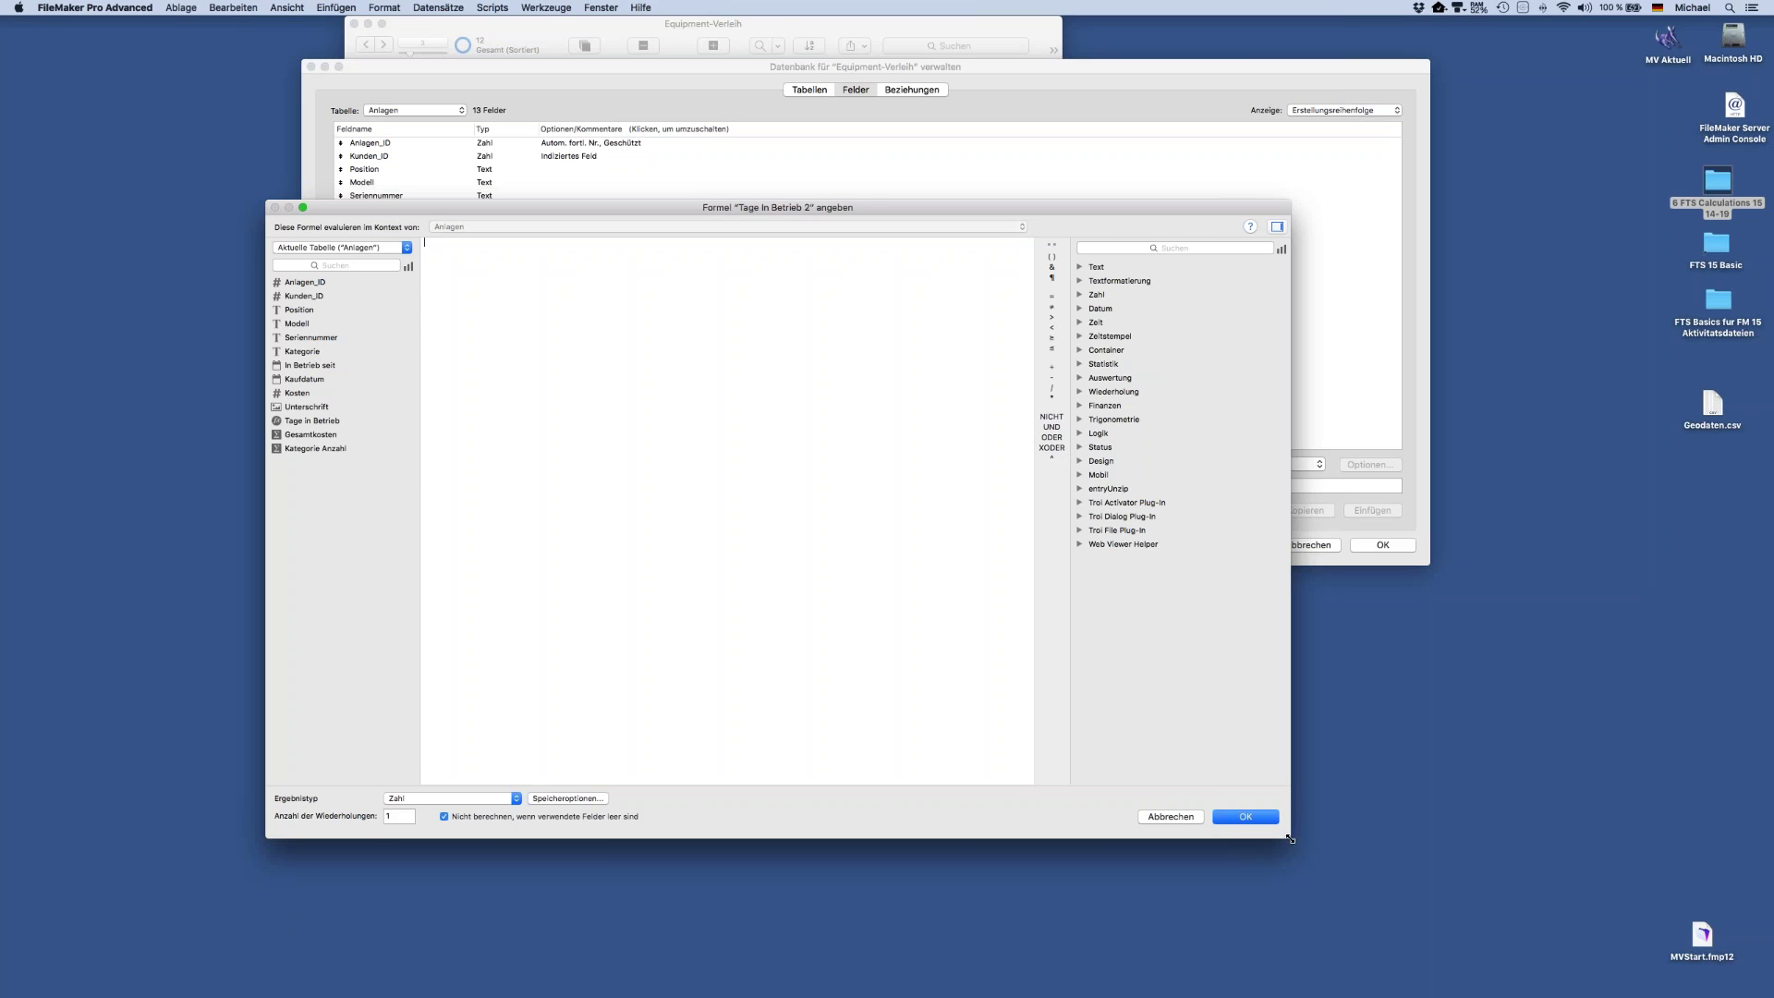
Widen the formula dialog and list all functions by name to browse through them
{"action": "left_click_drag", "start_coordinate": [1290, 837], "coordinate": [1460, 835]}
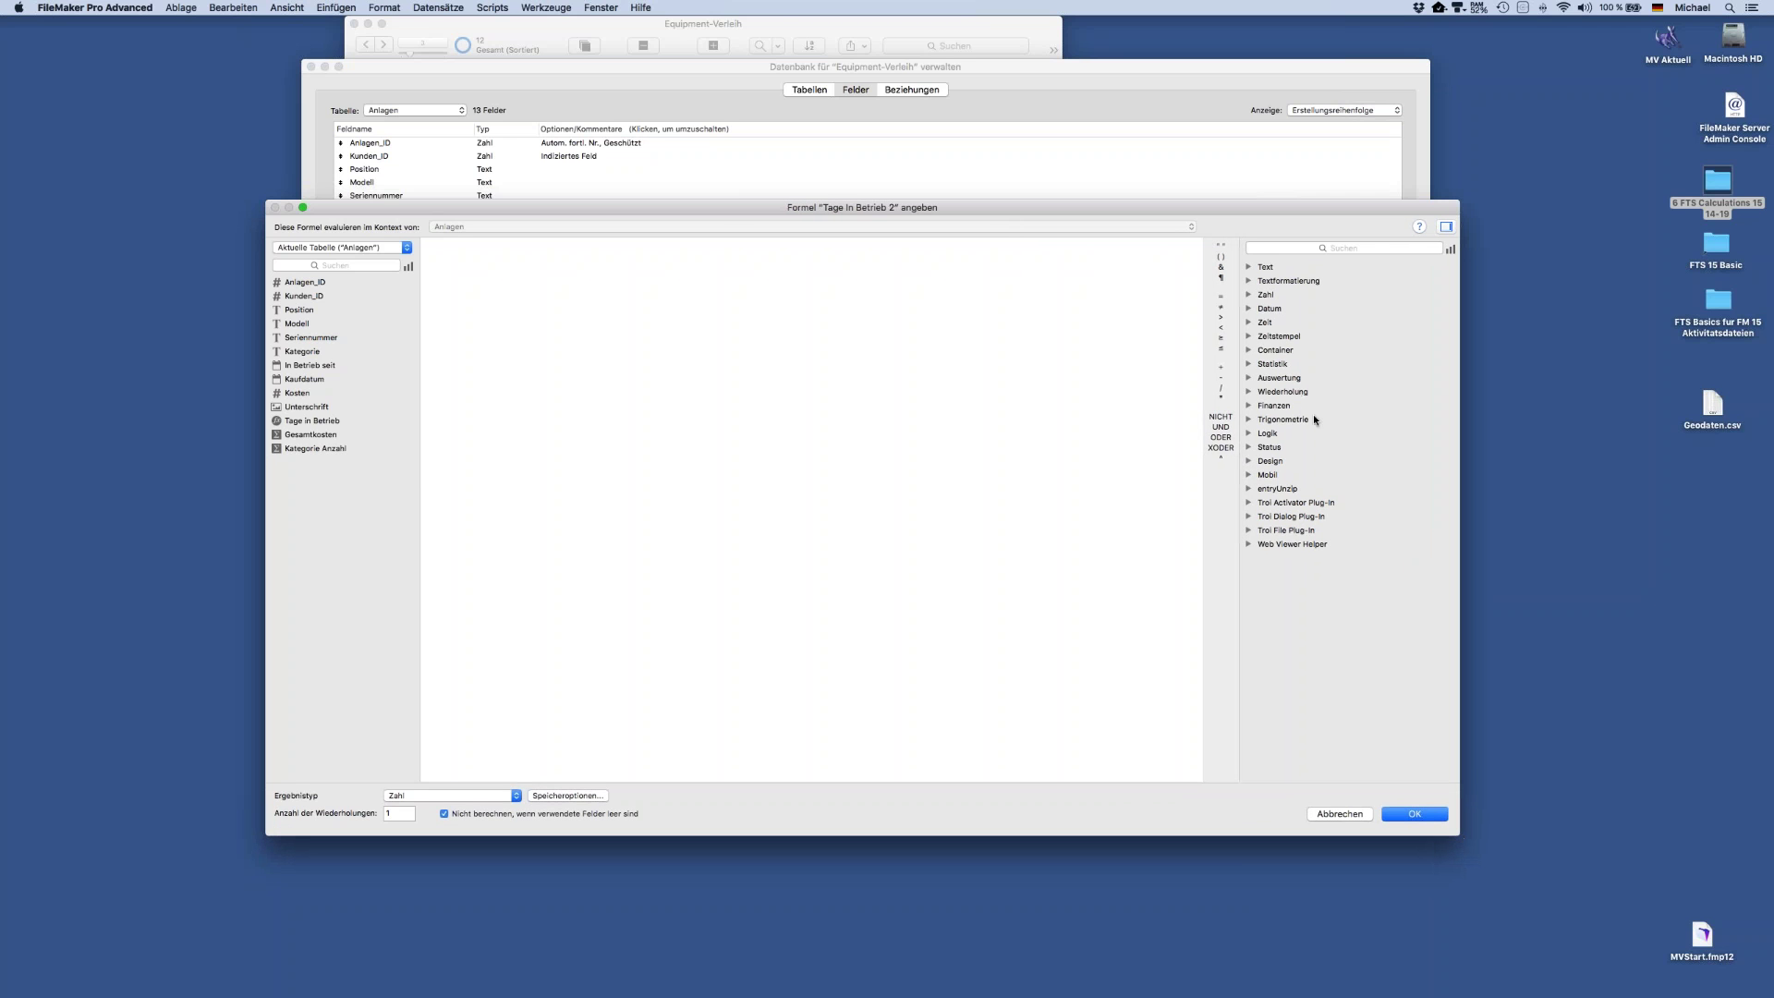
{"action": "left_click", "coordinate": [1451, 249]}
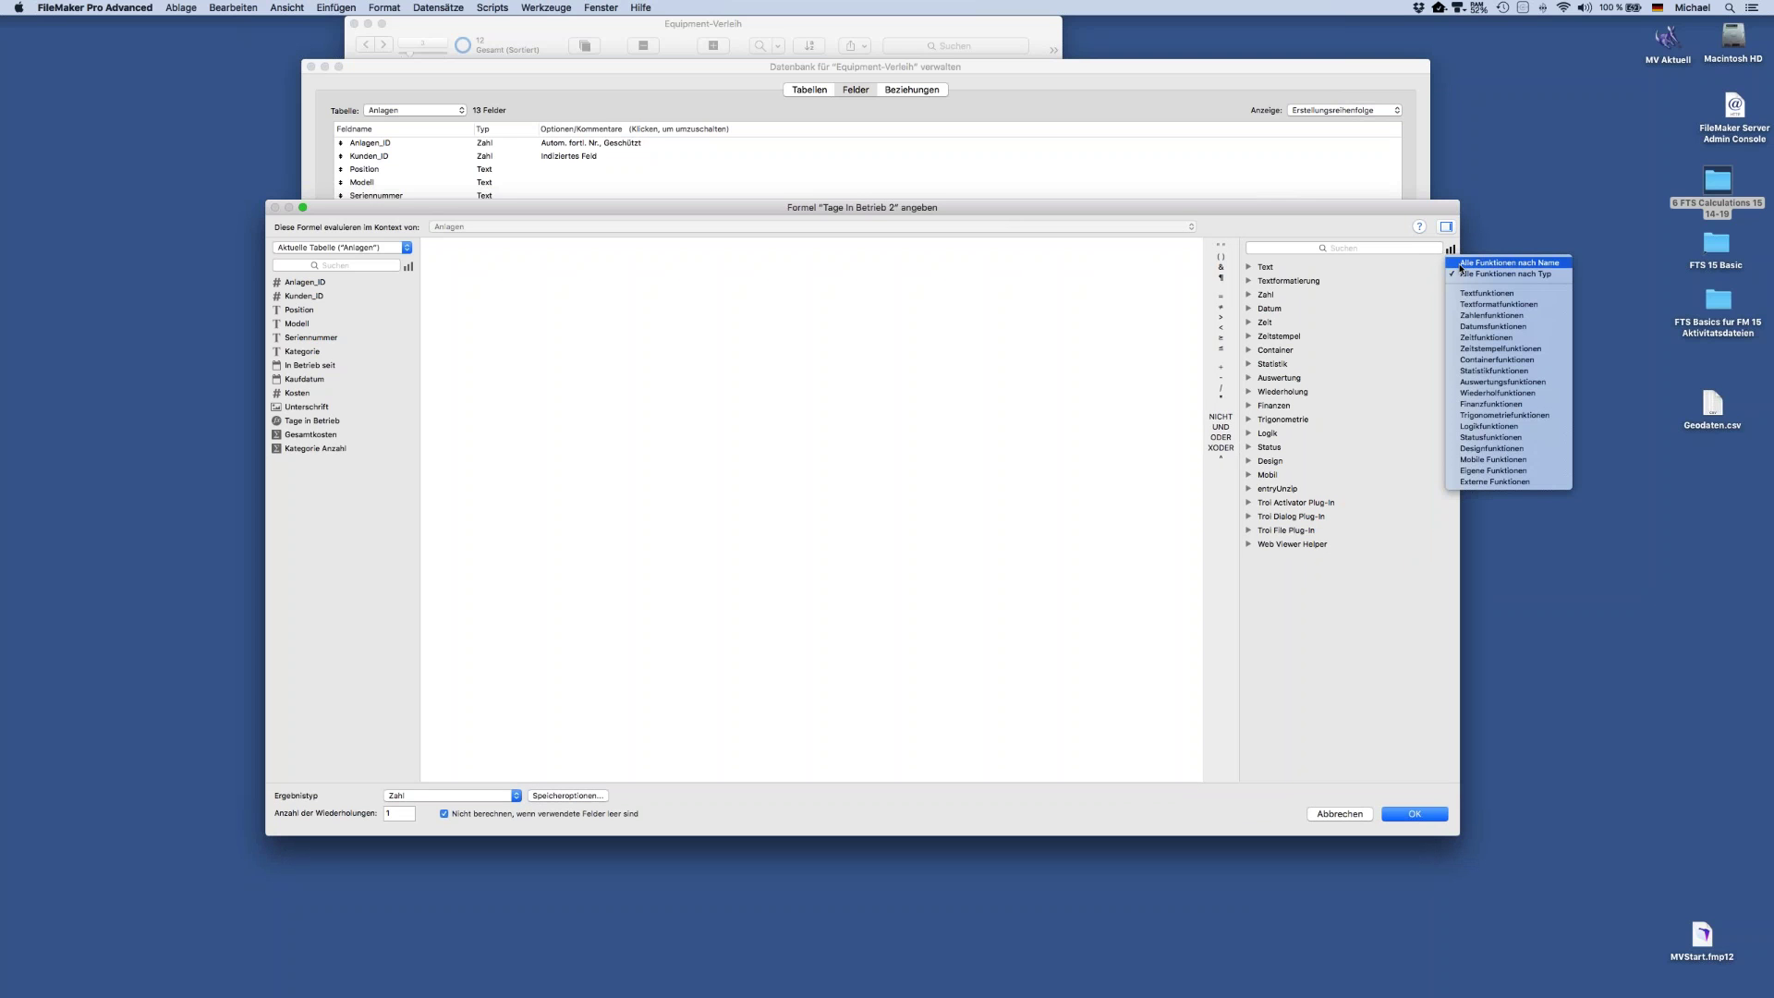
{"action": "left_click", "coordinate": [1497, 262]}
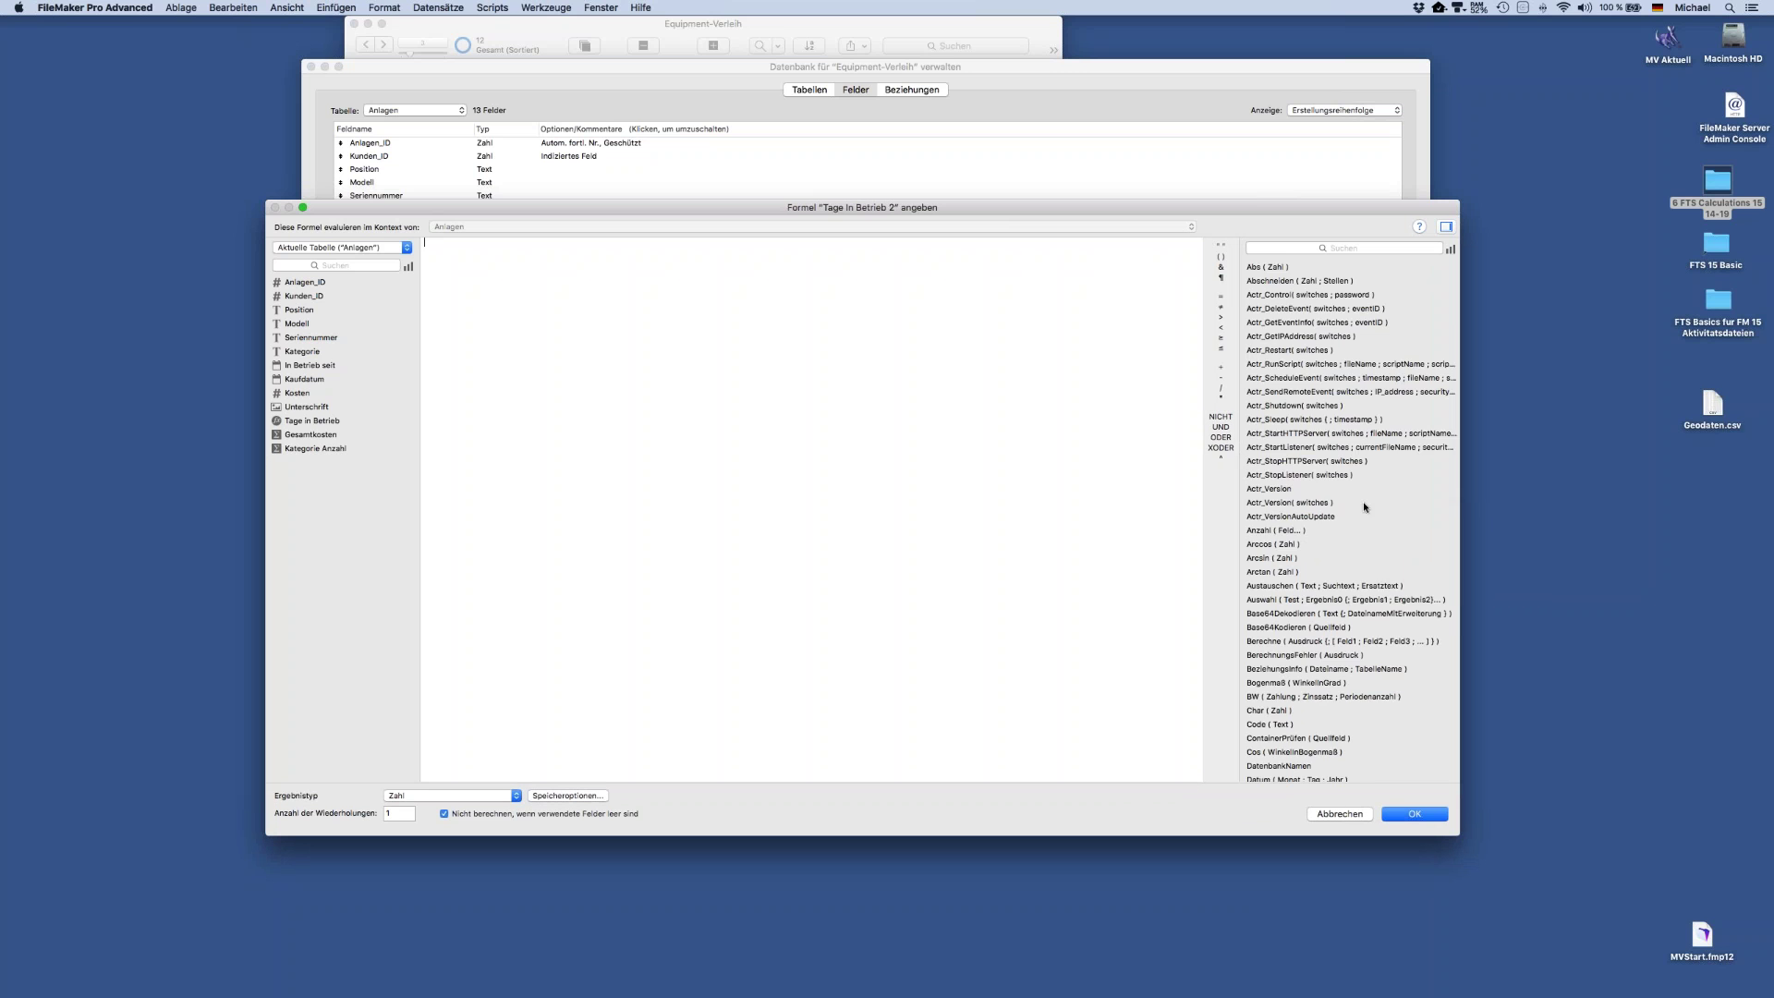
{"action": "scroll", "coordinate": [1365, 506], "scroll_direction": "down", "scroll_amount": 15}
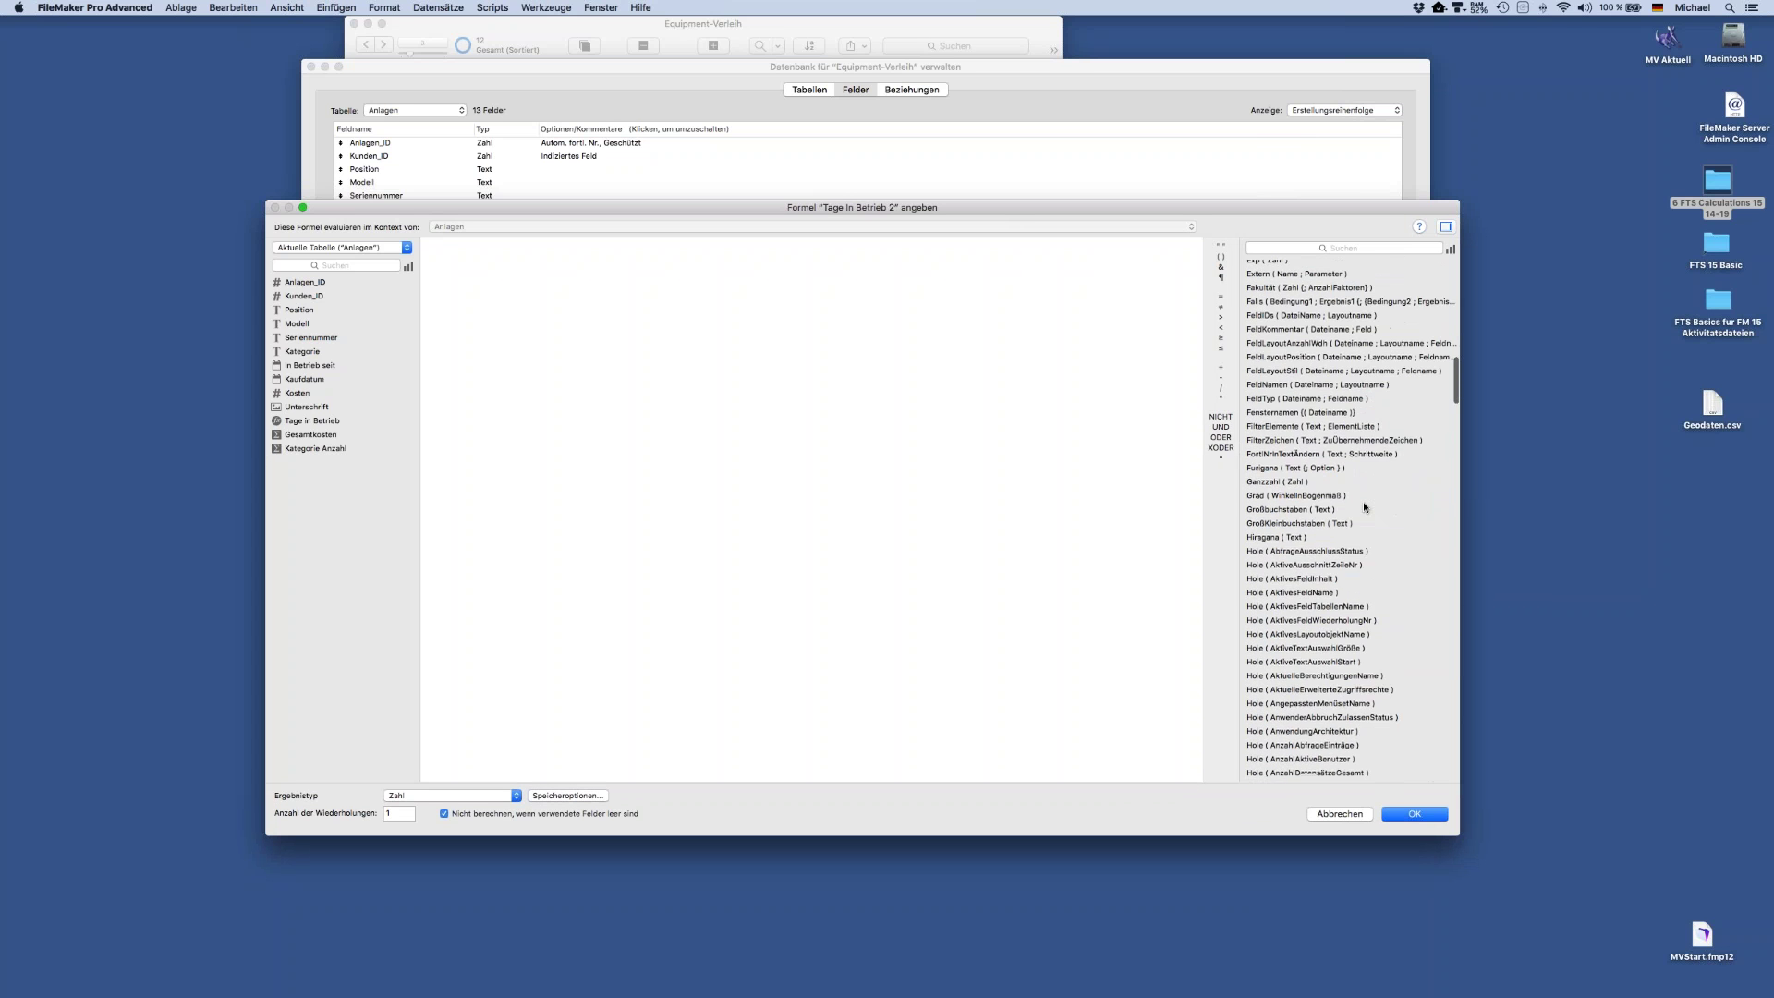
Browse the alphabetical function list down to its end and back up to the middle
{"action": "scroll", "coordinate": [1365, 506], "scroll_direction": "down", "scroll_amount": 15}
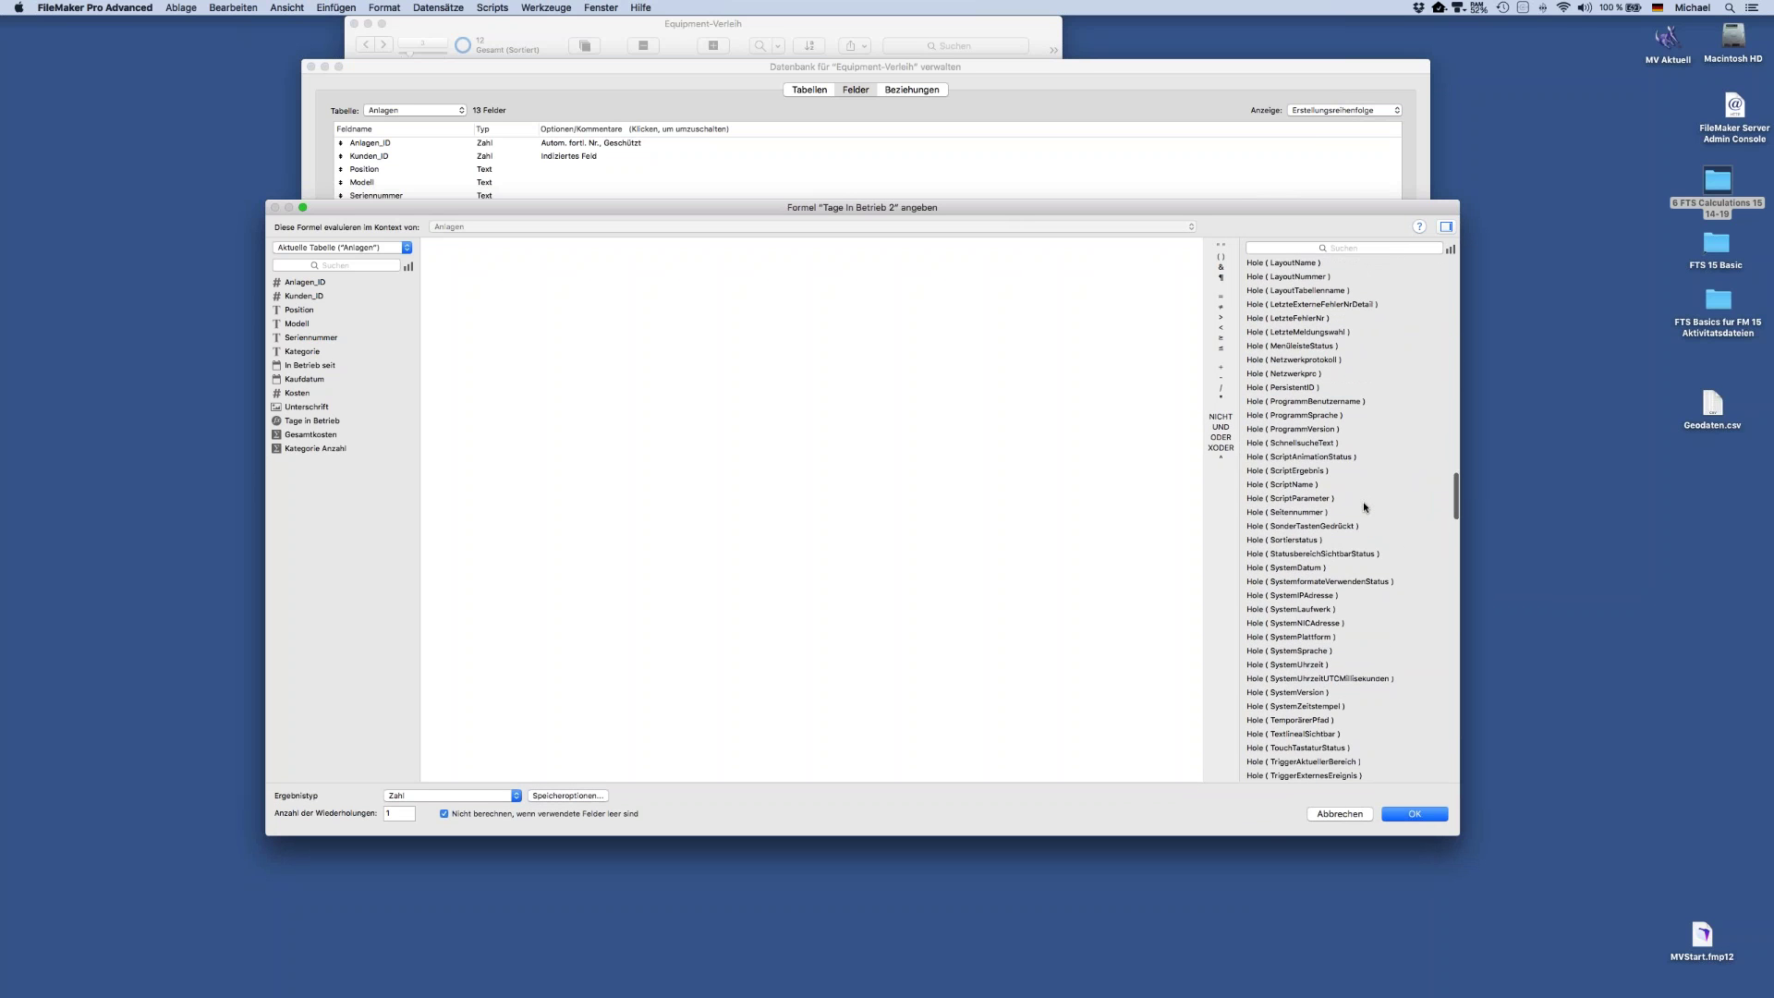
{"action": "scroll", "coordinate": [1365, 506], "scroll_direction": "down", "scroll_amount": 20}
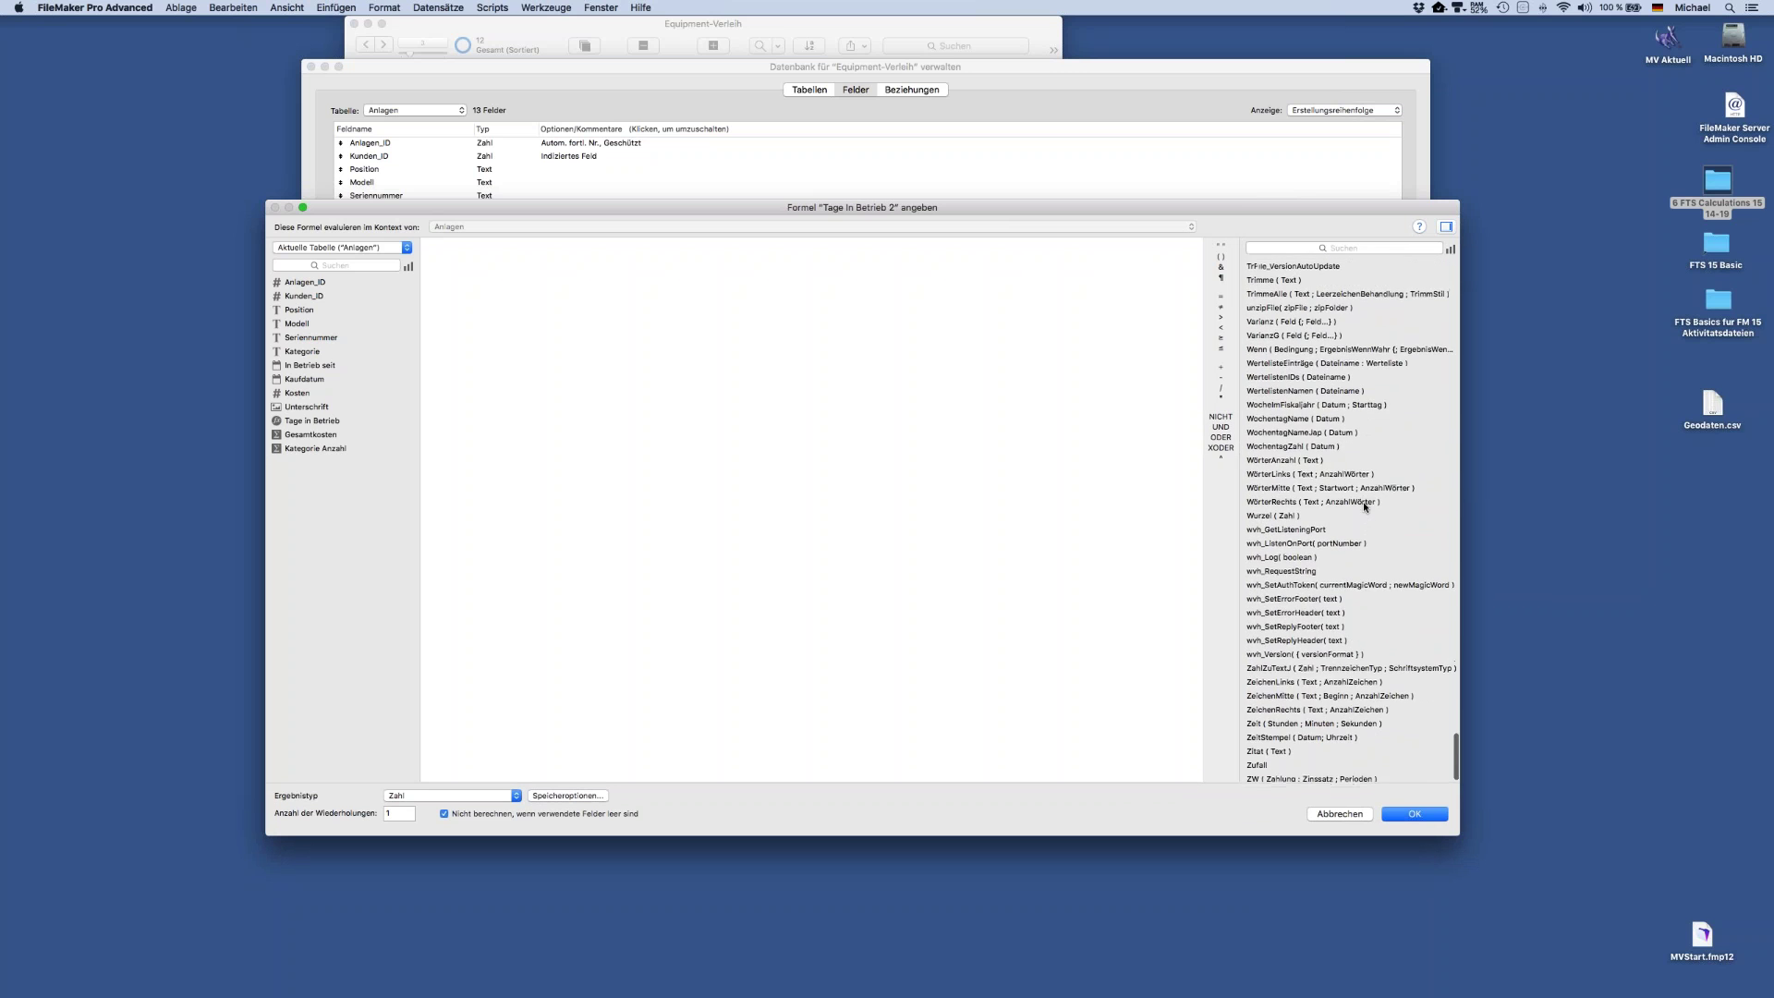
{"action": "scroll", "coordinate": [1365, 506], "scroll_direction": "up", "scroll_amount": 5}
{"action": "scroll", "coordinate": [1365, 506], "scroll_direction": "up", "scroll_amount": 5}
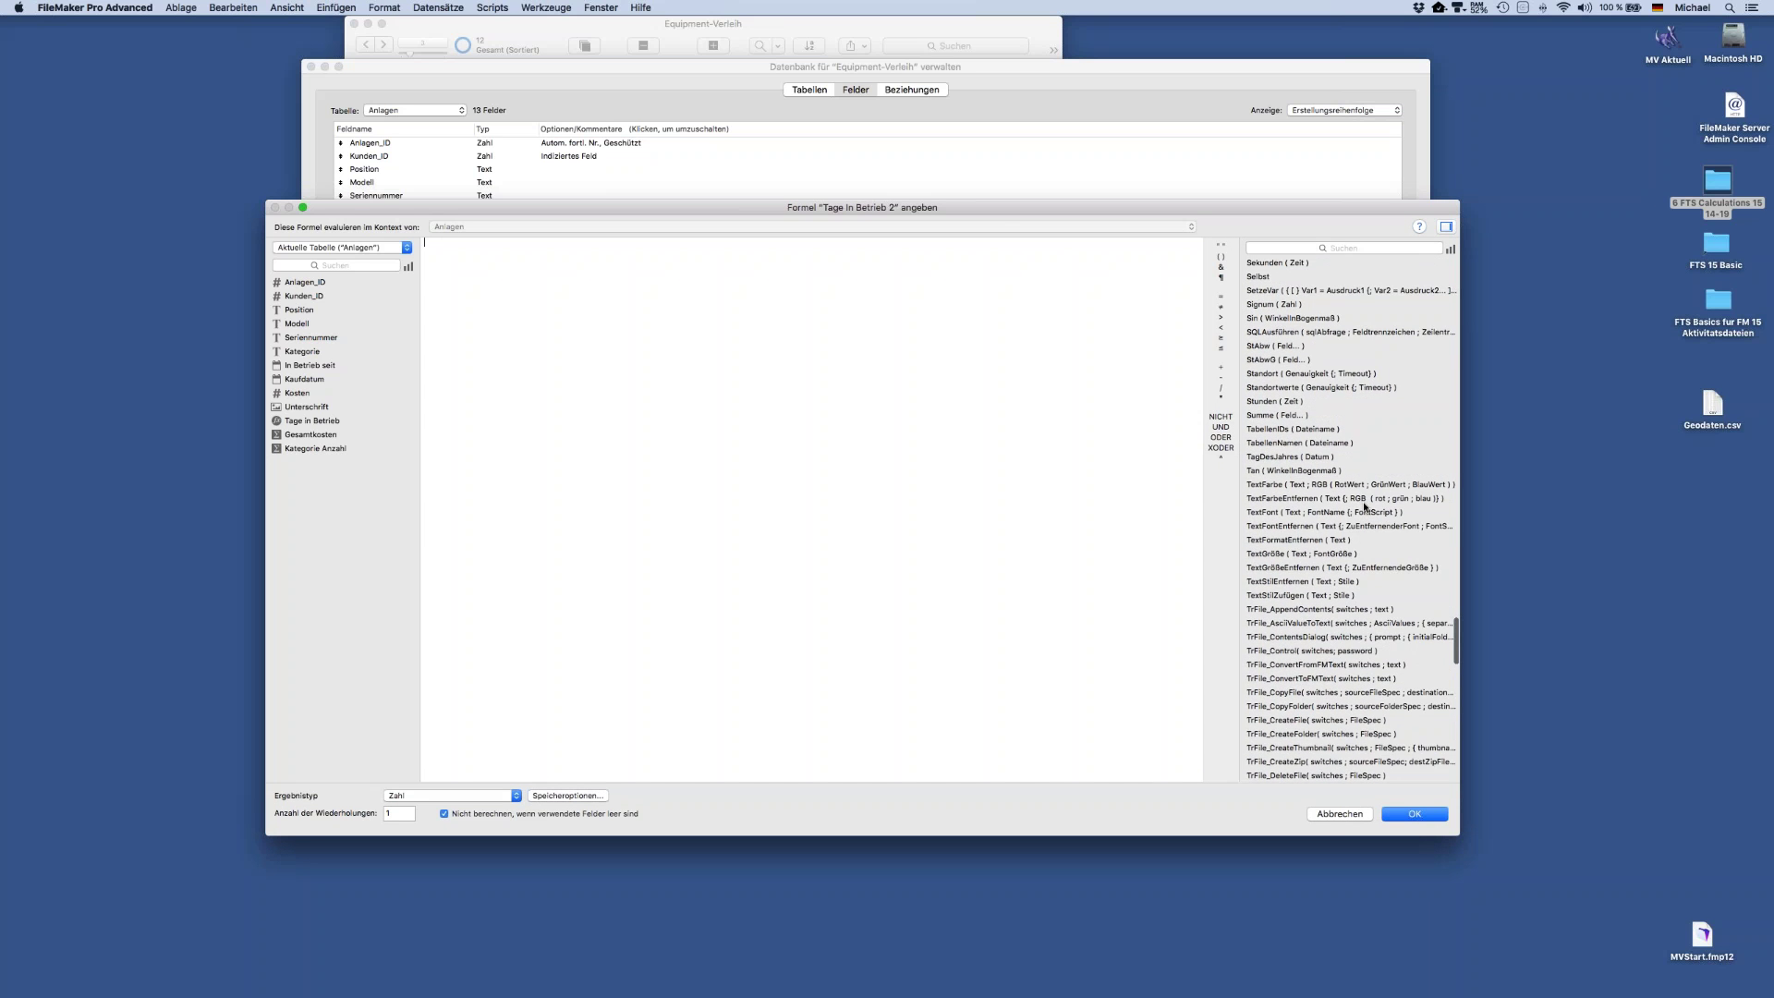
{"action": "scroll", "coordinate": [1262, 630], "scroll_direction": "up", "scroll_amount": 20}
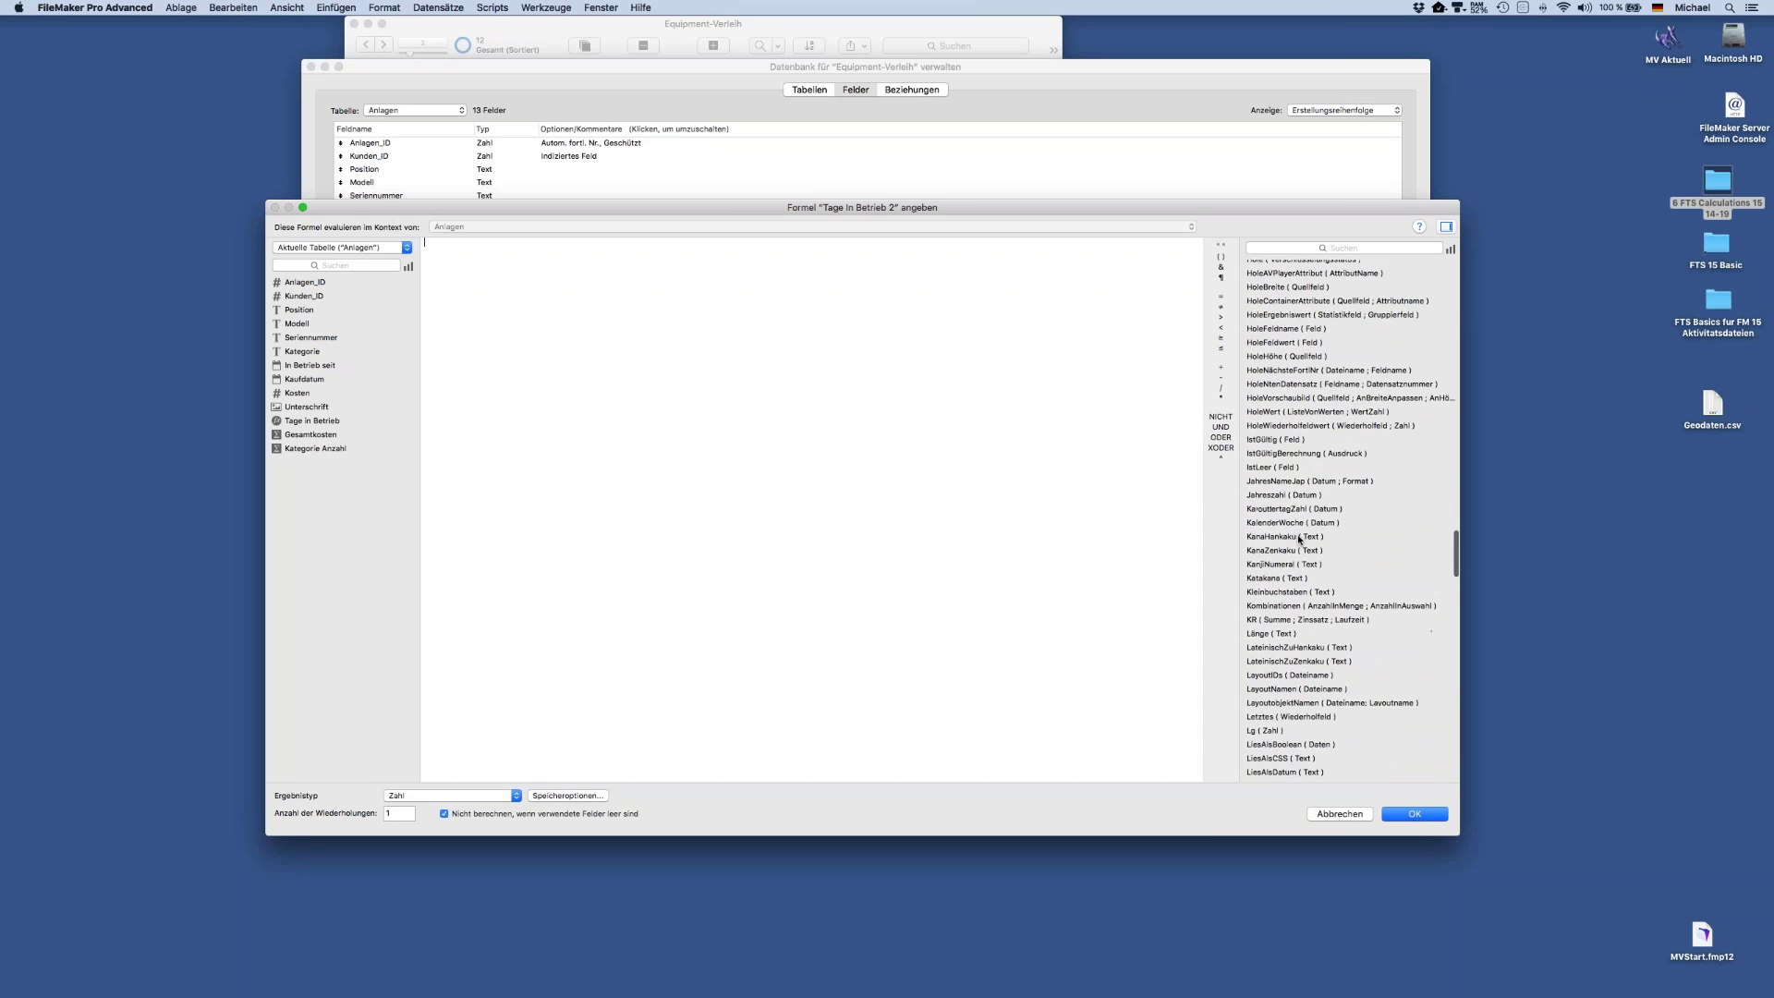
List all functions by type and examine the Text, Textformatierung, Zahl and Datum groups one after another
{"action": "left_click", "coordinate": [1449, 248]}
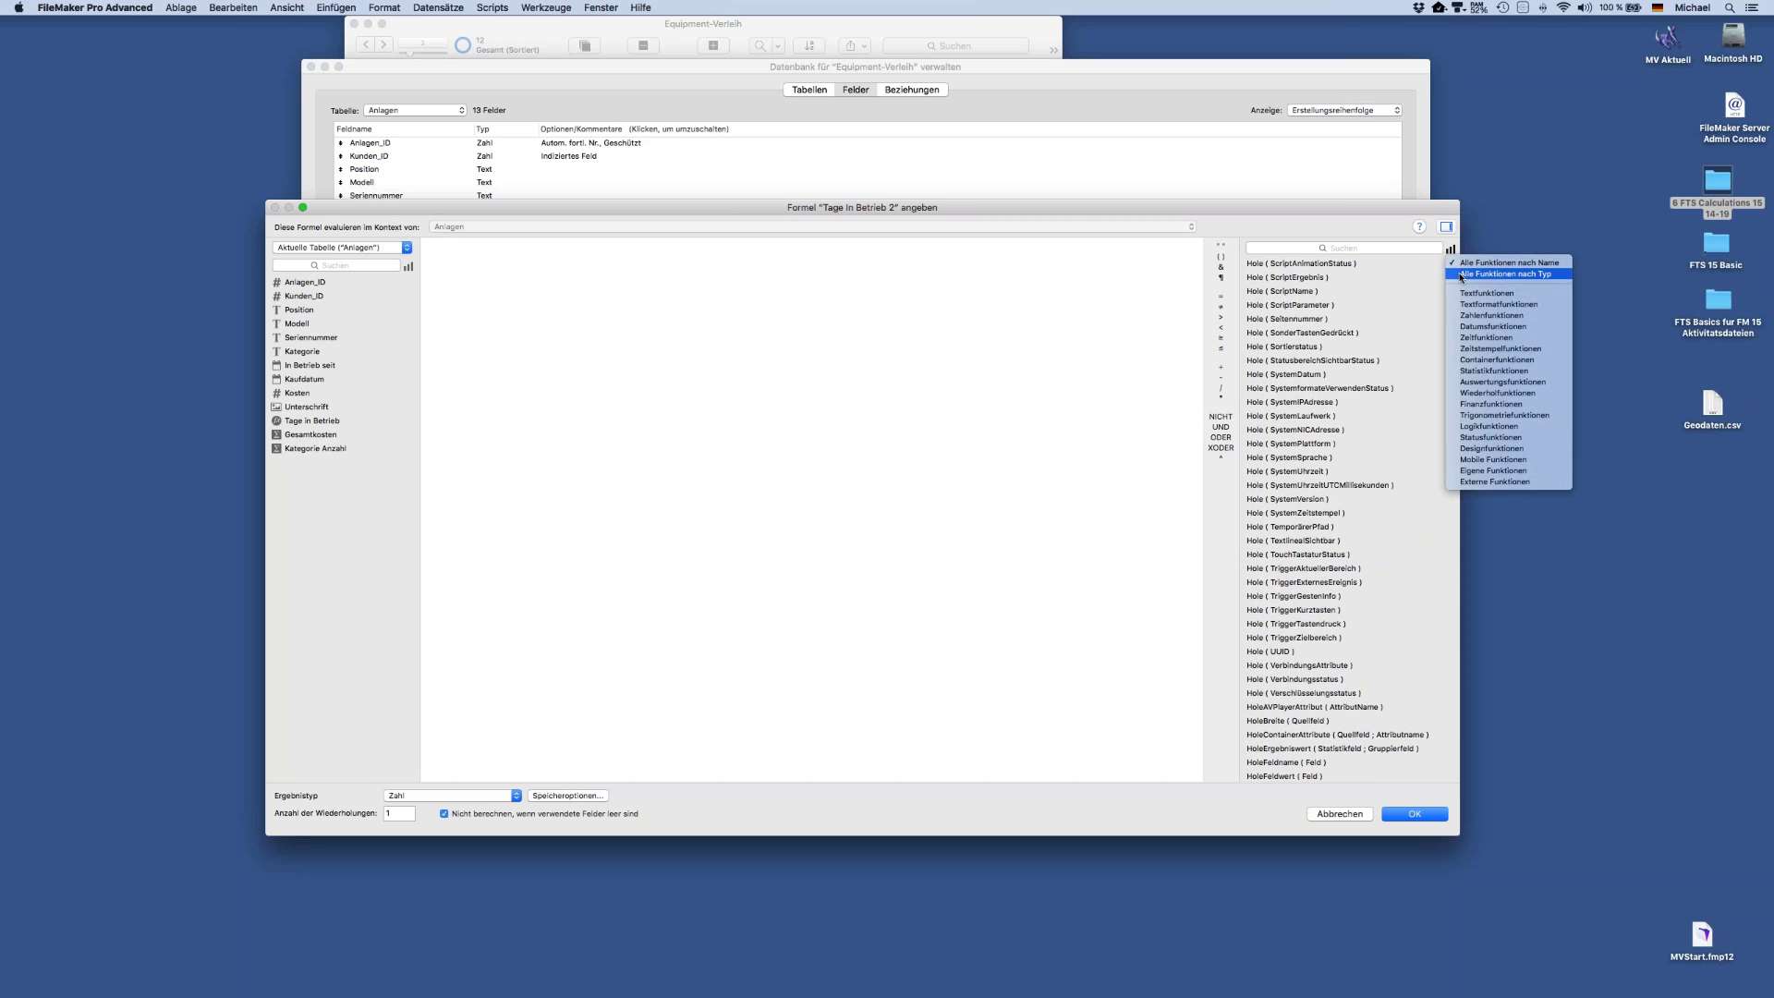
{"action": "left_click", "coordinate": [1461, 275]}
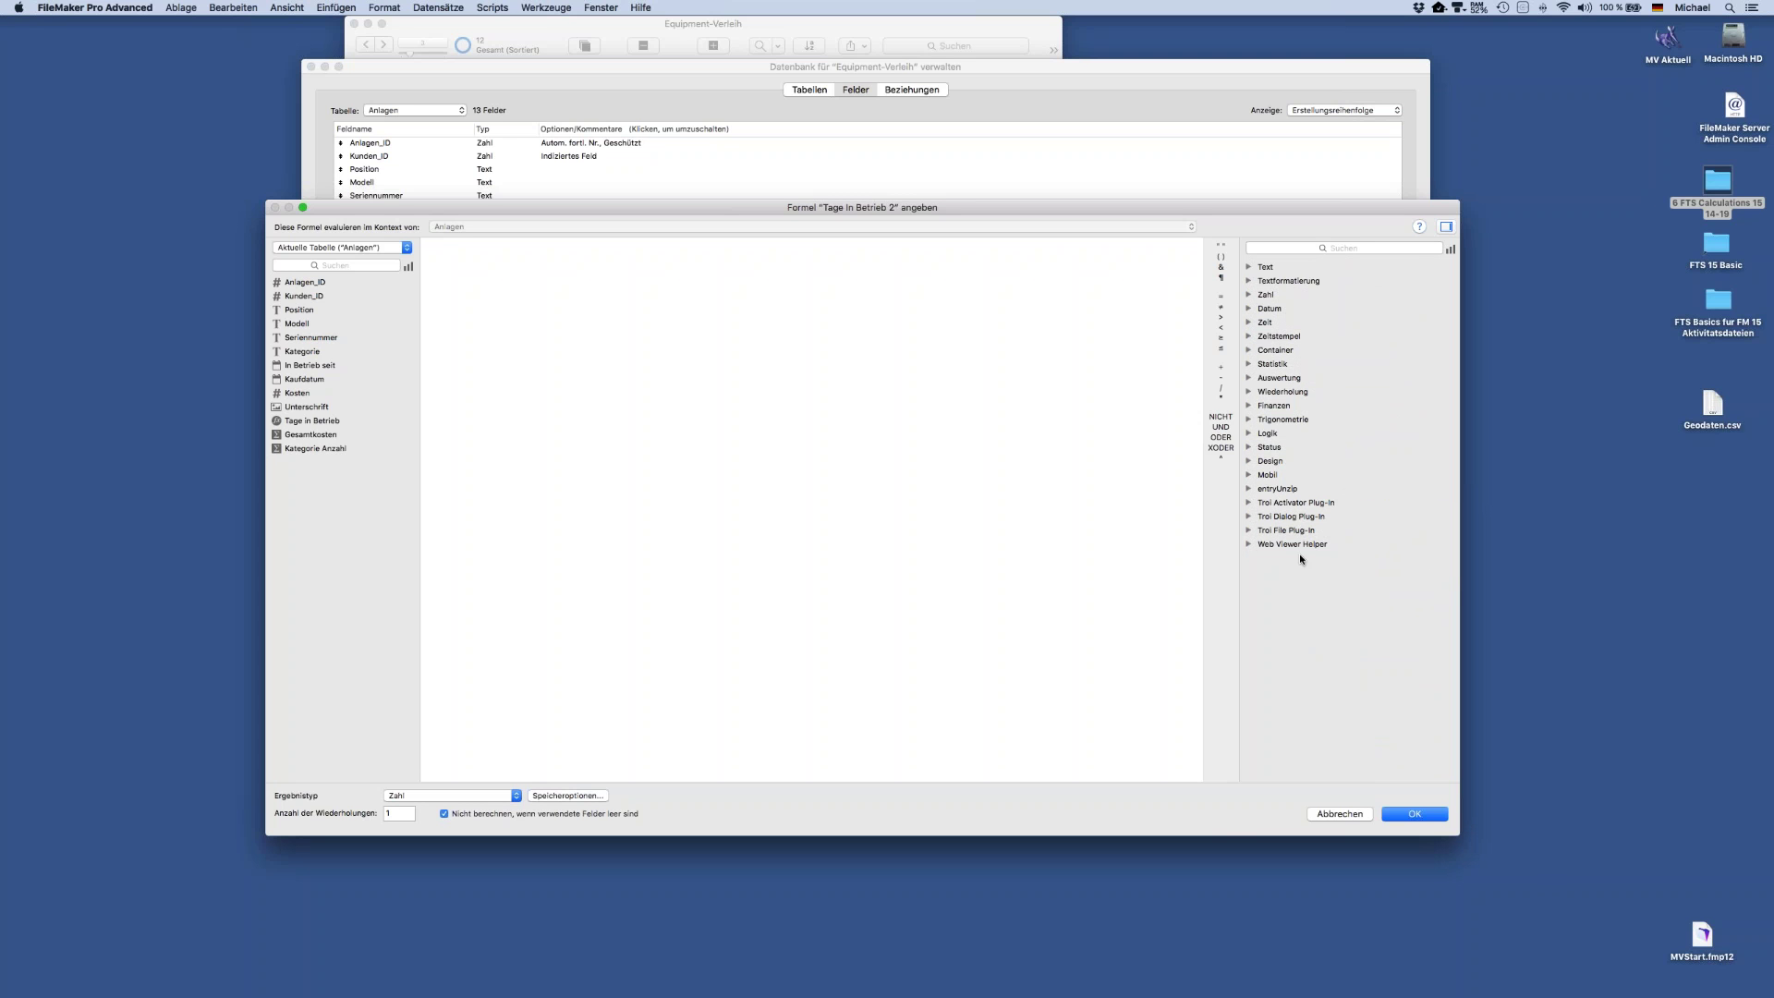
{"action": "left_click", "coordinate": [1249, 268]}
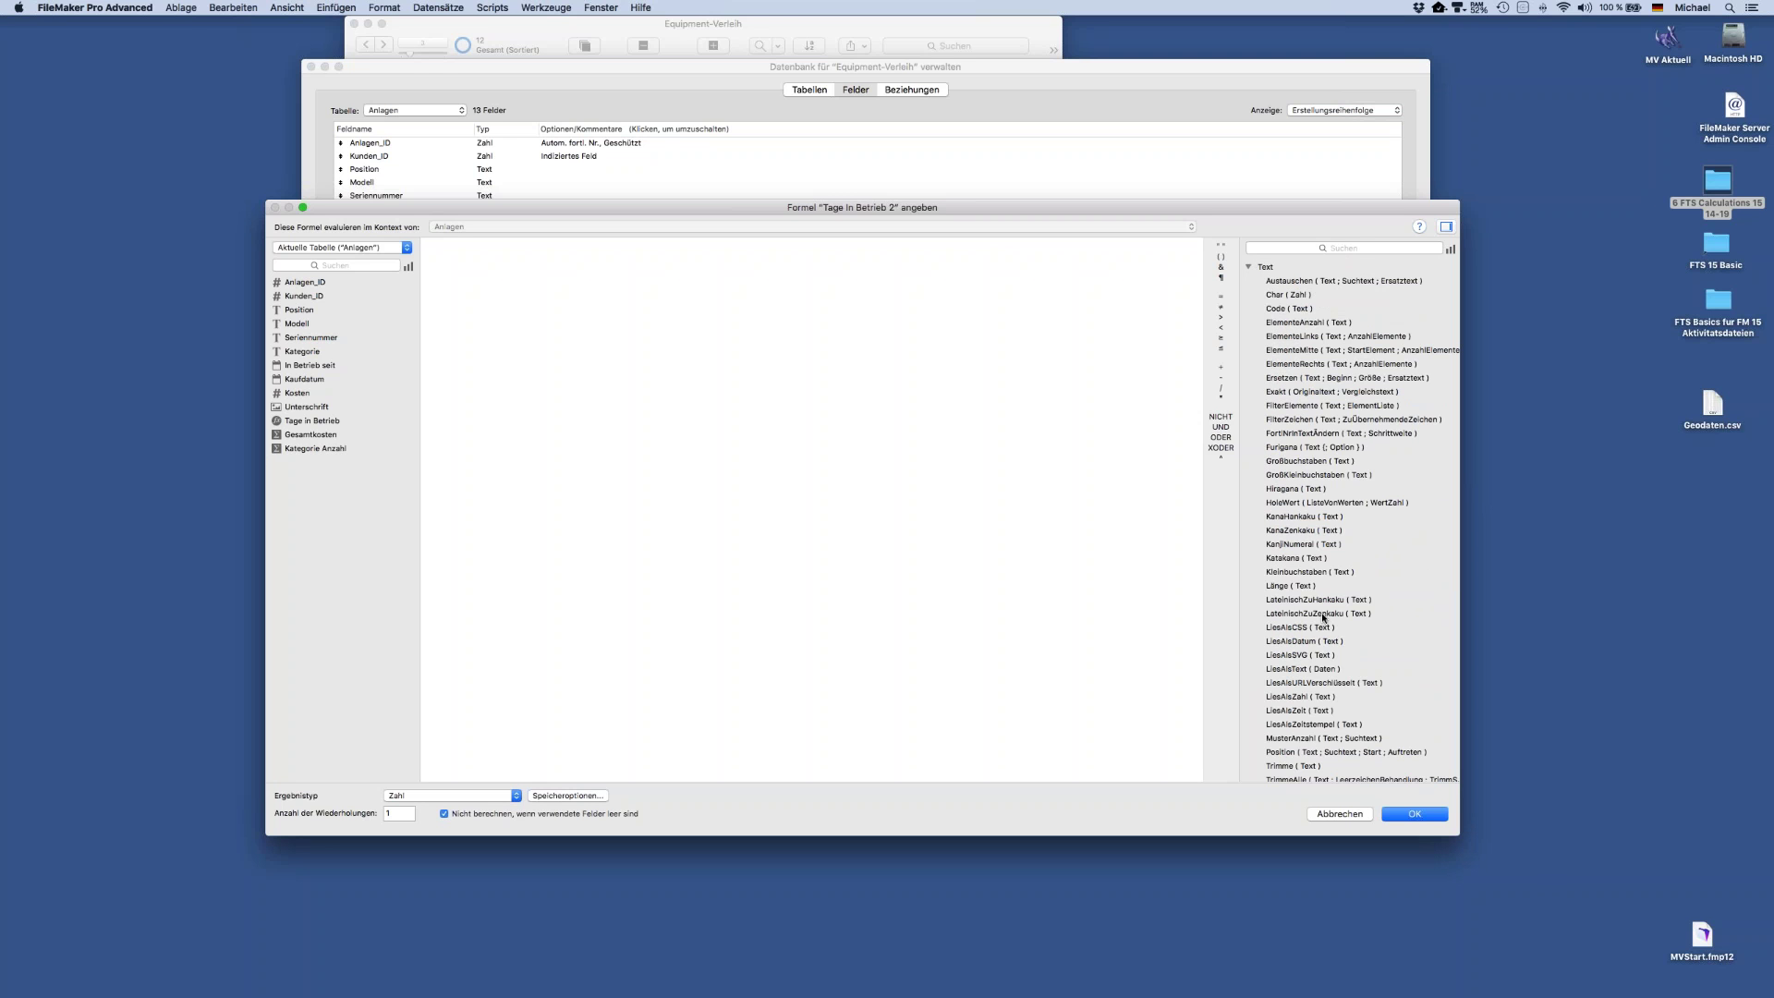
{"action": "mouse_move", "coordinate": [1324, 617]}
{"action": "left_click", "coordinate": [1247, 267]}
{"action": "left_click", "coordinate": [1246, 281]}
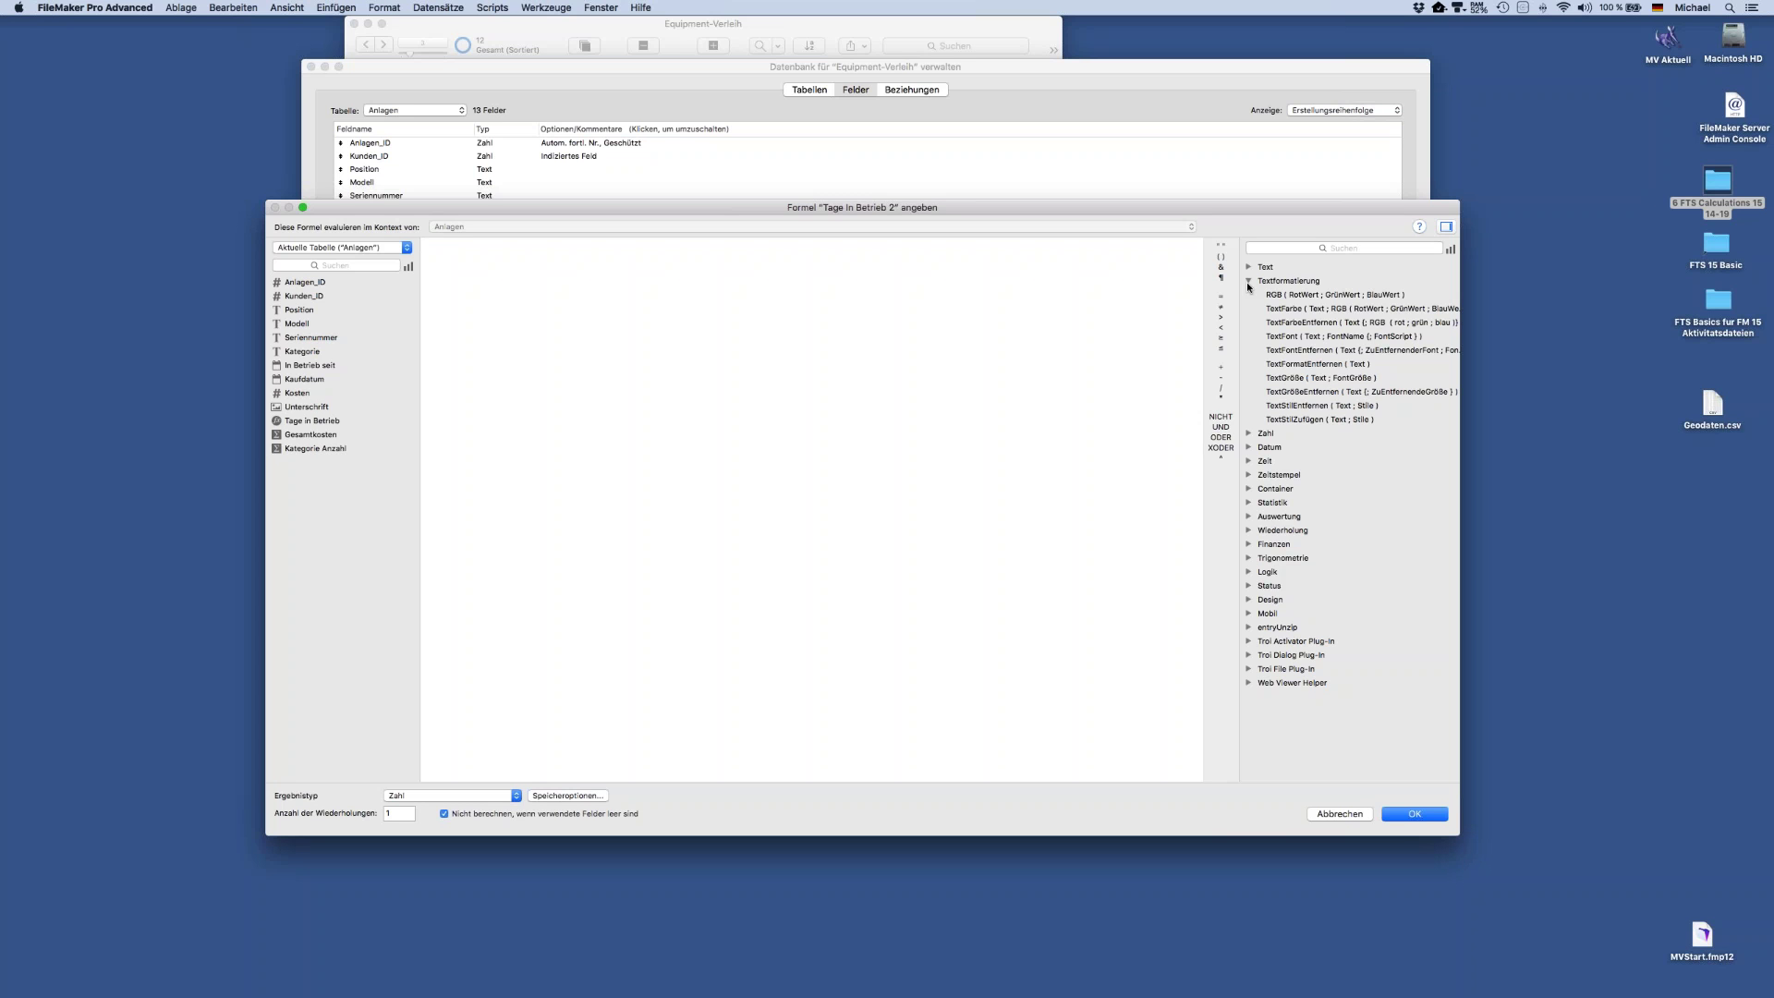
{"action": "left_click", "coordinate": [1248, 281]}
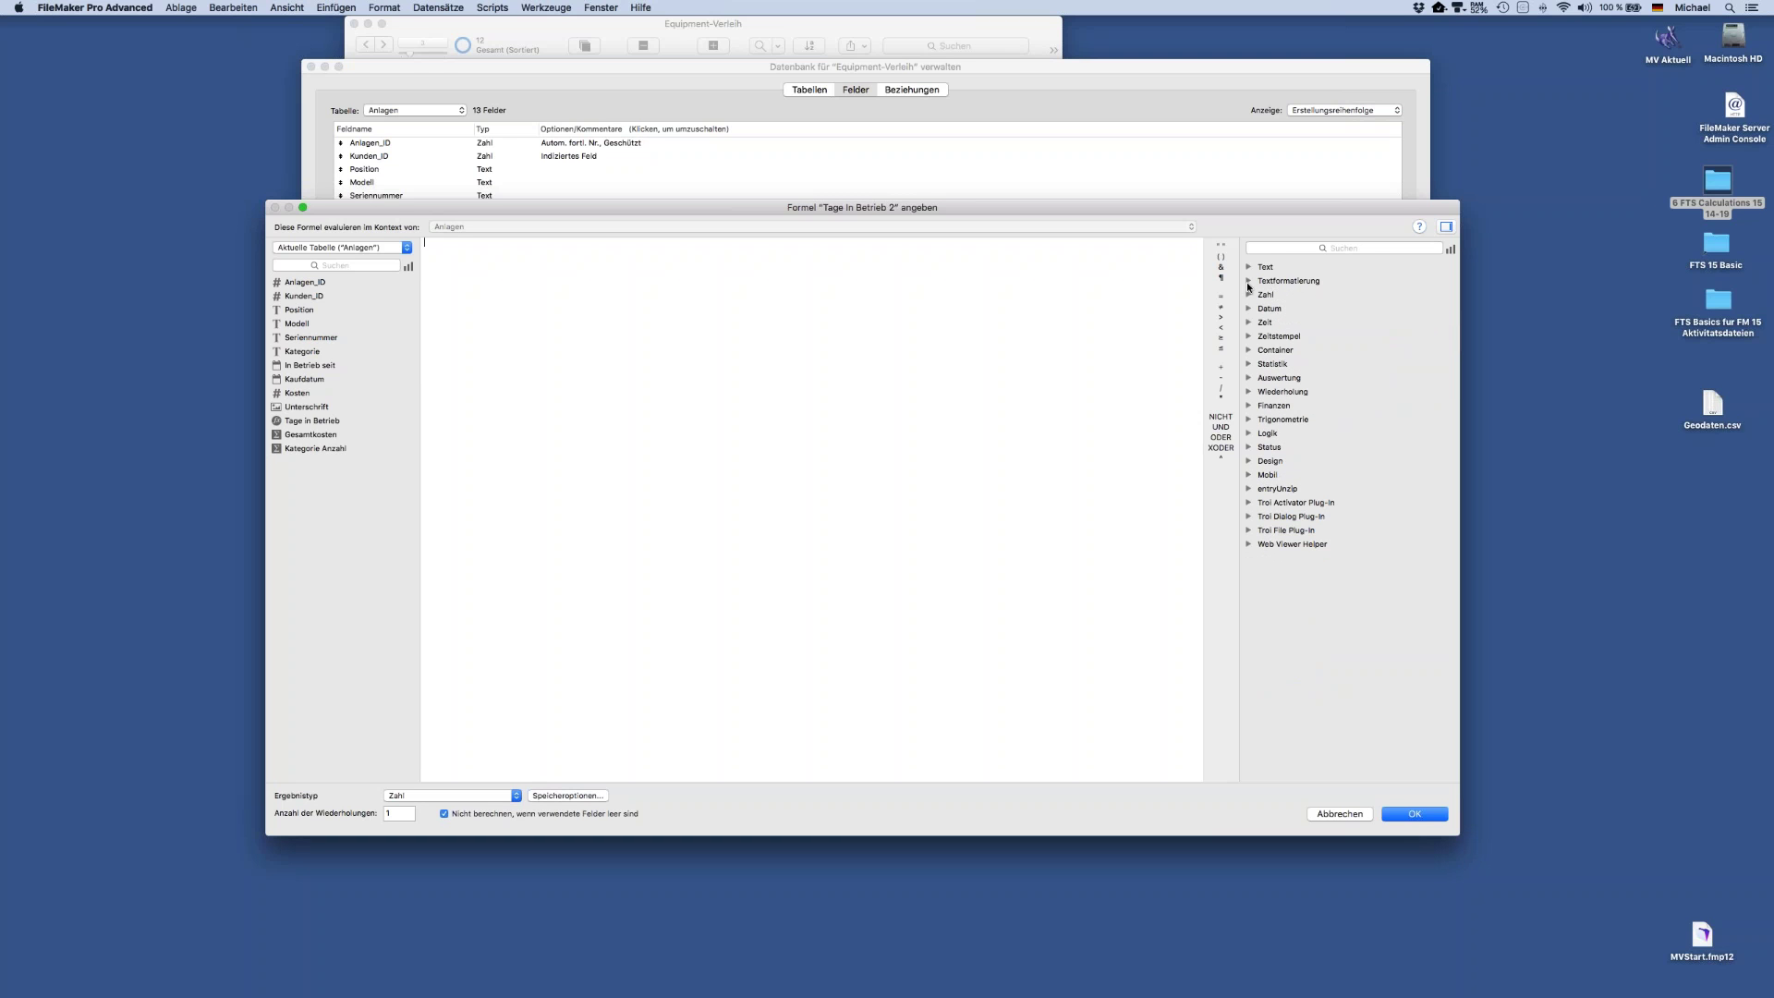
{"action": "left_click", "coordinate": [1248, 296]}
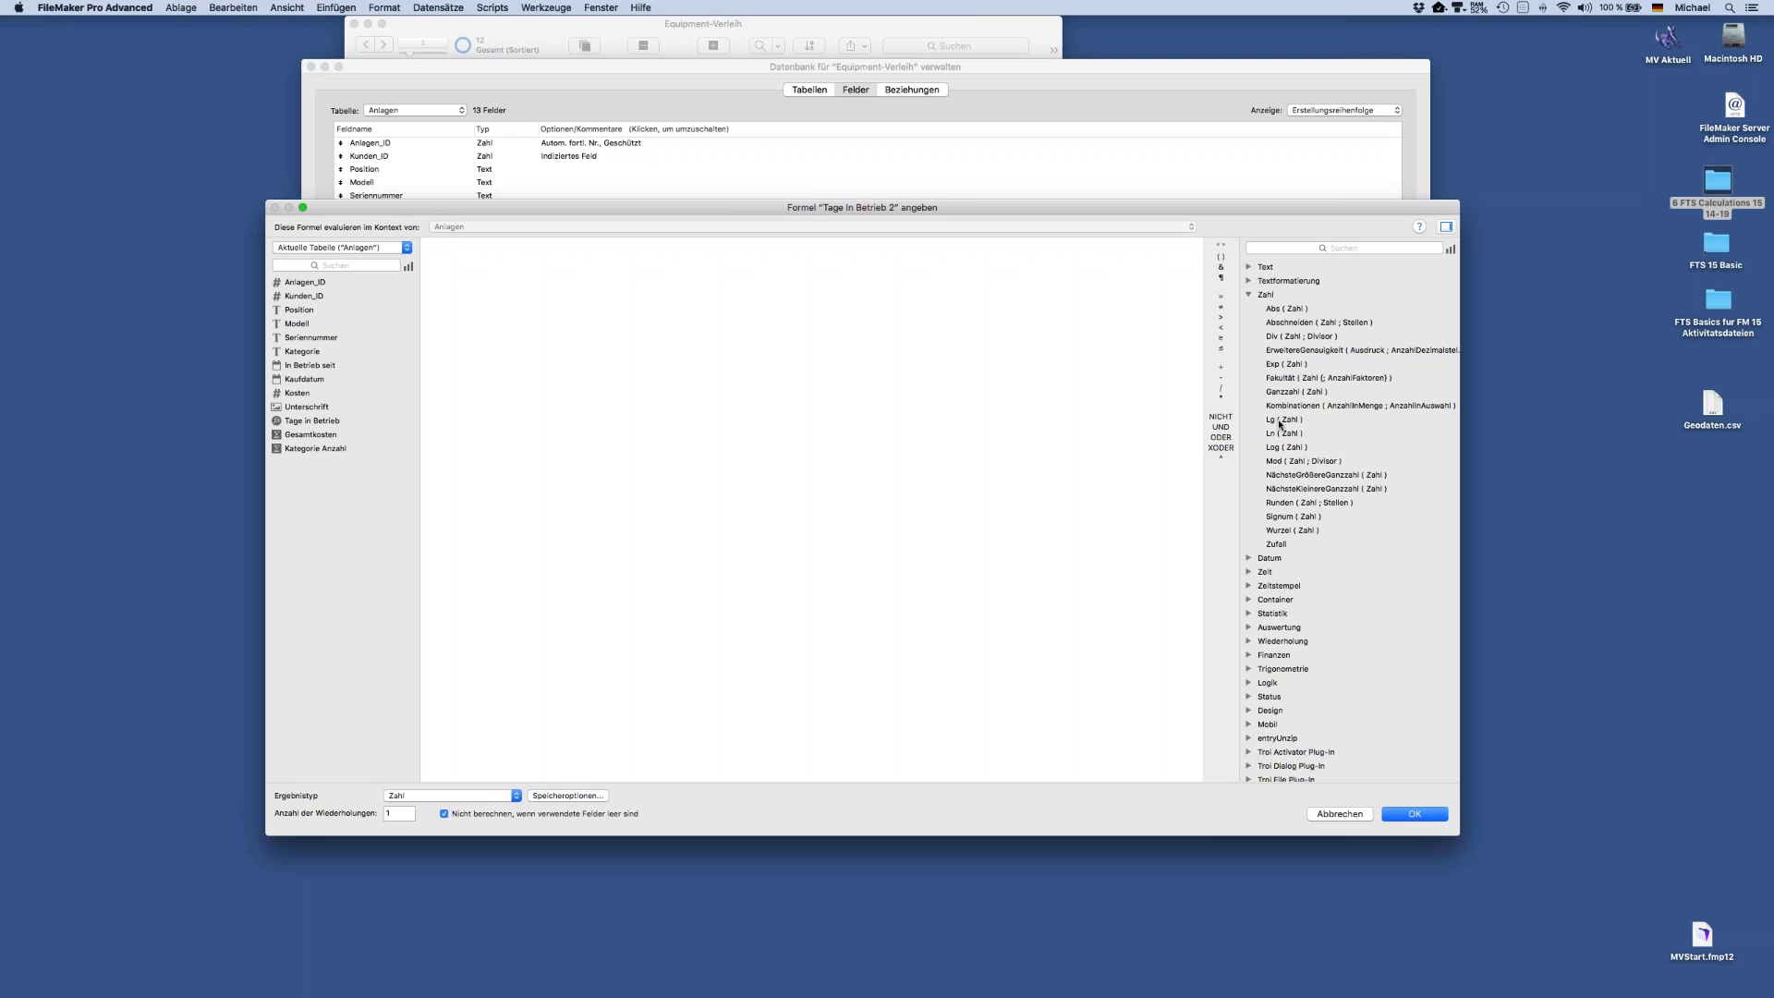
{"action": "left_click", "coordinate": [1249, 295]}
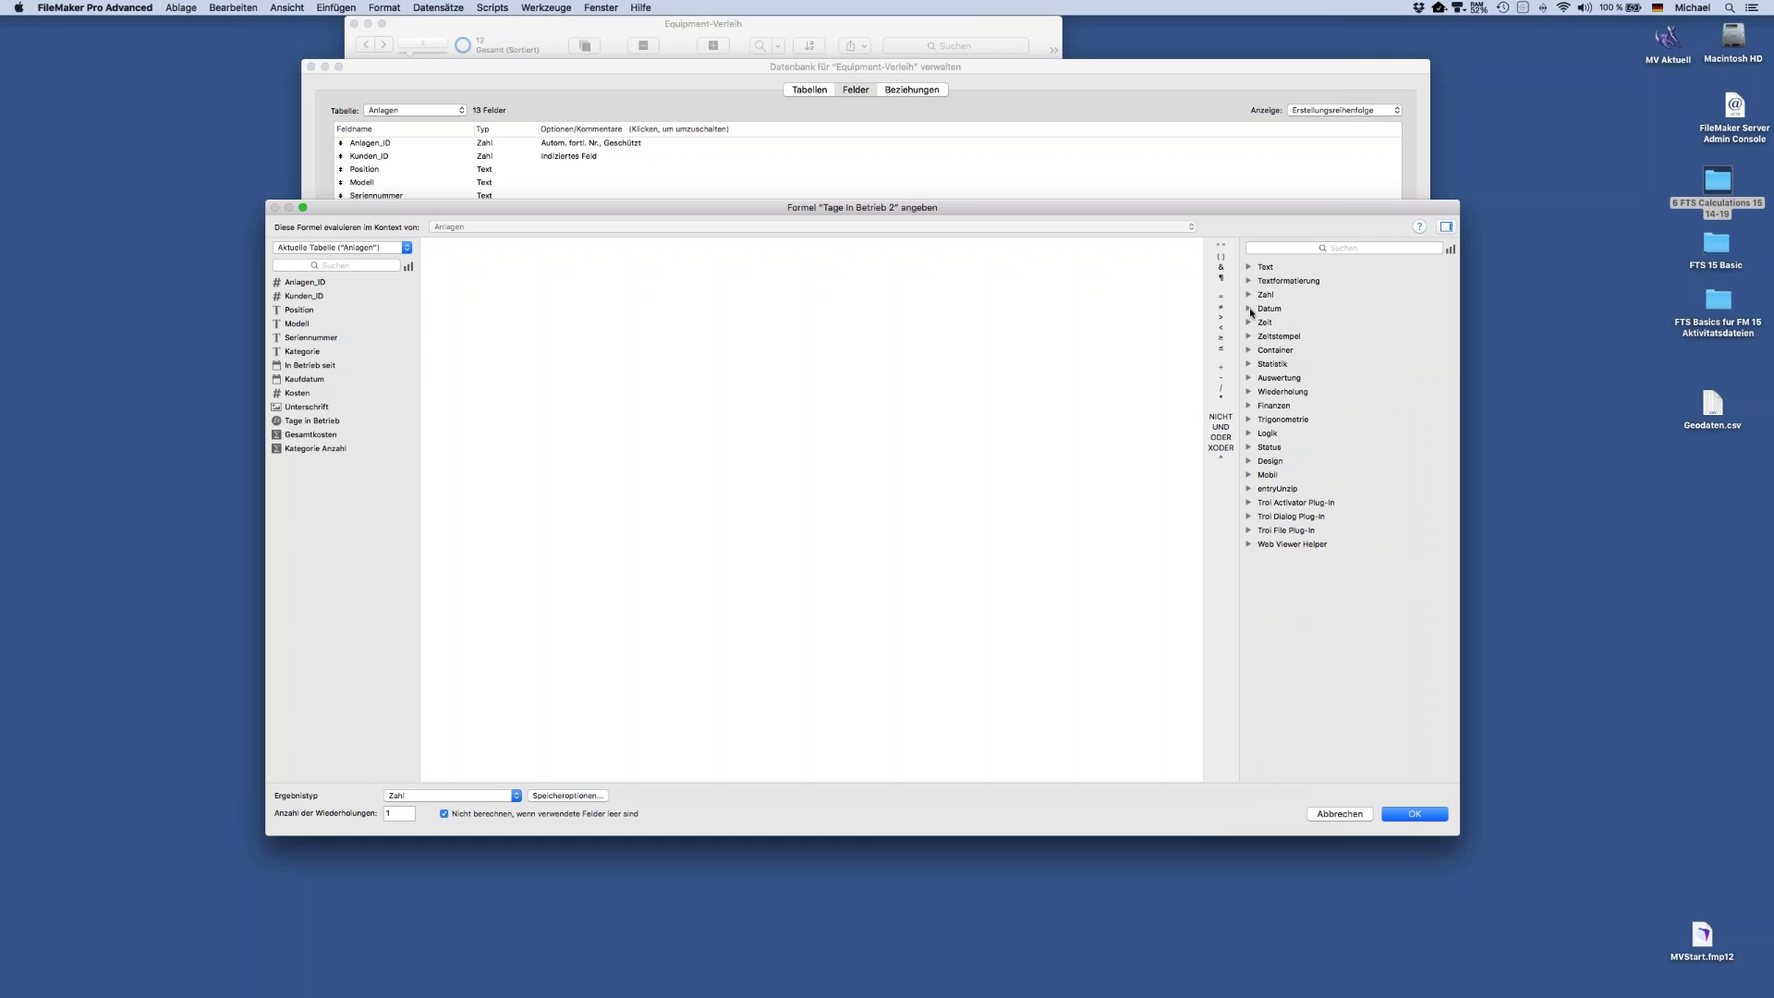
{"action": "left_click", "coordinate": [1250, 309]}
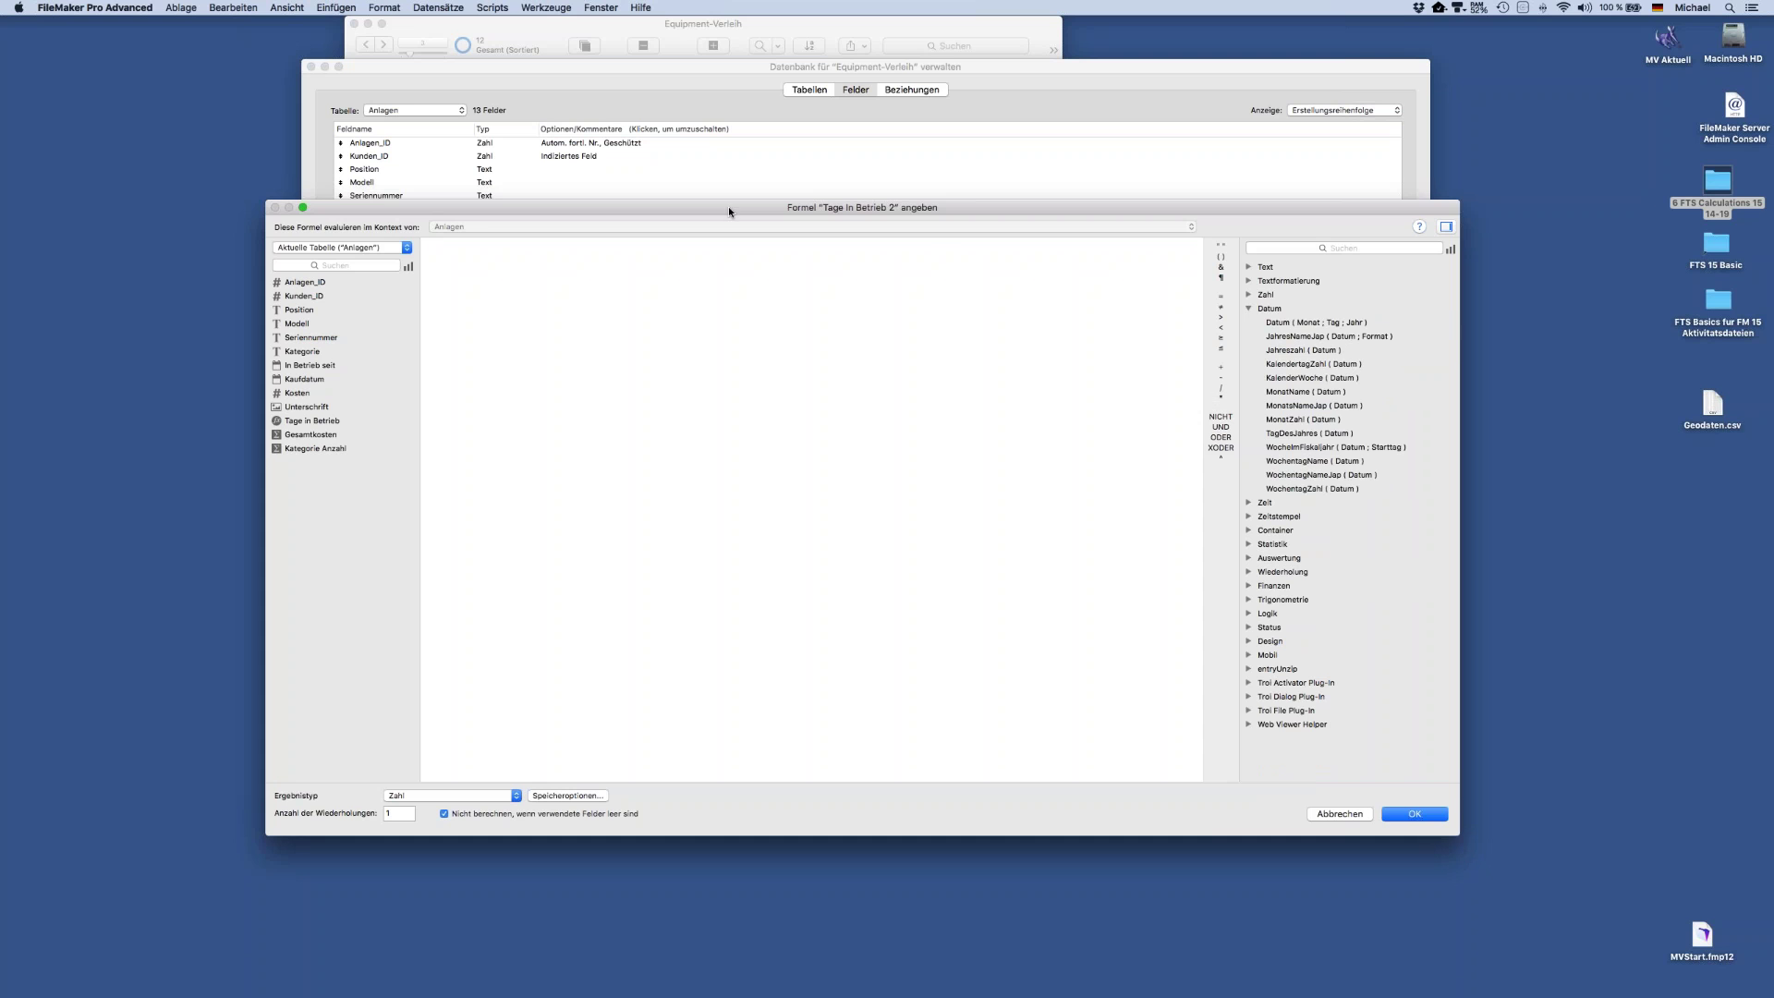
Move the formula dialog aside to view the Anlagen fields, move it back and check the result type options
{"action": "left_click_drag", "start_coordinate": [729, 207], "coordinate": [747, 332]}
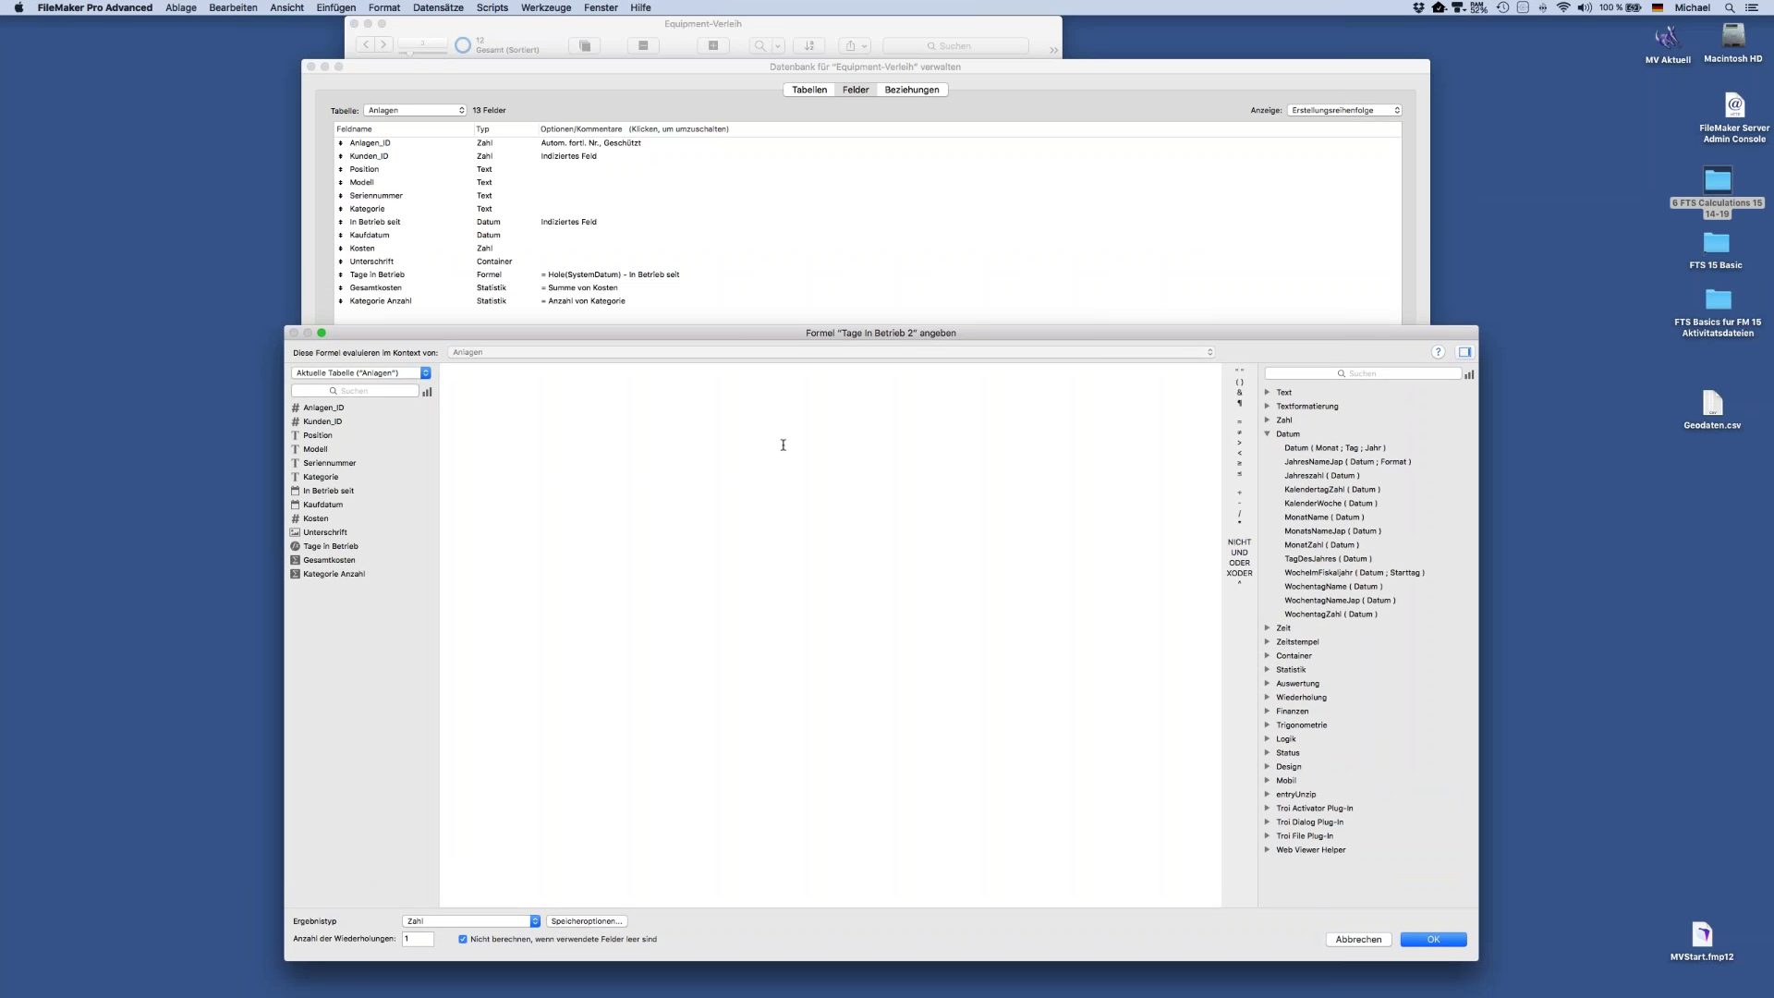
{"action": "left_click_drag", "start_coordinate": [710, 333], "coordinate": [717, 196]}
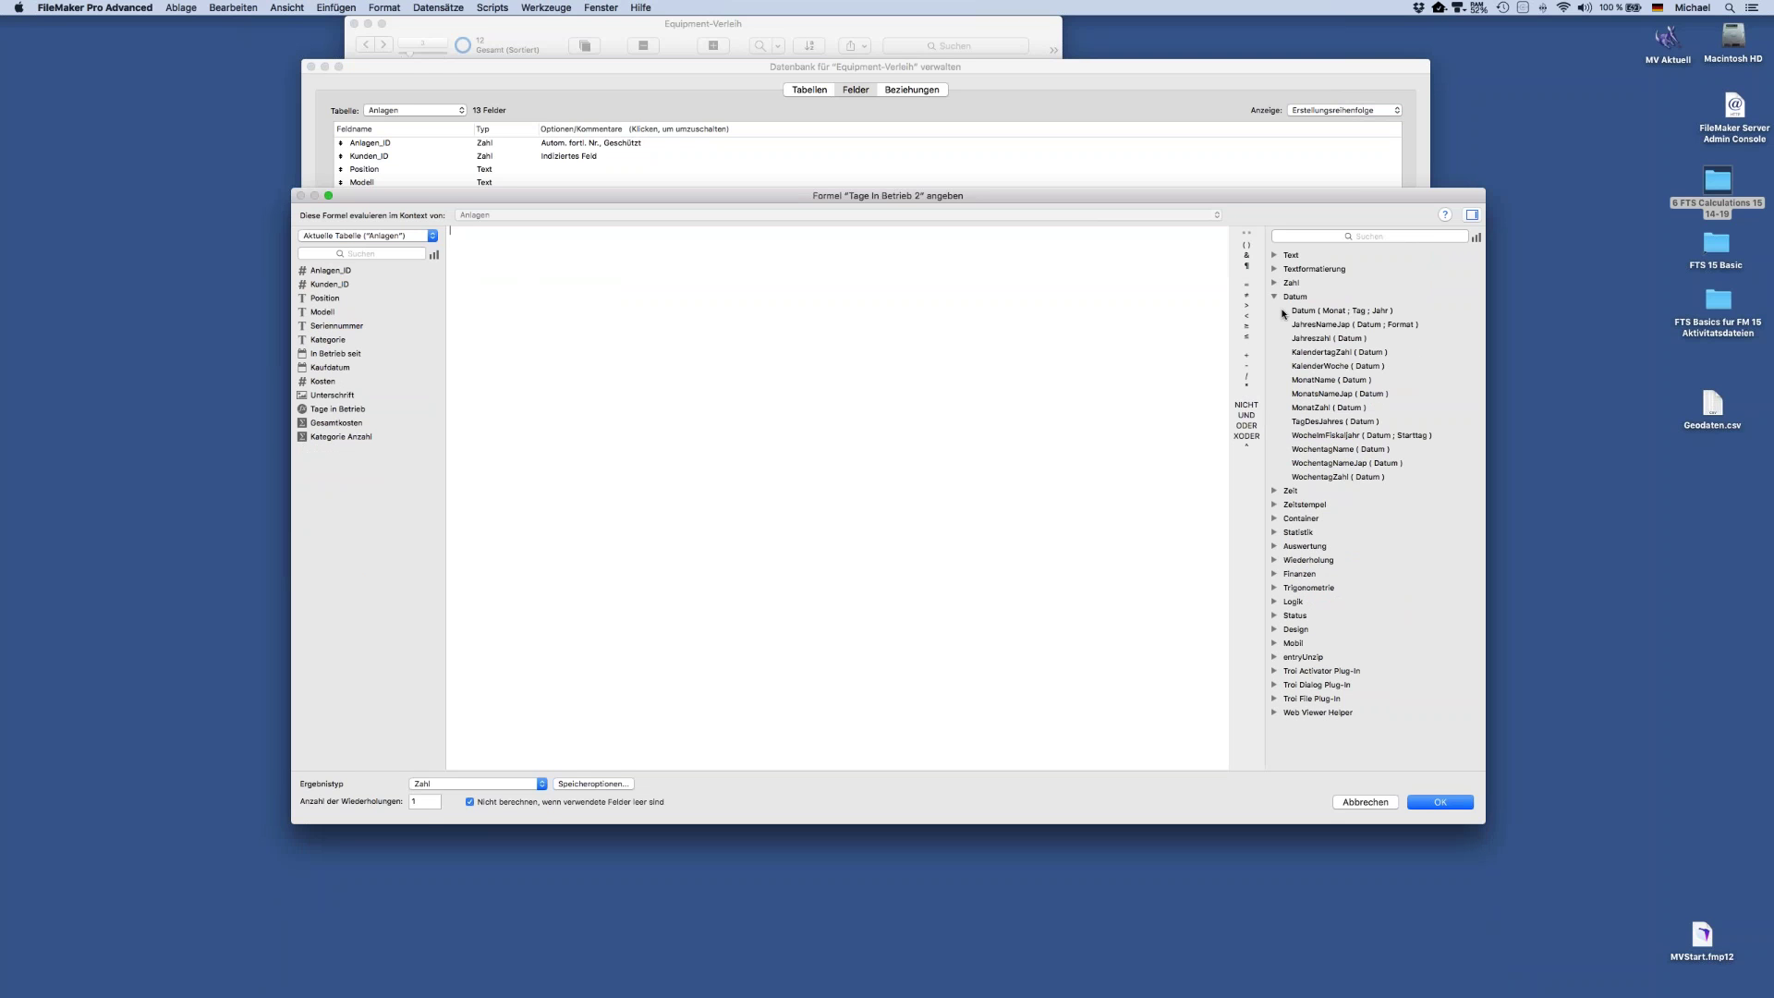
{"action": "left_click", "coordinate": [479, 785]}
{"action": "left_click", "coordinate": [480, 785]}
Collapse the Datum group, browse the Hole functions in the Status group and select Hole ( SystemDatum )
{"action": "left_click", "coordinate": [1274, 296]}
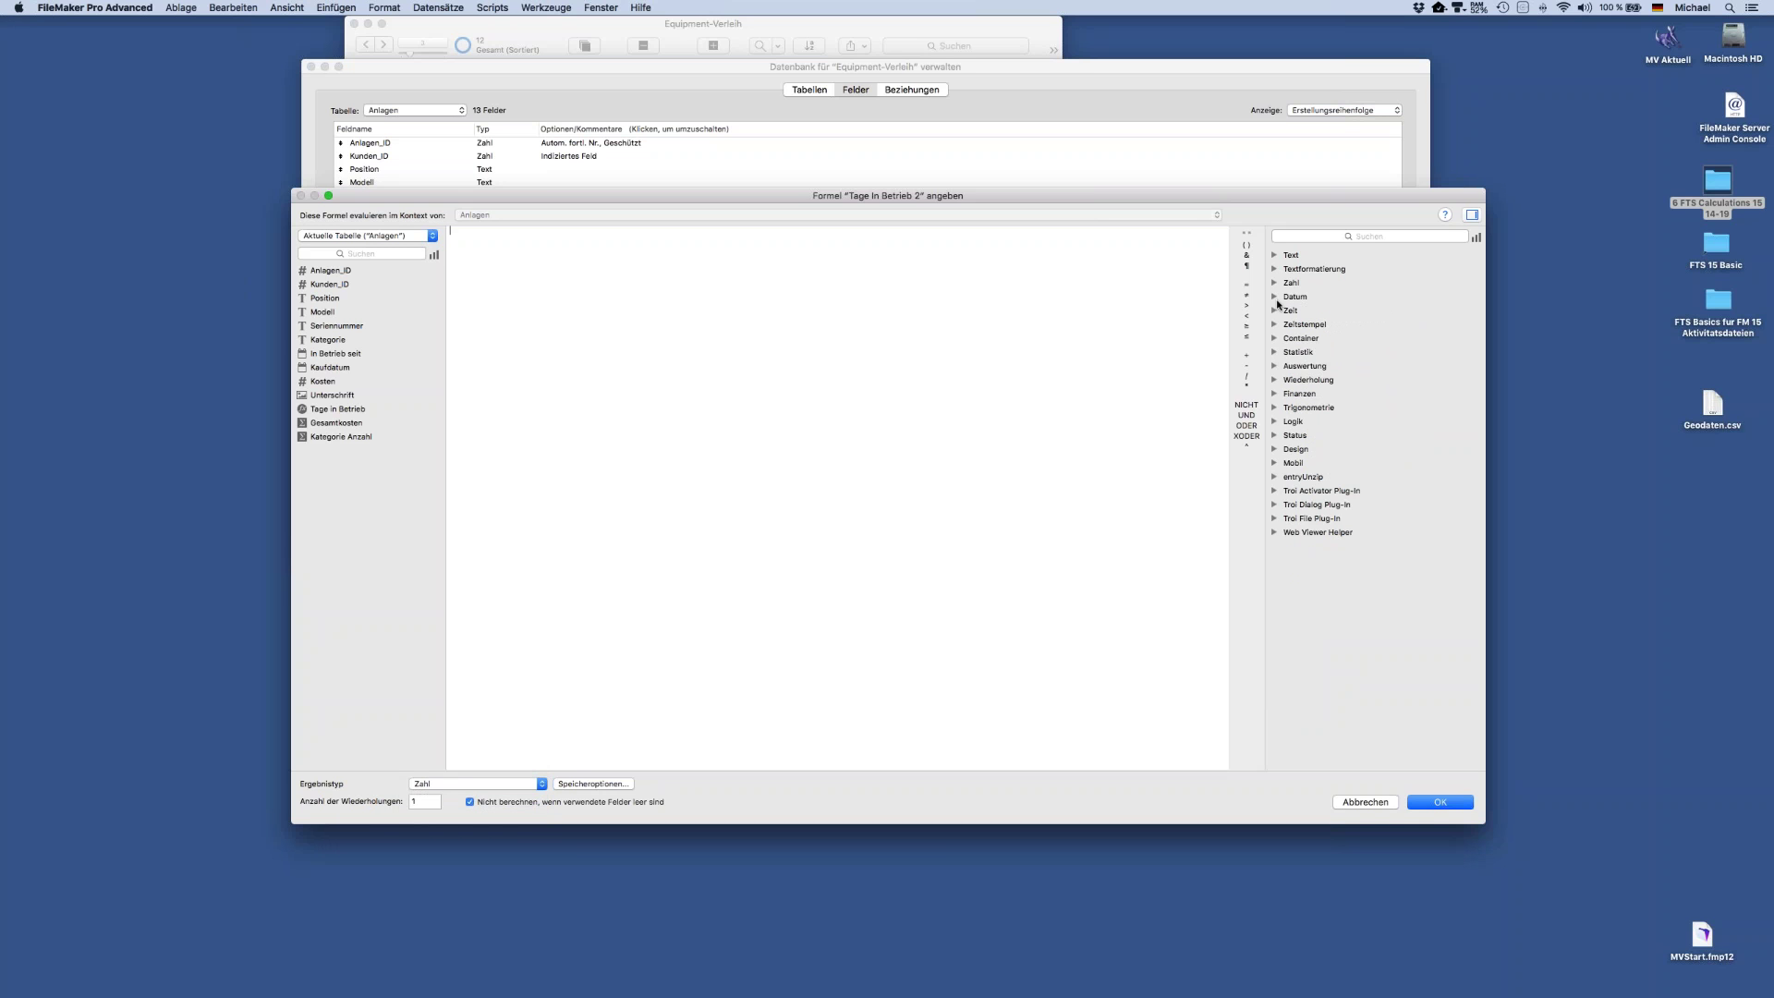
{"action": "left_click", "coordinate": [1276, 438]}
{"action": "scroll", "coordinate": [1357, 519], "scroll_direction": "down", "scroll_amount": 5}
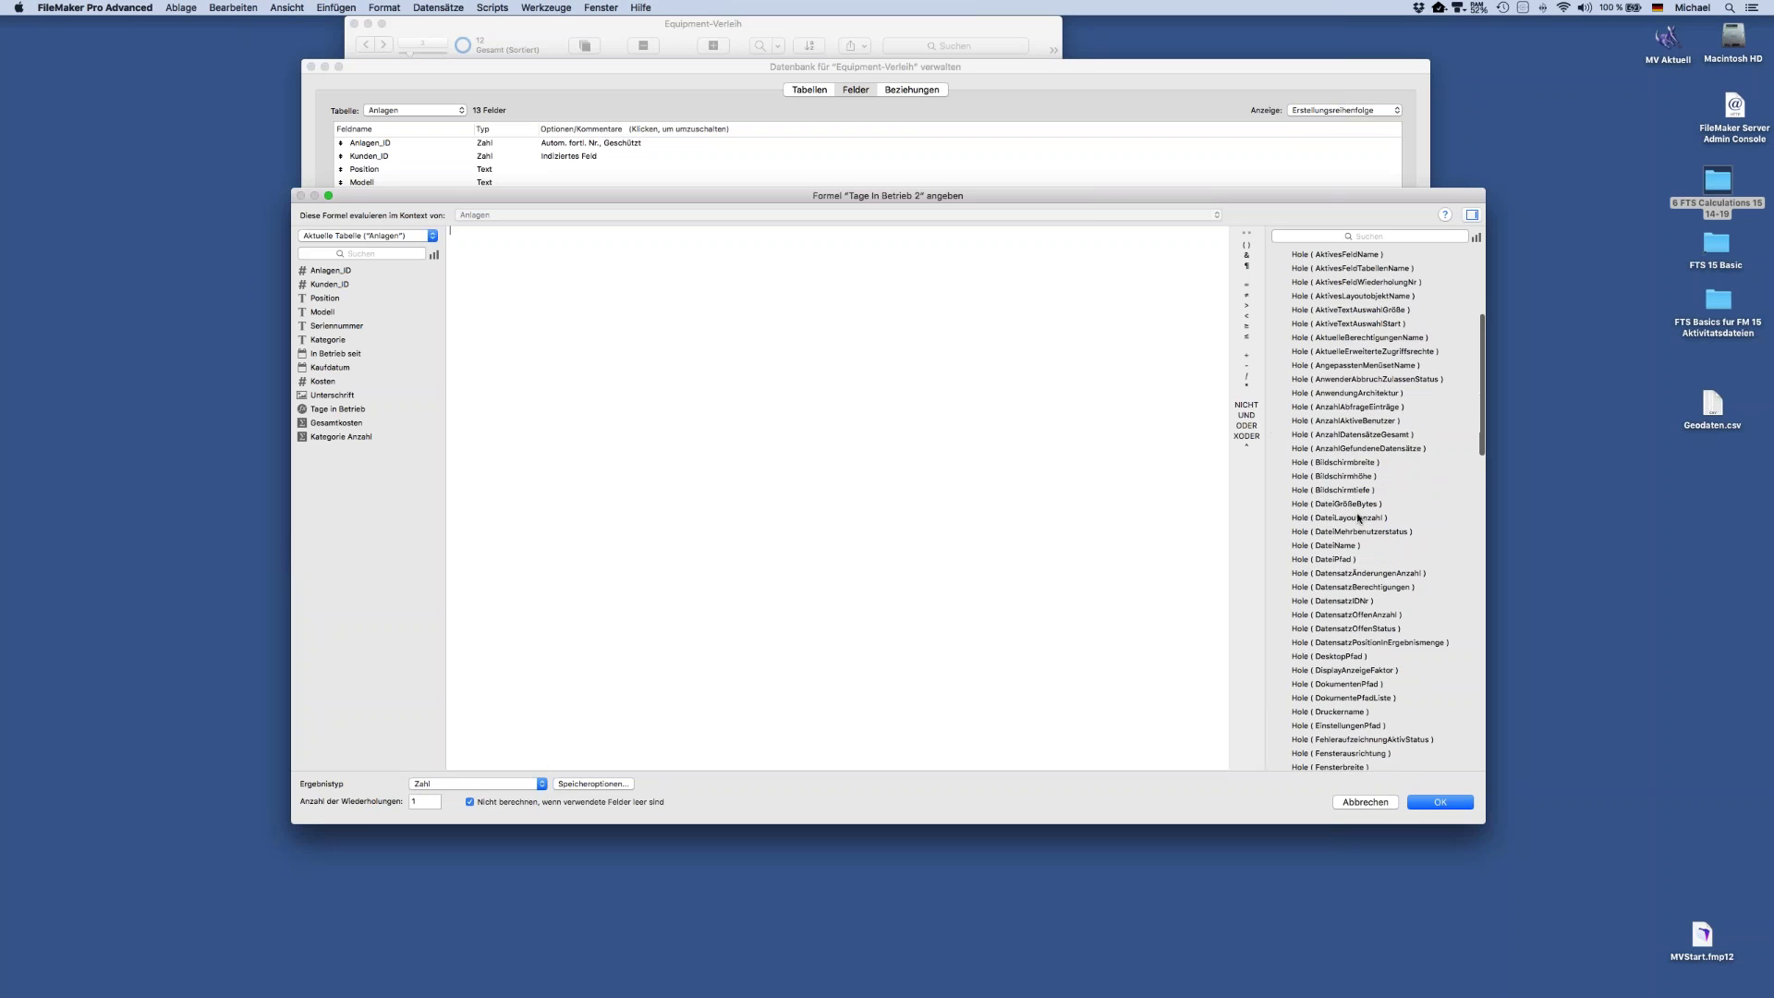
{"action": "scroll", "coordinate": [1357, 518], "scroll_direction": "down", "scroll_amount": 15}
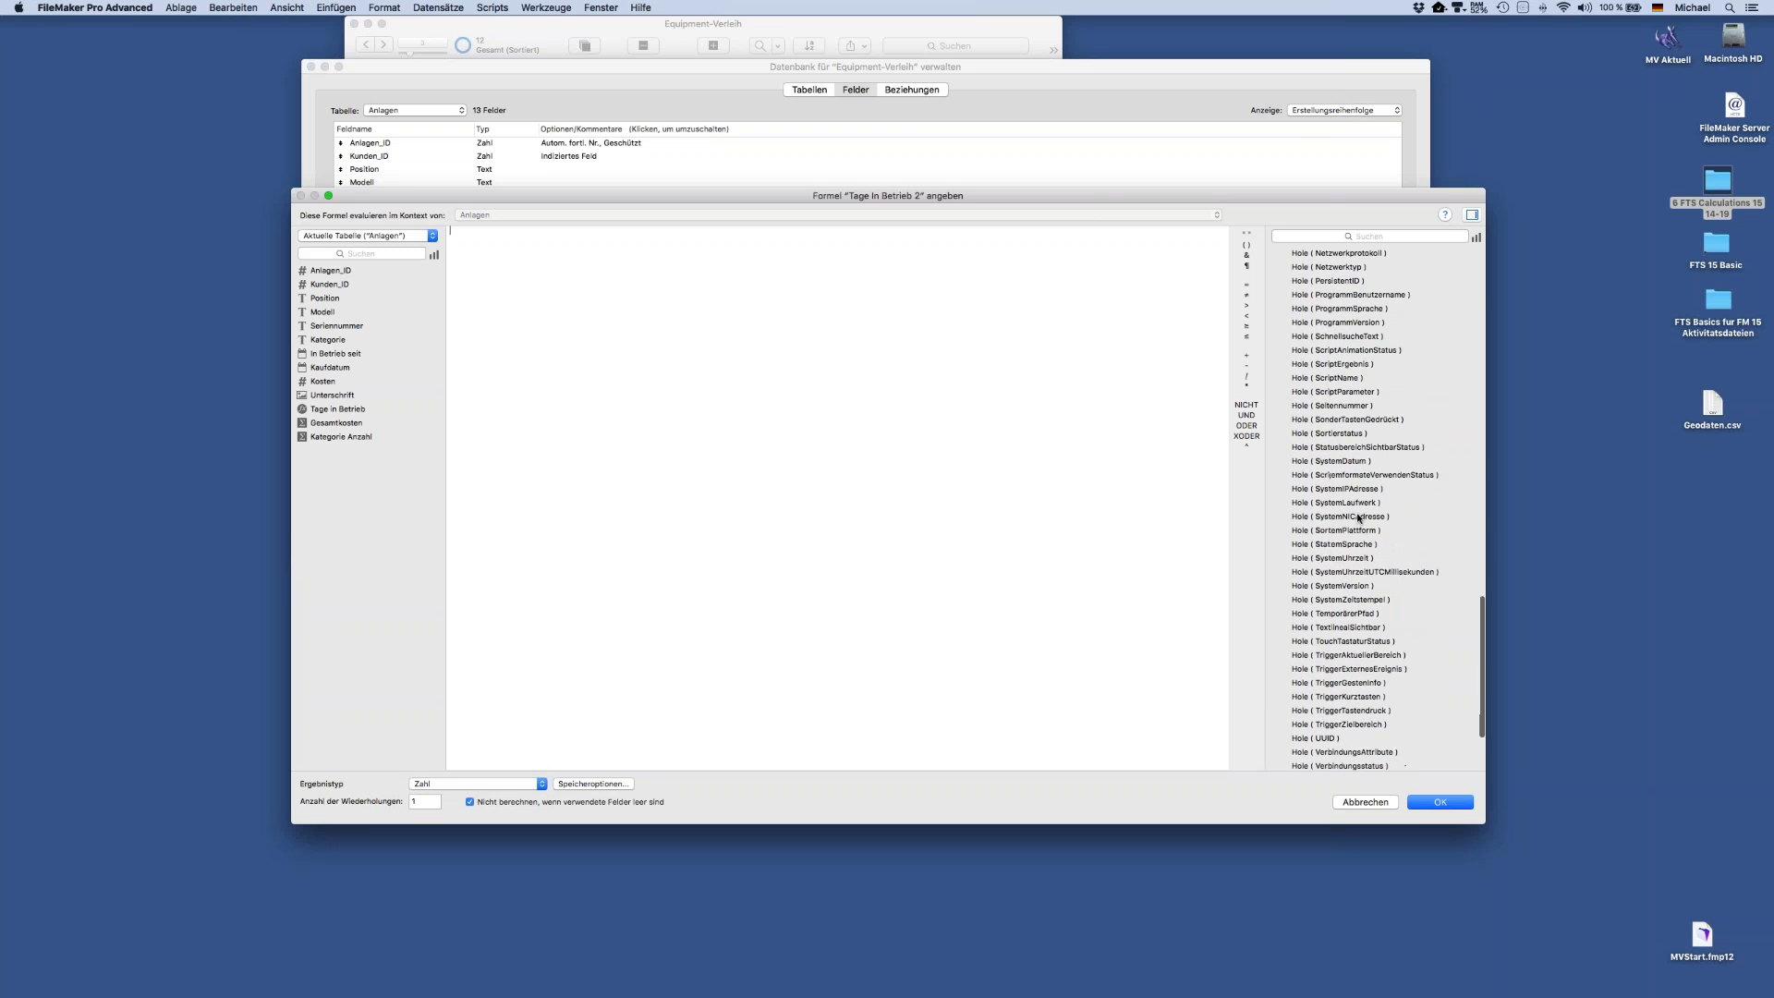
{"action": "scroll", "coordinate": [1359, 519], "scroll_direction": "down", "scroll_amount": 3}
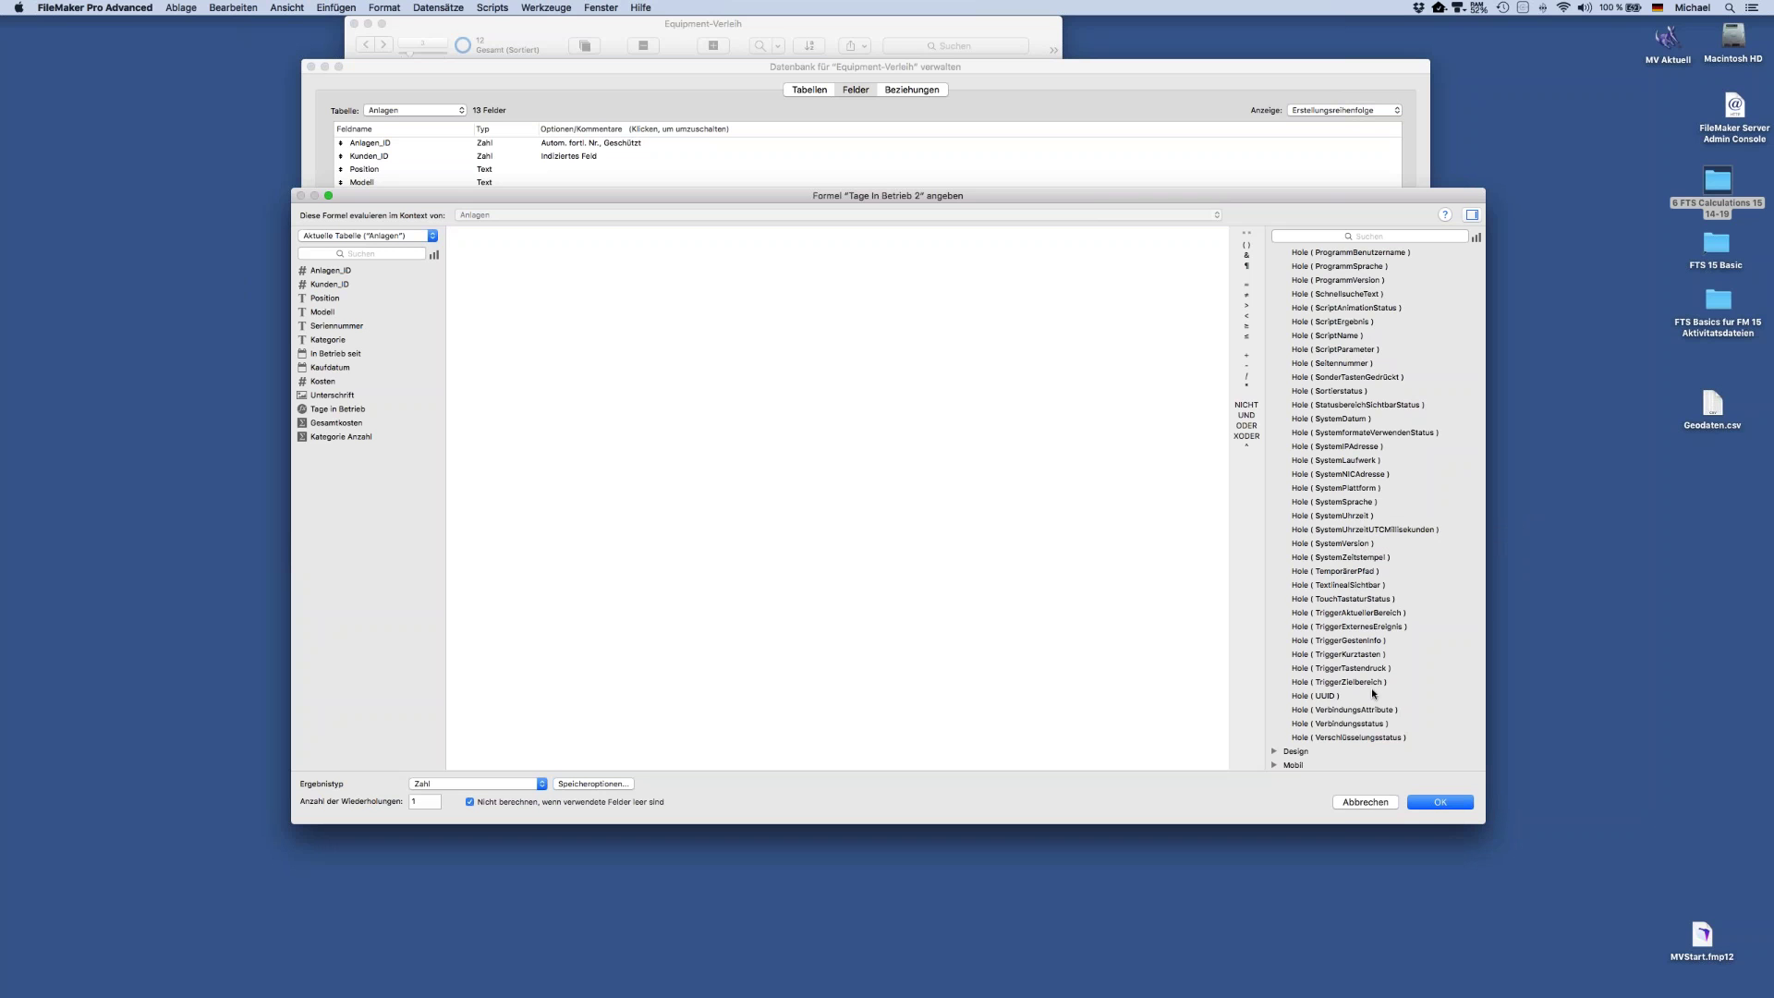
{"action": "scroll", "coordinate": [1372, 688], "scroll_direction": "up", "scroll_amount": 10}
{"action": "scroll", "coordinate": [1372, 688], "scroll_direction": "up", "scroll_amount": 10}
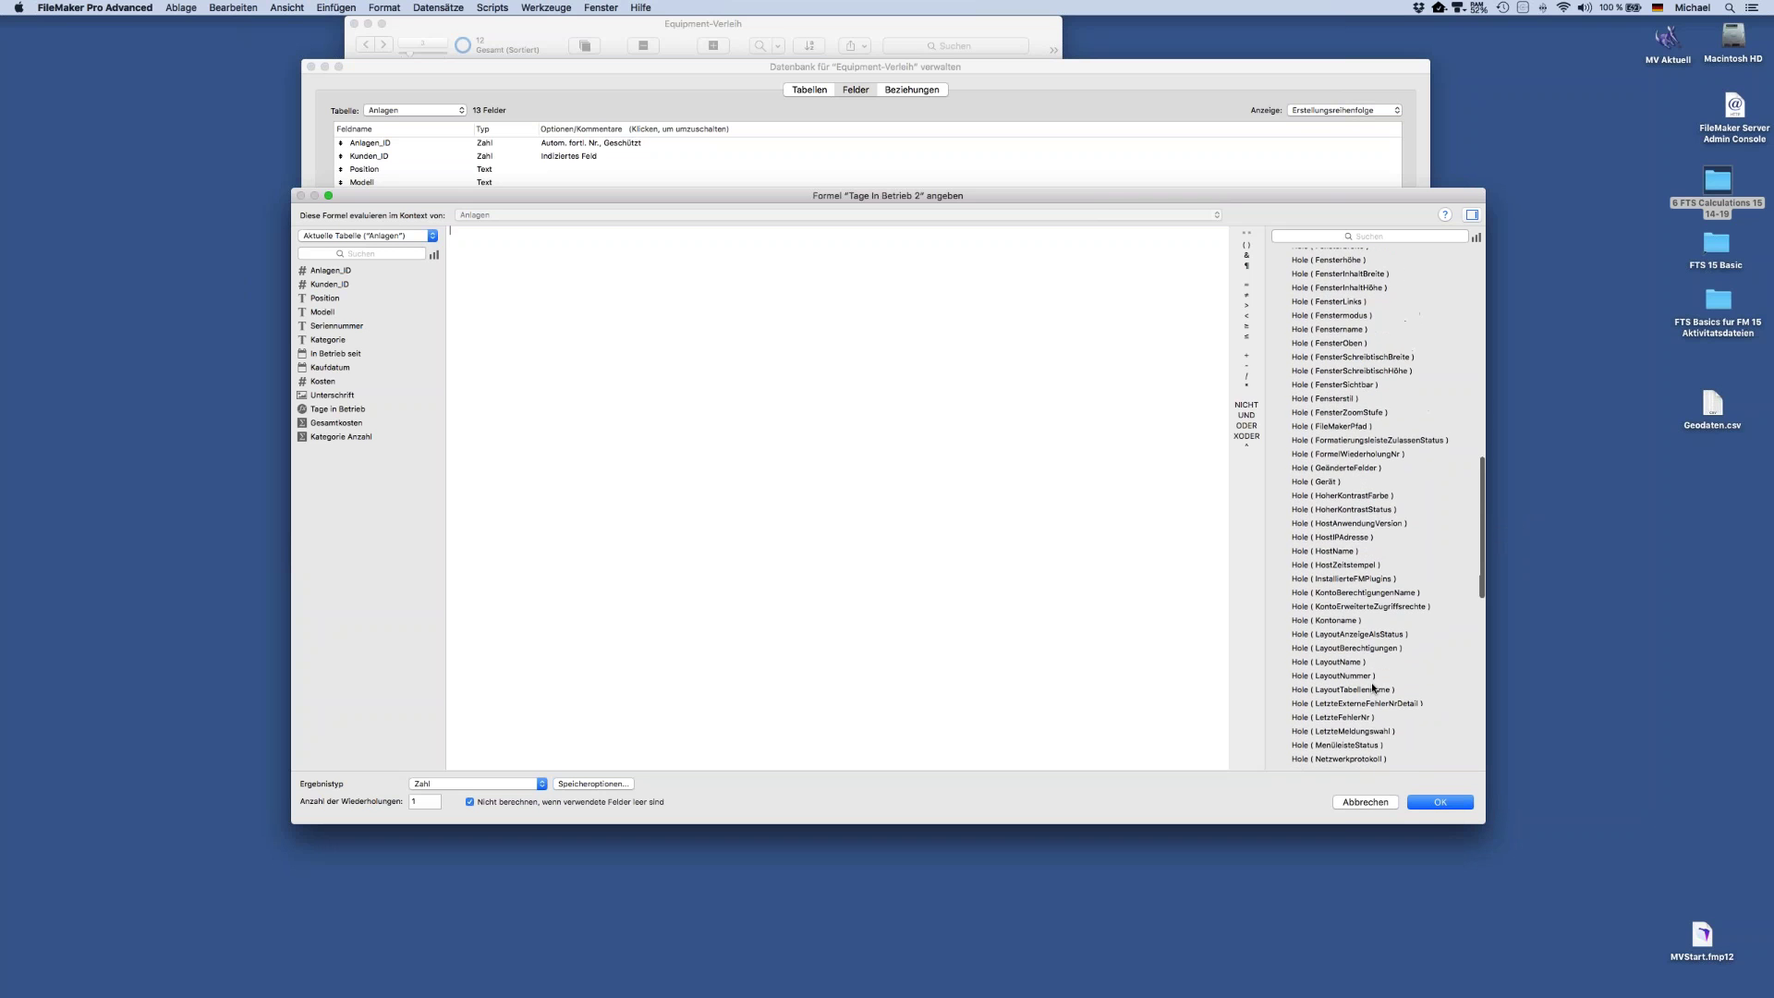
{"action": "scroll", "coordinate": [1372, 682], "scroll_direction": "up", "scroll_amount": 3}
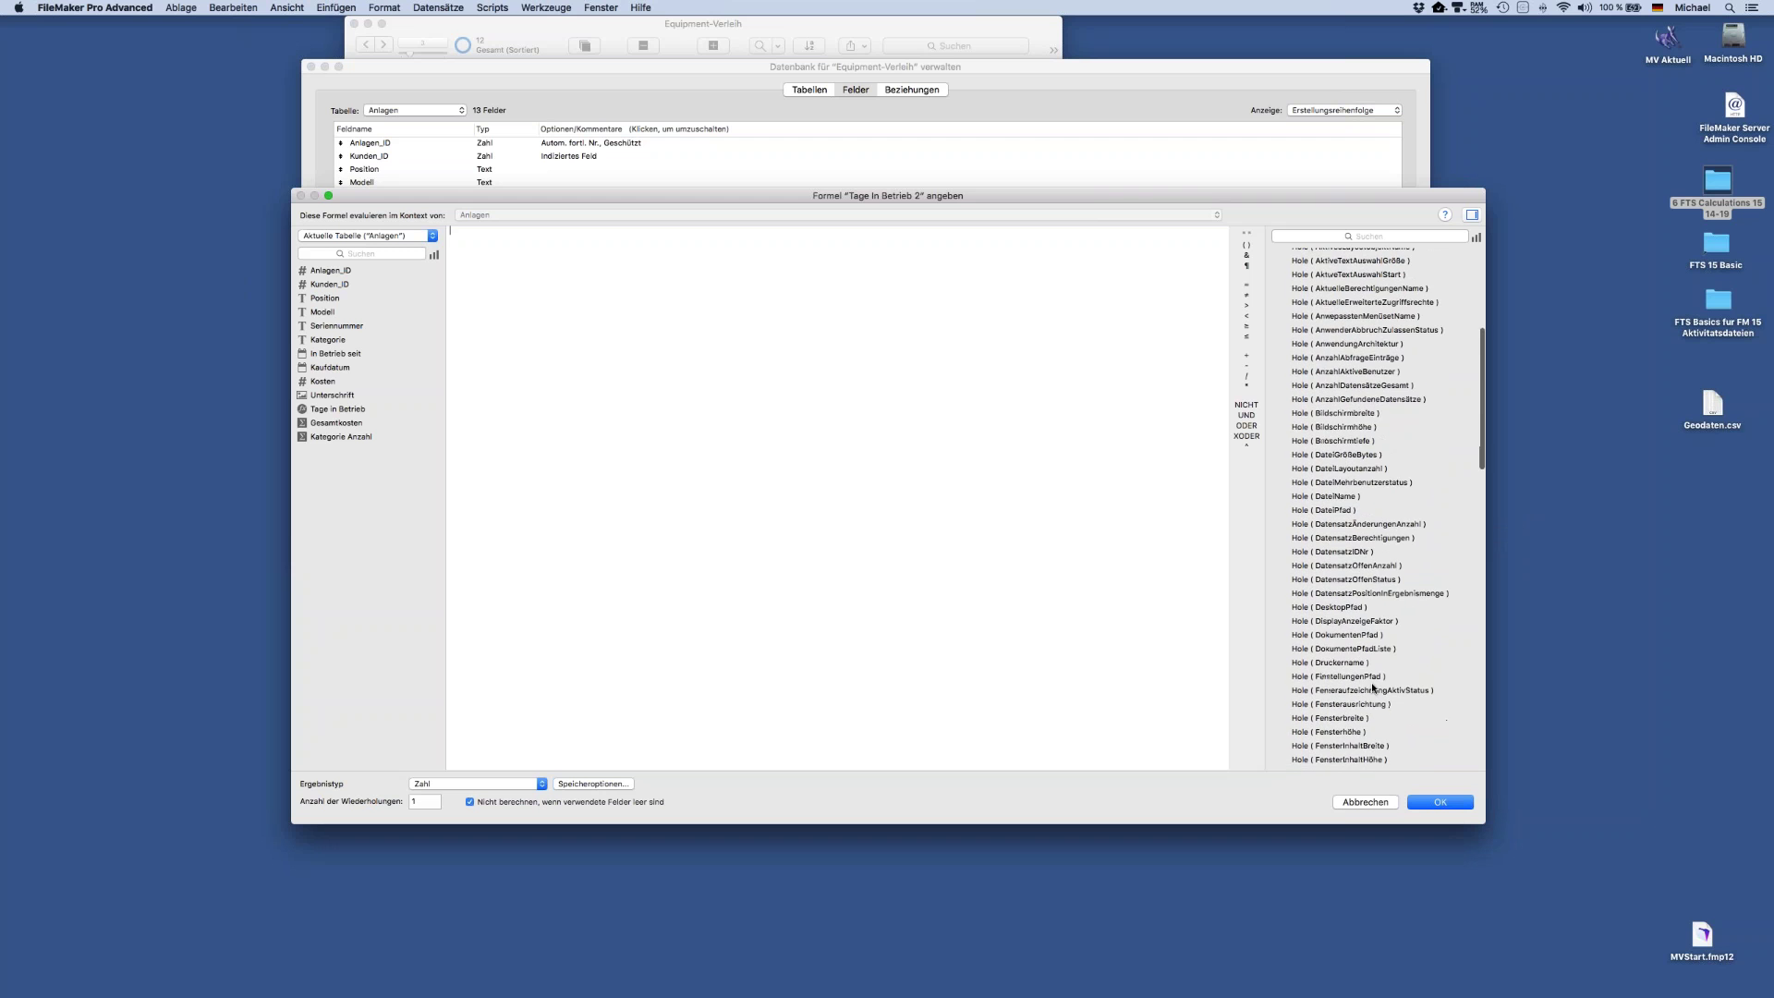
{"action": "scroll", "coordinate": [1373, 688], "scroll_direction": "down", "scroll_amount": 15}
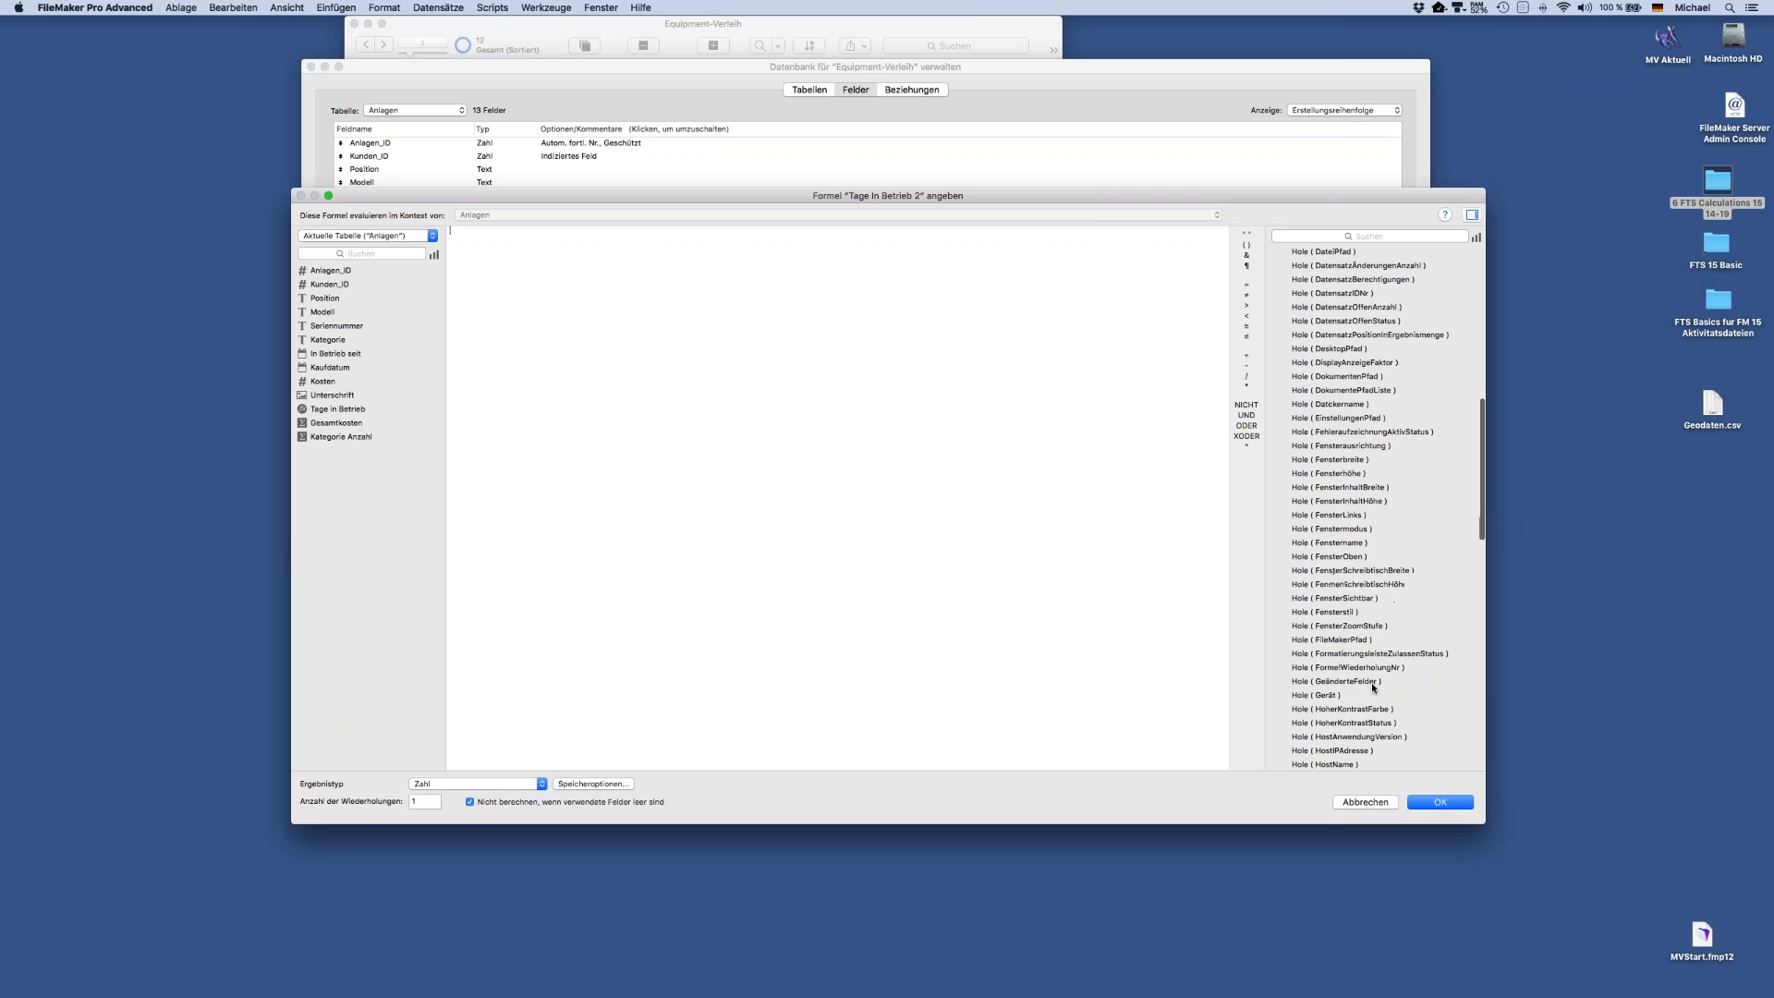
{"action": "scroll", "coordinate": [1373, 688], "scroll_direction": "down", "scroll_amount": 3}
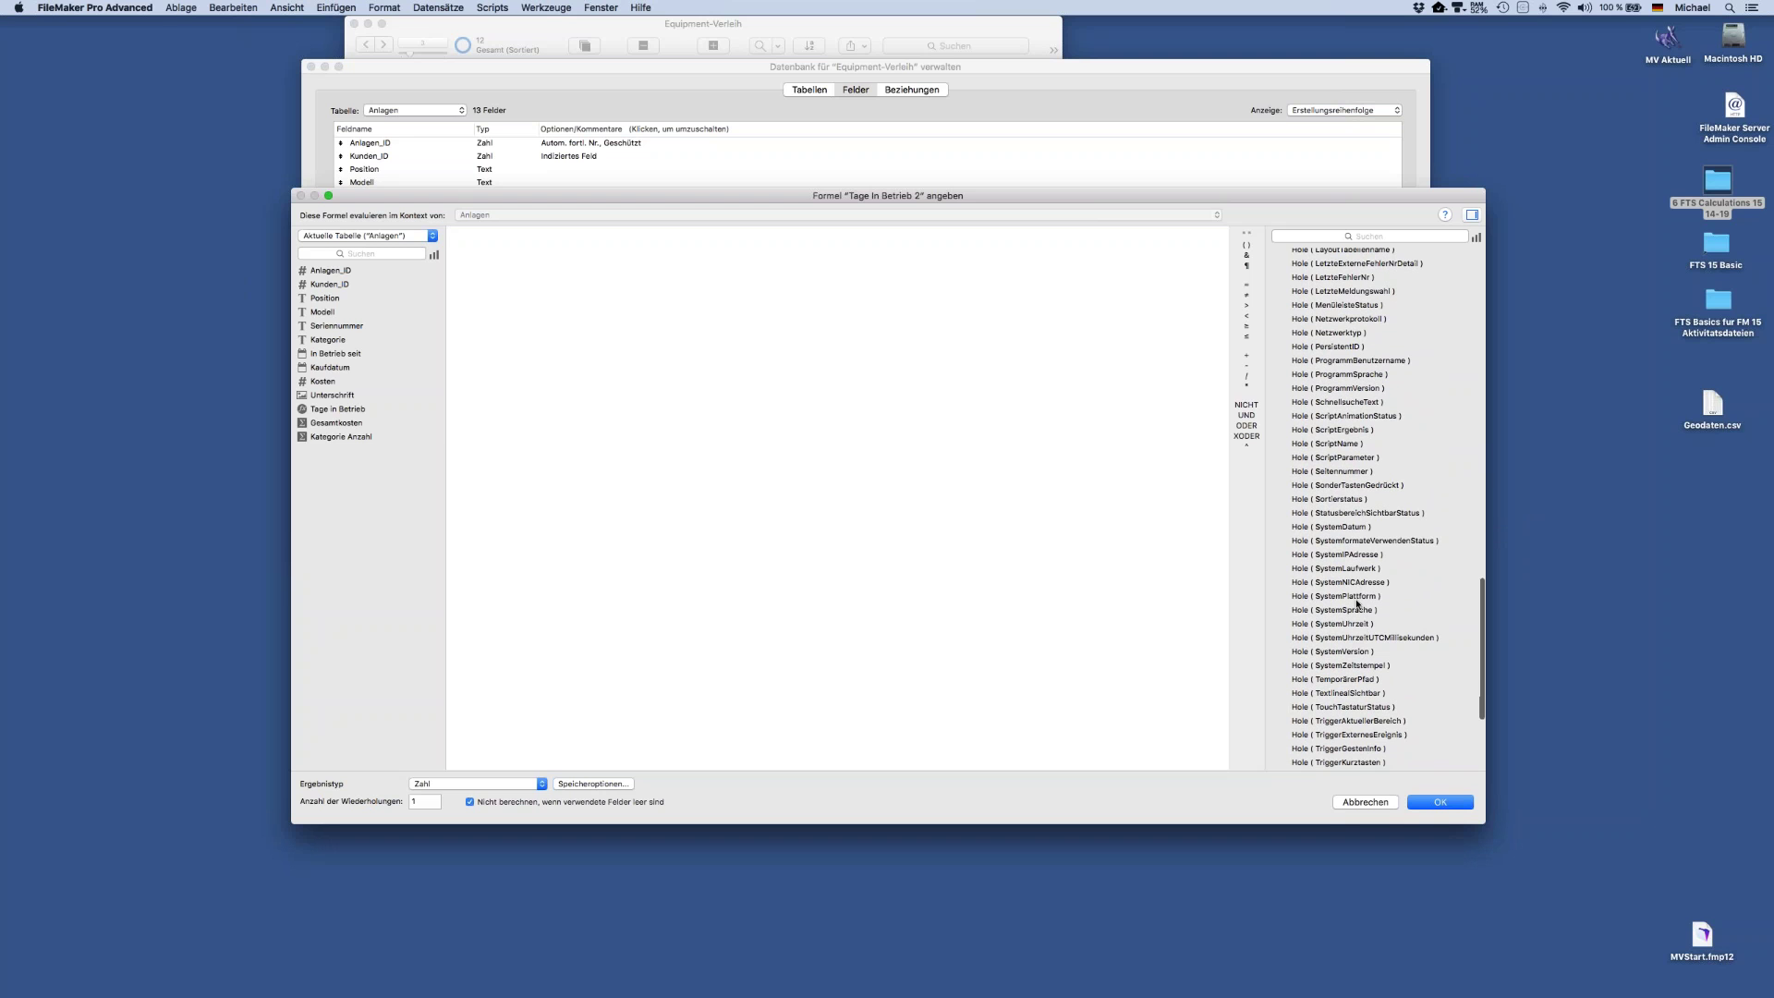
{"action": "left_click", "coordinate": [1354, 528]}
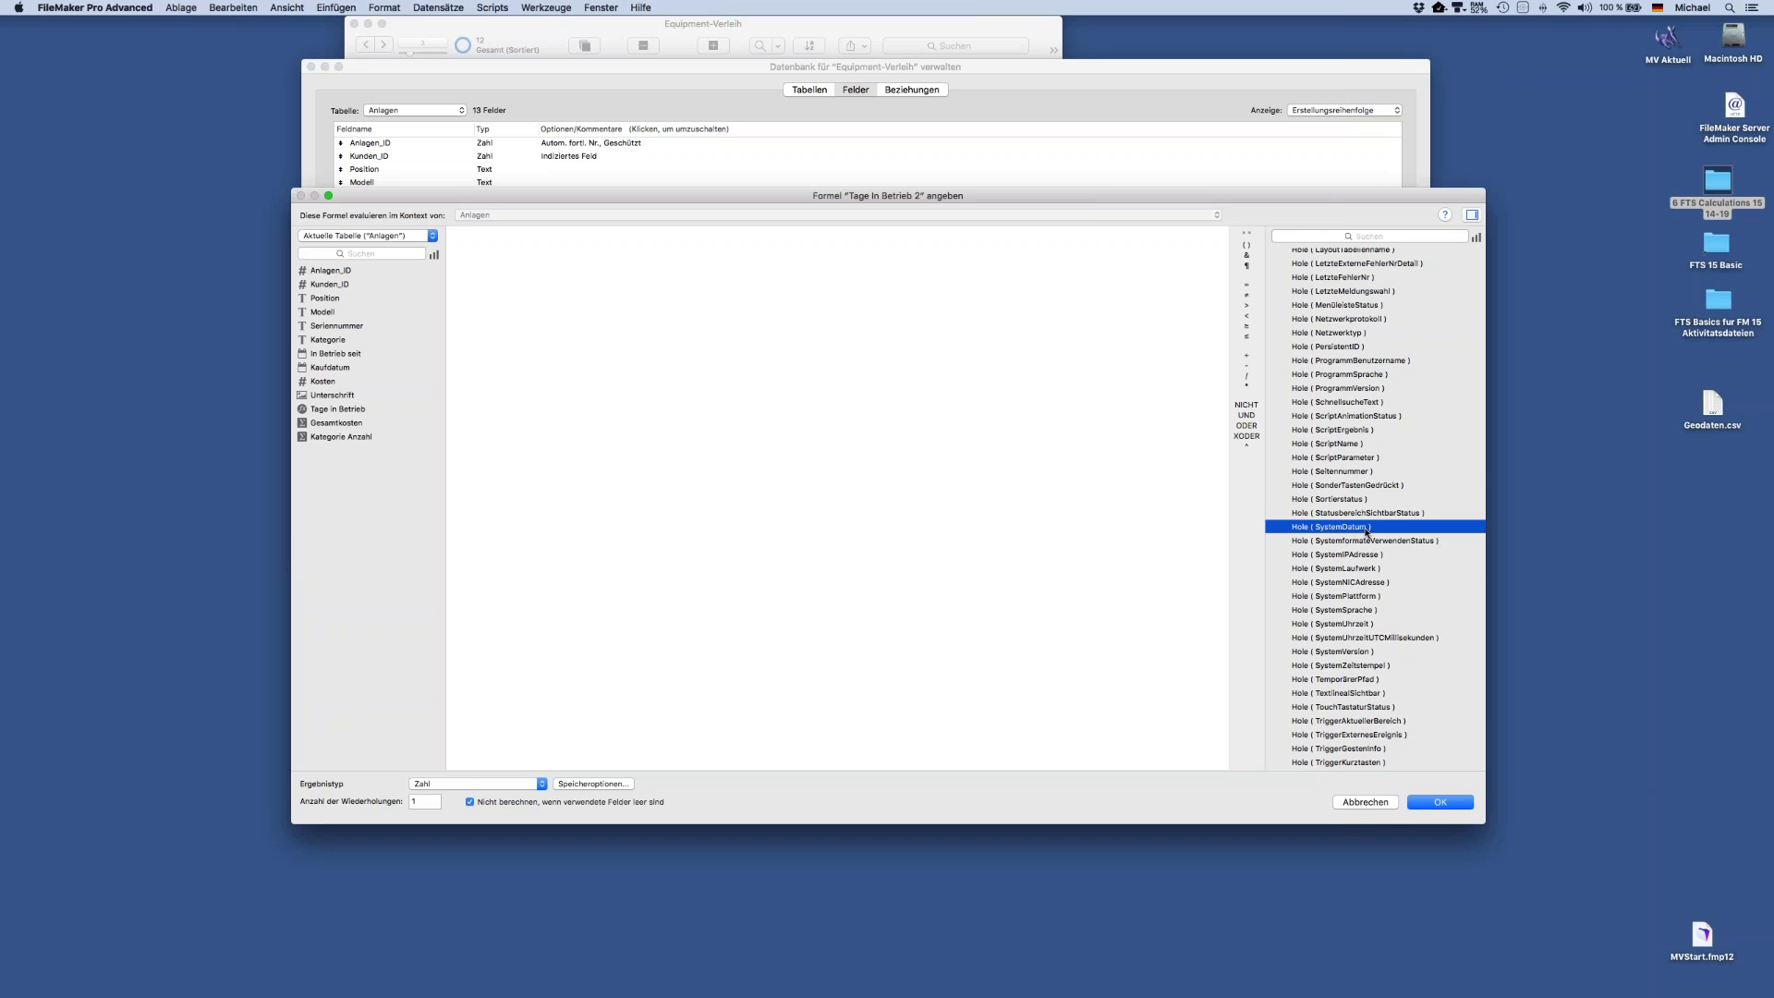
Start the formula with hole(SystemDatum)-, choosing SystemDatum from the suggested parameters
{"action": "left_click", "coordinate": [645, 320]}
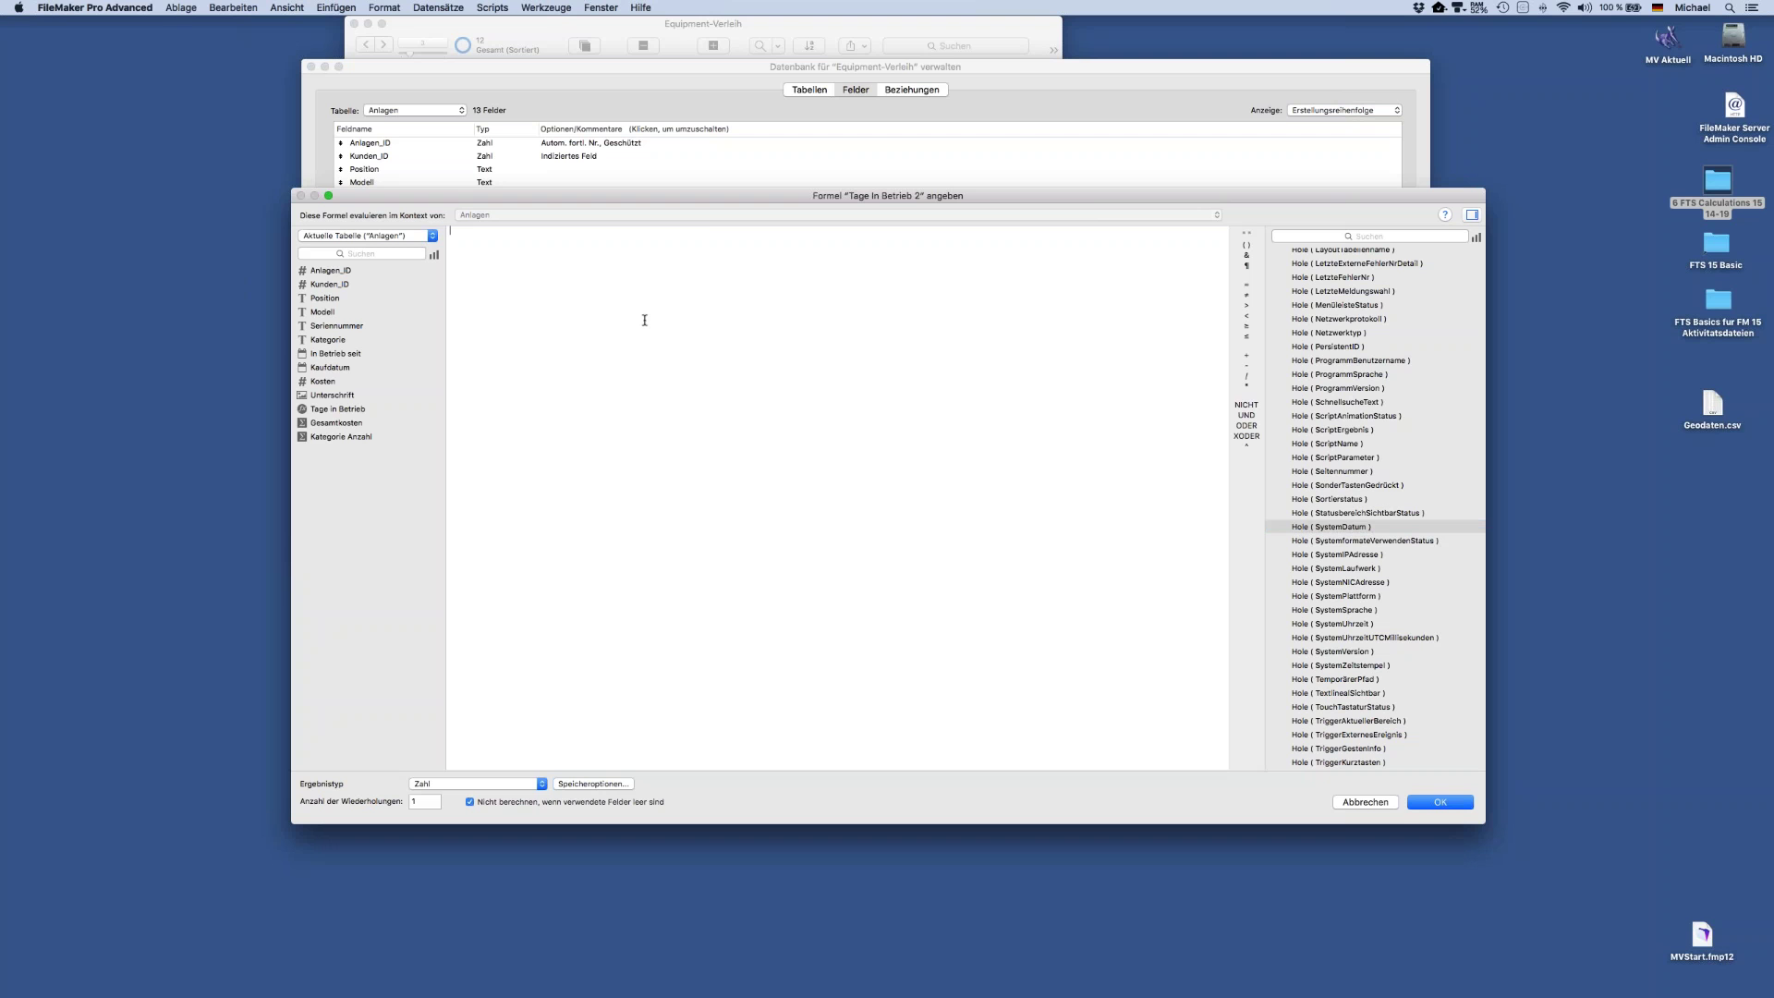
{"action": "type", "text": "H"}
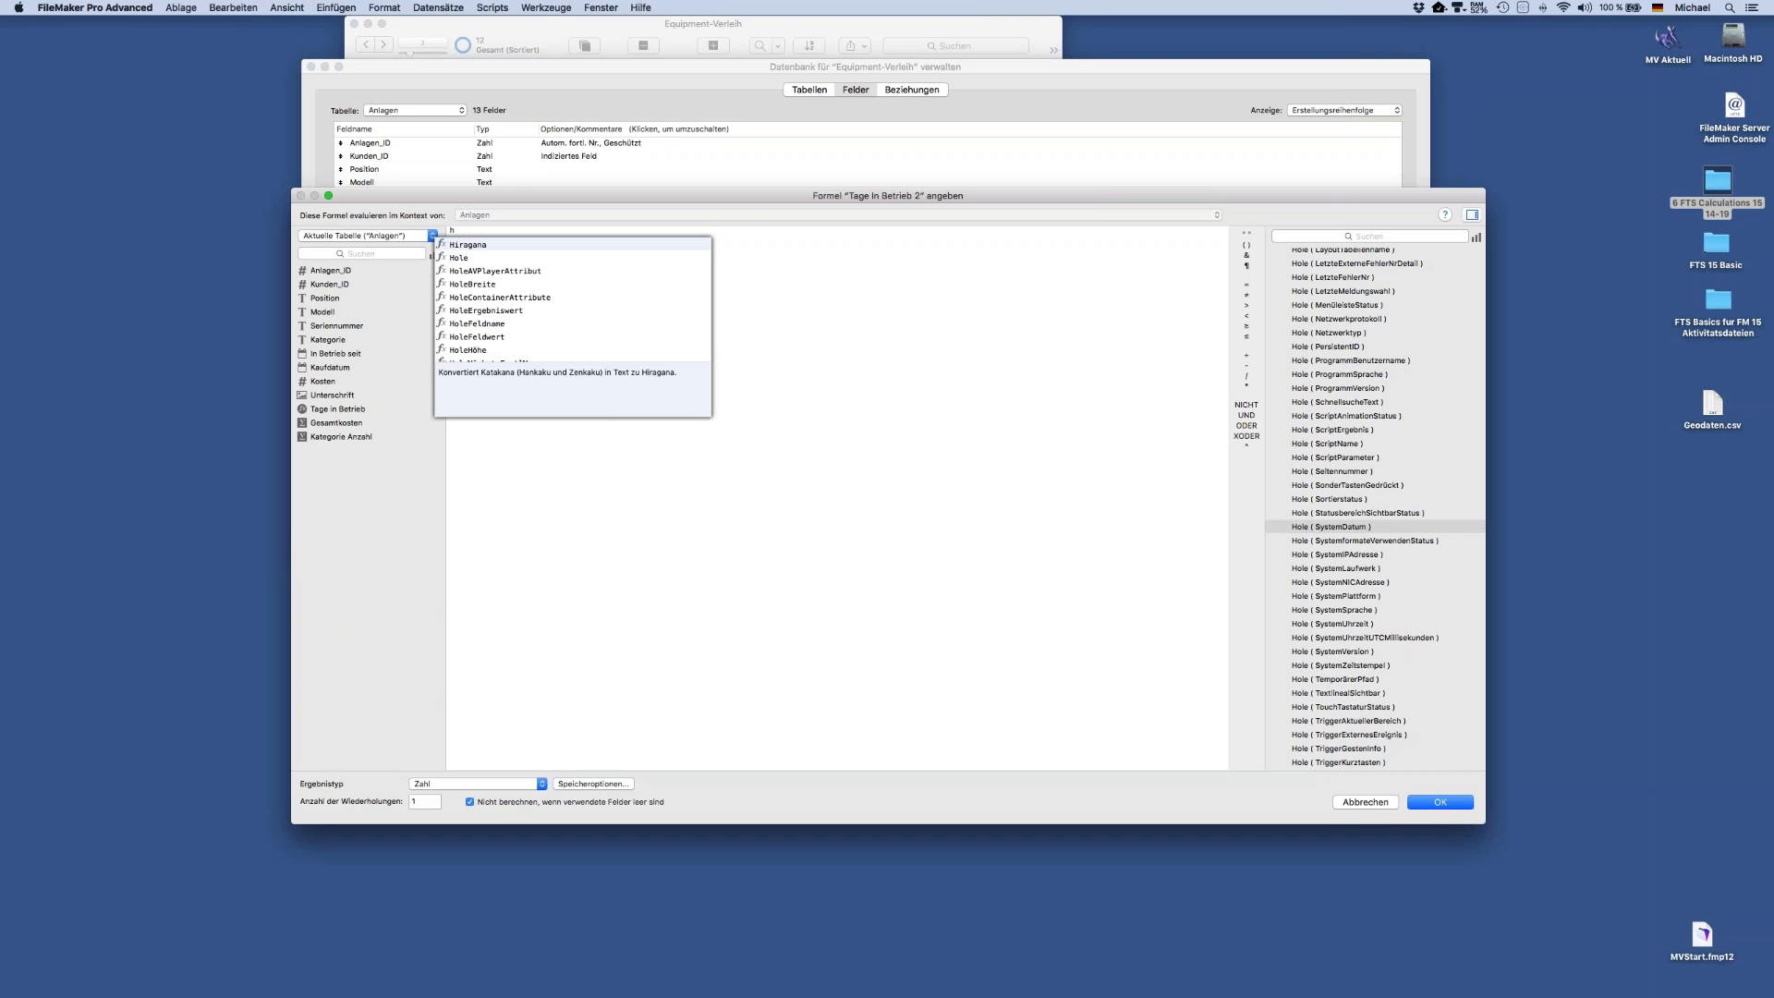
{"action": "type", "text": "ole"}
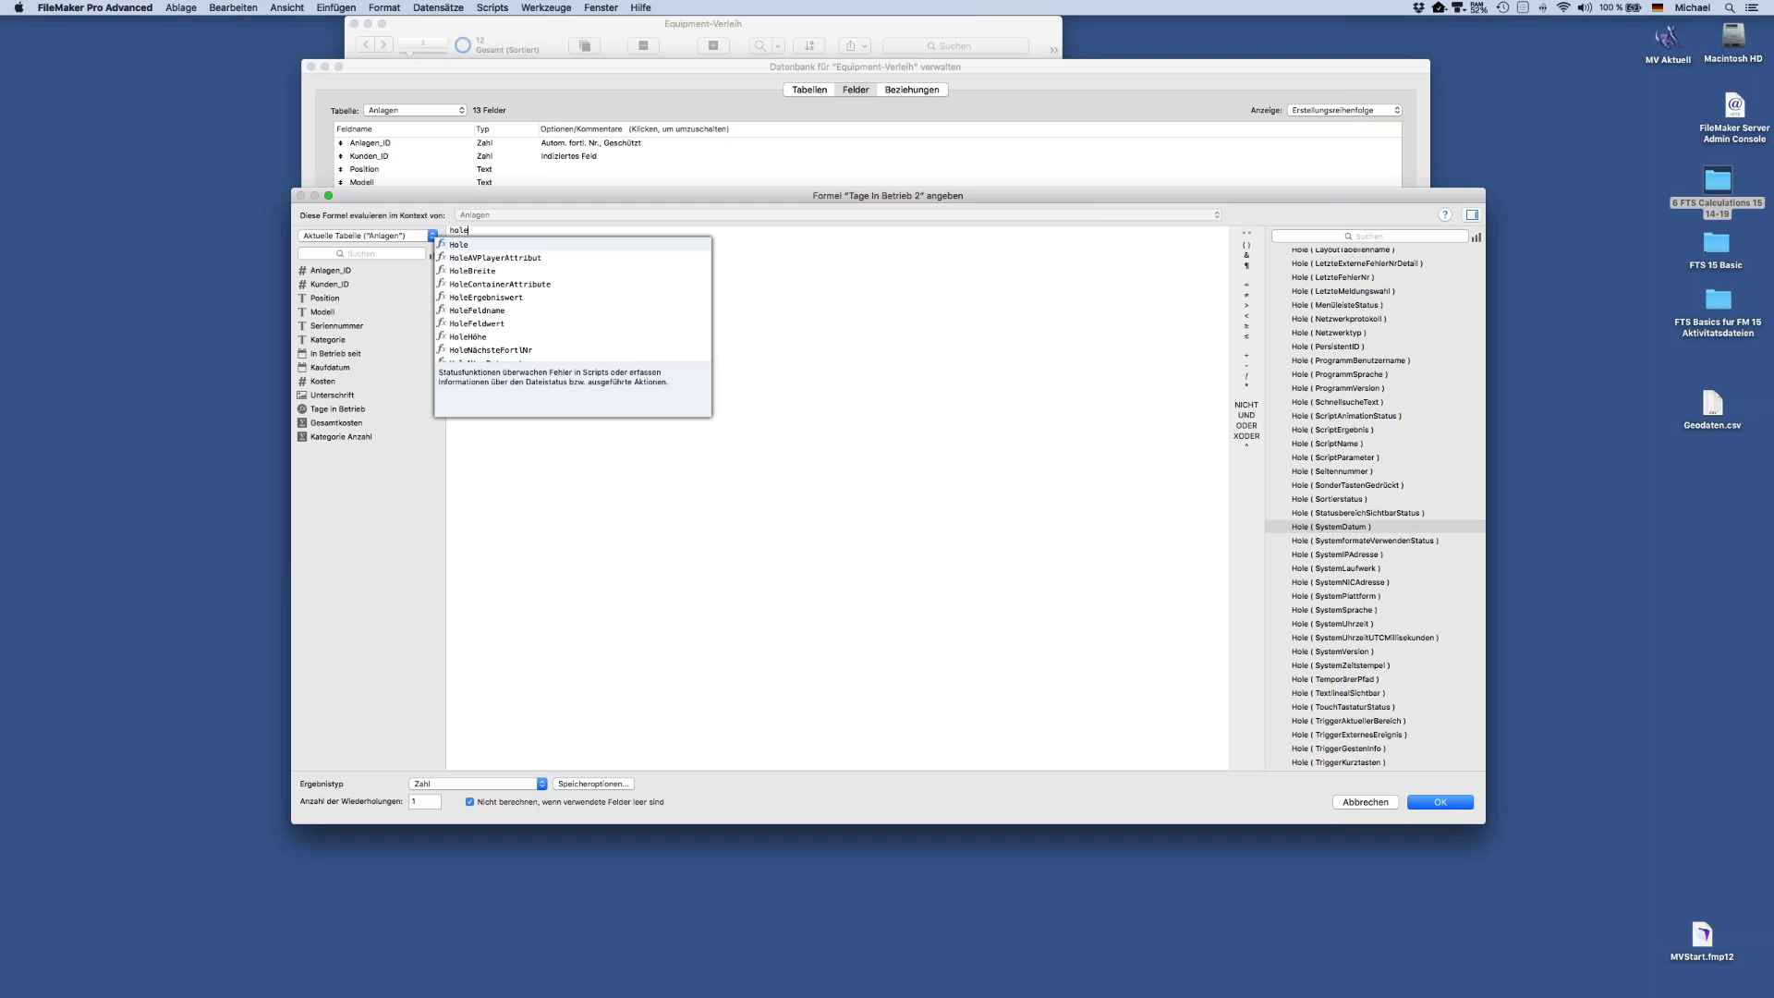
{"action": "type", "text": "("}
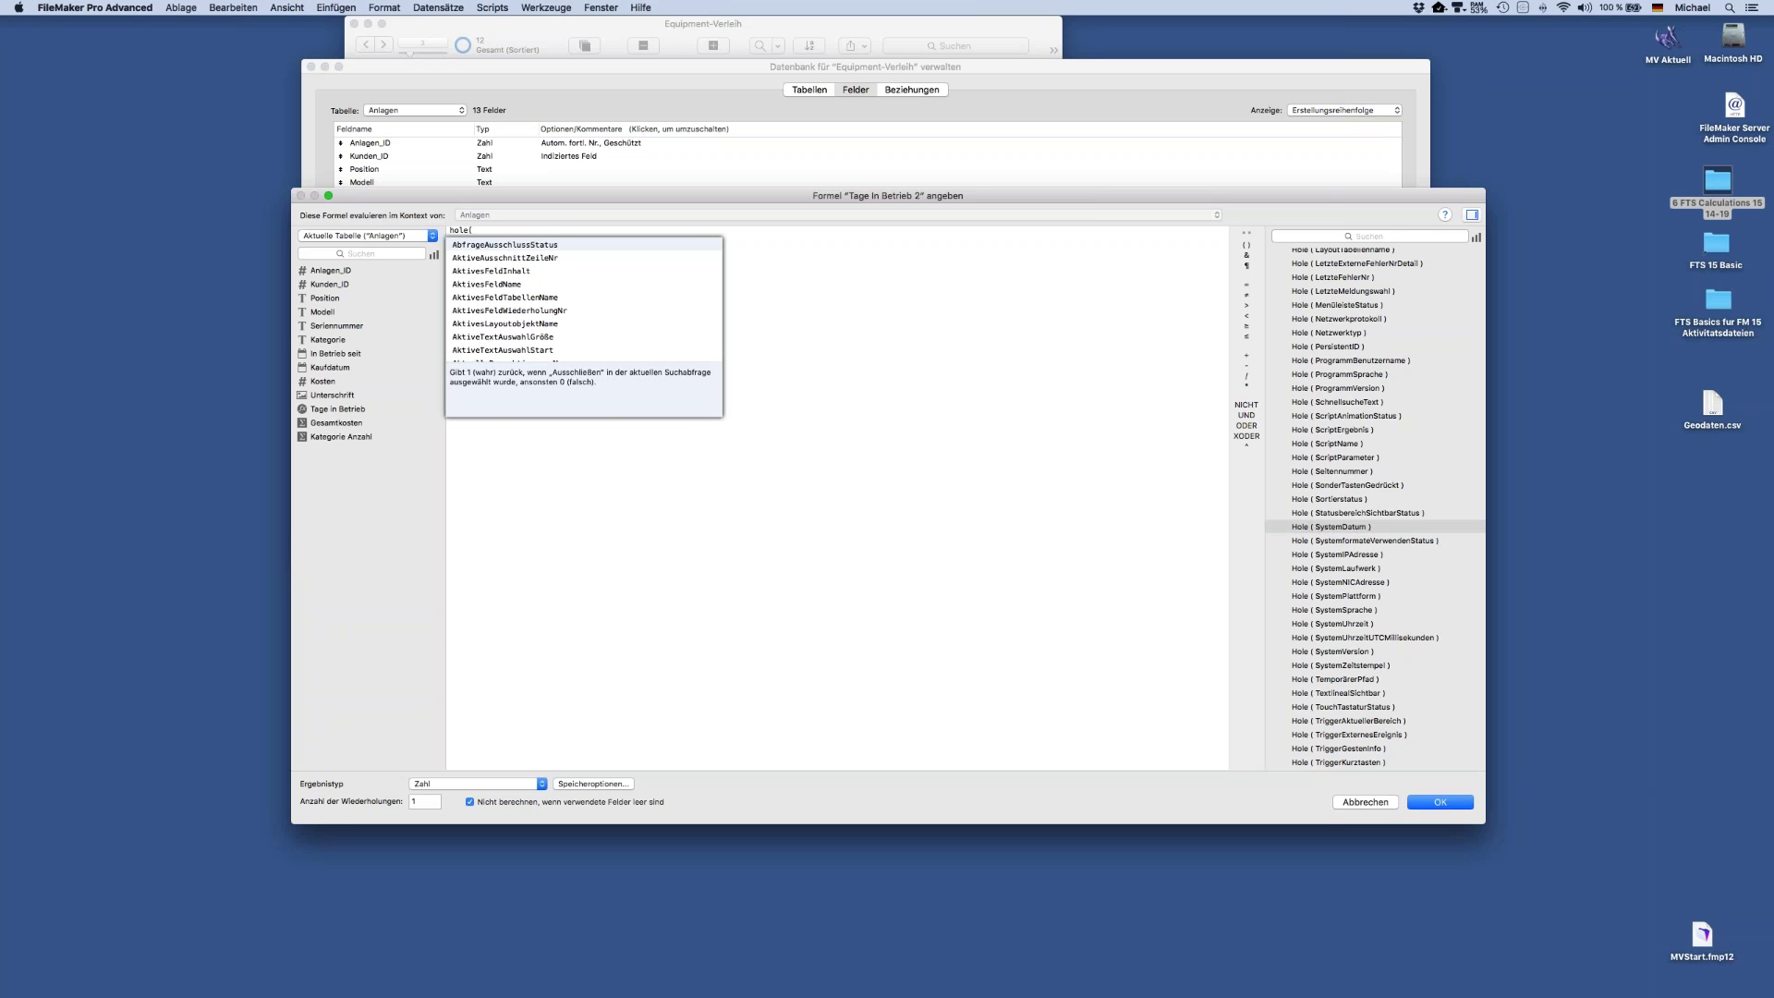
{"action": "type", "text": "sys"}
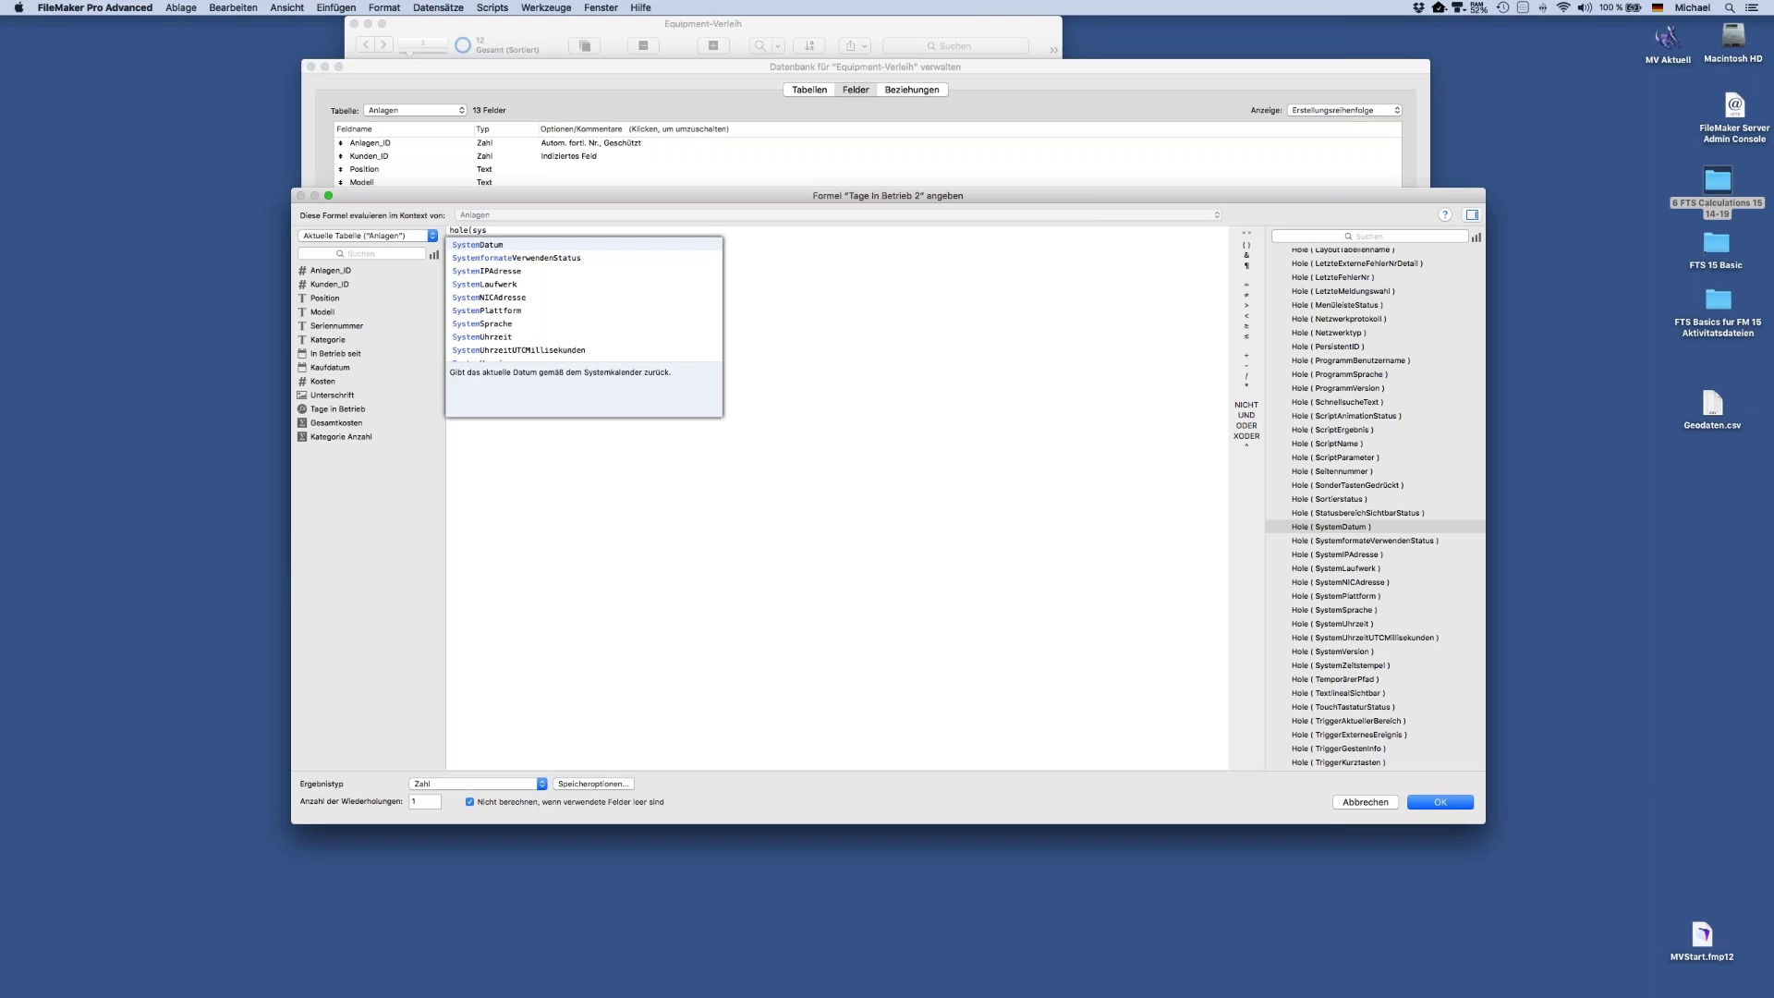
{"action": "key", "text": "Return"}
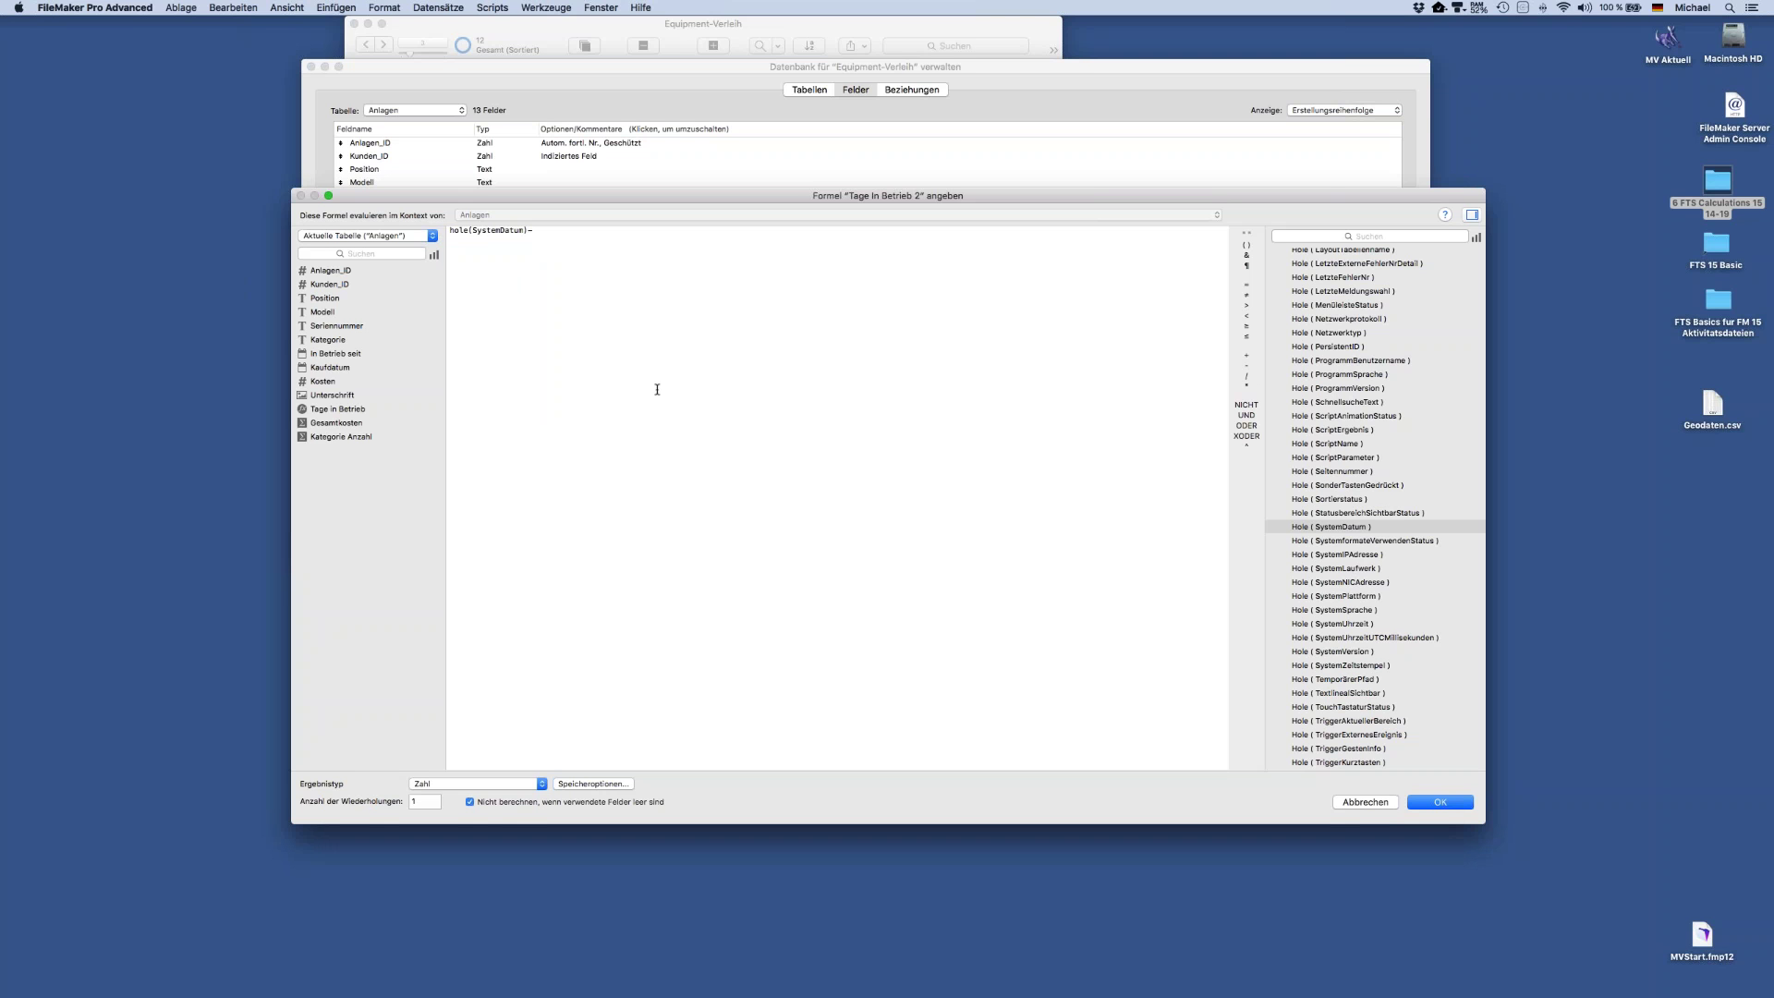
Check the available tables and insert the field In Betrieb seit from the Anlagen field list after the minus sign
{"action": "left_click", "coordinate": [379, 237]}
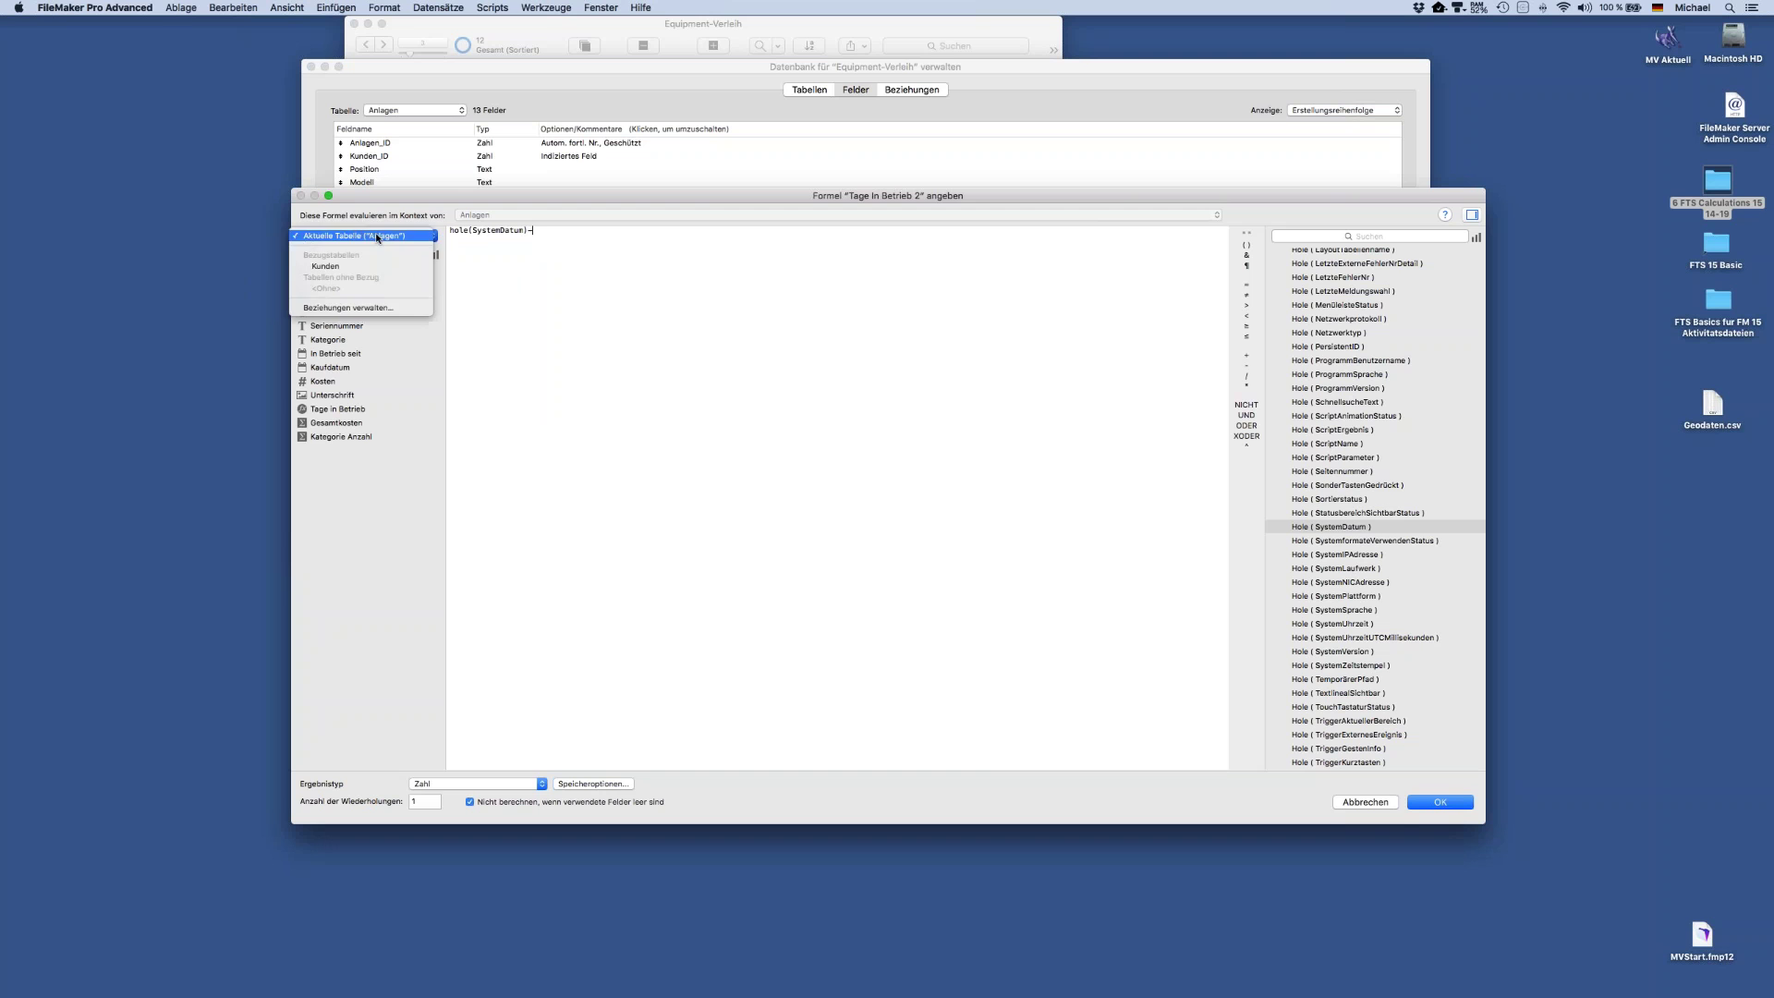
{"action": "left_click", "coordinate": [411, 515]}
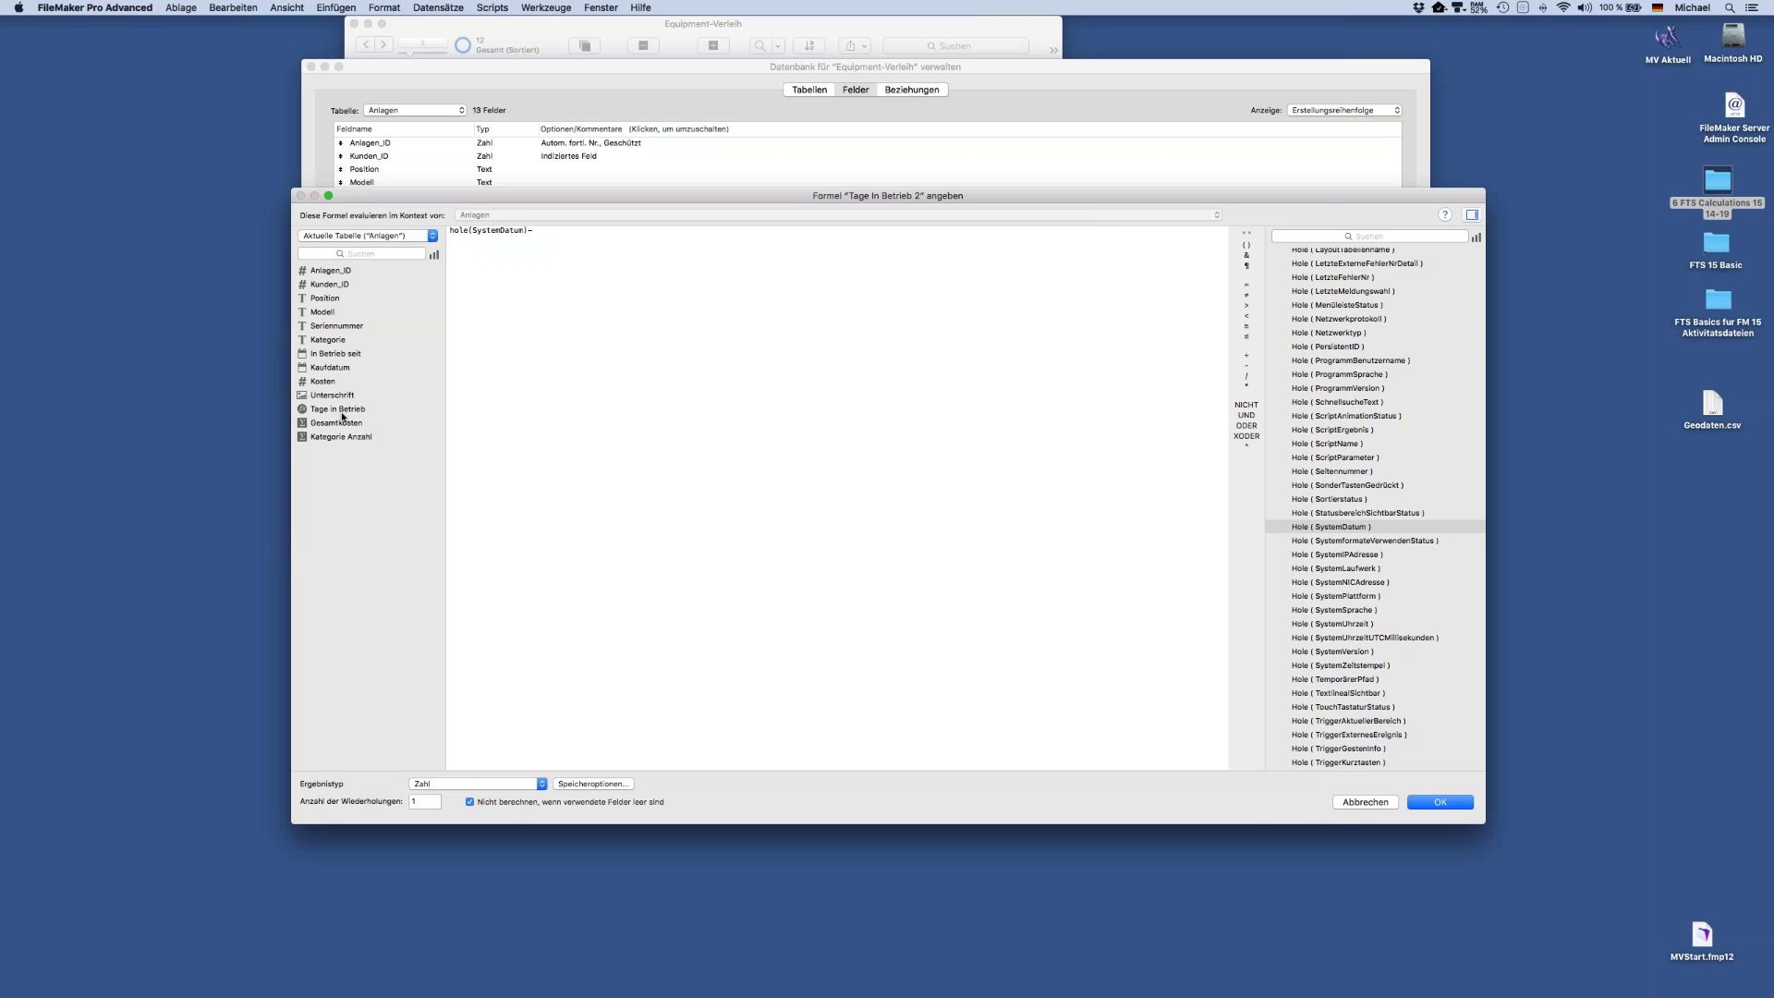
{"action": "left_click", "coordinate": [328, 356]}
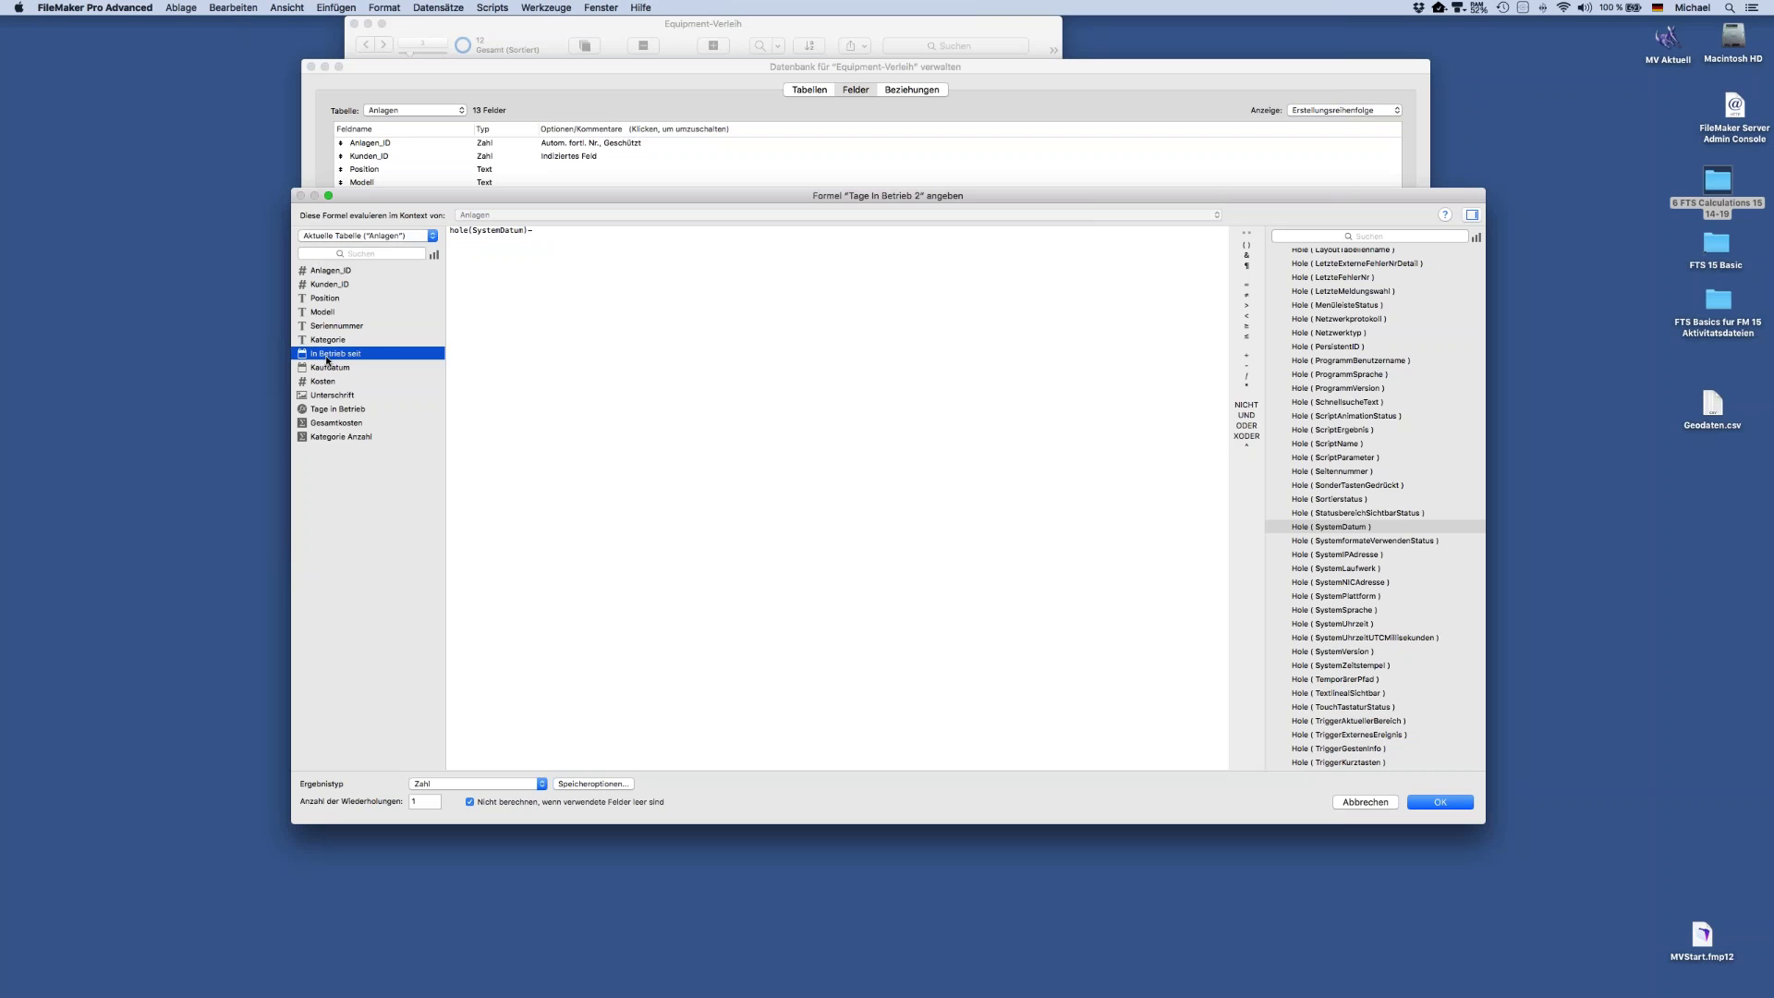
{"action": "double_click", "coordinate": [327, 354]}
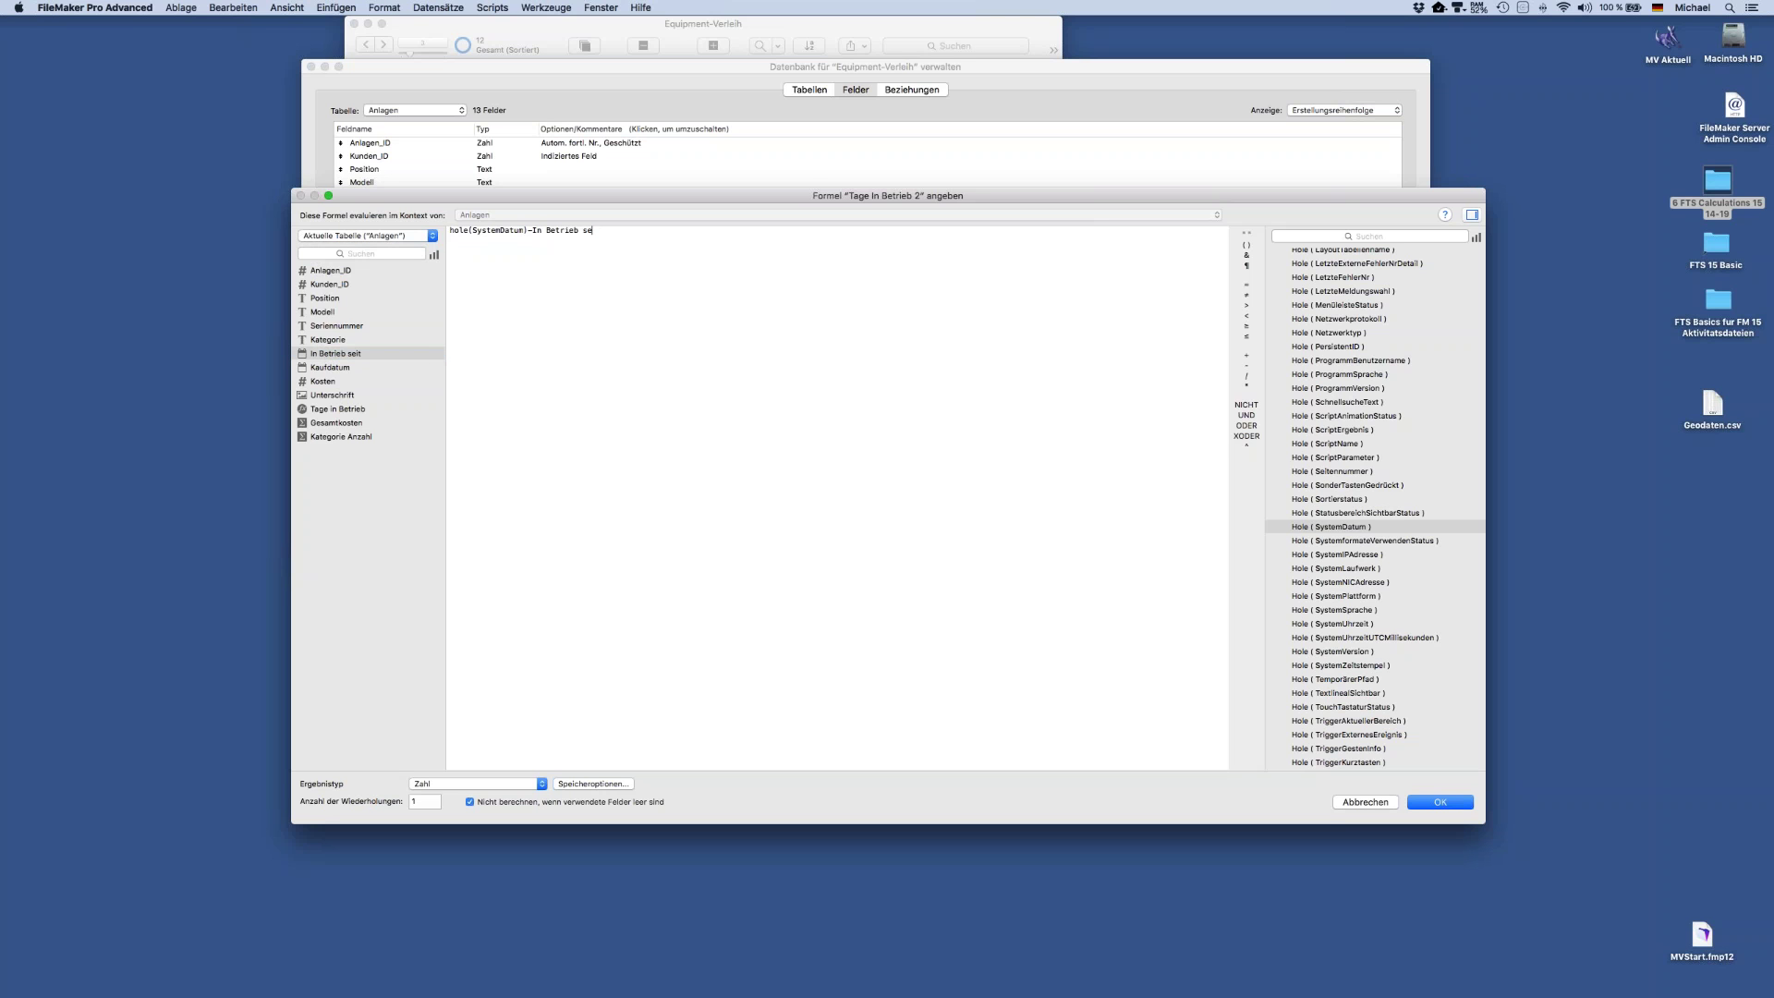
Delete the inserted field name and re-enter In Betrieb seit after the minus sign using the suggestions for "in"
{"action": "key", "text": "BackSpace"}
{"action": "key", "text": "BackSpace"}
{"action": "key", "text": "BackSpace"}
{"action": "type", "text": "in"}
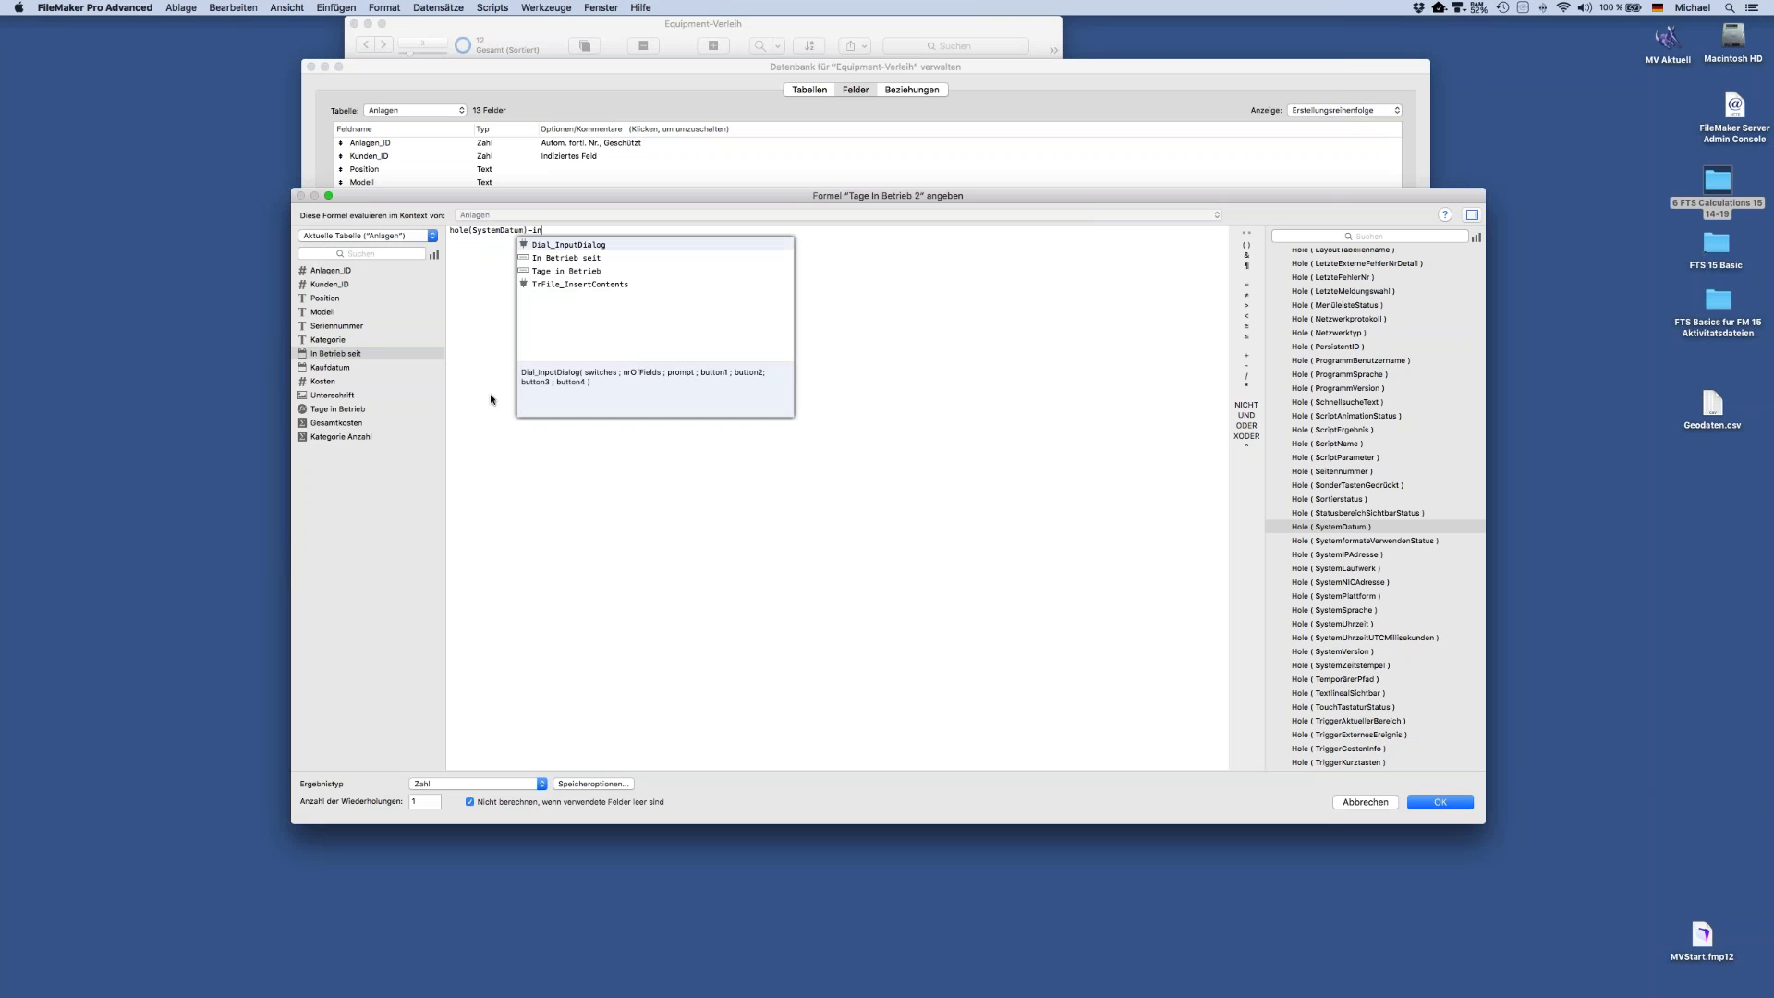
{"action": "left_click", "coordinate": [552, 262]}
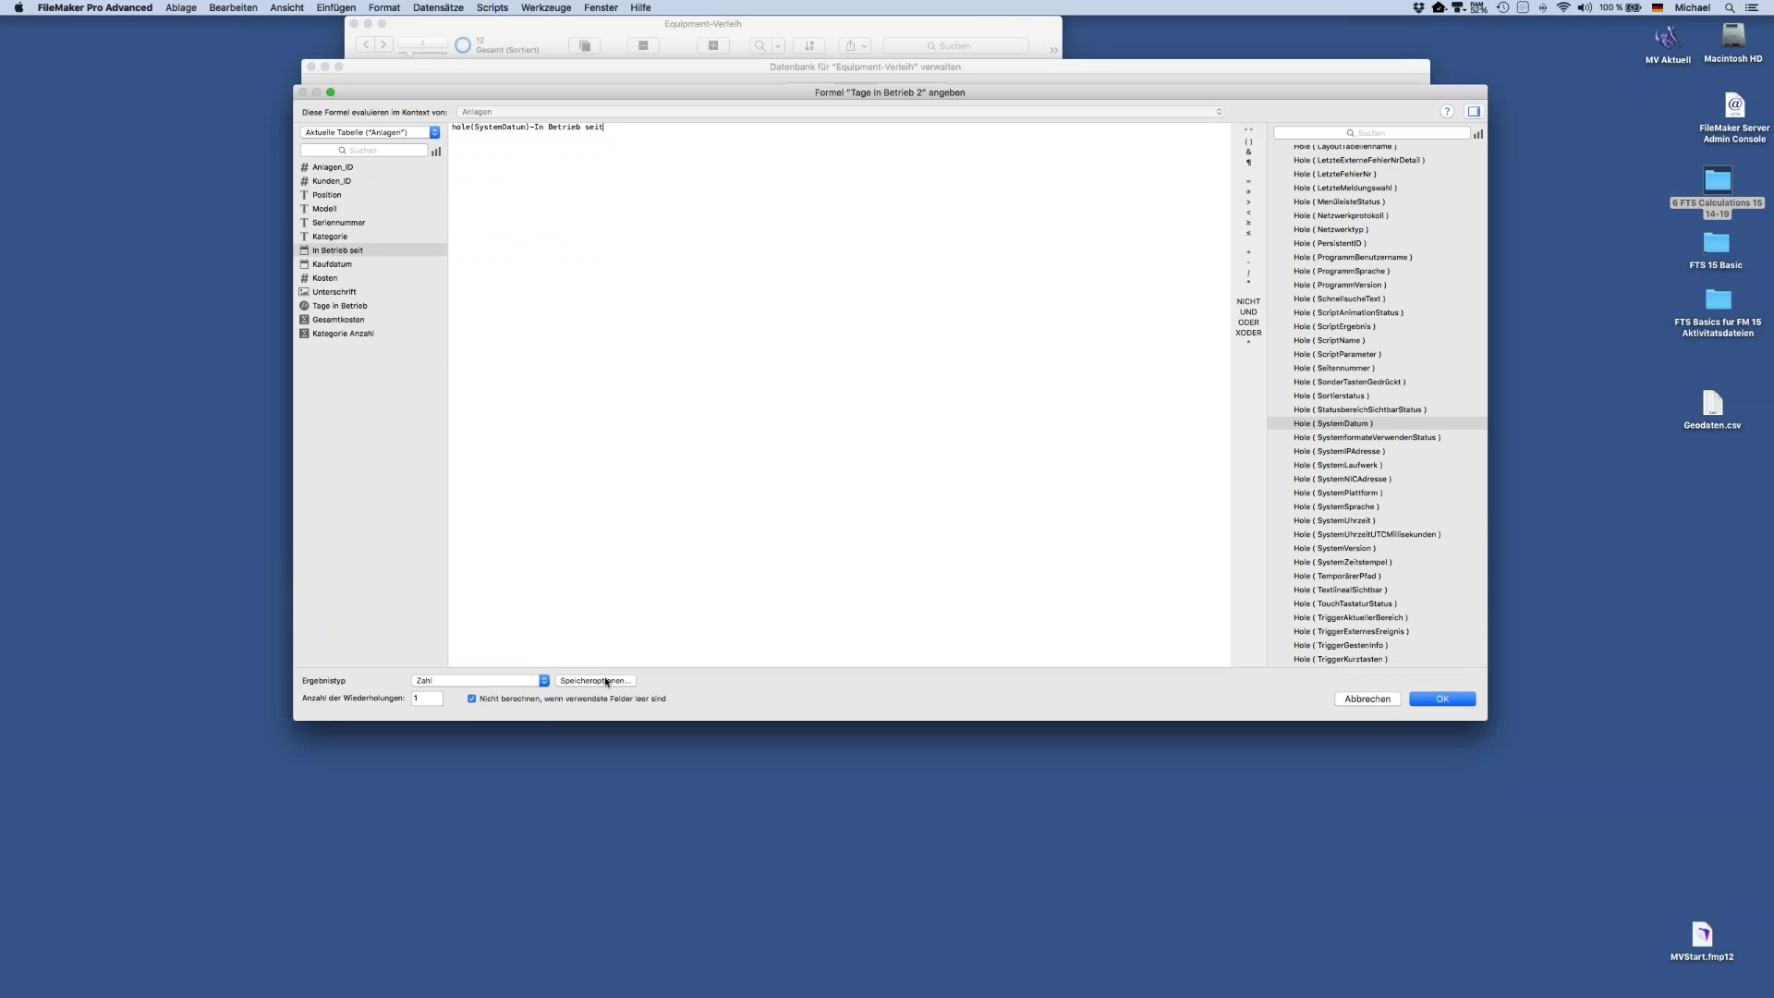
Set the storage options of Tage in Betrieb 2 to leave results unstored and recalculate only when needed, and confirm the formula
{"action": "left_click", "coordinate": [596, 680]}
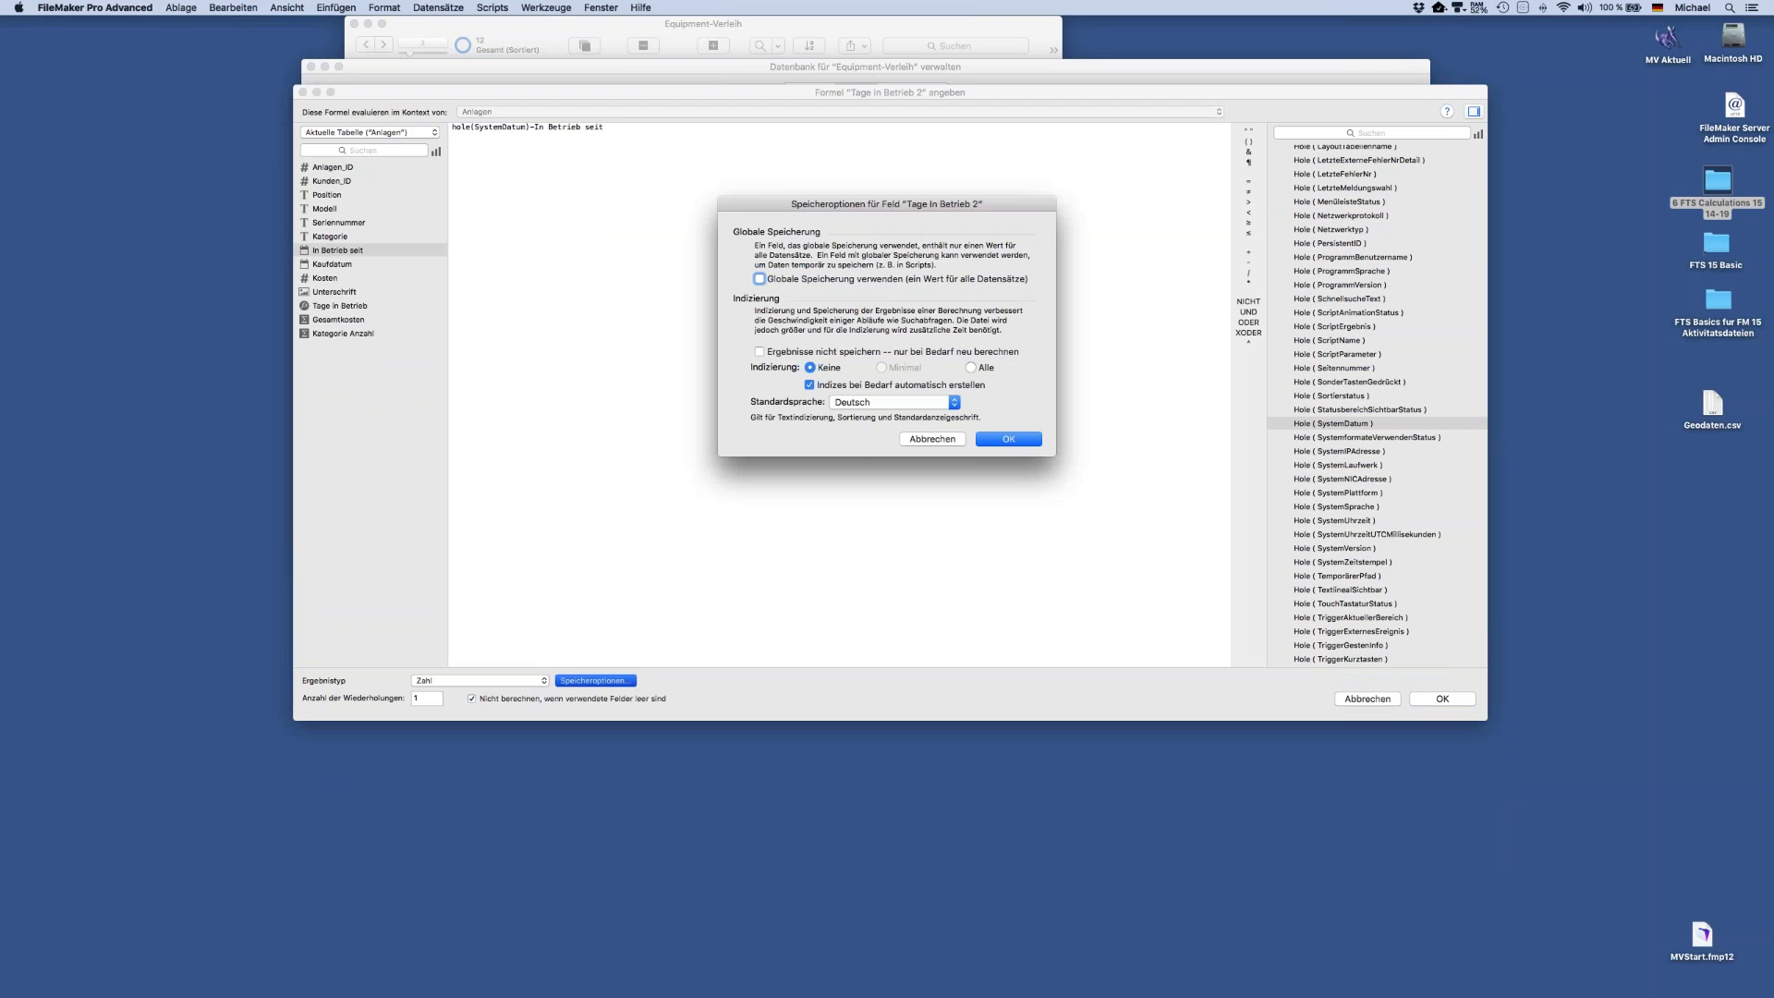
{"action": "left_click", "coordinate": [759, 279]}
{"action": "left_click", "coordinate": [759, 278]}
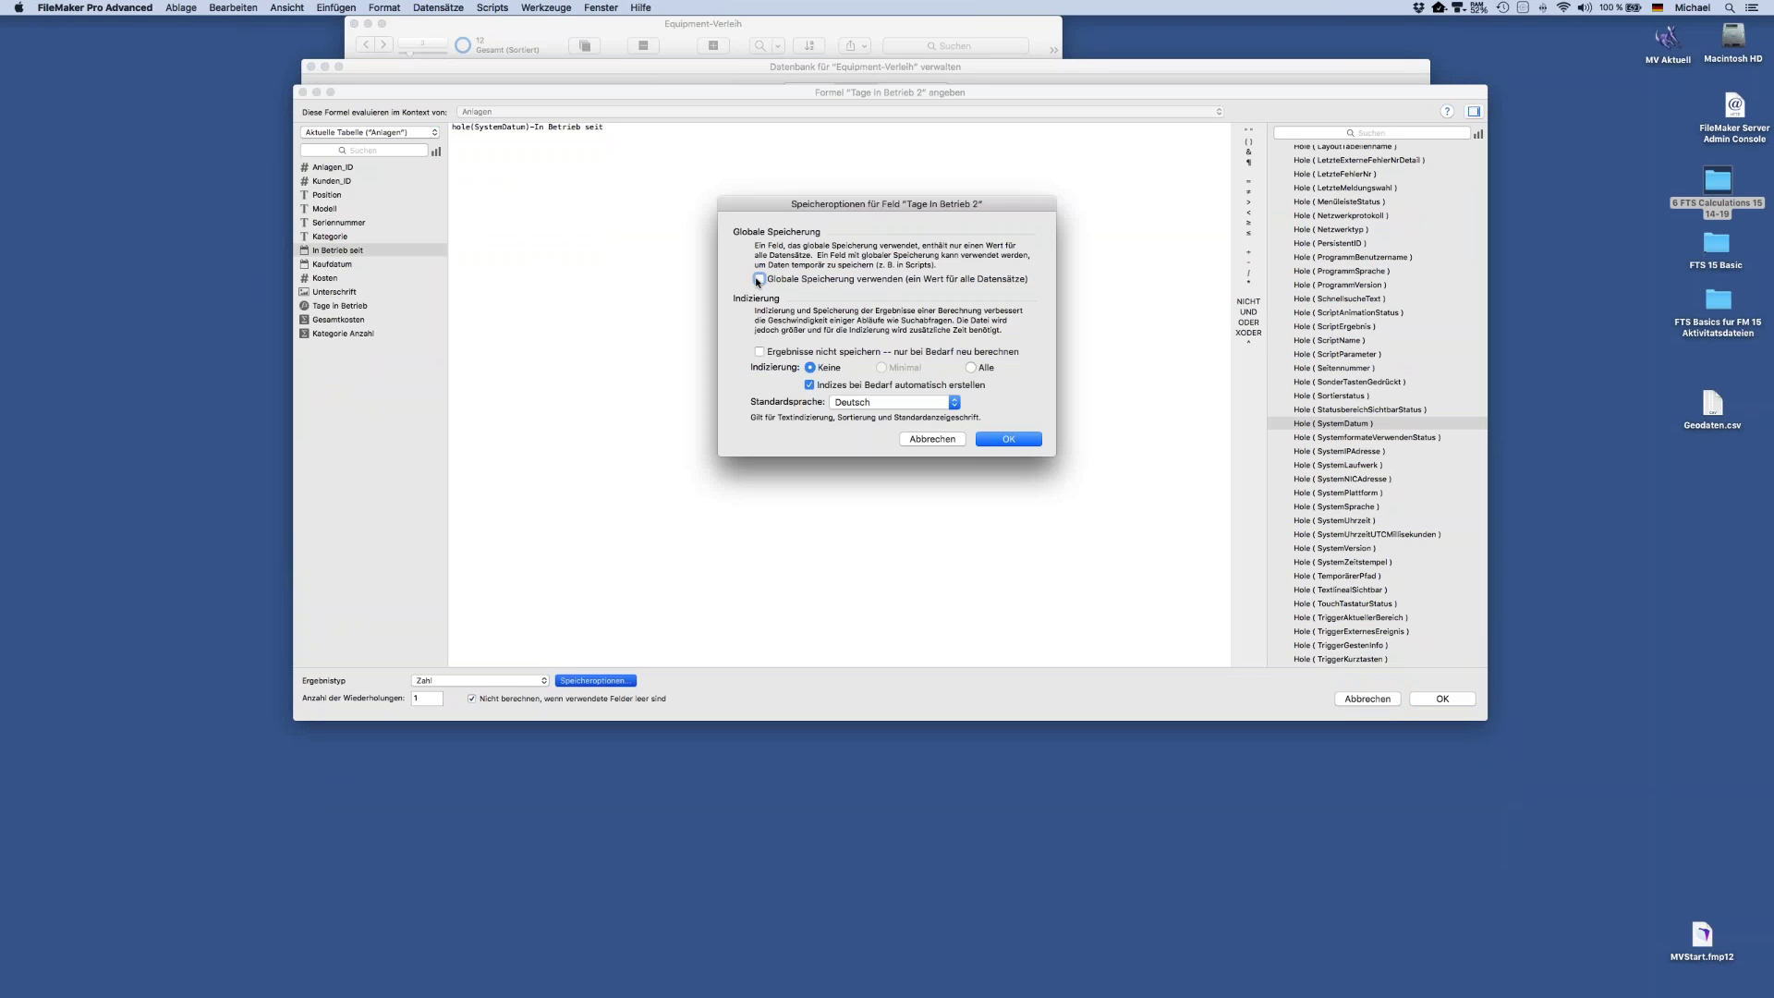
{"action": "left_click", "coordinate": [759, 352]}
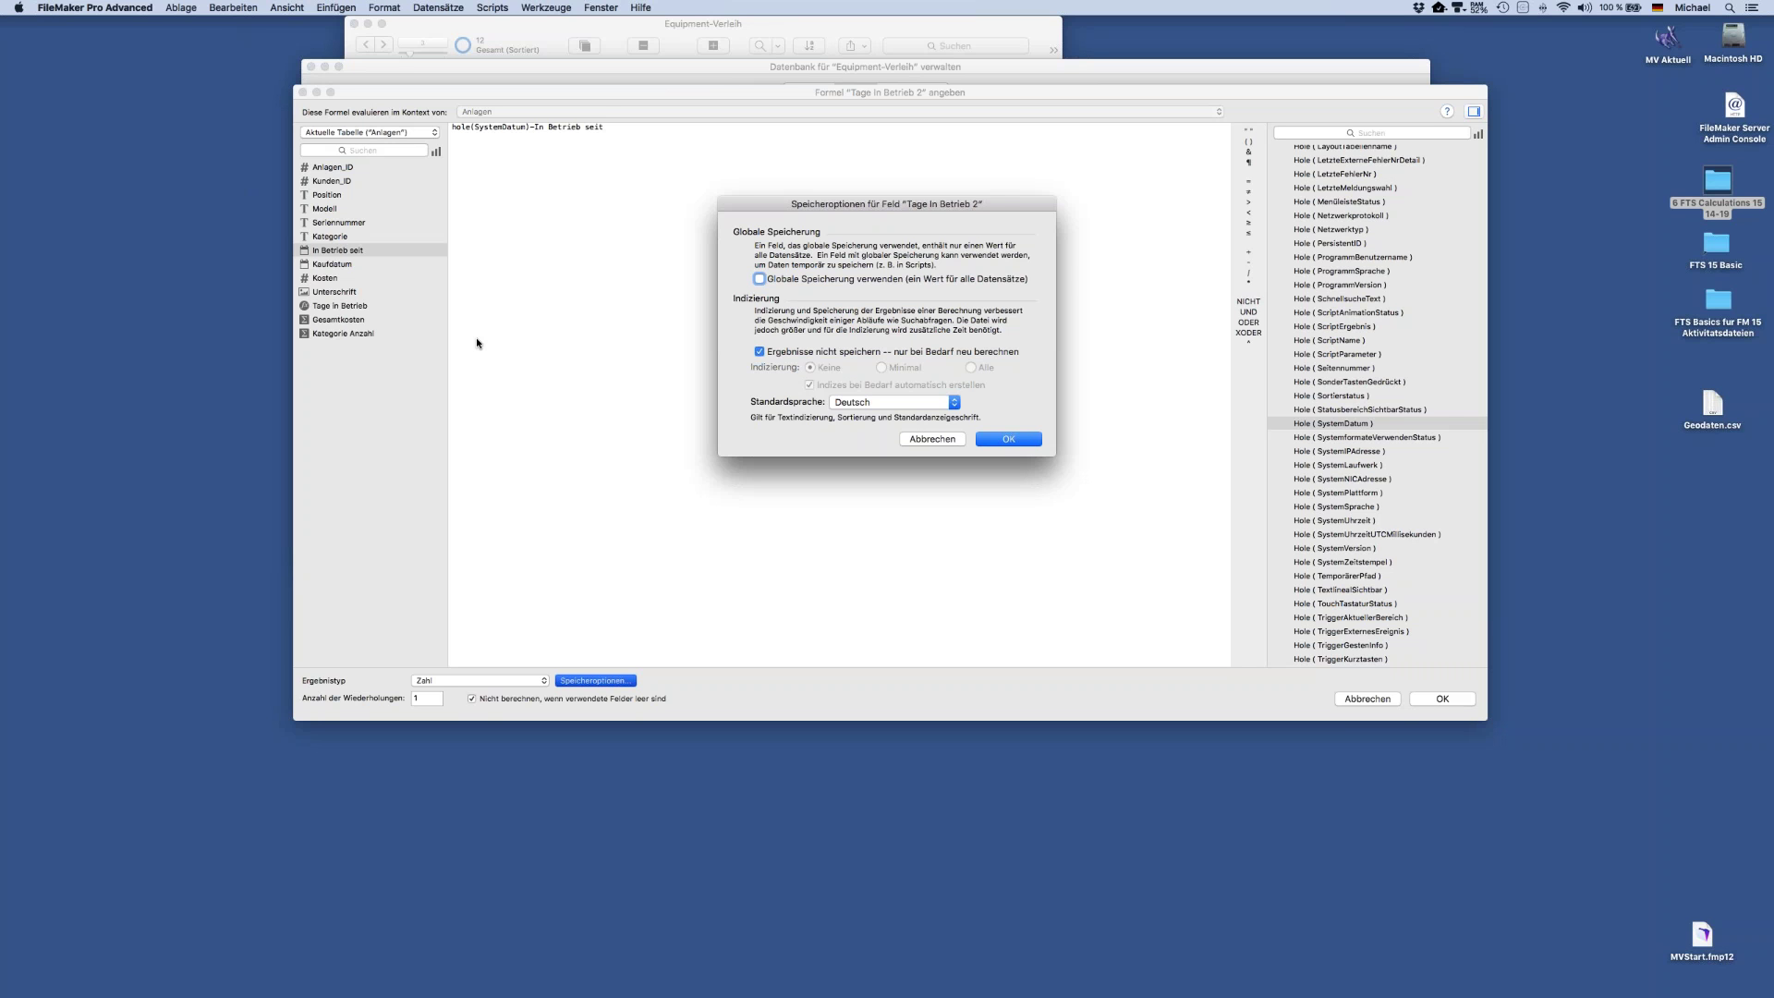
{"action": "left_click", "coordinate": [980, 442]}
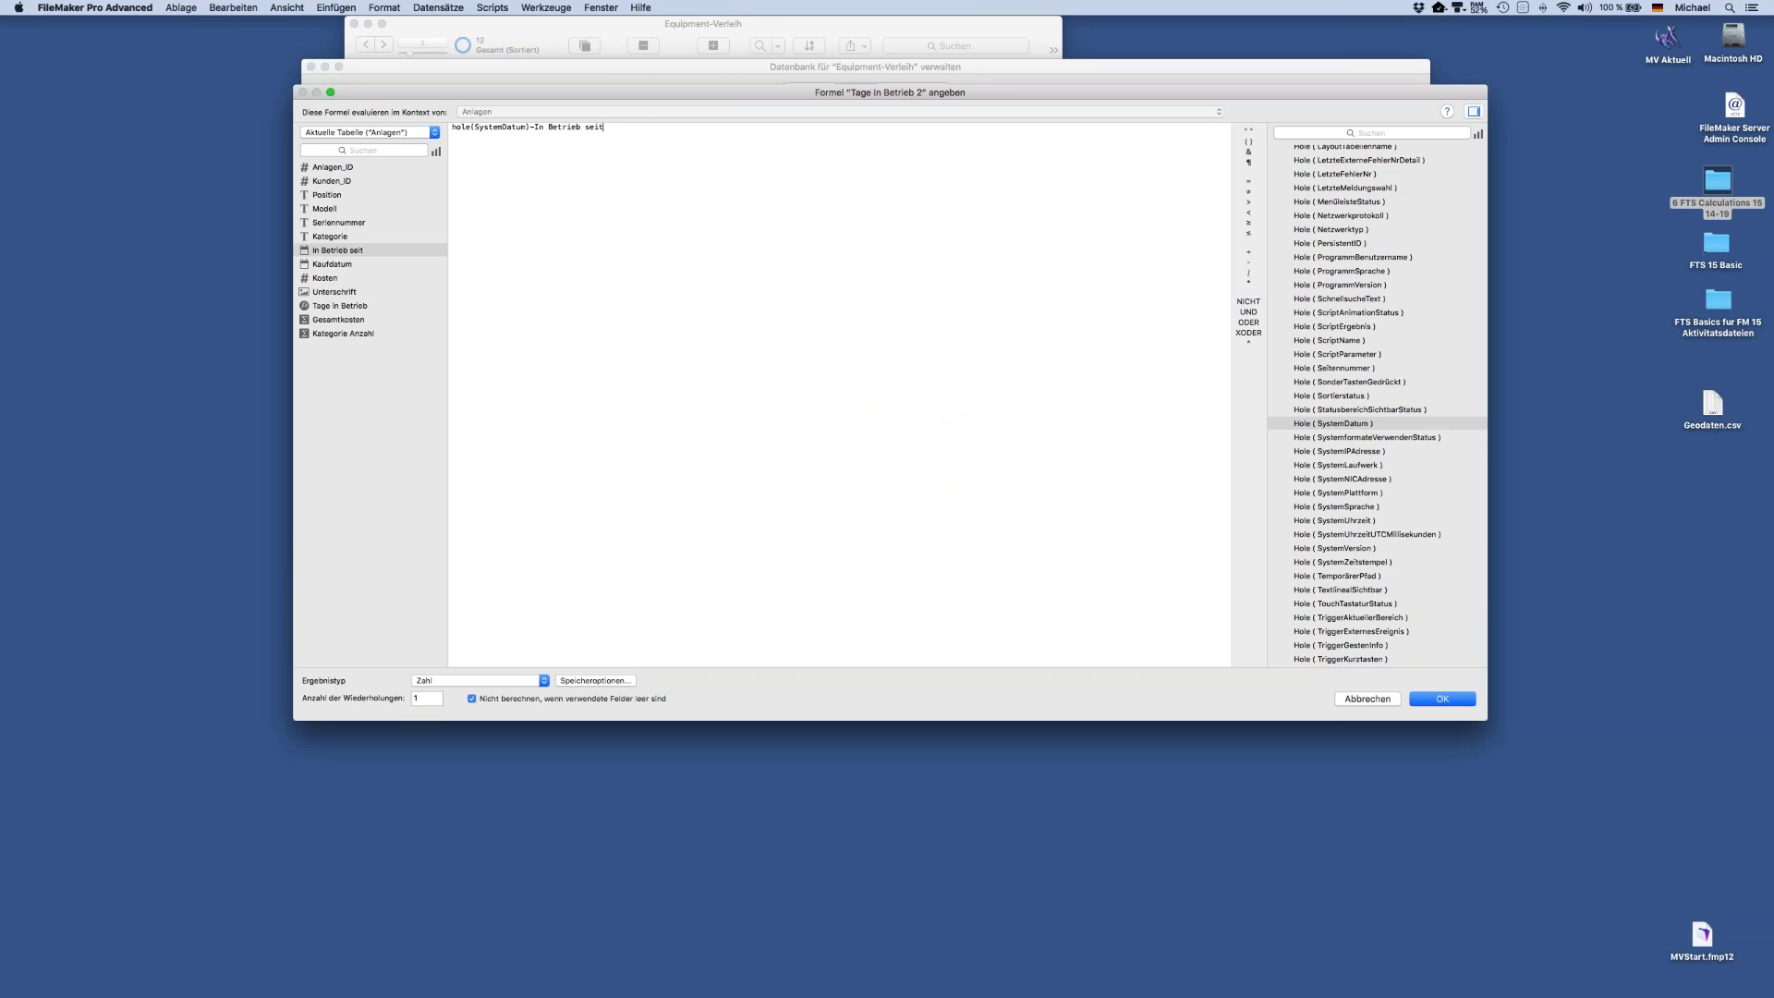
{"action": "left_click", "coordinate": [1442, 699]}
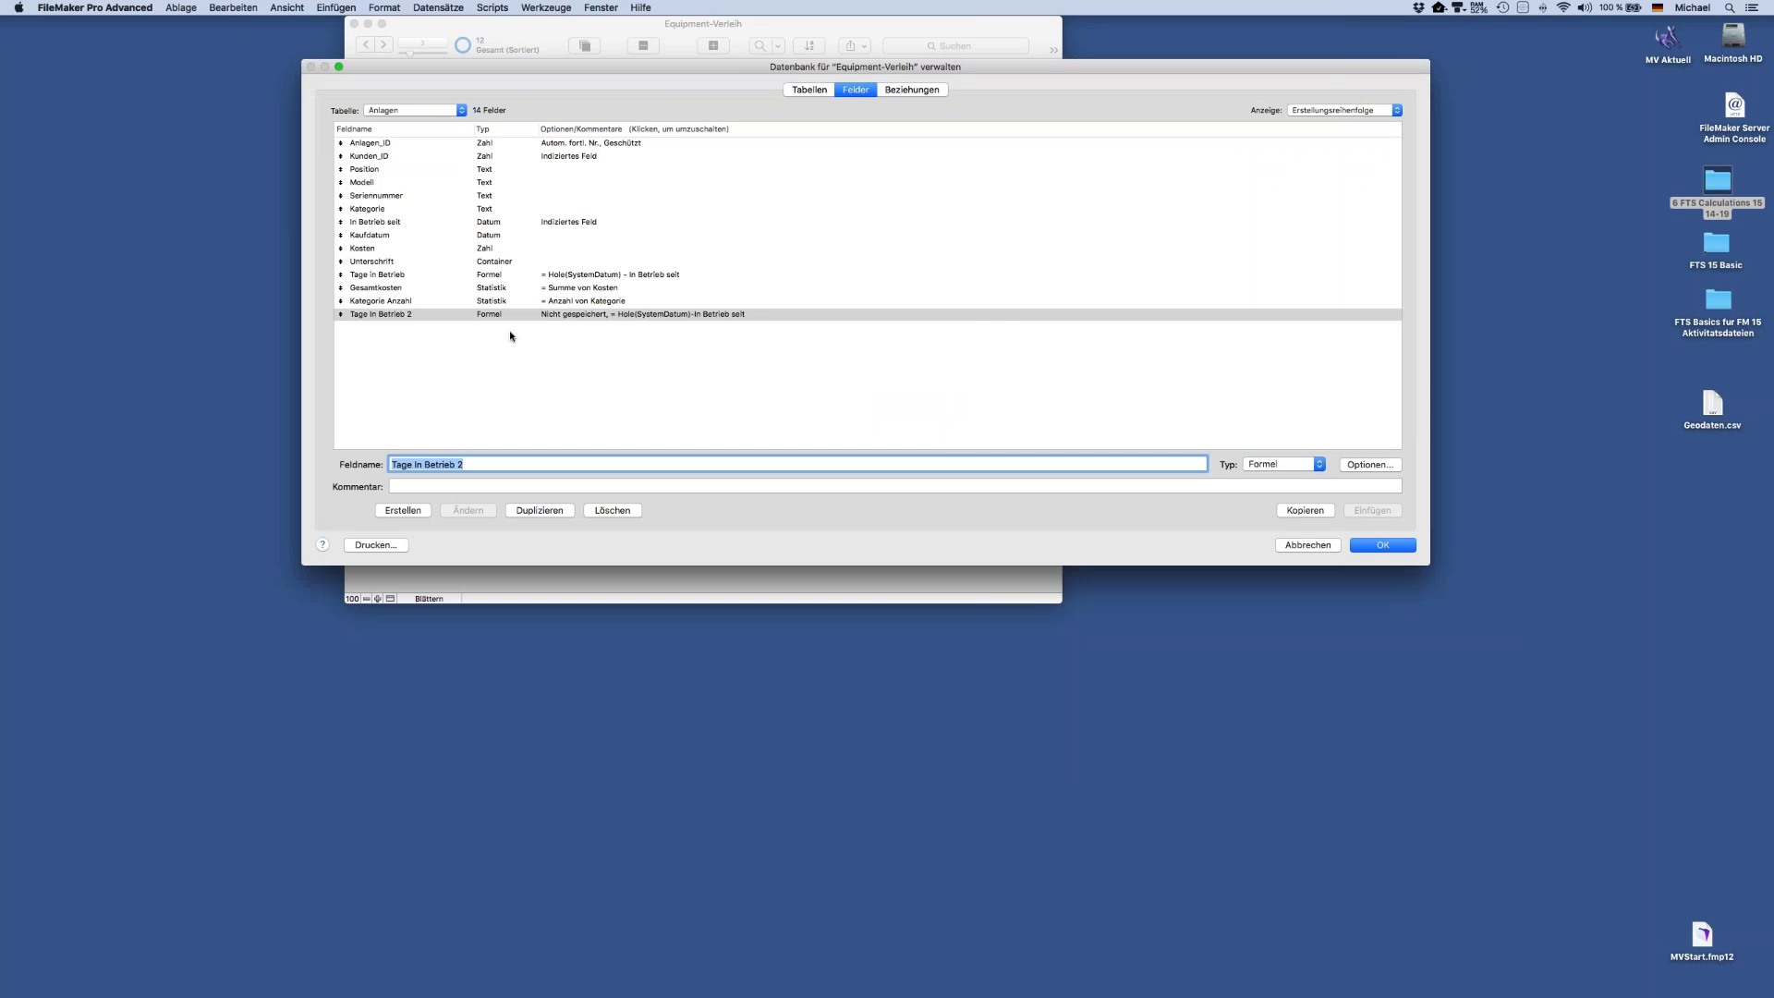
Open the Vollständige Adresse formula in the Kunden table and cut its entire expression
{"action": "left_click", "coordinate": [566, 276]}
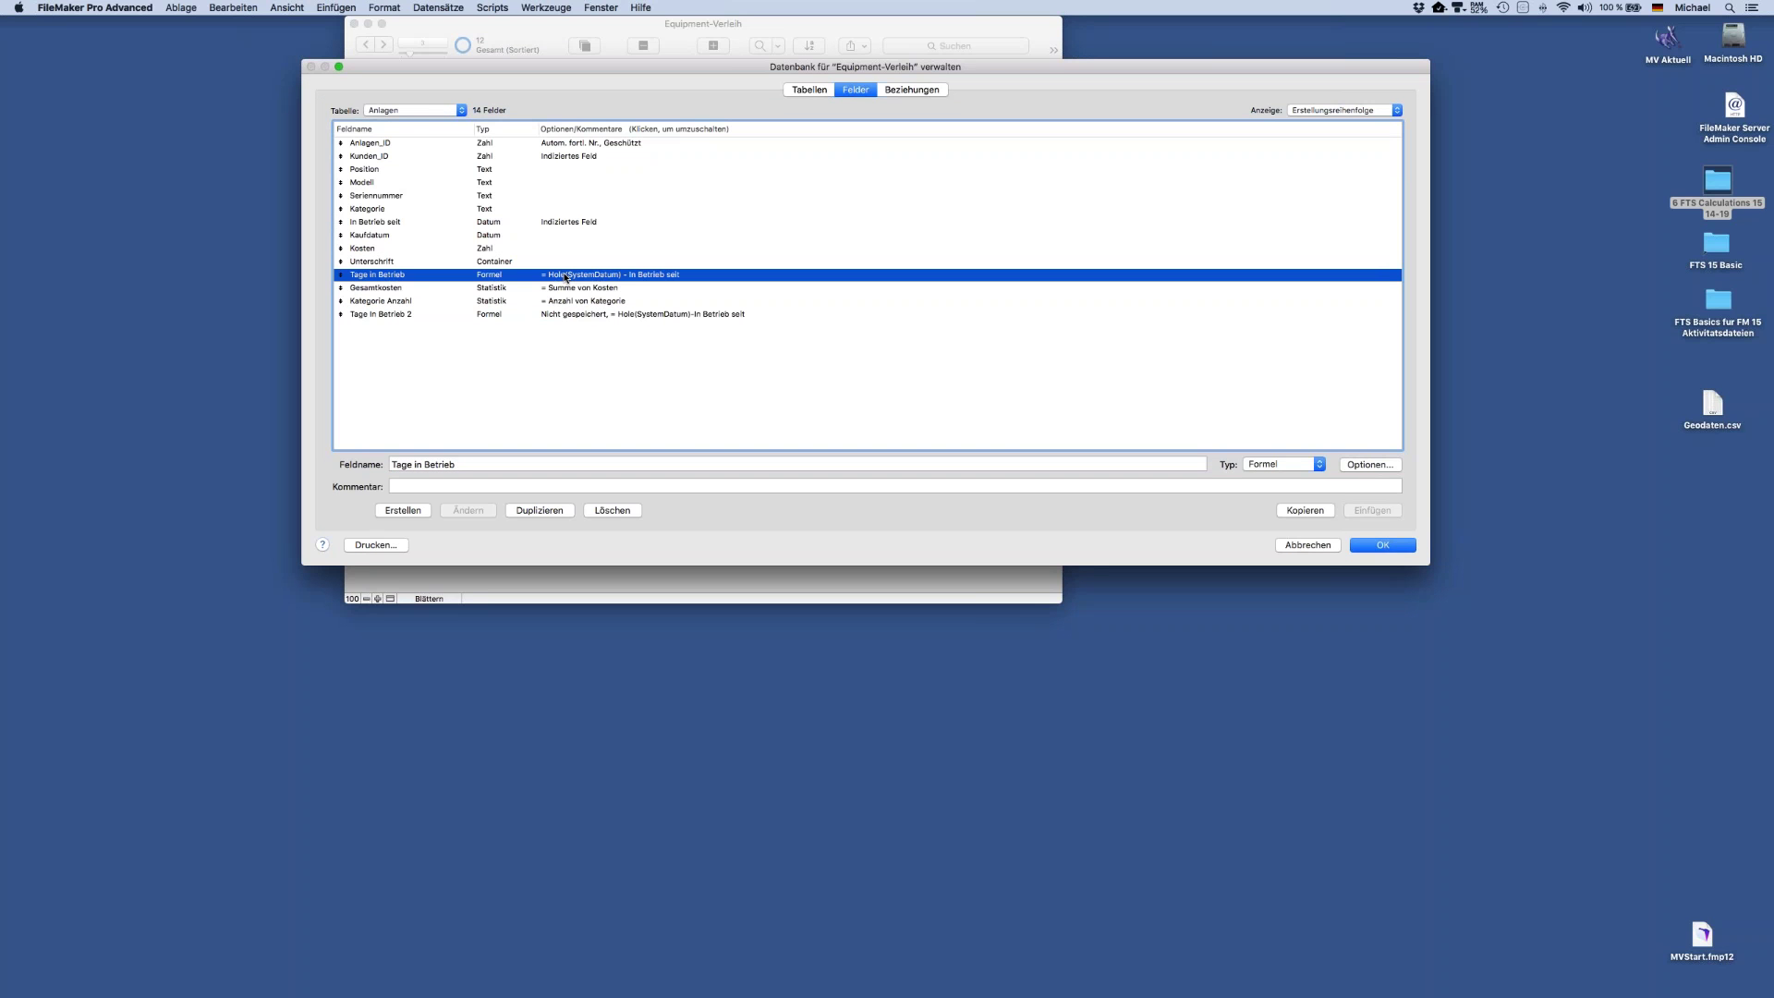
{"action": "left_click", "coordinate": [412, 111]}
{"action": "left_click", "coordinate": [401, 101]}
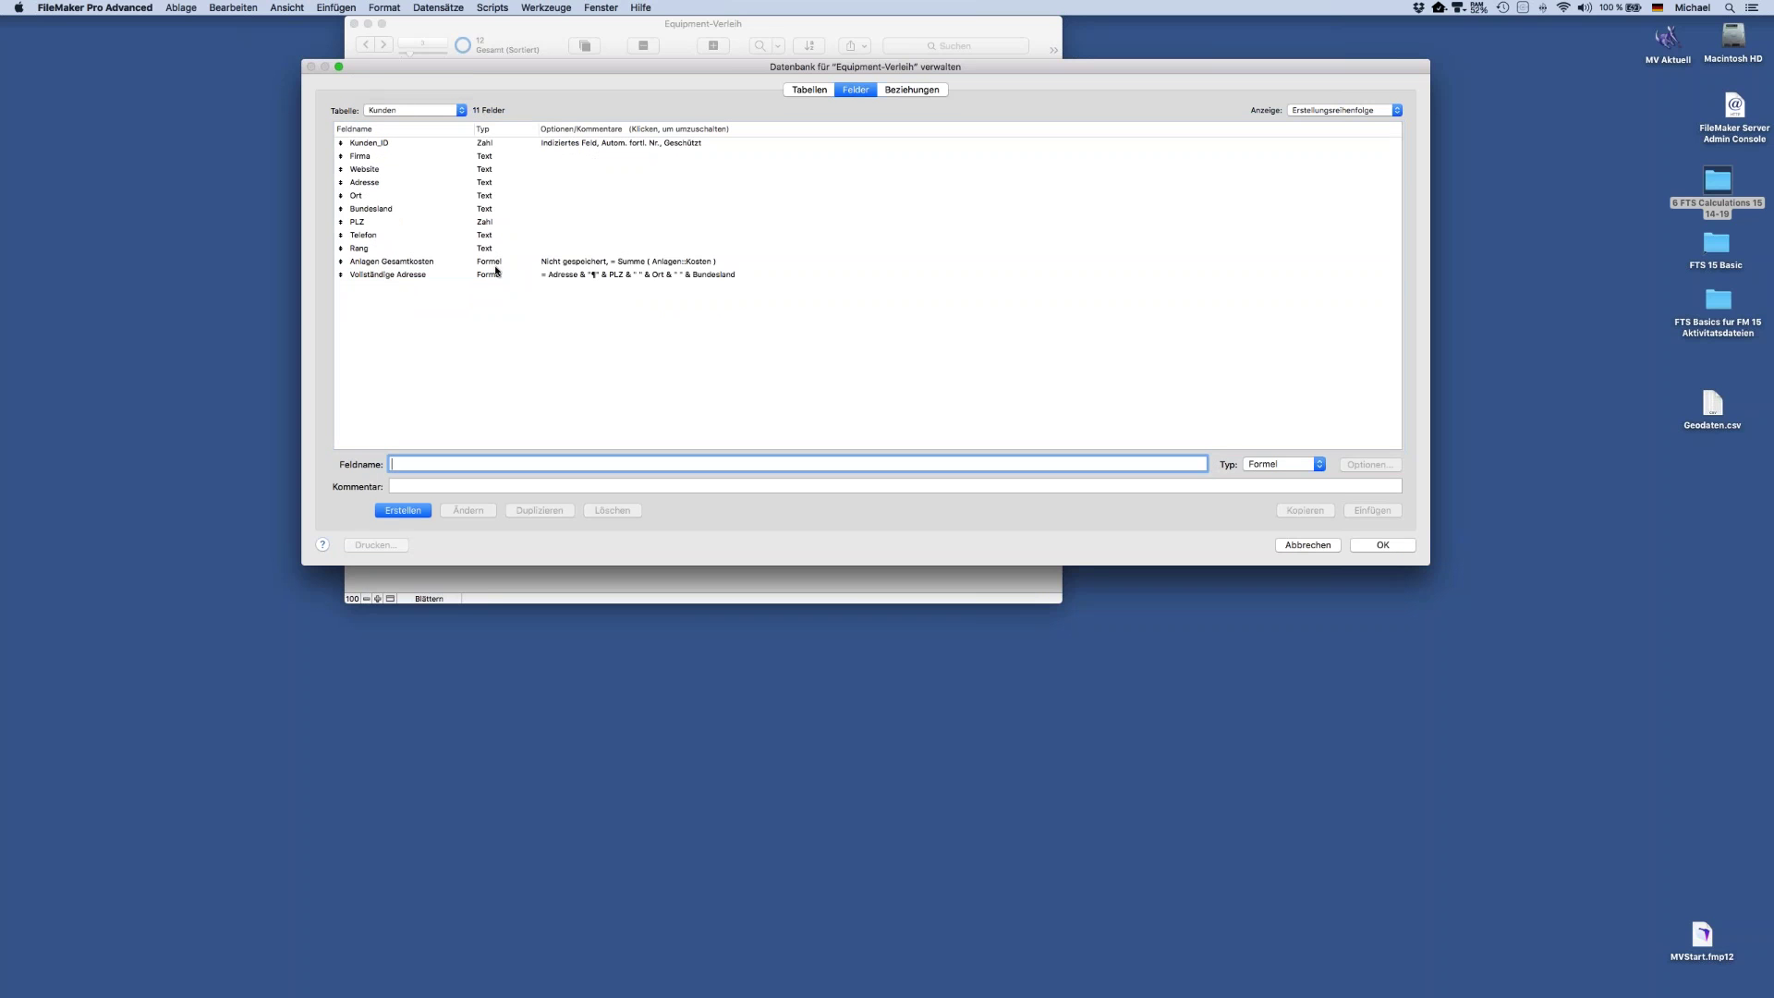
{"action": "left_click", "coordinate": [434, 276]}
{"action": "double_click", "coordinate": [435, 276]}
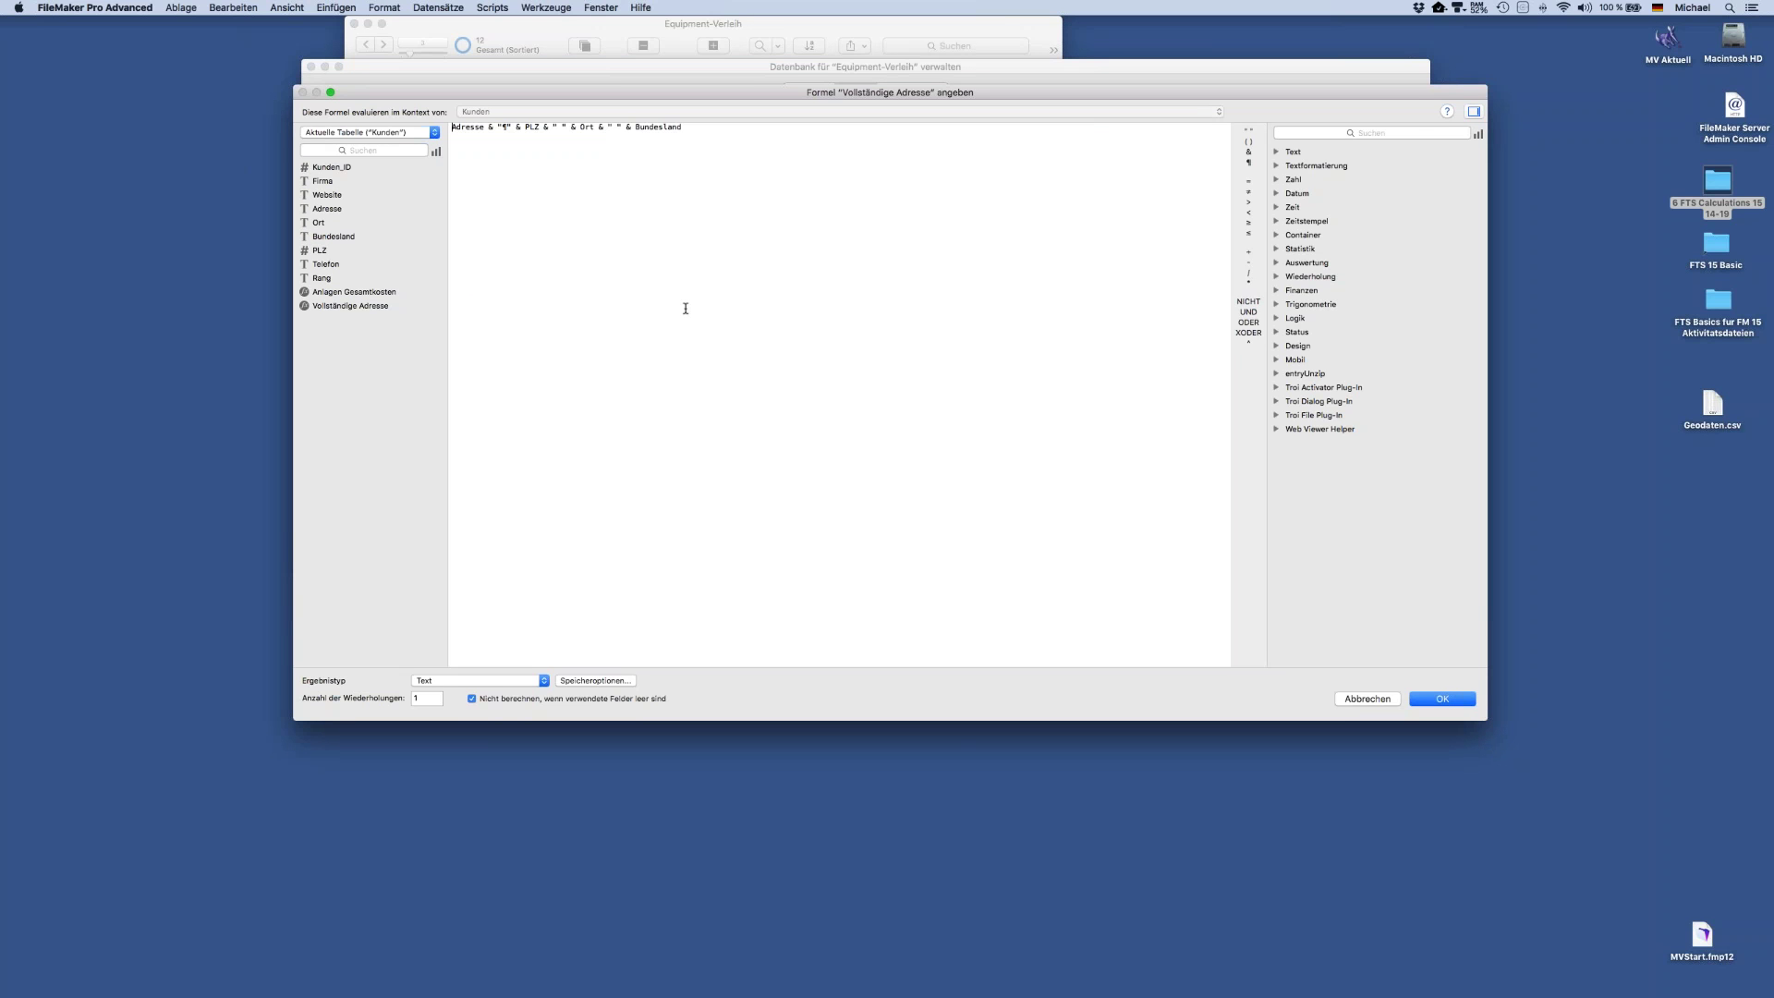
{"action": "left_click_drag", "start_coordinate": [689, 128], "coordinate": [404, 126]}
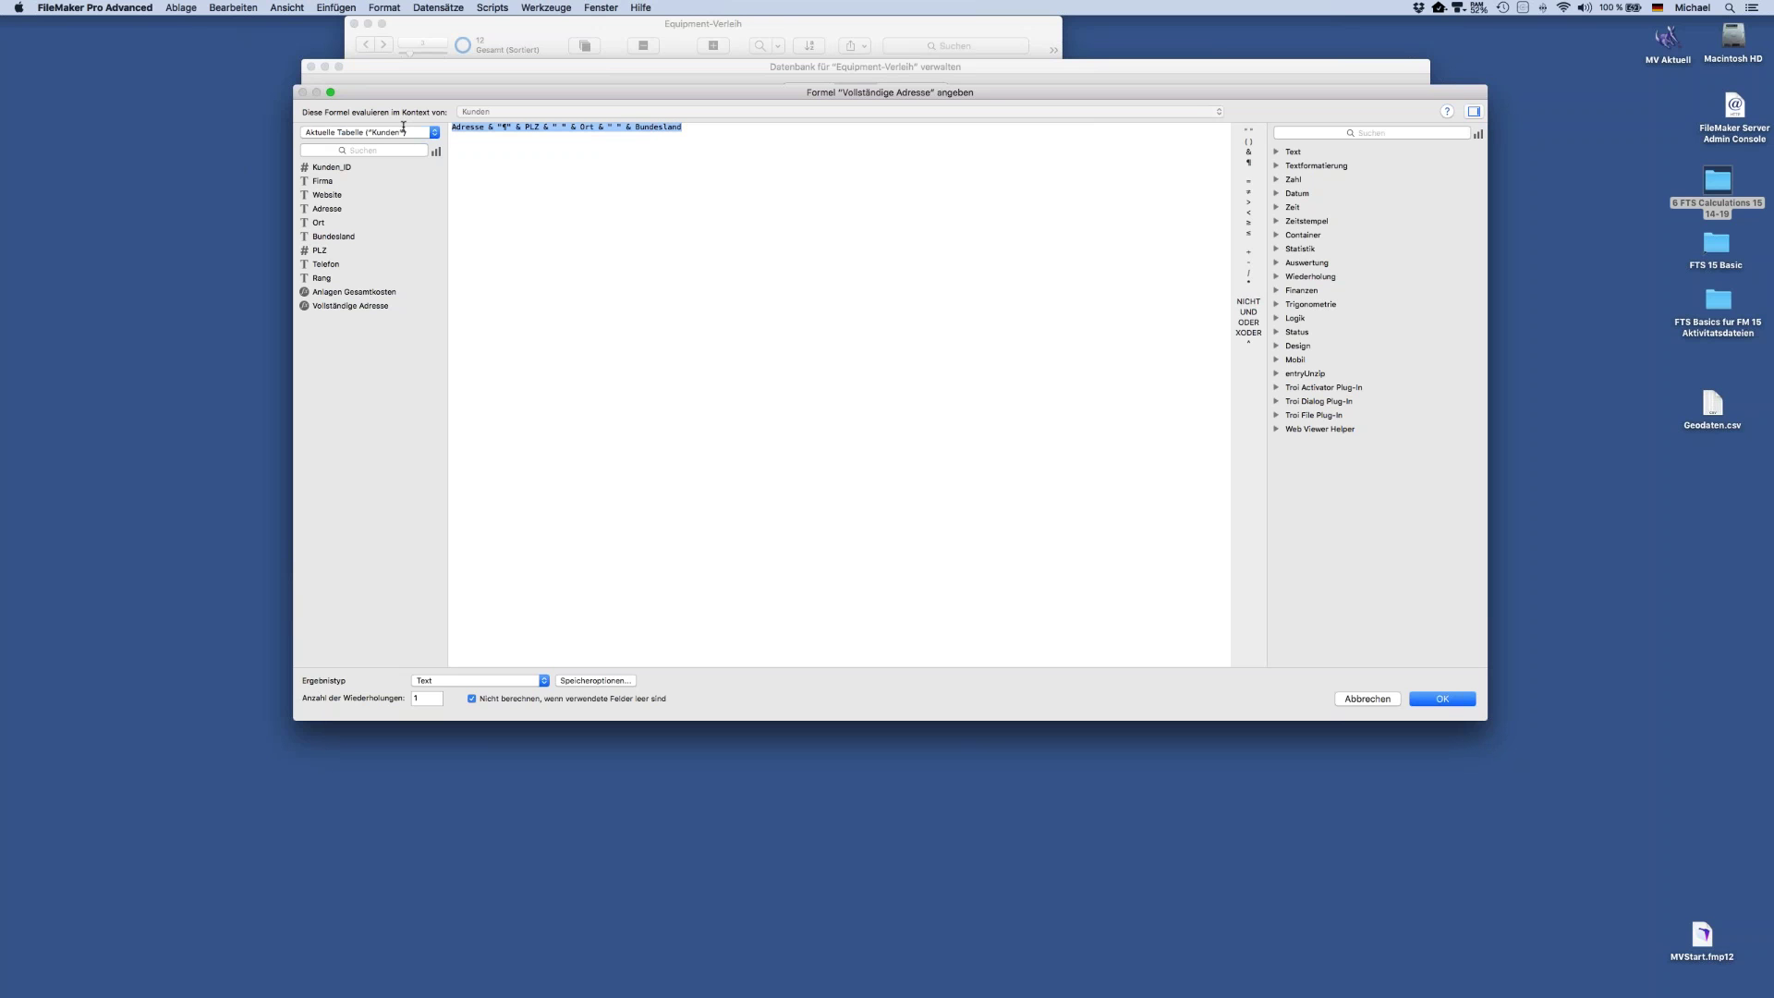
{"action": "key", "text": "super+x"}
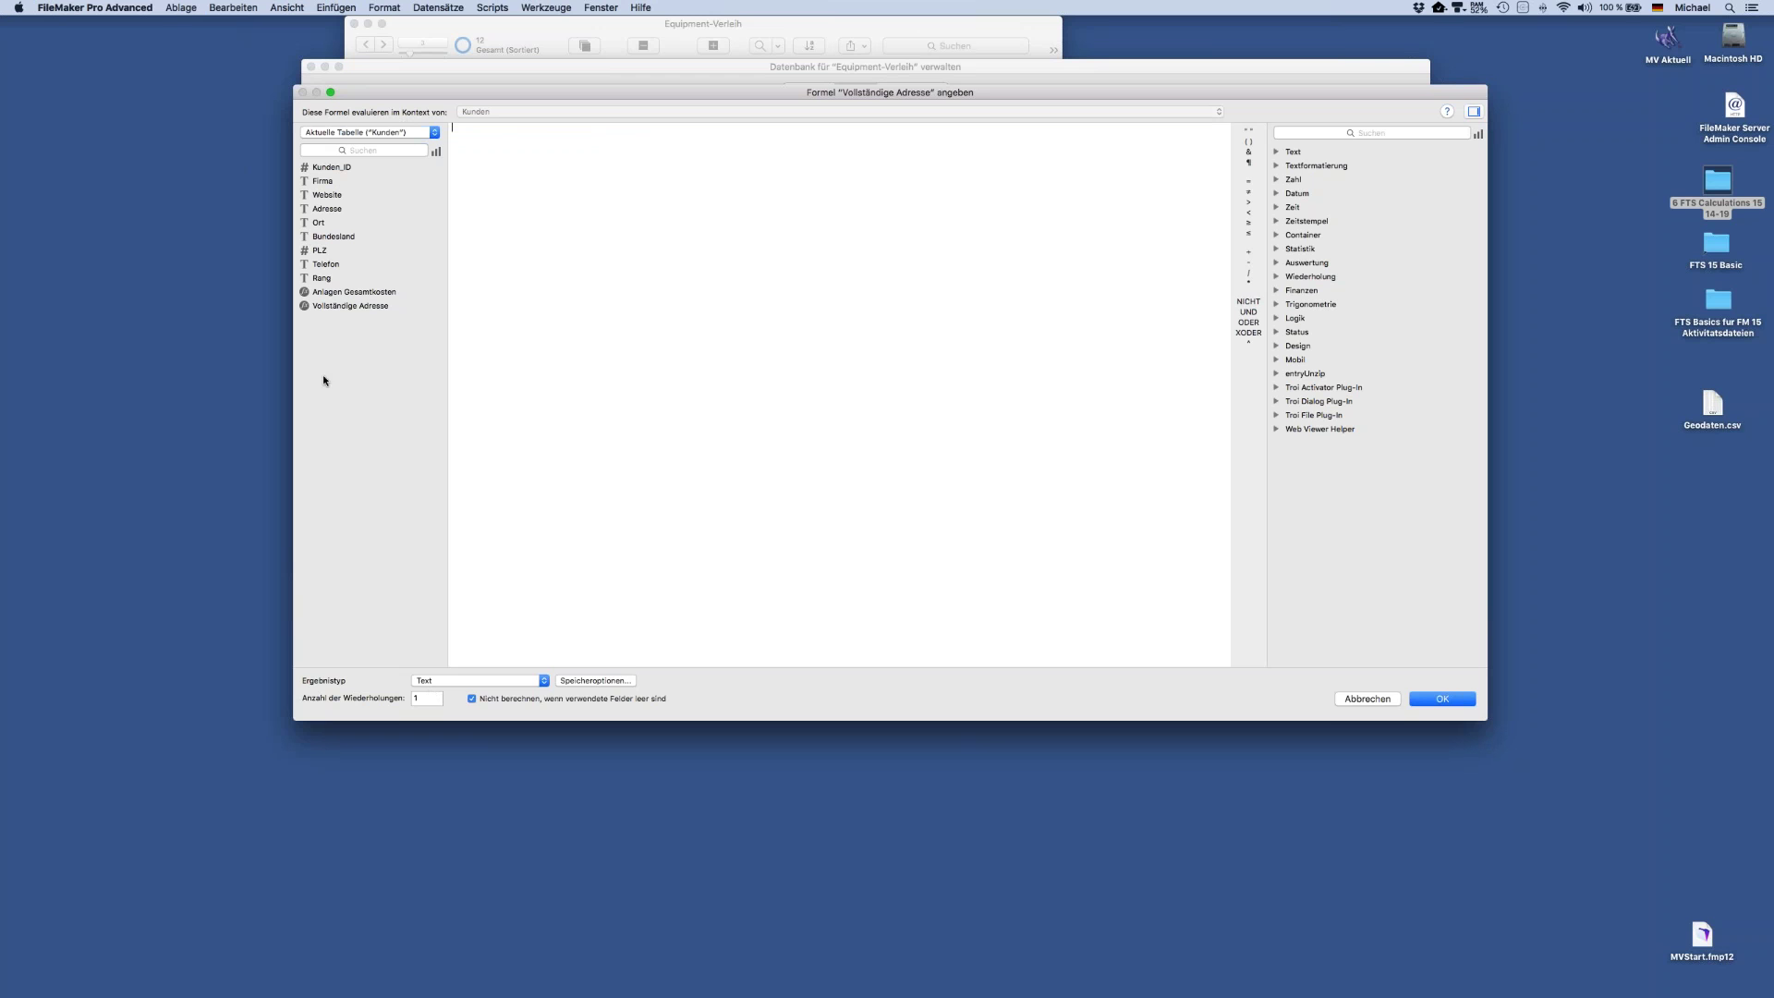
Rebuild the start of the formula from fields and operators as Adresse & "¶" & PLZ
{"action": "double_click", "coordinate": [327, 210]}
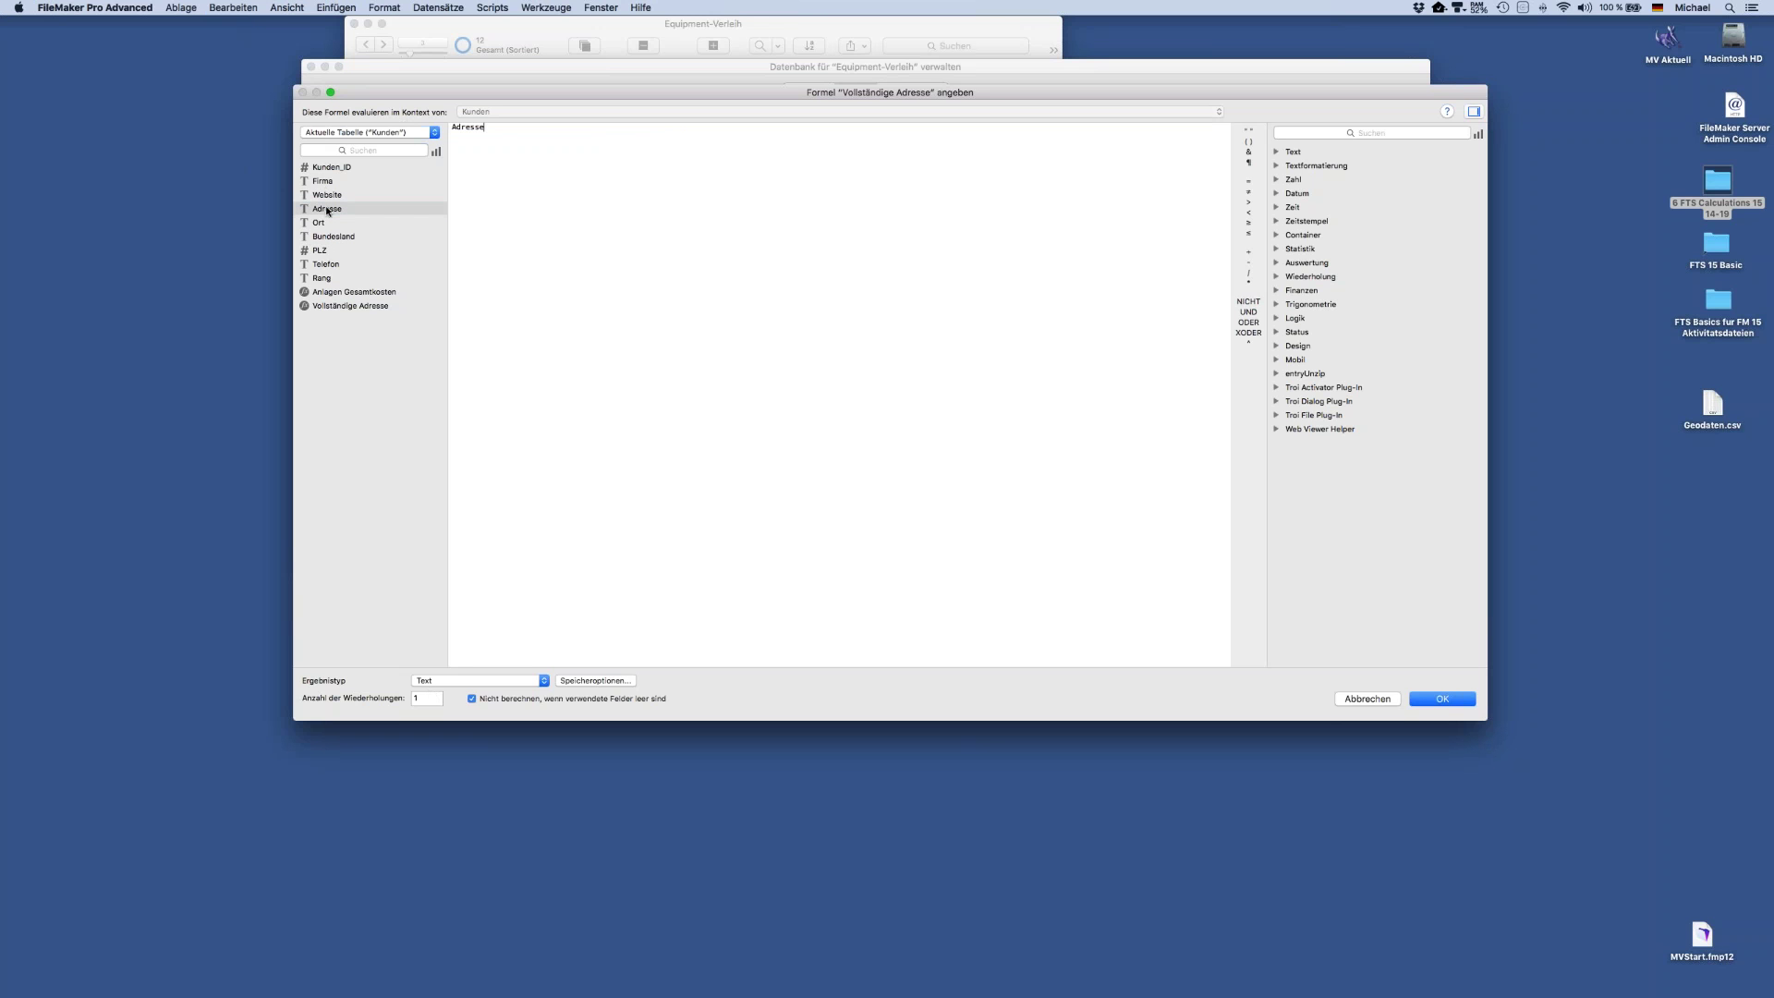
{"action": "left_click", "coordinate": [1250, 152]}
{"action": "left_click", "coordinate": [1249, 163]}
{"action": "left_click", "coordinate": [1248, 131]}
{"action": "left_click", "coordinate": [1249, 162]}
{"action": "left_click", "coordinate": [1248, 152]}
{"action": "left_click", "coordinate": [516, 129]}
{"action": "key", "text": "BackSpace"}
{"action": "left_click", "coordinate": [1248, 152]}
{"action": "double_click", "coordinate": [320, 251]}
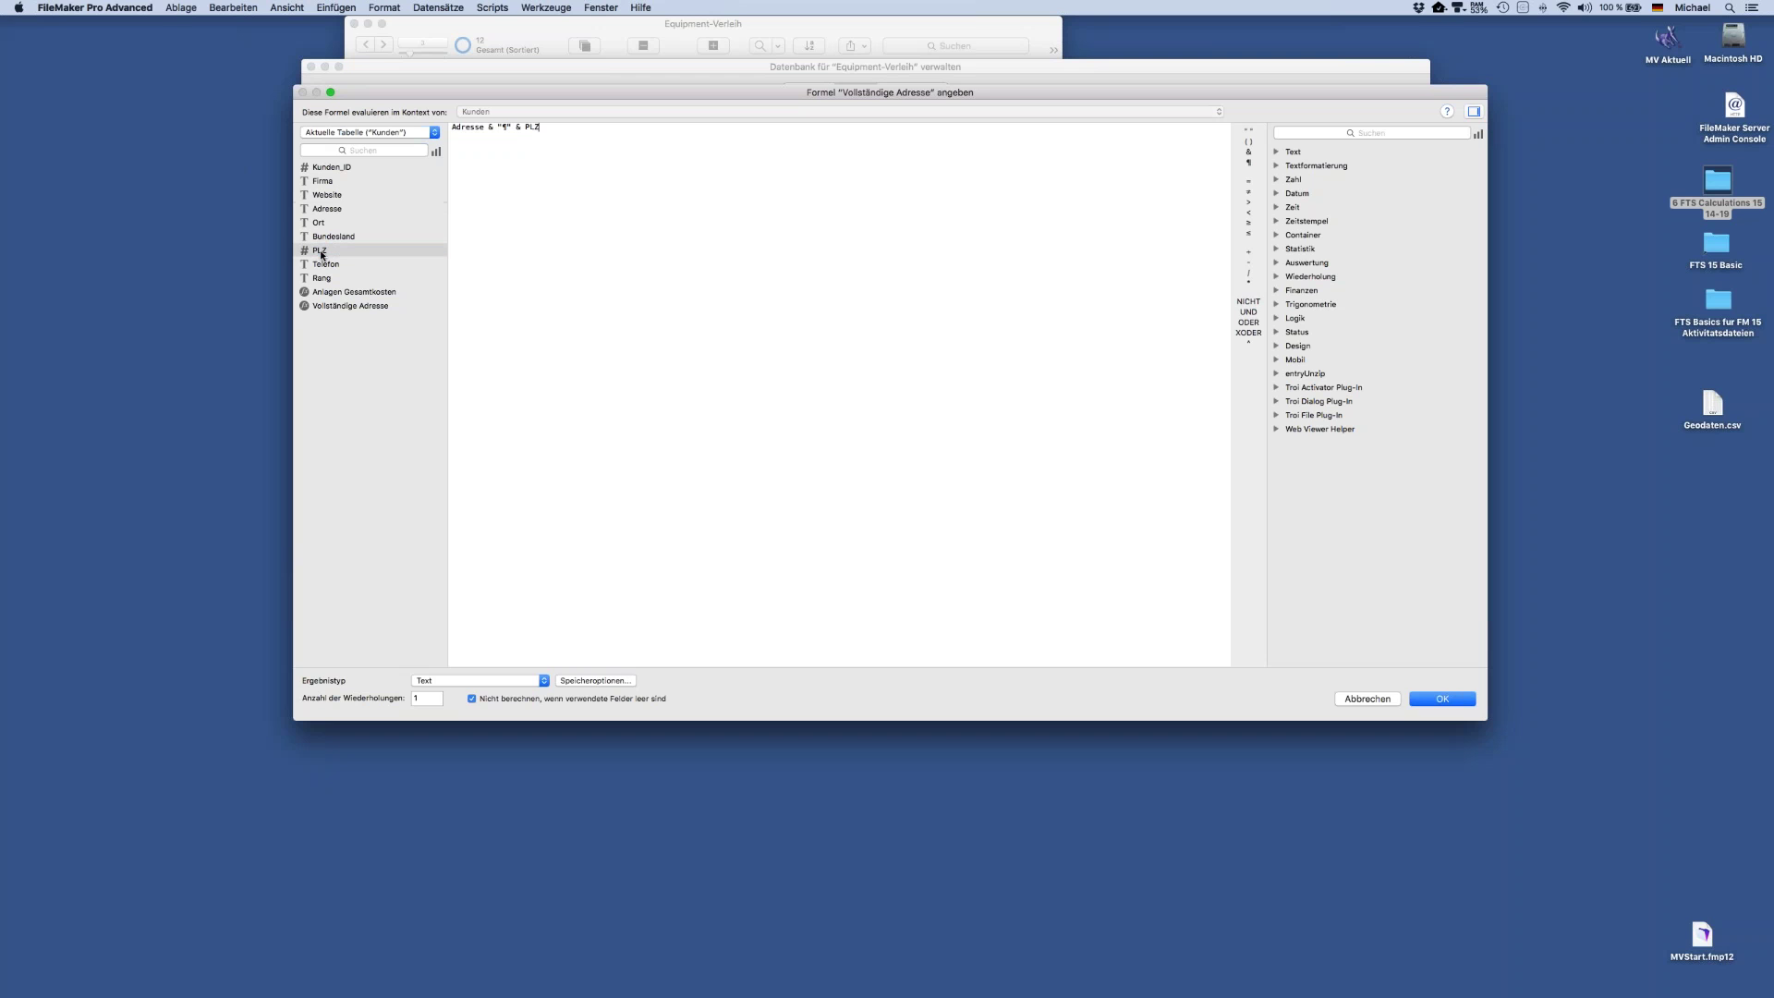
Extend the formula with the separator " - " and the field Ort, joined with &
{"action": "left_click", "coordinate": [1248, 151]}
{"action": "left_click", "coordinate": [1251, 131]}
{"action": "left_click", "coordinate": [1248, 151]}
{"action": "double_click", "coordinate": [320, 224]}
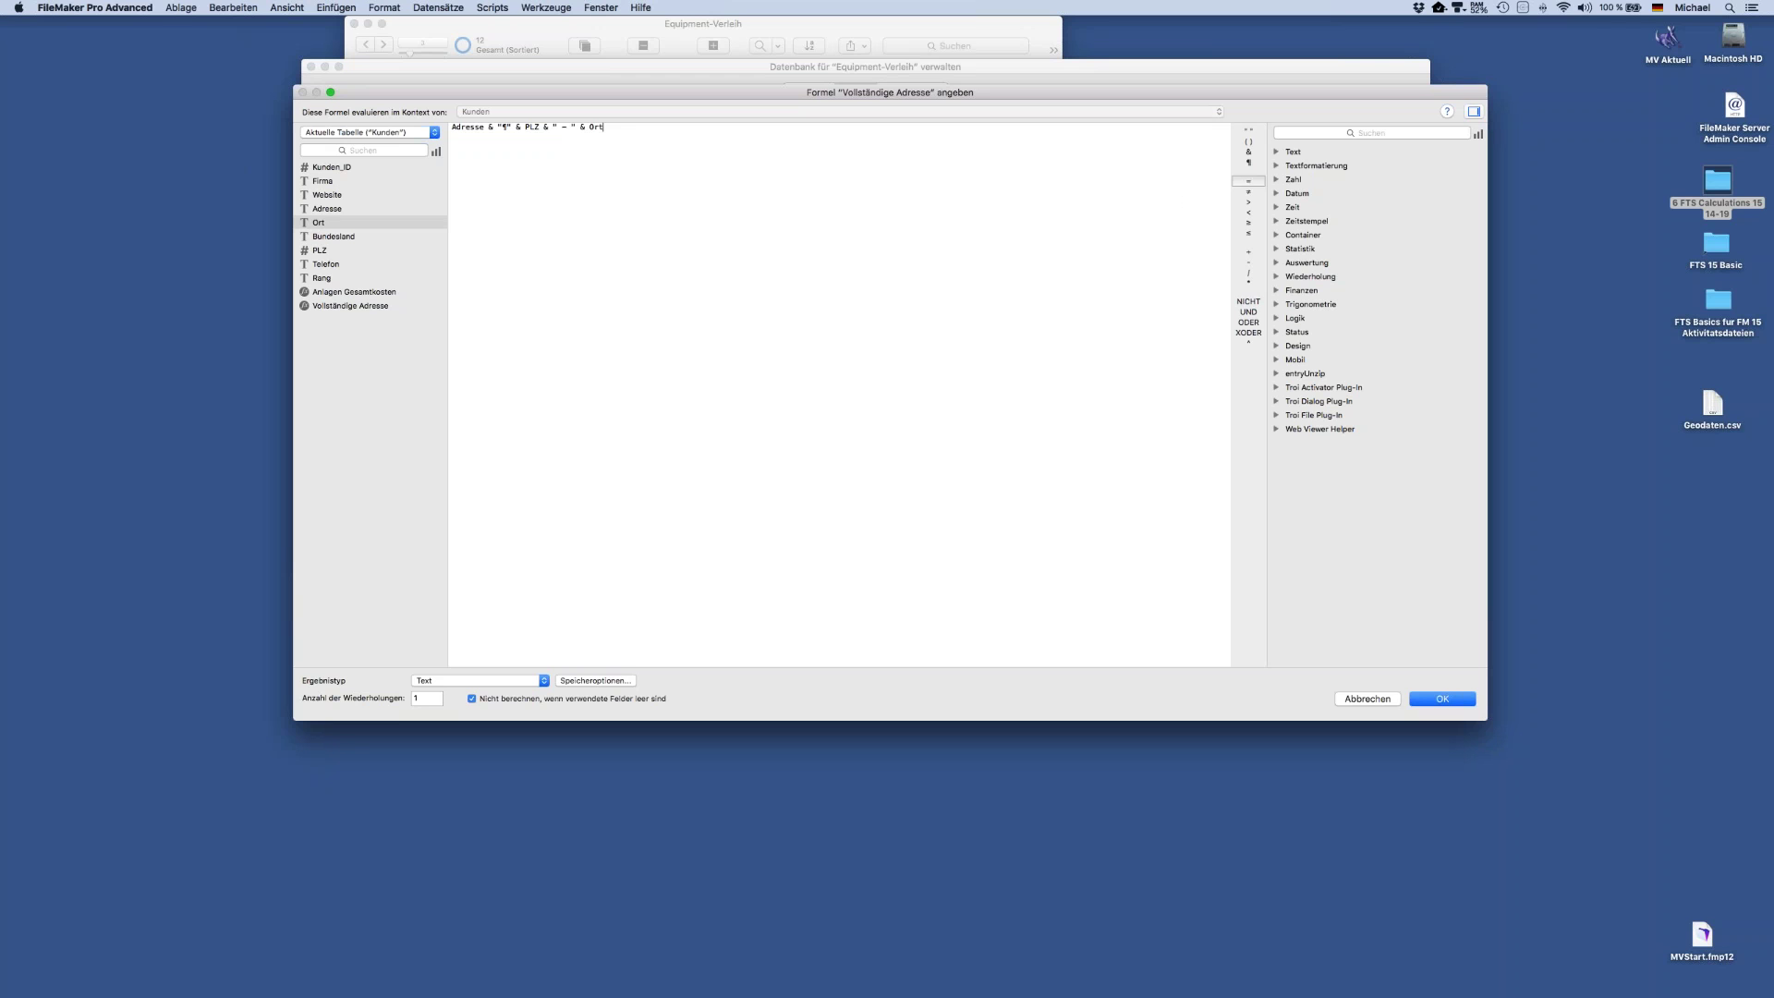
Add a quoted line break "¶" before Ort and another one after it, joined with &
{"action": "left_click", "coordinate": [1249, 152]}
{"action": "left_click", "coordinate": [1249, 131]}
{"action": "left_click", "coordinate": [1249, 162]}
{"action": "left_click_drag", "start_coordinate": [617, 126], "coordinate": [644, 128]}
{"action": "key", "text": "BackSpace"}
{"action": "left_click", "coordinate": [586, 127]}
{"action": "type", "text": "\"¶\""}
{"action": "left_click", "coordinate": [587, 127]}
{"action": "left_click", "coordinate": [608, 127]}
{"action": "left_click", "coordinate": [1248, 152]}
{"action": "key", "text": "super+v"}
Append the field Bundesland, join it with & to the last "¶" and review the whole expression
{"action": "double_click", "coordinate": [333, 237]}
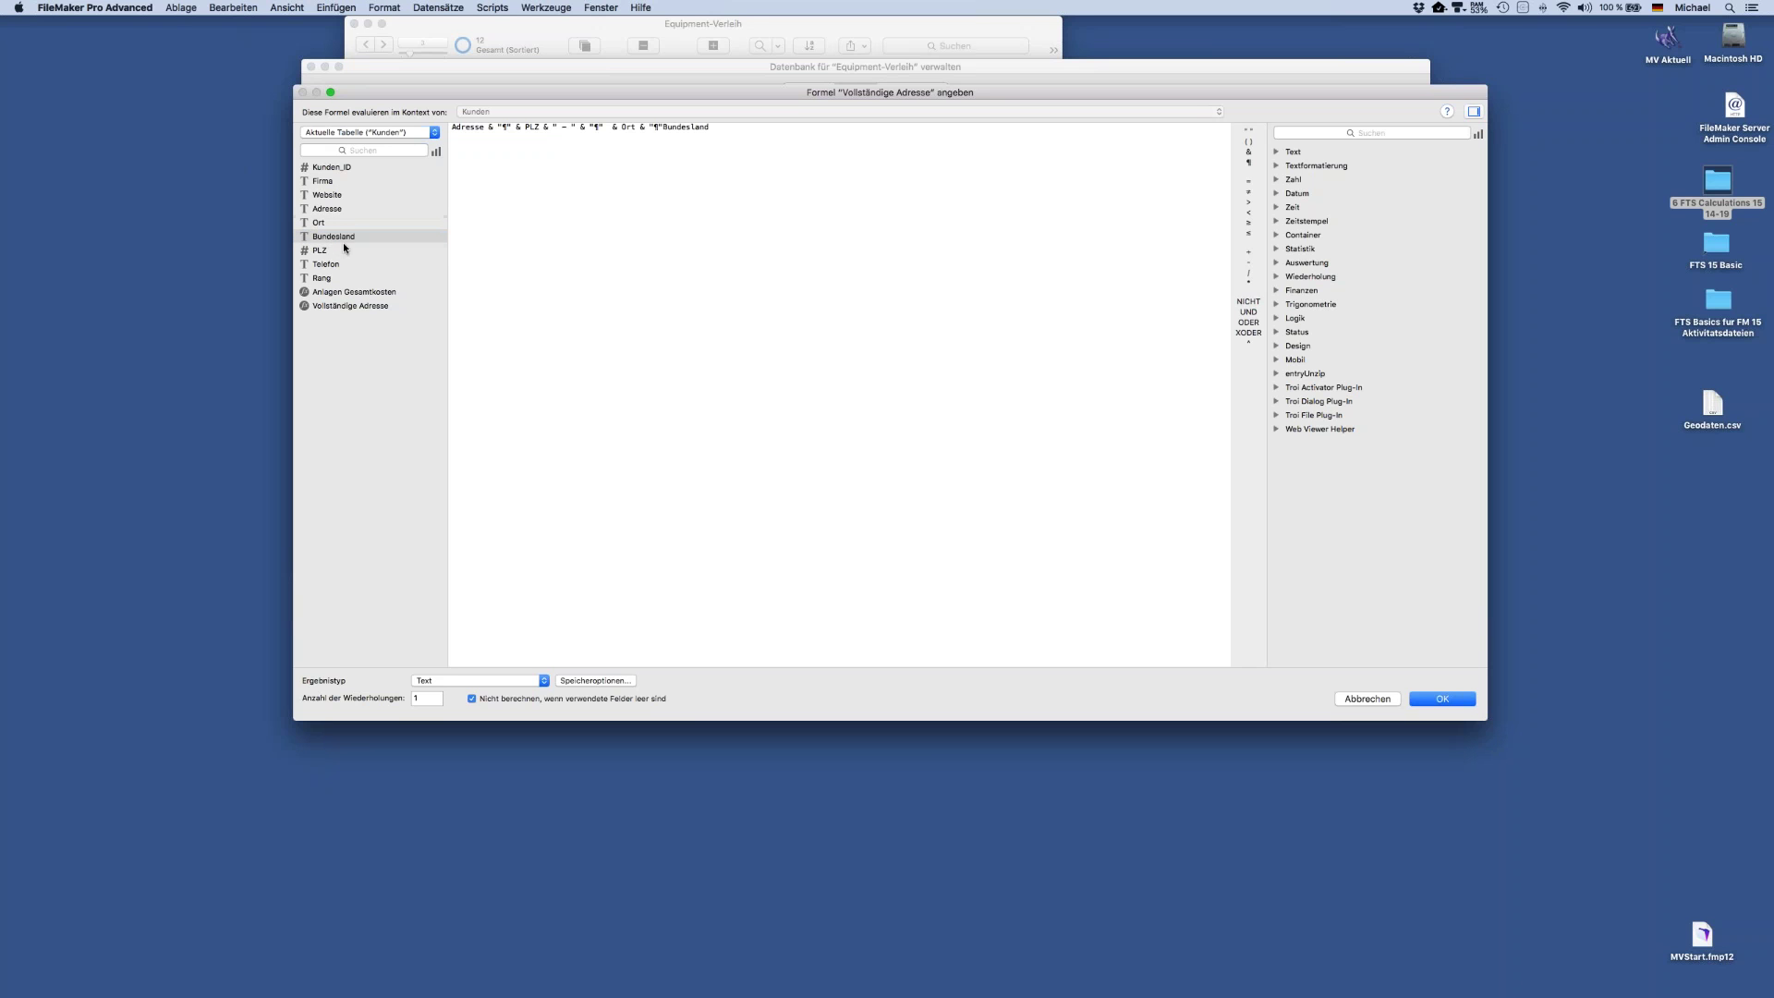
{"action": "left_click", "coordinate": [661, 128]}
{"action": "type", "text": "\""}
{"action": "left_click", "coordinate": [1249, 152]}
{"action": "left_click_drag", "start_coordinate": [727, 127], "coordinate": [364, 117]}
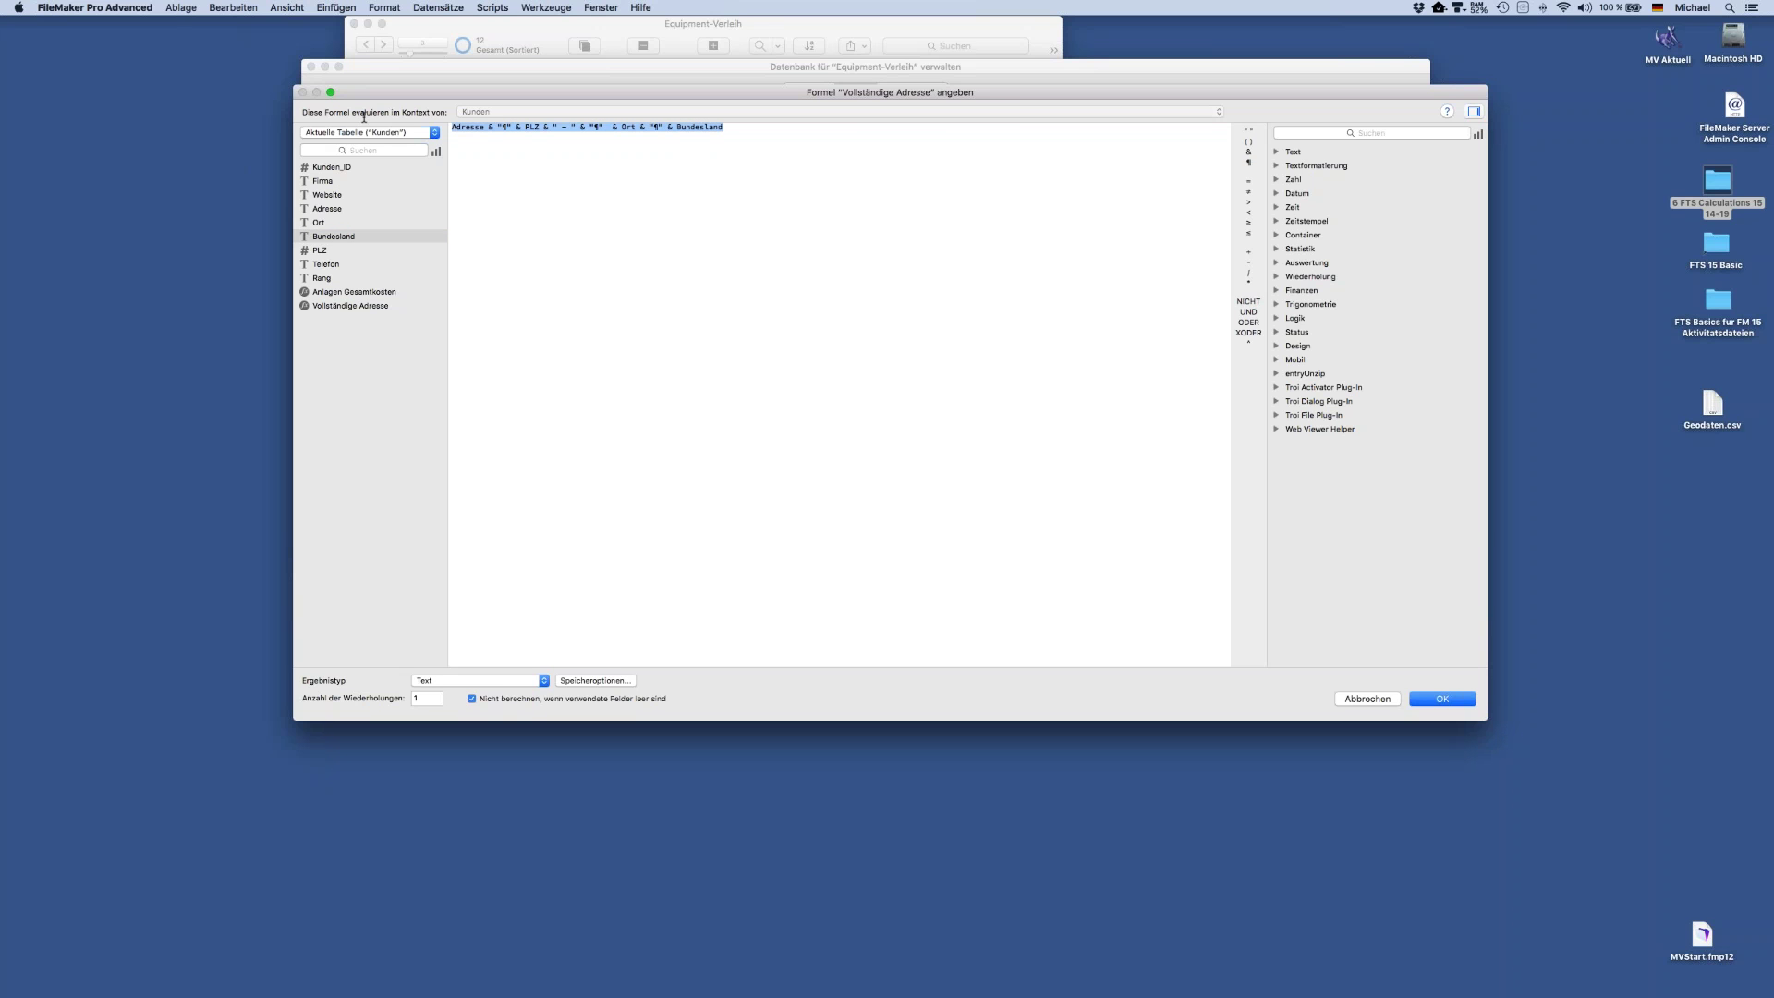
{"action": "key", "text": "Right"}
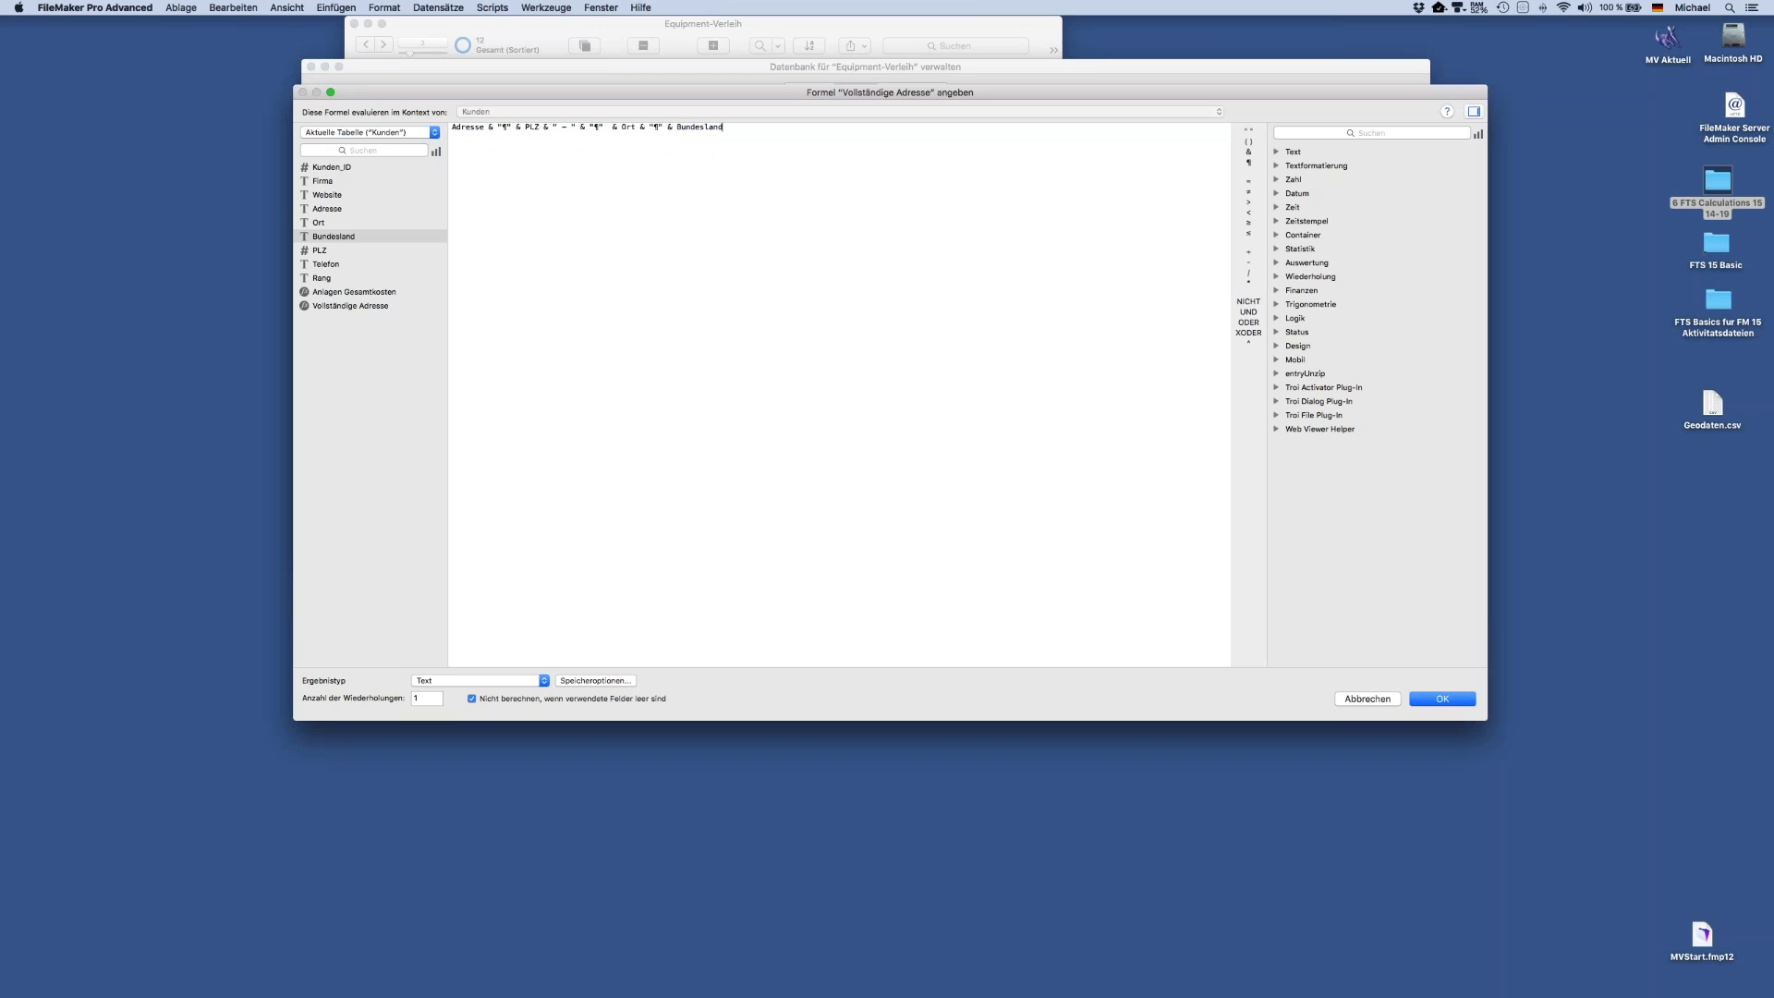
Insert the Falls function template above the address expression using the suggestions for "fall", and delete it again
{"action": "left_click", "coordinate": [452, 127]}
{"action": "key", "text": "Return"}
{"action": "key", "text": "Return"}
{"action": "type", "text": "fall"}
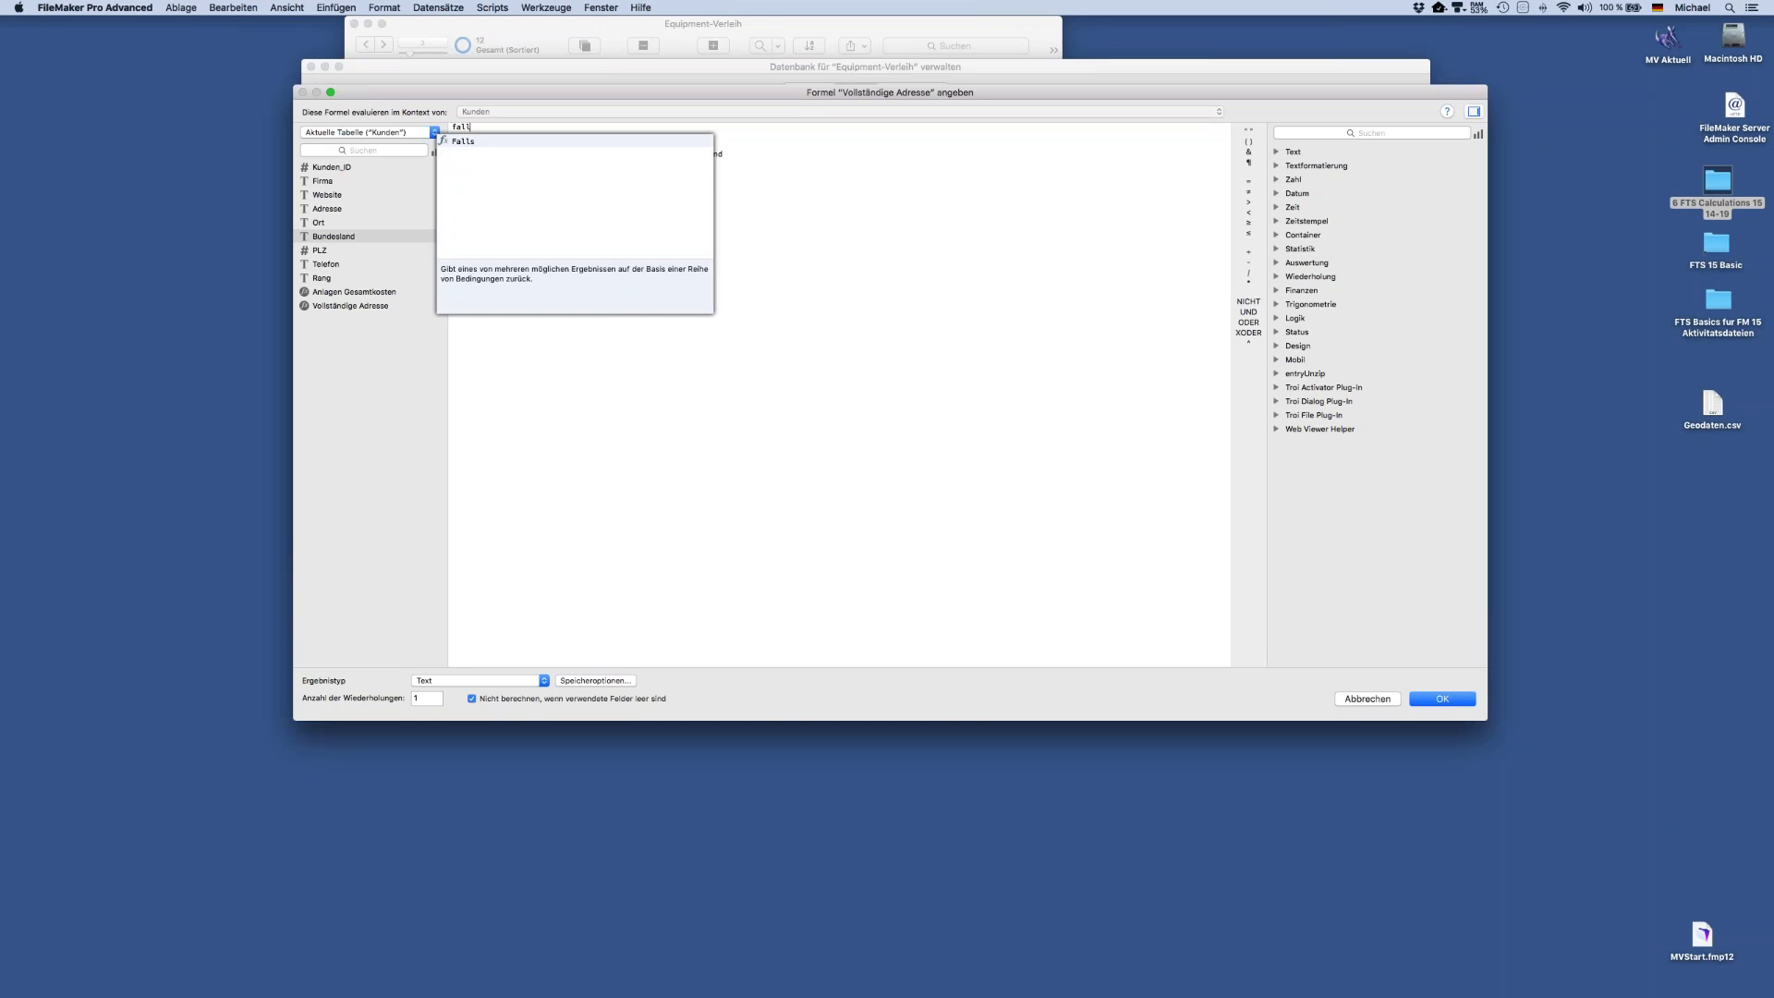
{"action": "left_click", "coordinate": [461, 144]}
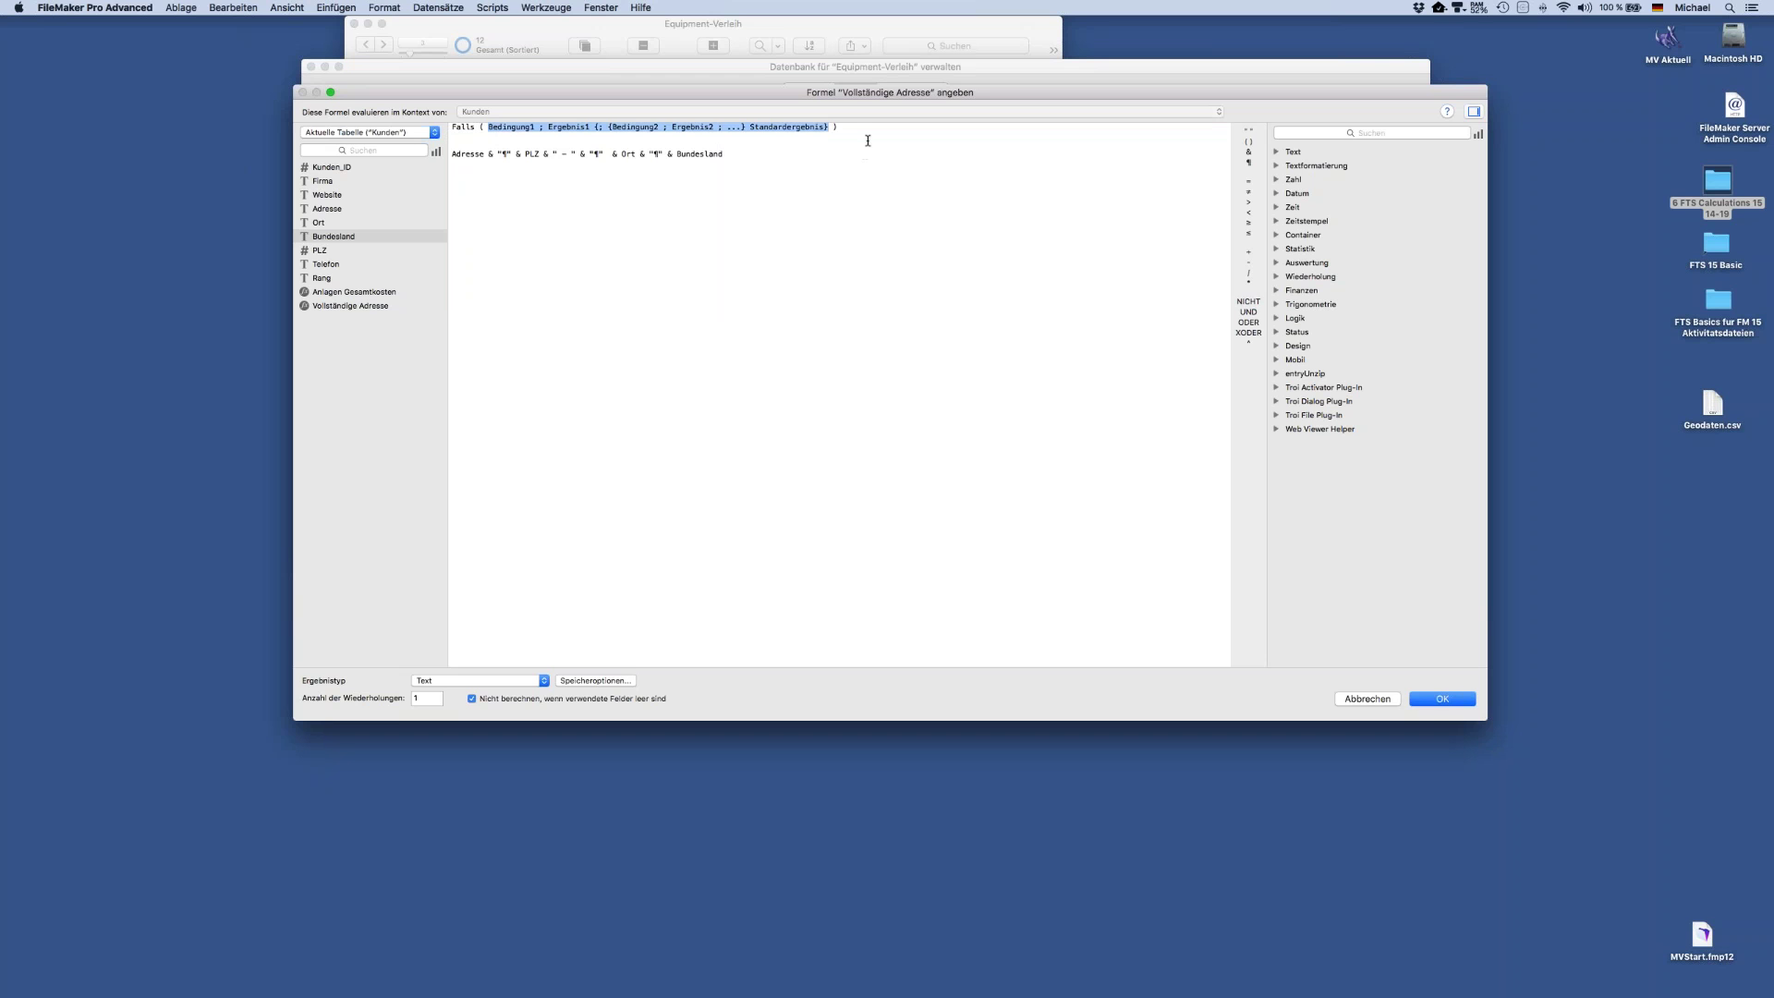
{"action": "left_click_drag", "start_coordinate": [839, 126], "coordinate": [543, 112]}
{"action": "left_click_drag", "start_coordinate": [853, 134], "coordinate": [344, 123]}
{"action": "key", "text": "BackSpace"}
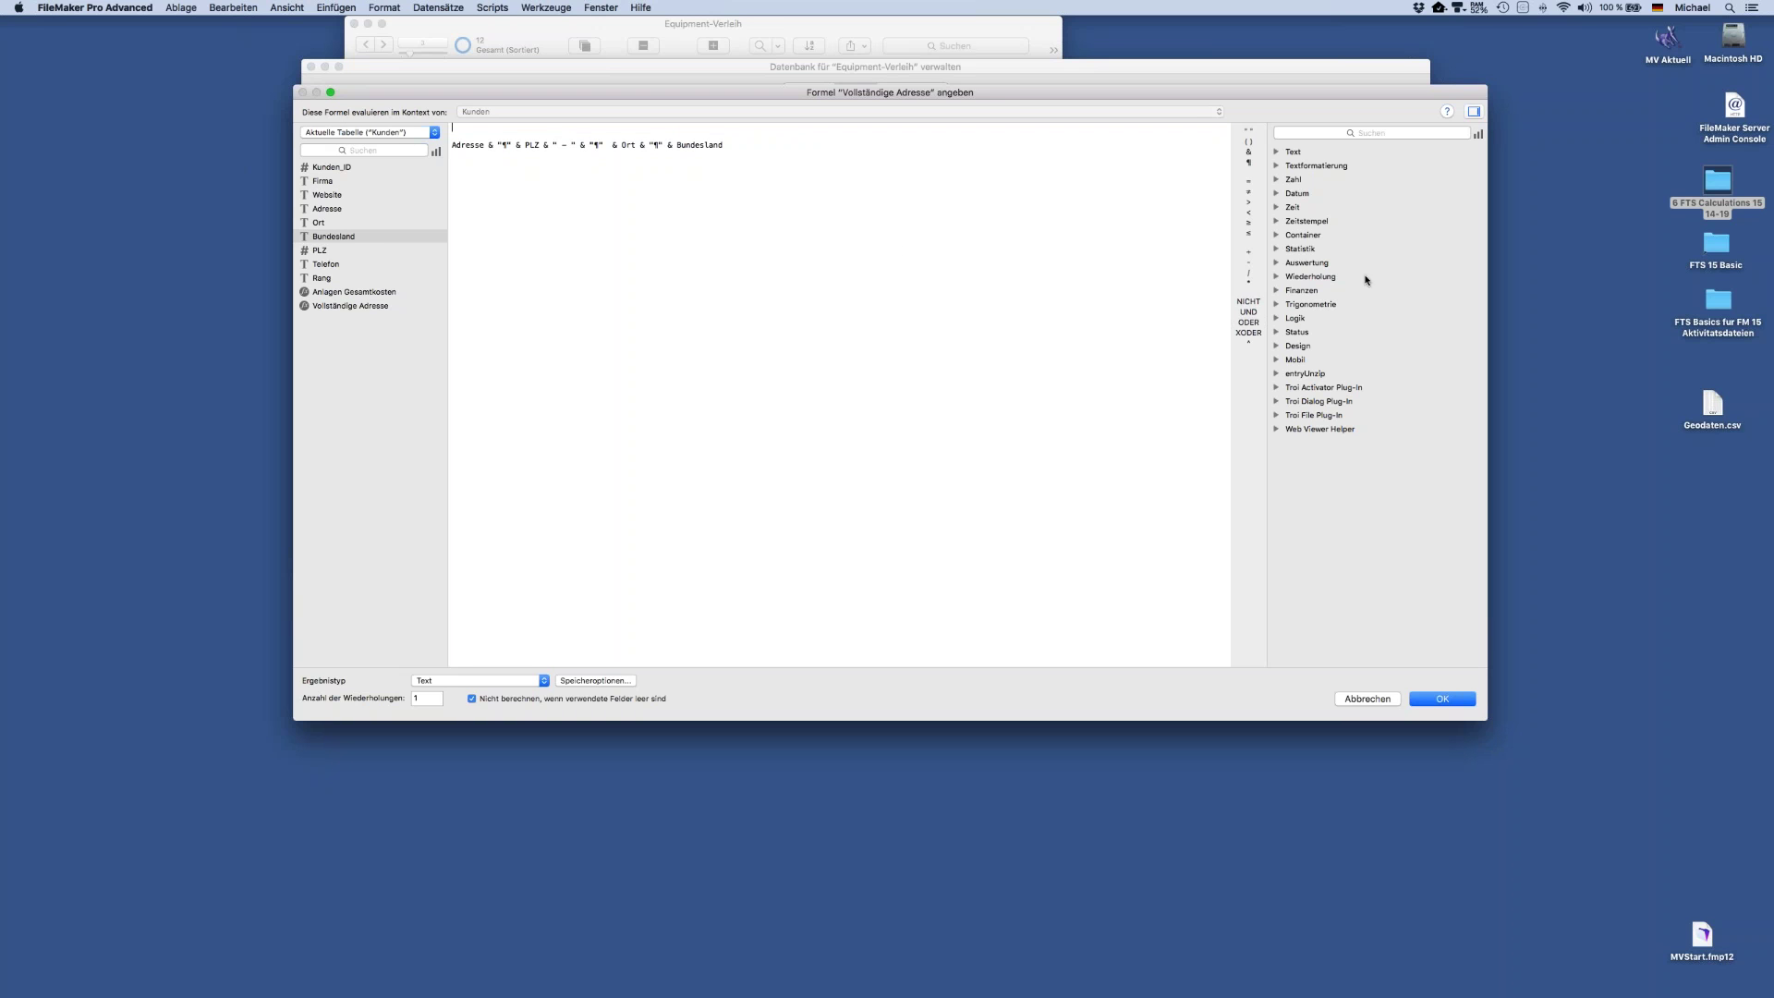
Open the online help for the formula dialog, skim the page and go to the Funktionen reference
{"action": "left_click", "coordinate": [1447, 112]}
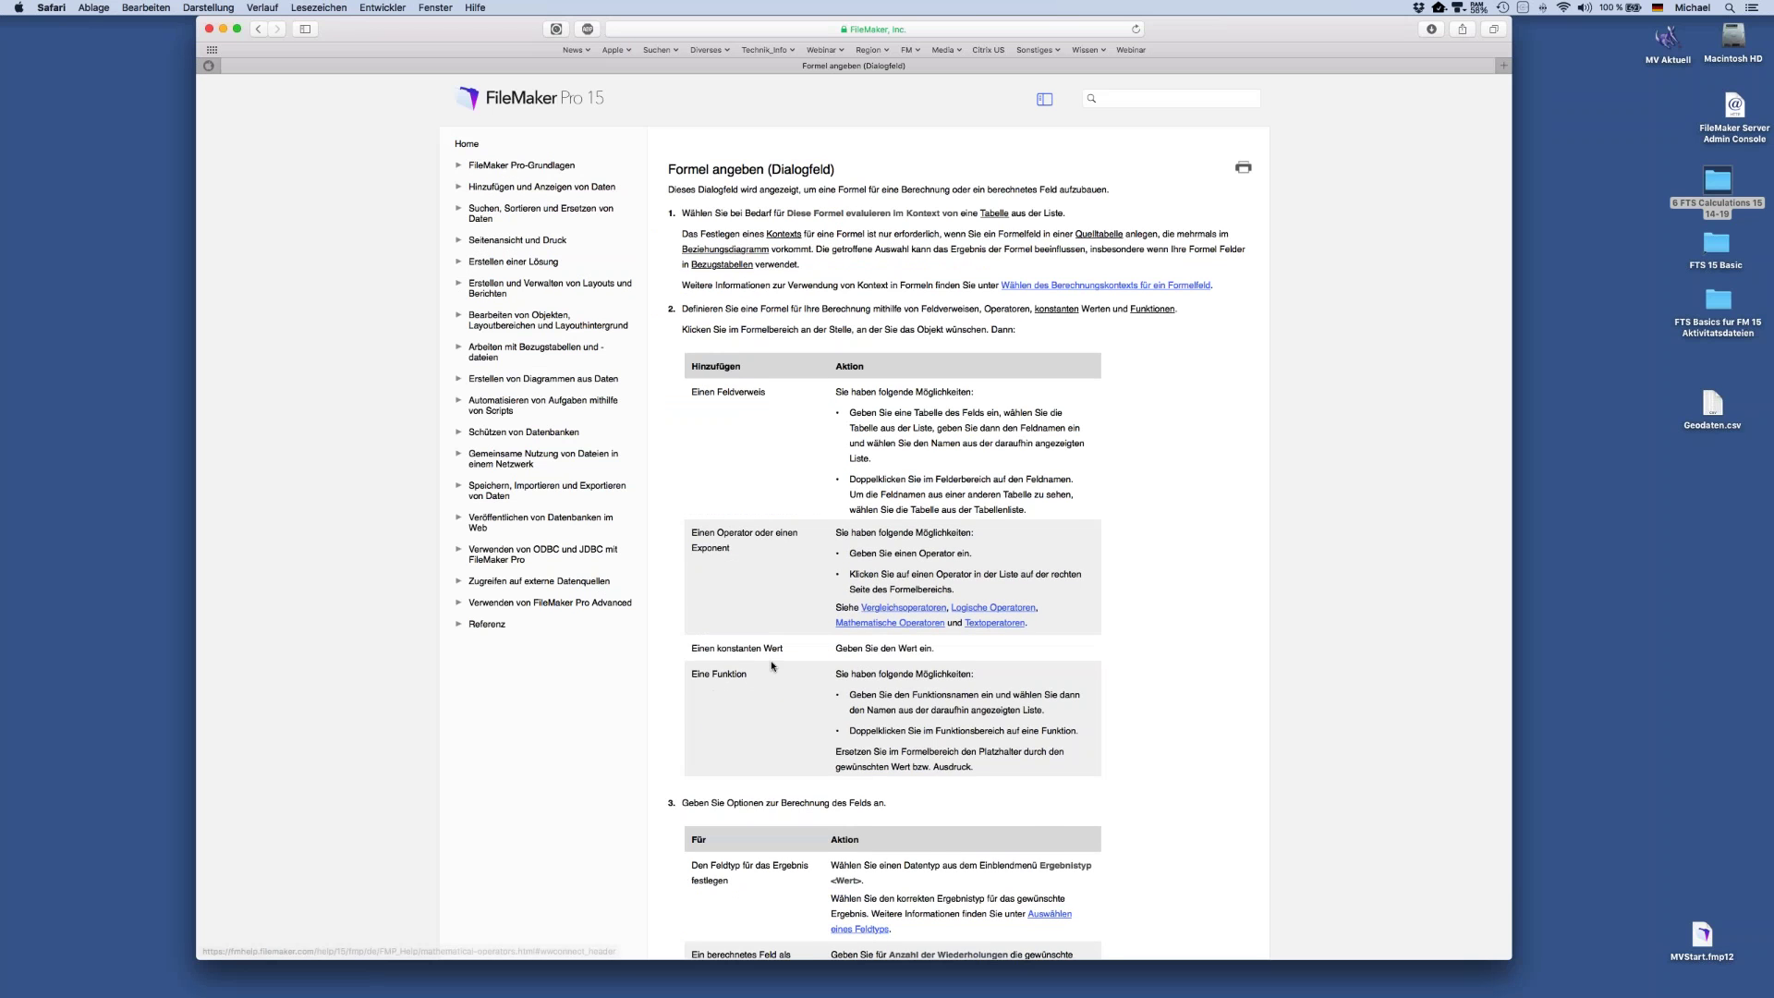
{"action": "scroll", "coordinate": [774, 663], "scroll_direction": "down", "scroll_amount": 10}
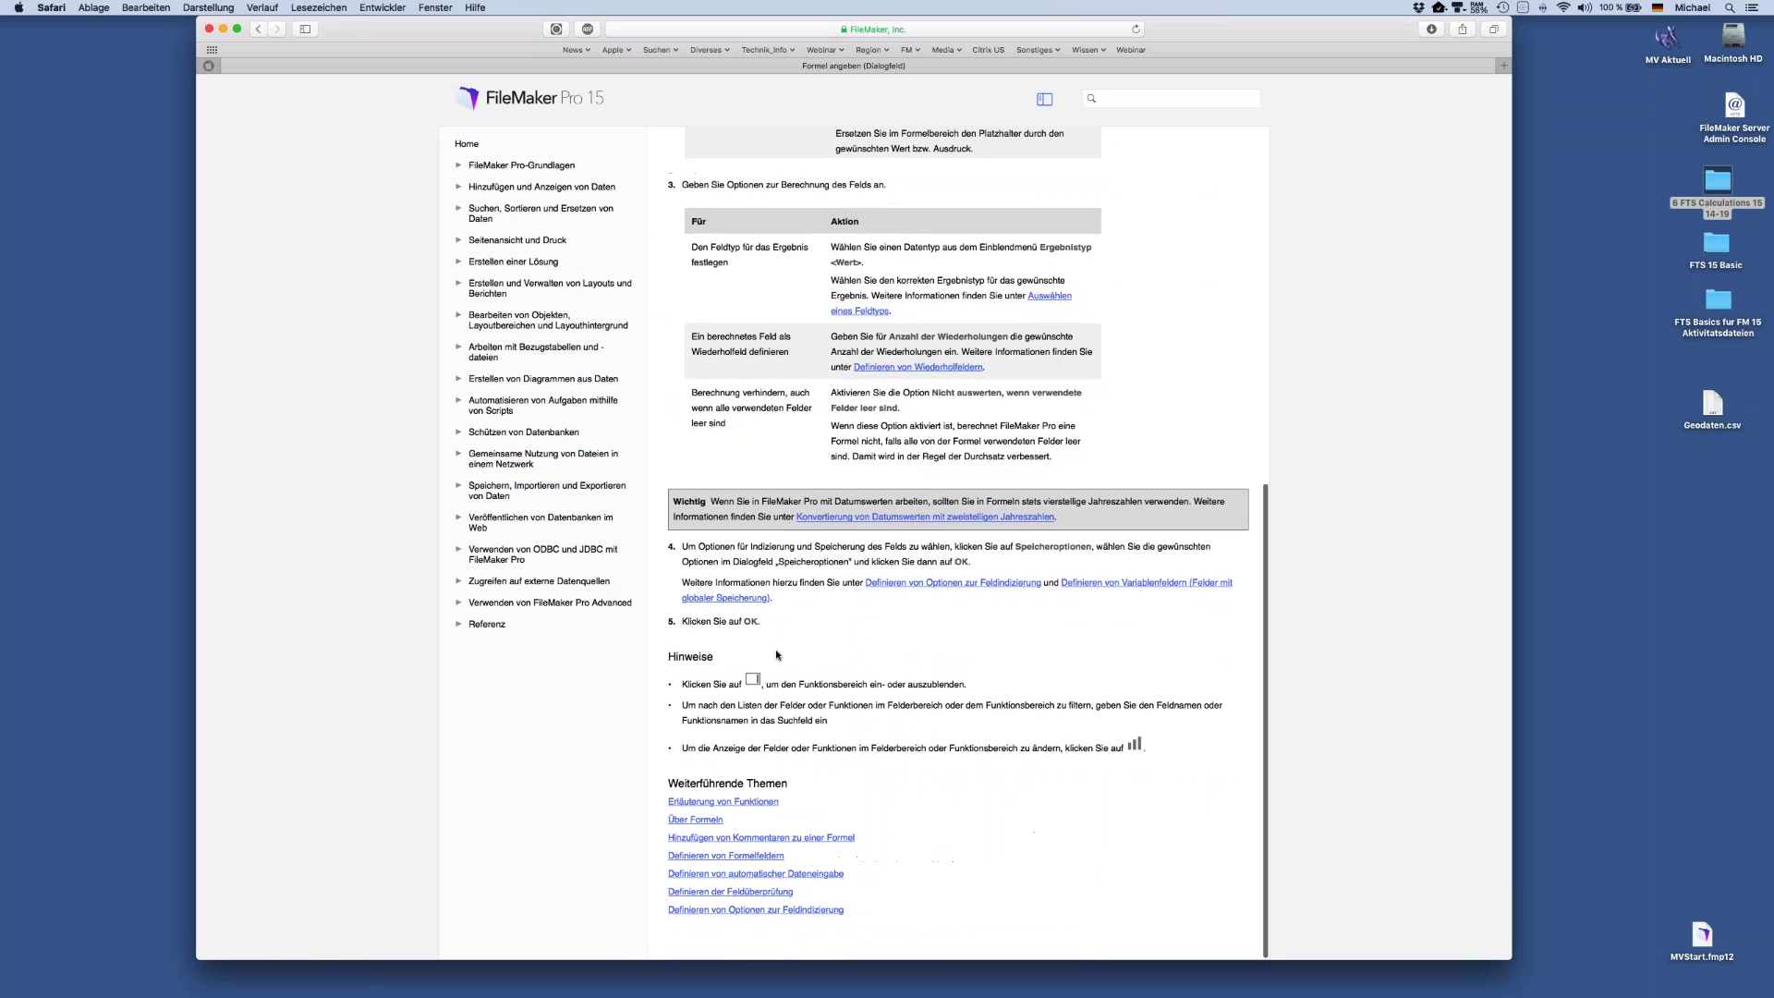
{"action": "scroll", "coordinate": [775, 663], "scroll_direction": "up", "scroll_amount": 10}
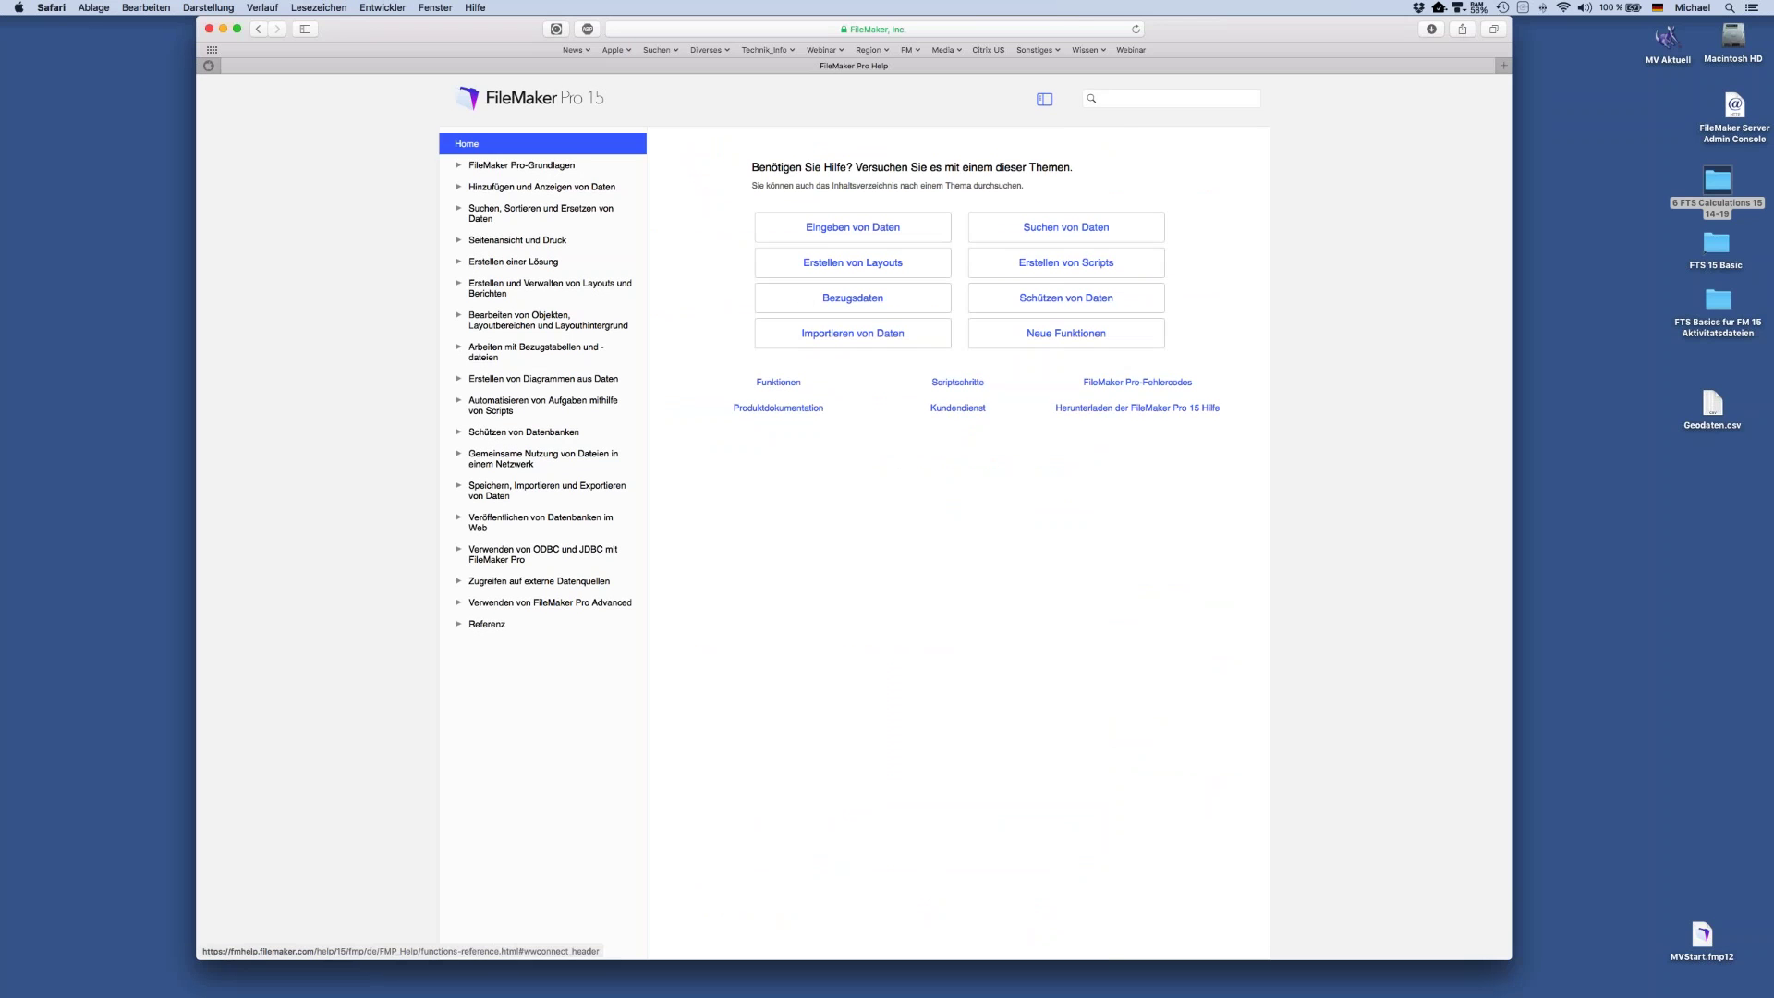
{"action": "left_click", "coordinate": [775, 383]}
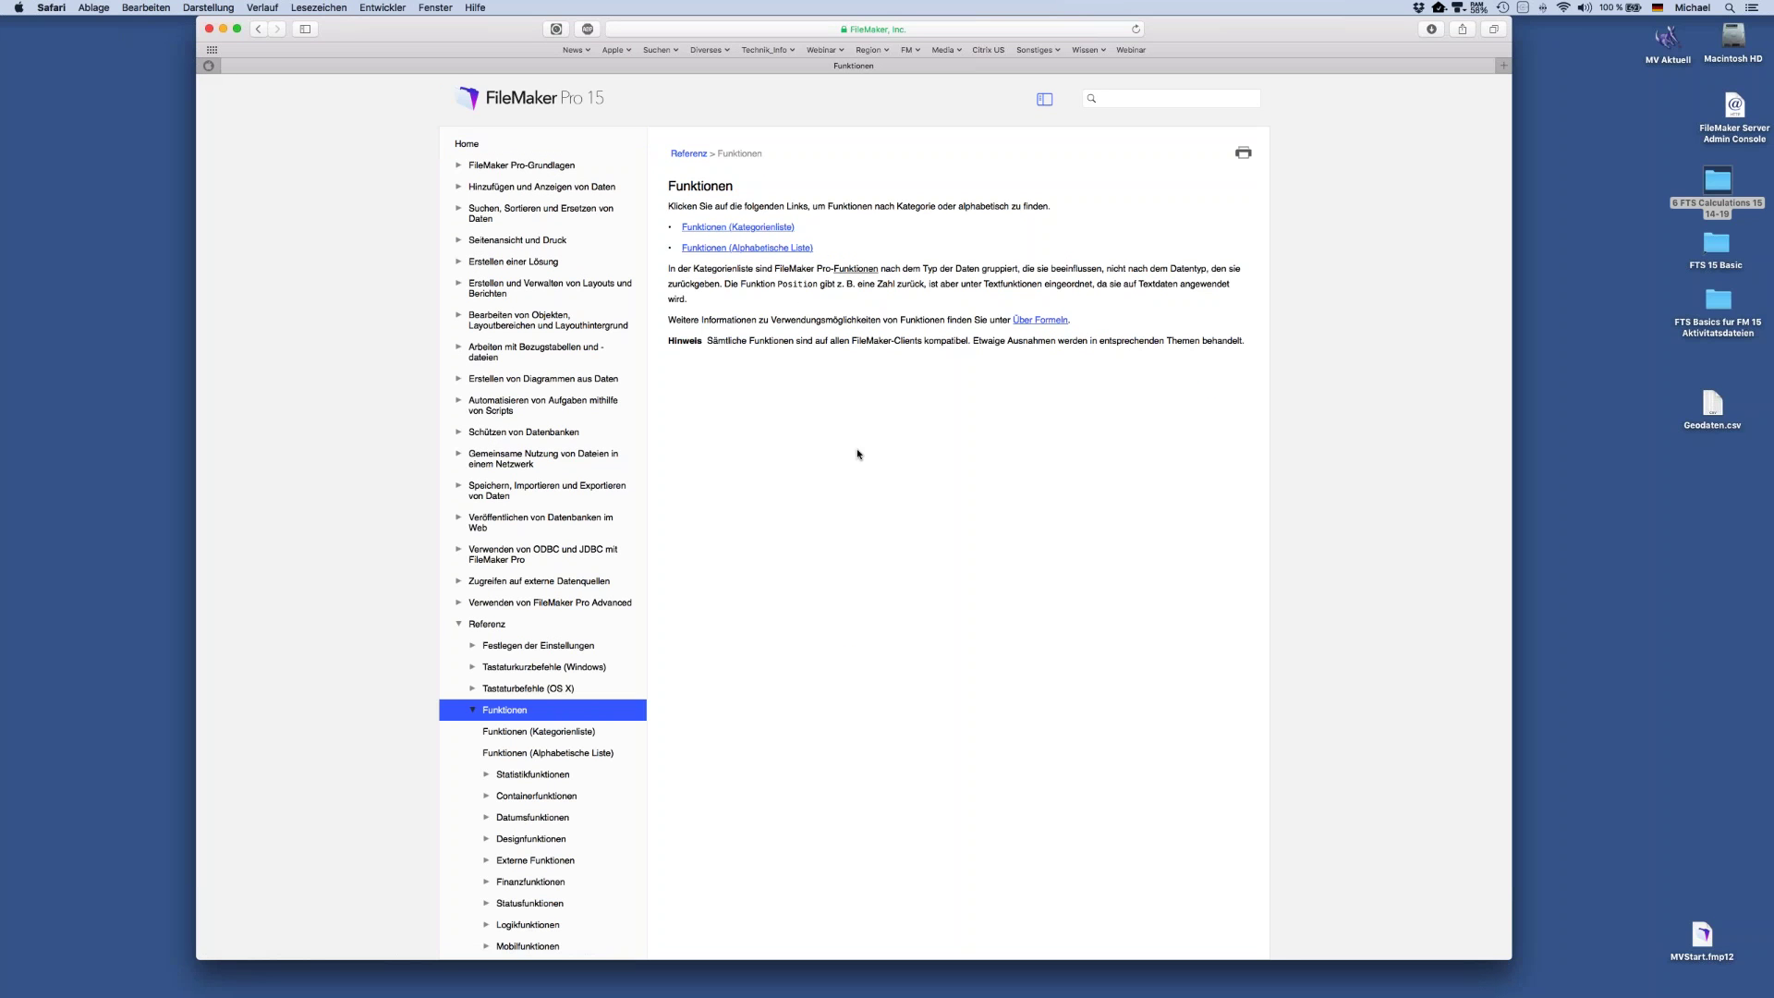
Search the help for "falls", read the article on the Falls function and close the help window
{"action": "left_click", "coordinate": [1112, 98]}
{"action": "type", "text": "falls"}
{"action": "key", "text": "Return"}
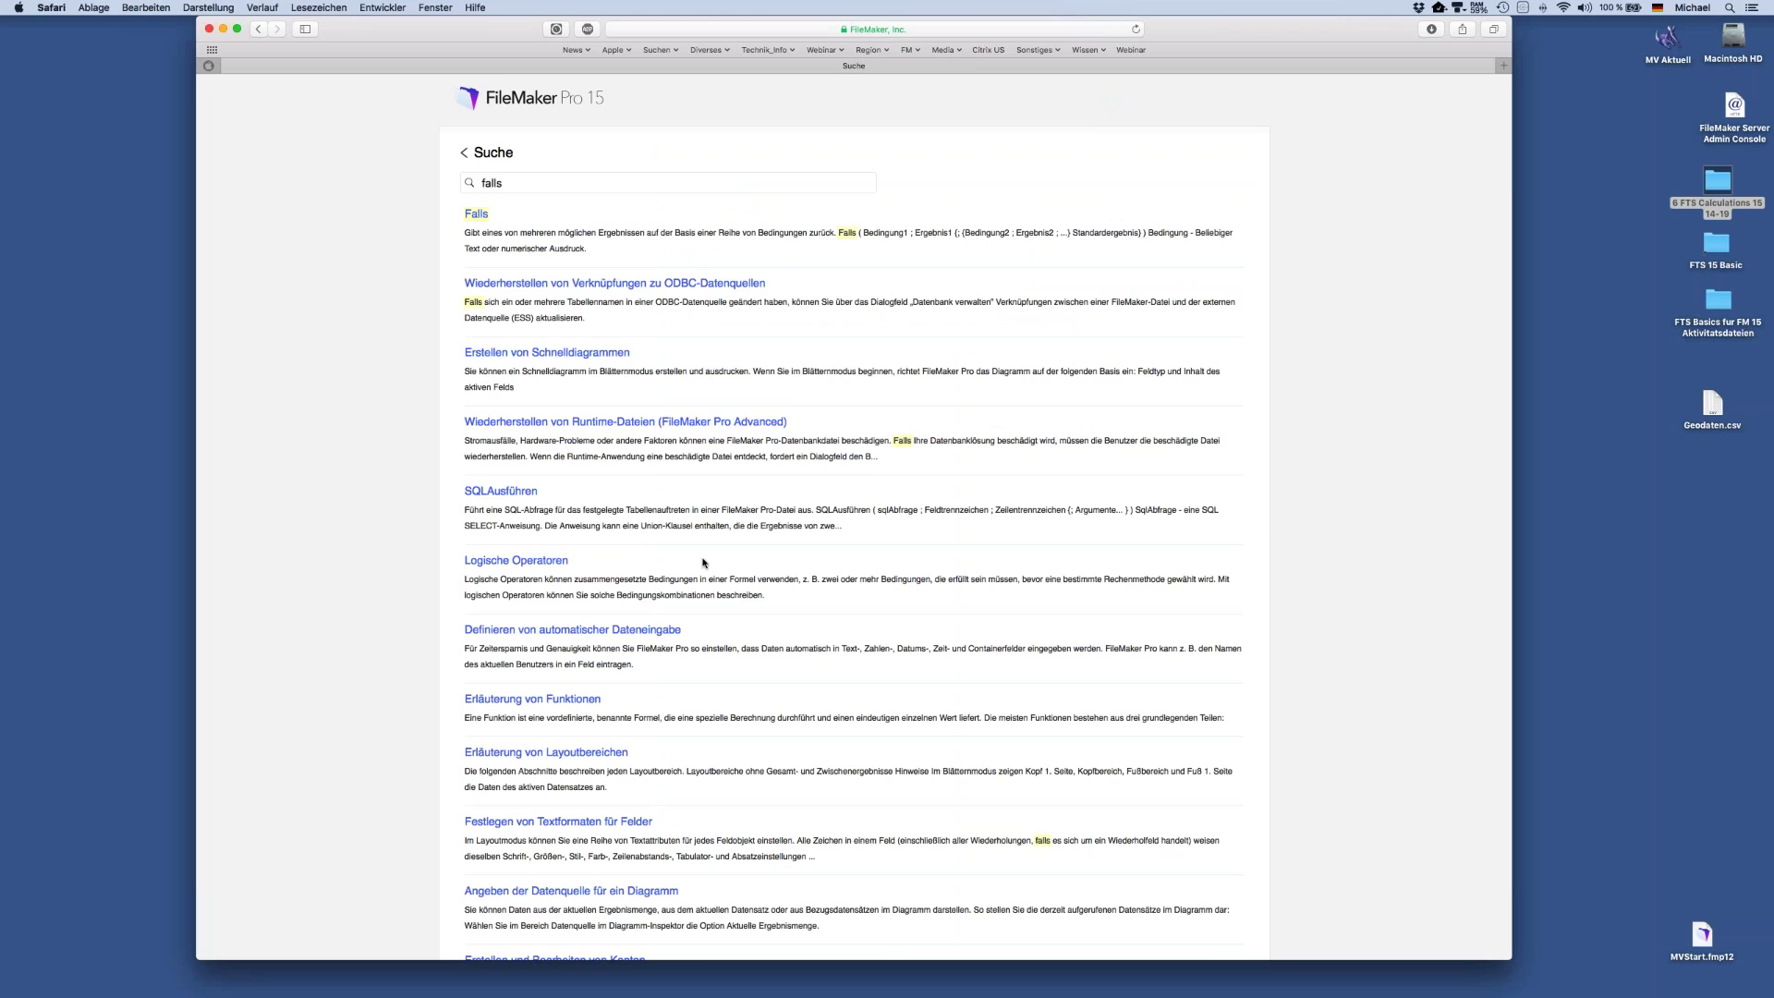
{"action": "scroll", "coordinate": [705, 564], "scroll_direction": "down", "scroll_amount": 5}
{"action": "scroll", "coordinate": [704, 564], "scroll_direction": "down", "scroll_amount": 6}
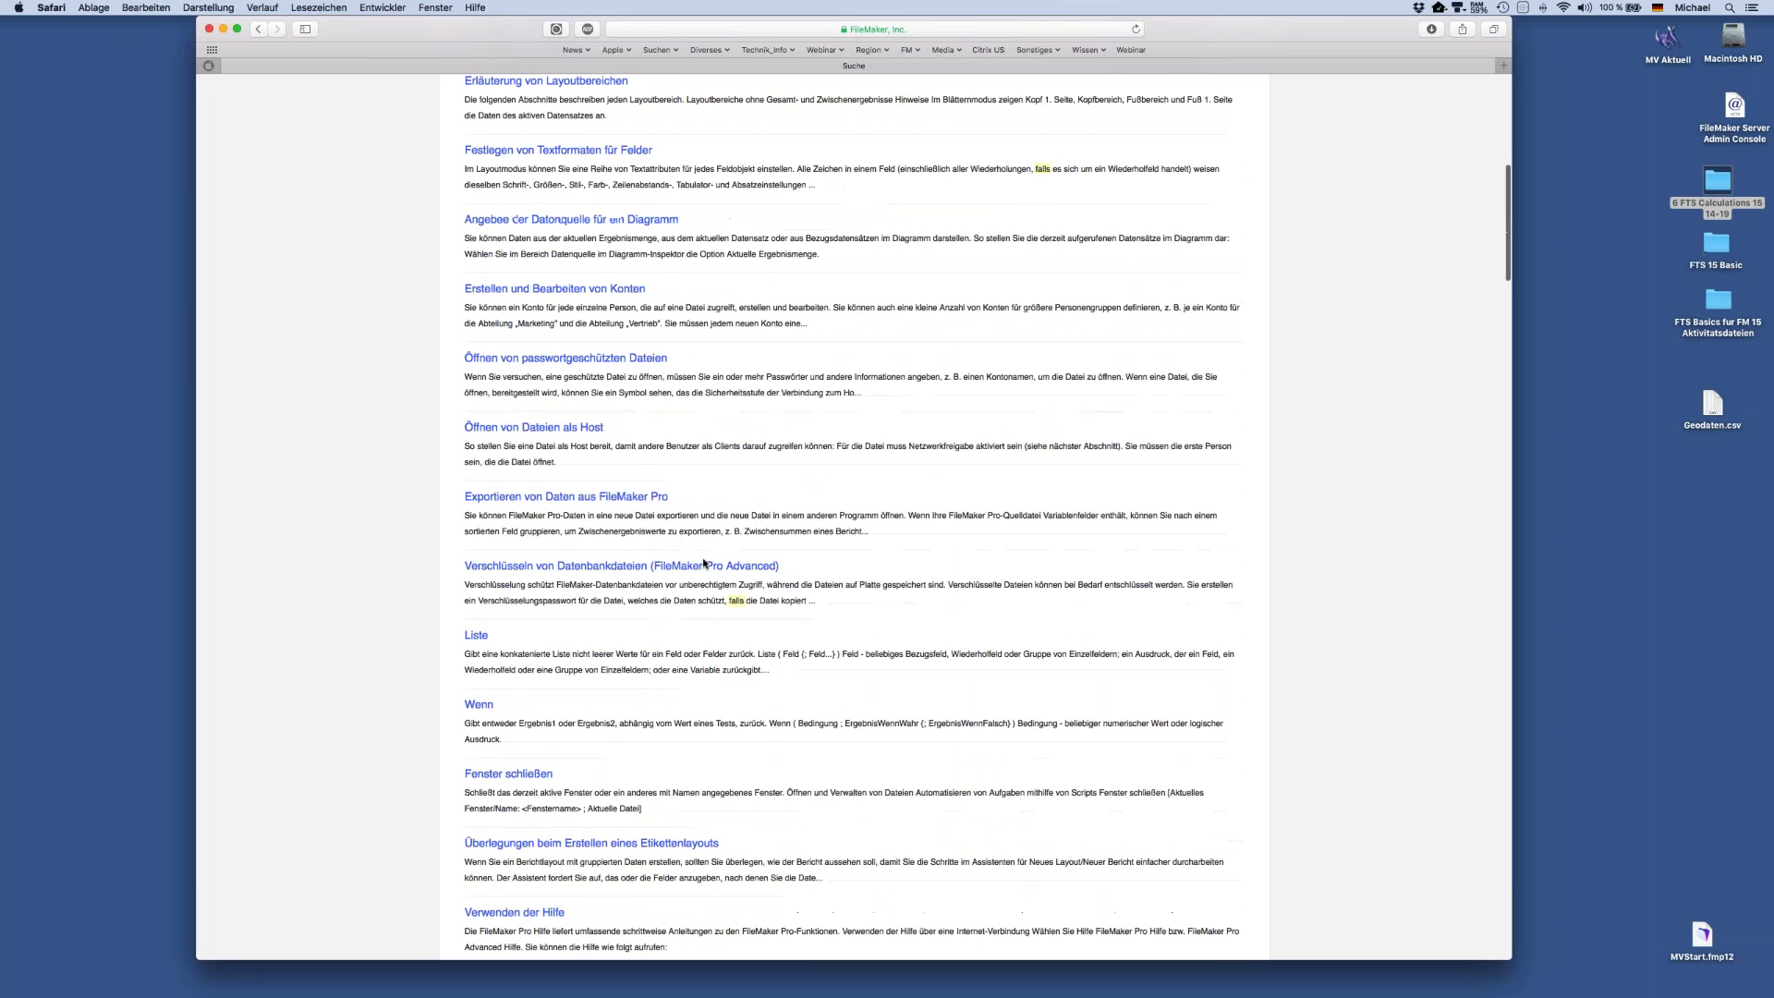
{"action": "scroll", "coordinate": [753, 632], "scroll_direction": "down", "scroll_amount": 20}
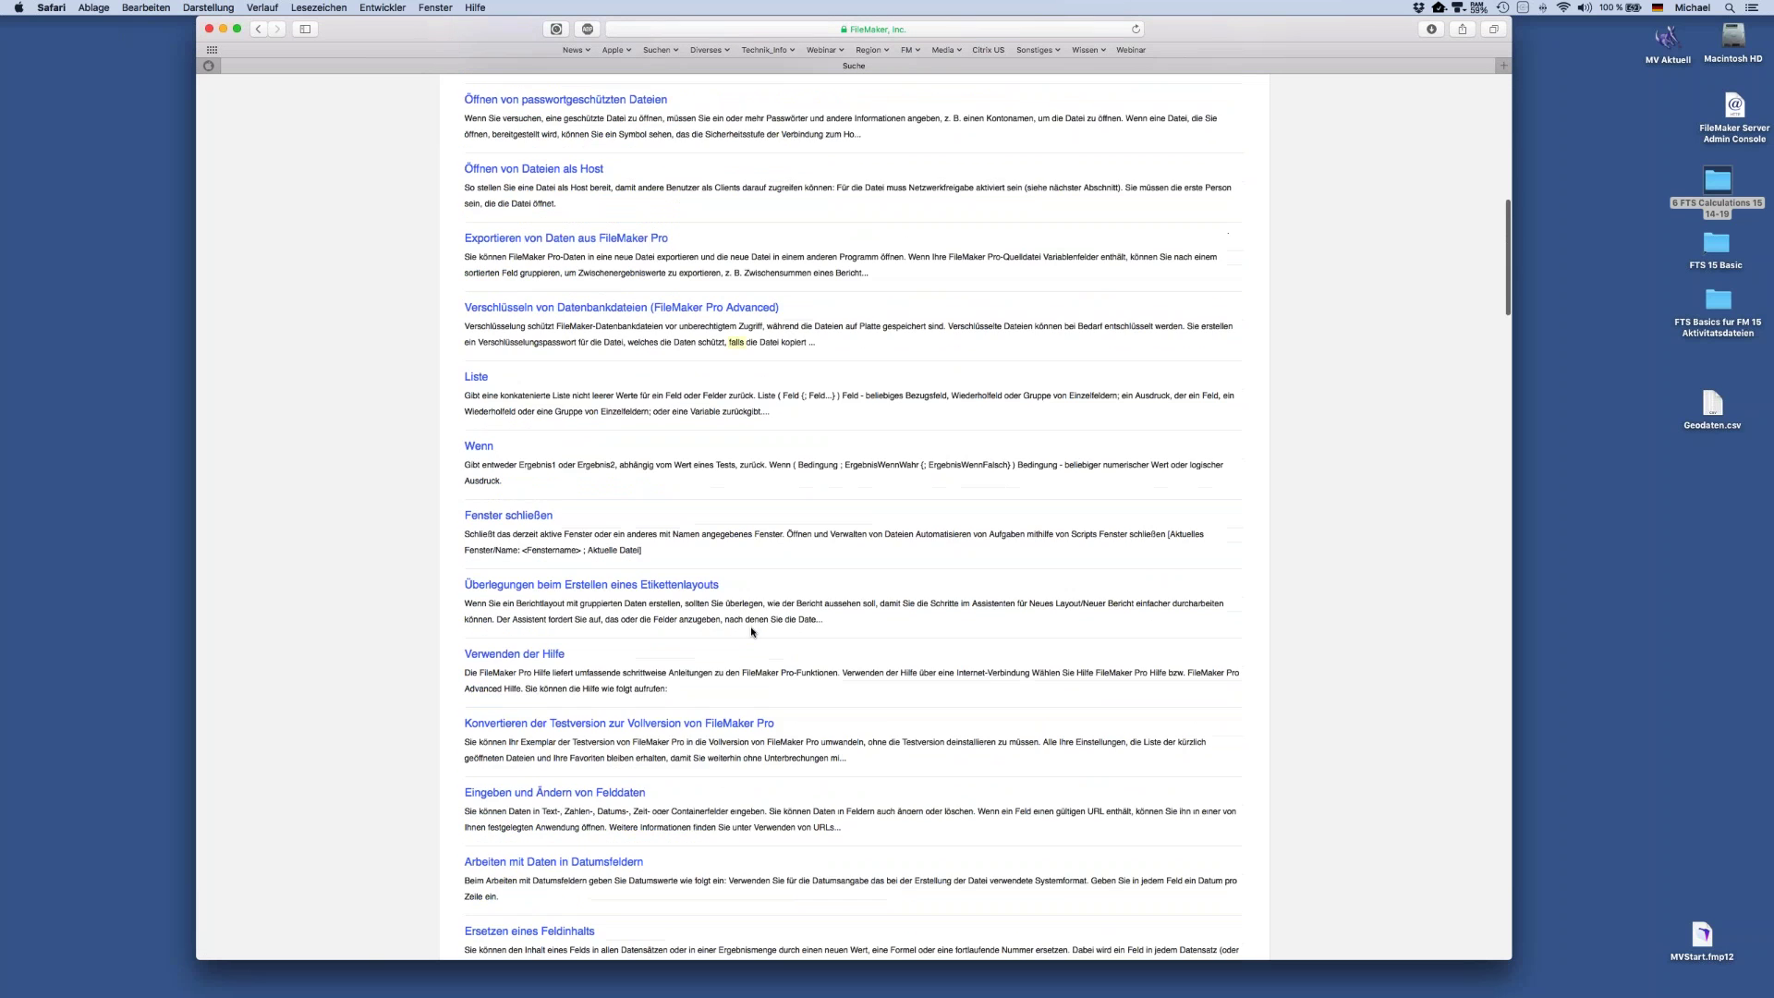
{"action": "scroll", "coordinate": [851, 517], "scroll_direction": "down", "scroll_amount": 10}
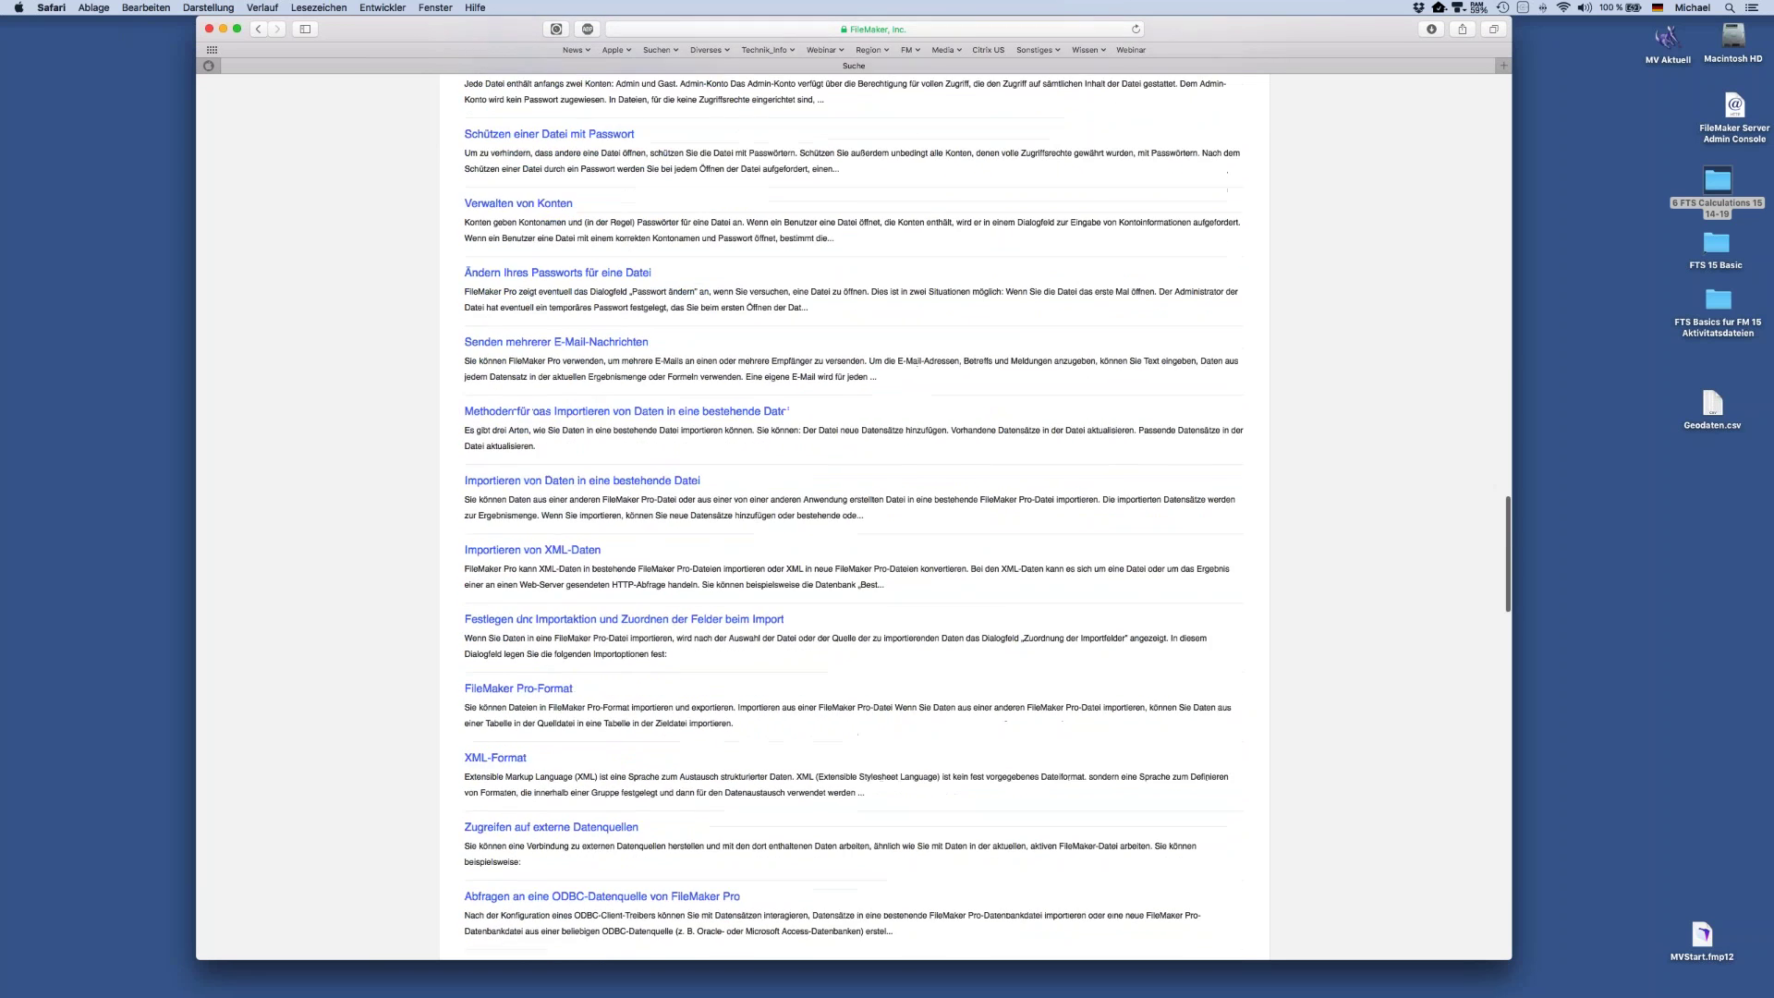
{"action": "key", "text": "Home"}
{"action": "scroll", "coordinate": [474, 219], "scroll_direction": "down", "scroll_amount": 1}
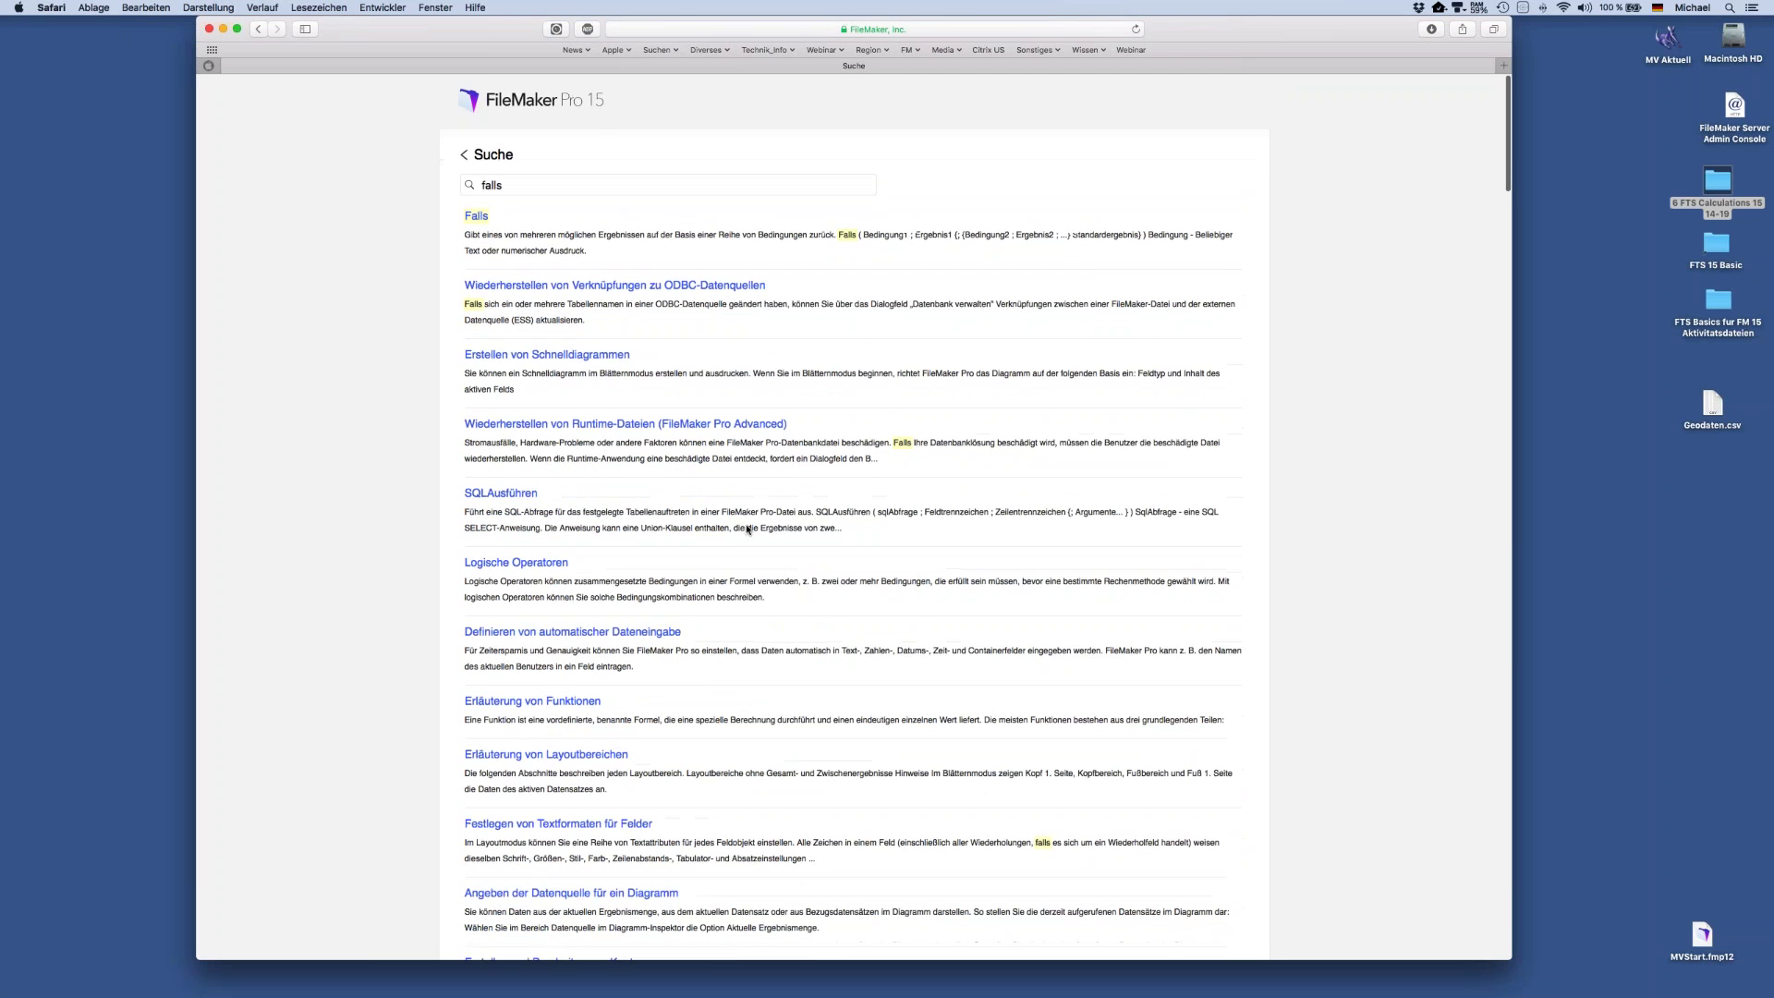
{"action": "left_click", "coordinate": [474, 217]}
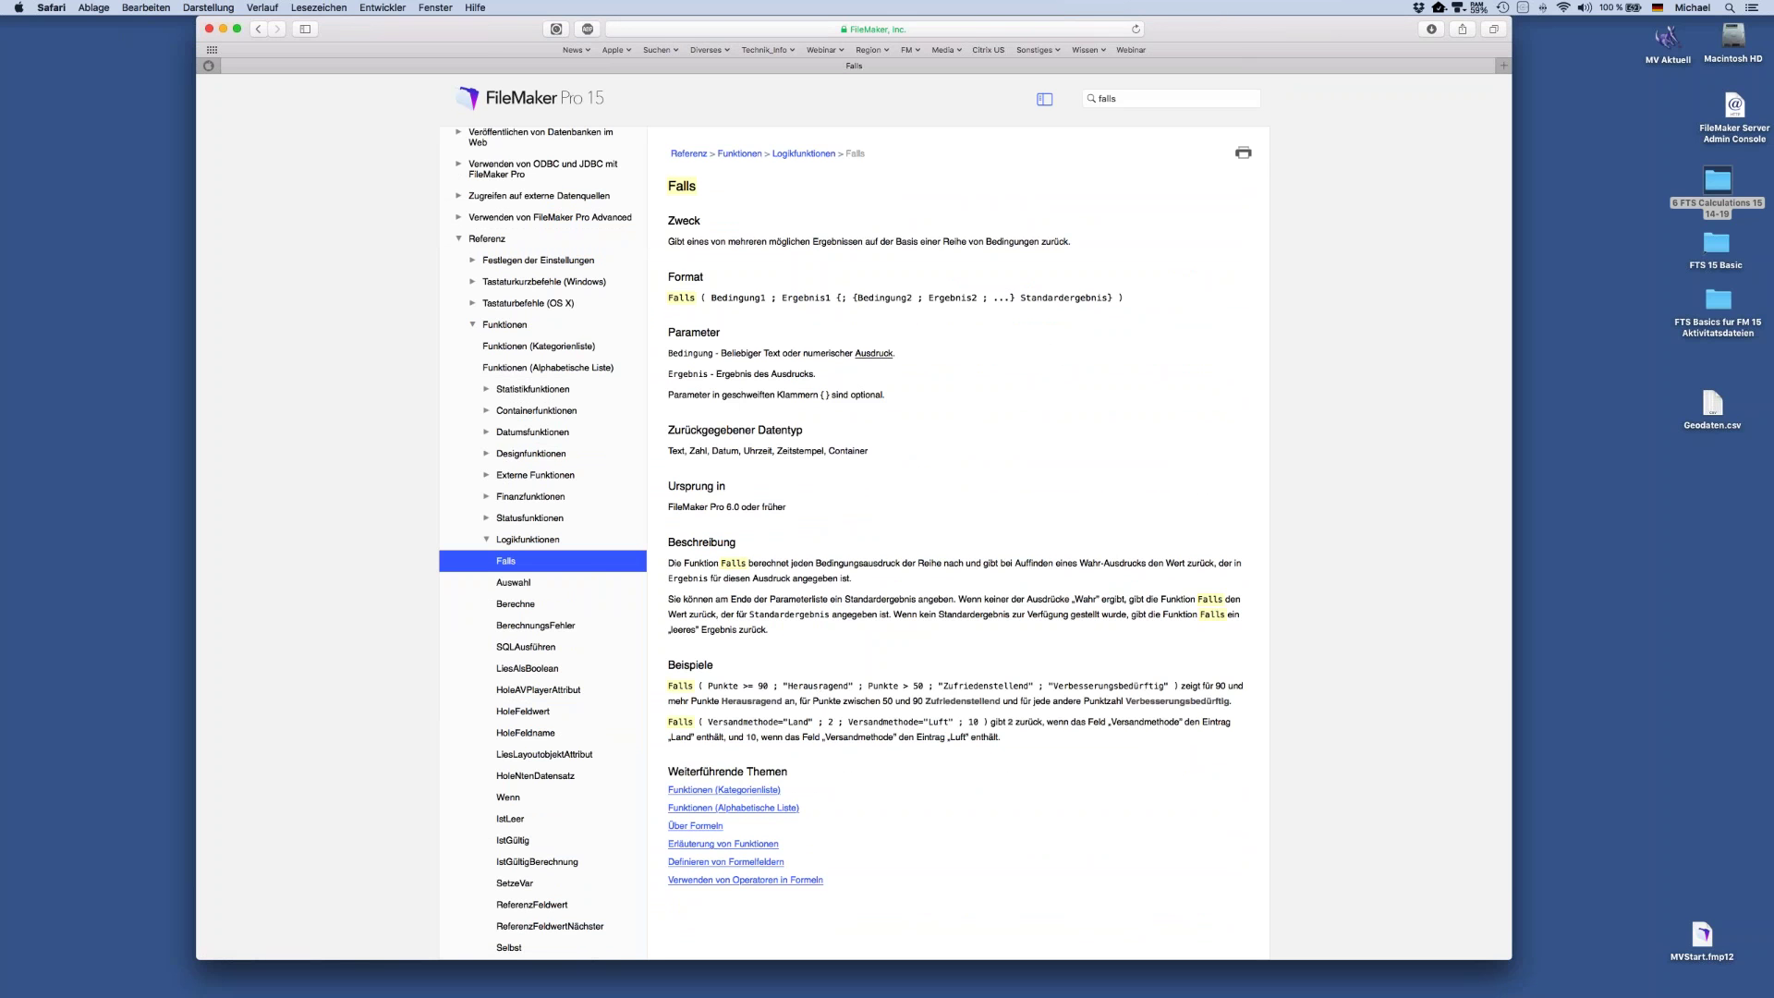
{"action": "left_click", "coordinate": [211, 28]}
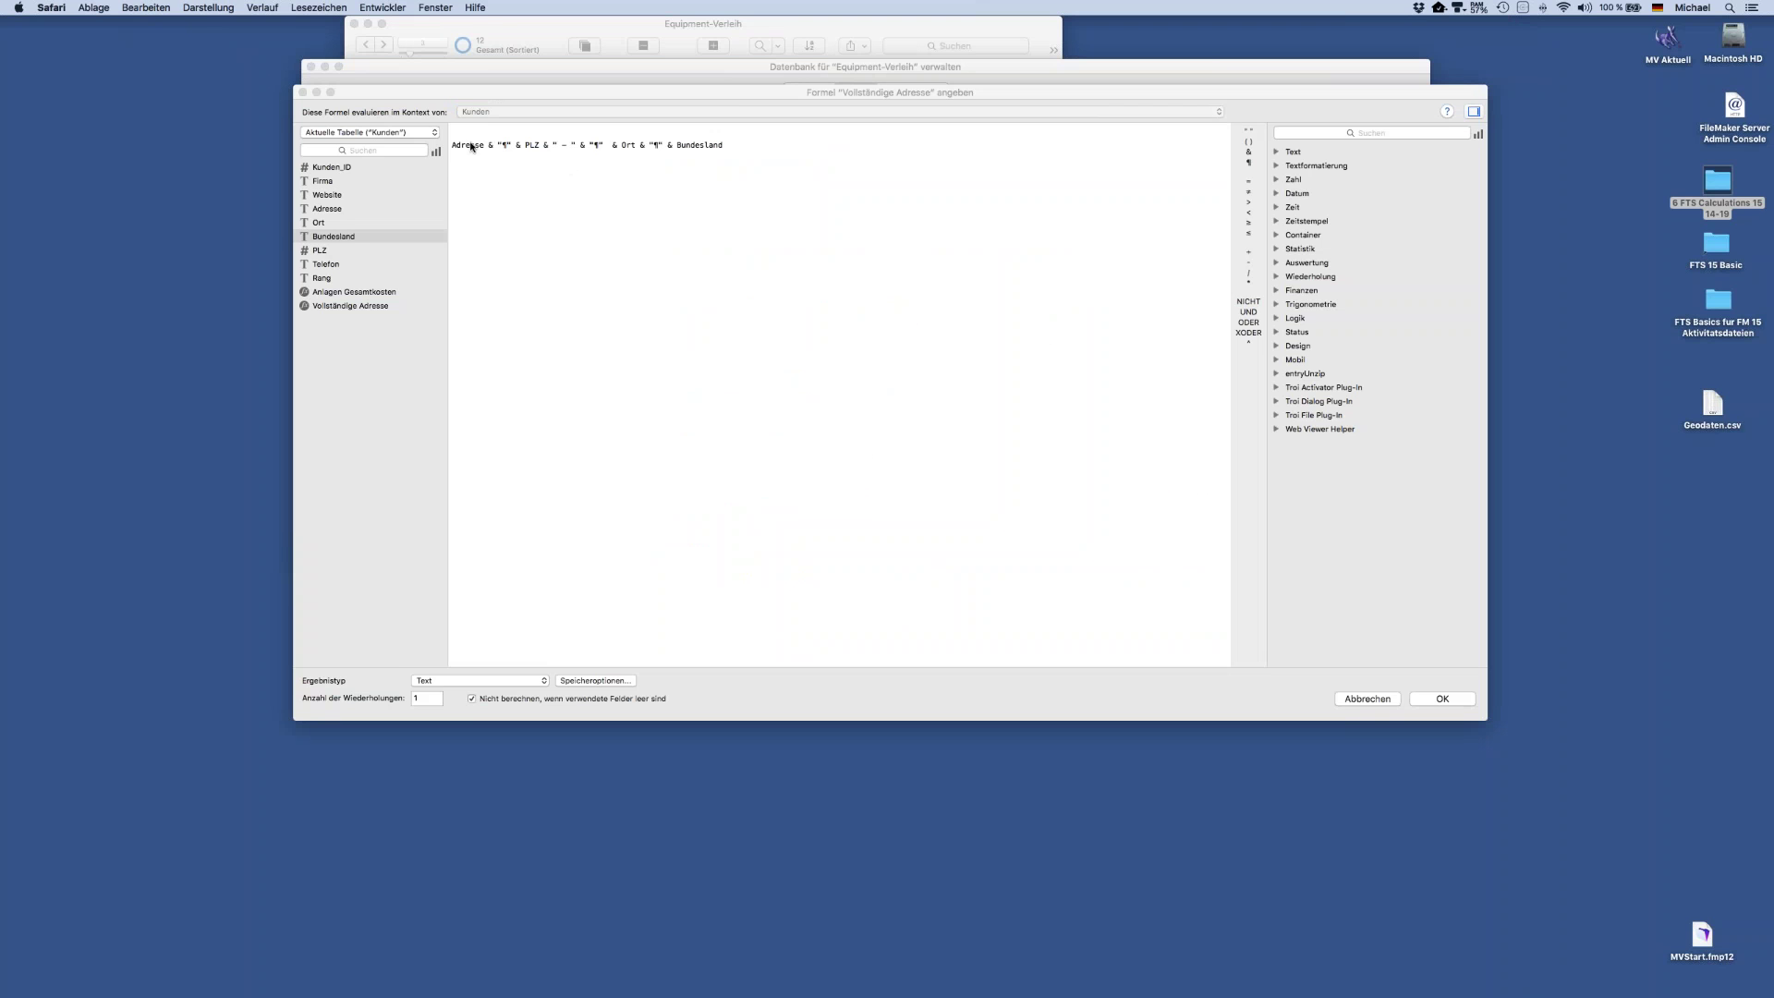
Re-enter the first letters of Adresse at the start of the address expression and confirm the formula
{"action": "left_click", "coordinate": [455, 146]}
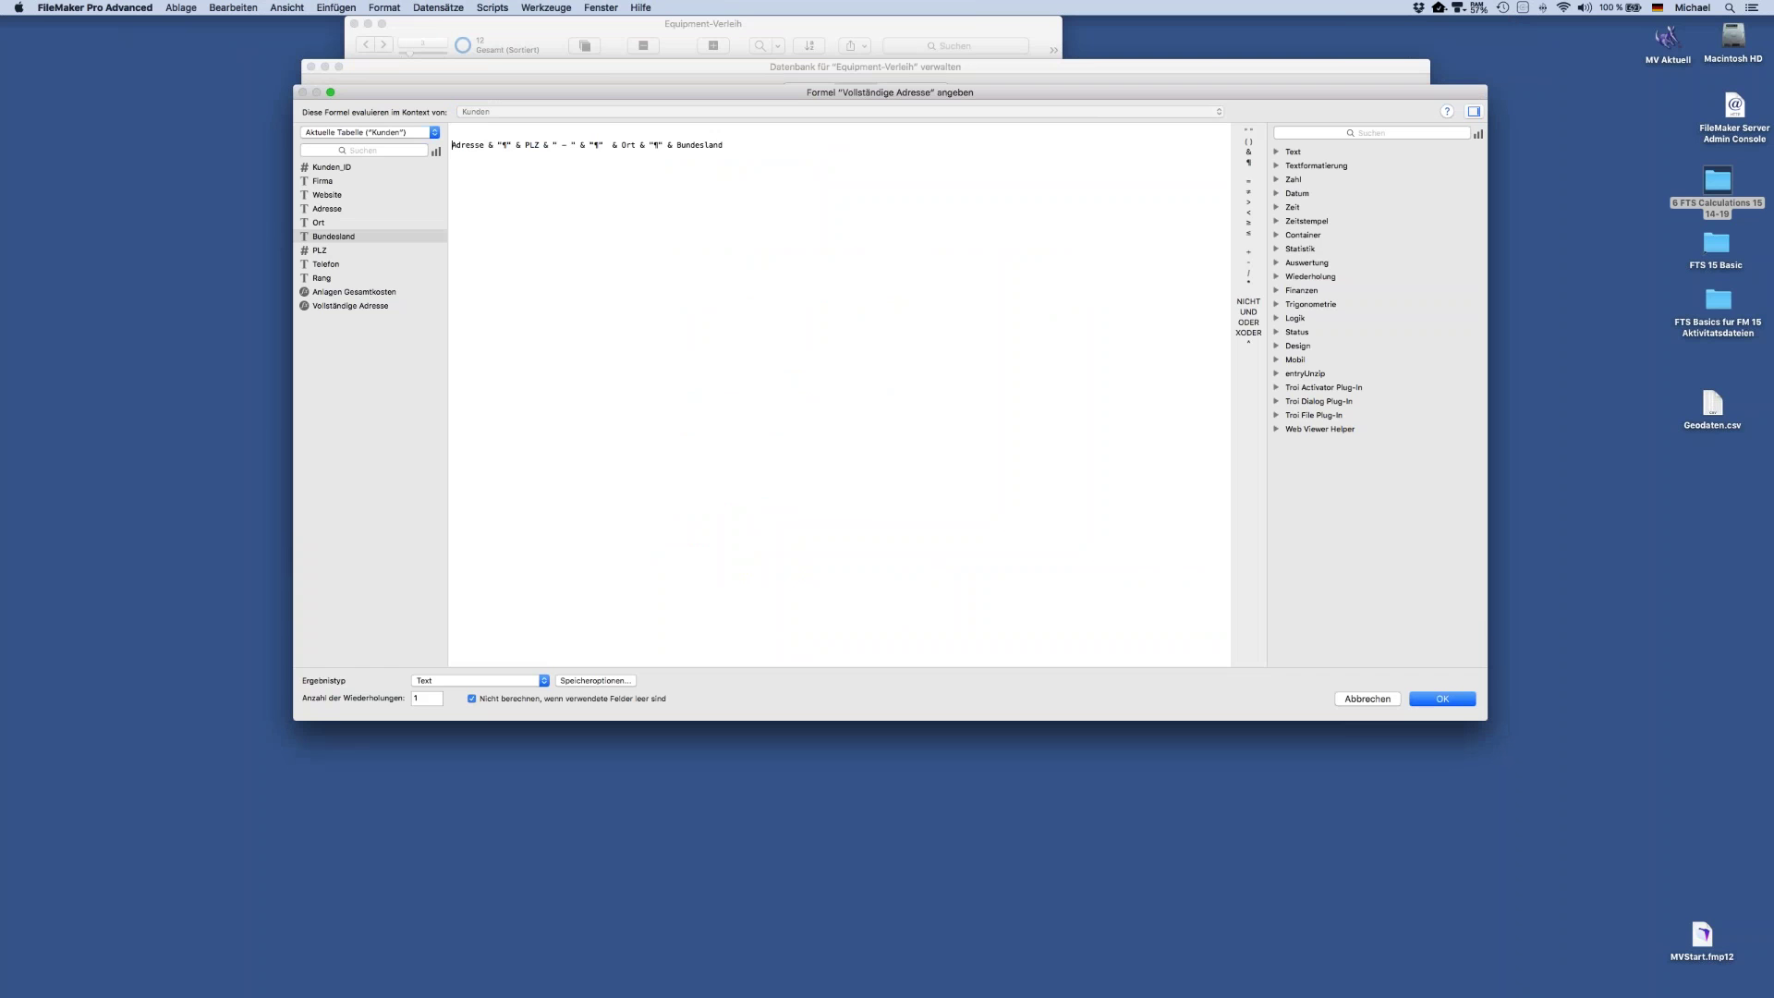
{"action": "key", "text": "Delete"}
{"action": "key", "text": "Delete"}
{"action": "type", "text": "Ad"}
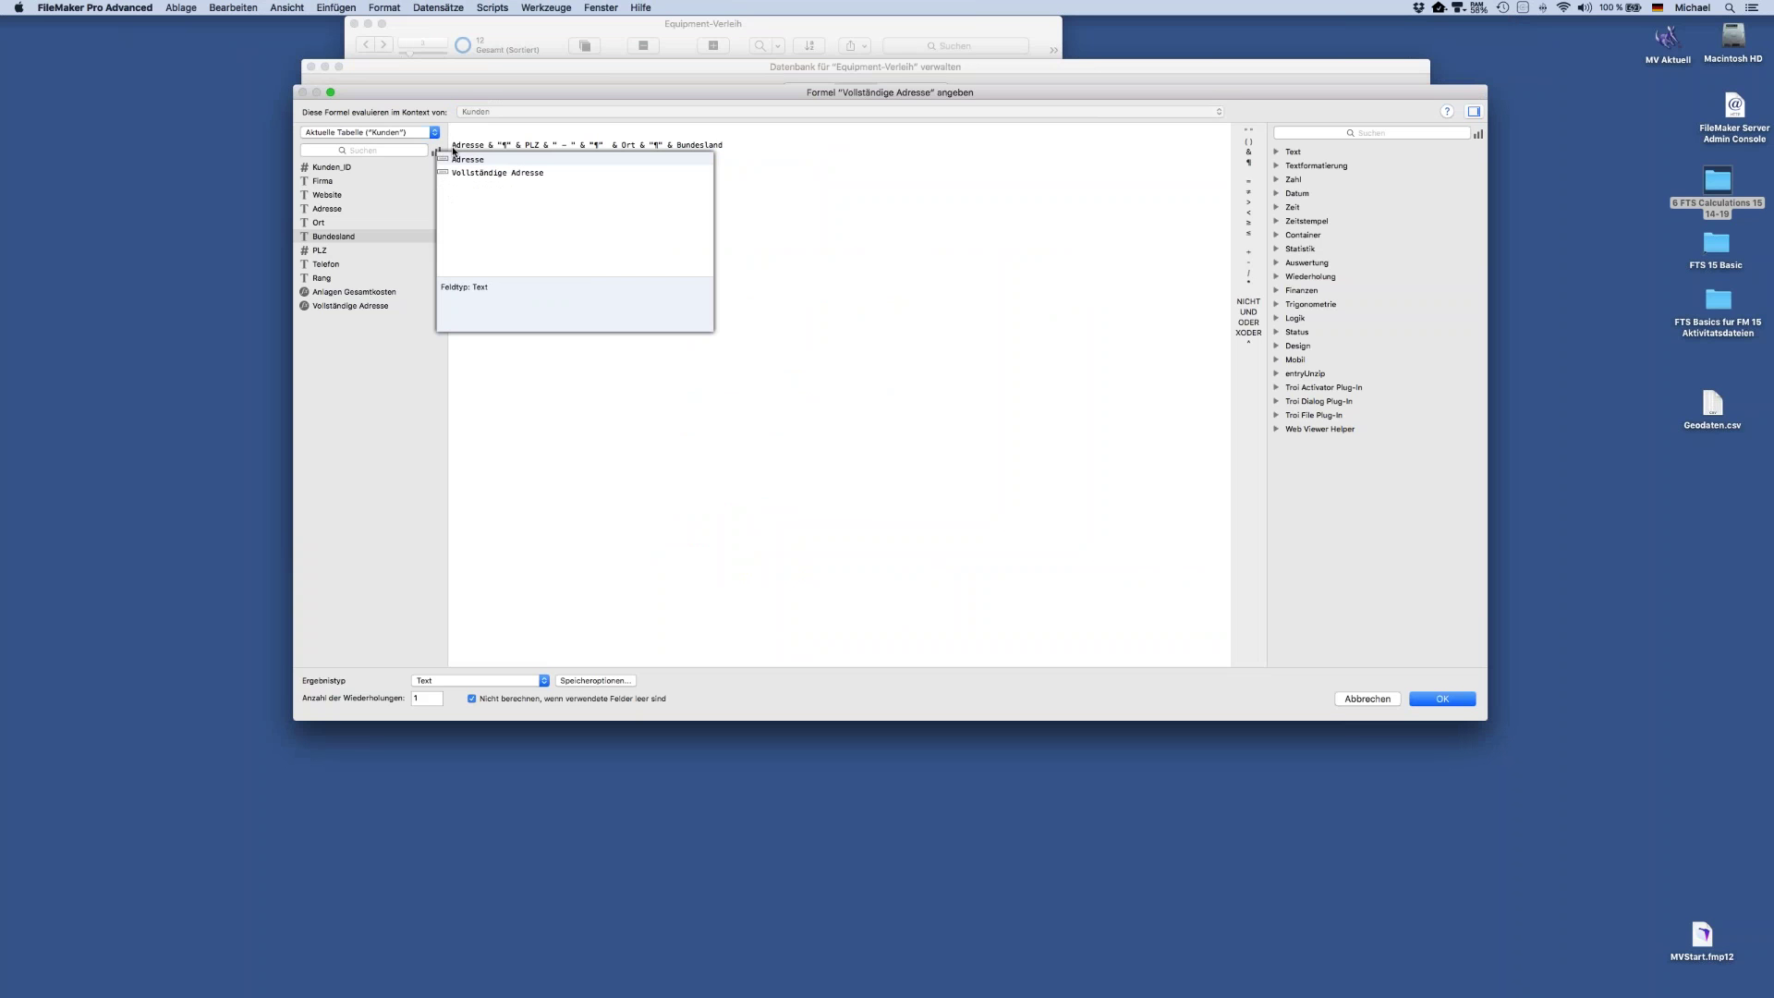
{"action": "left_click", "coordinate": [1448, 699]}
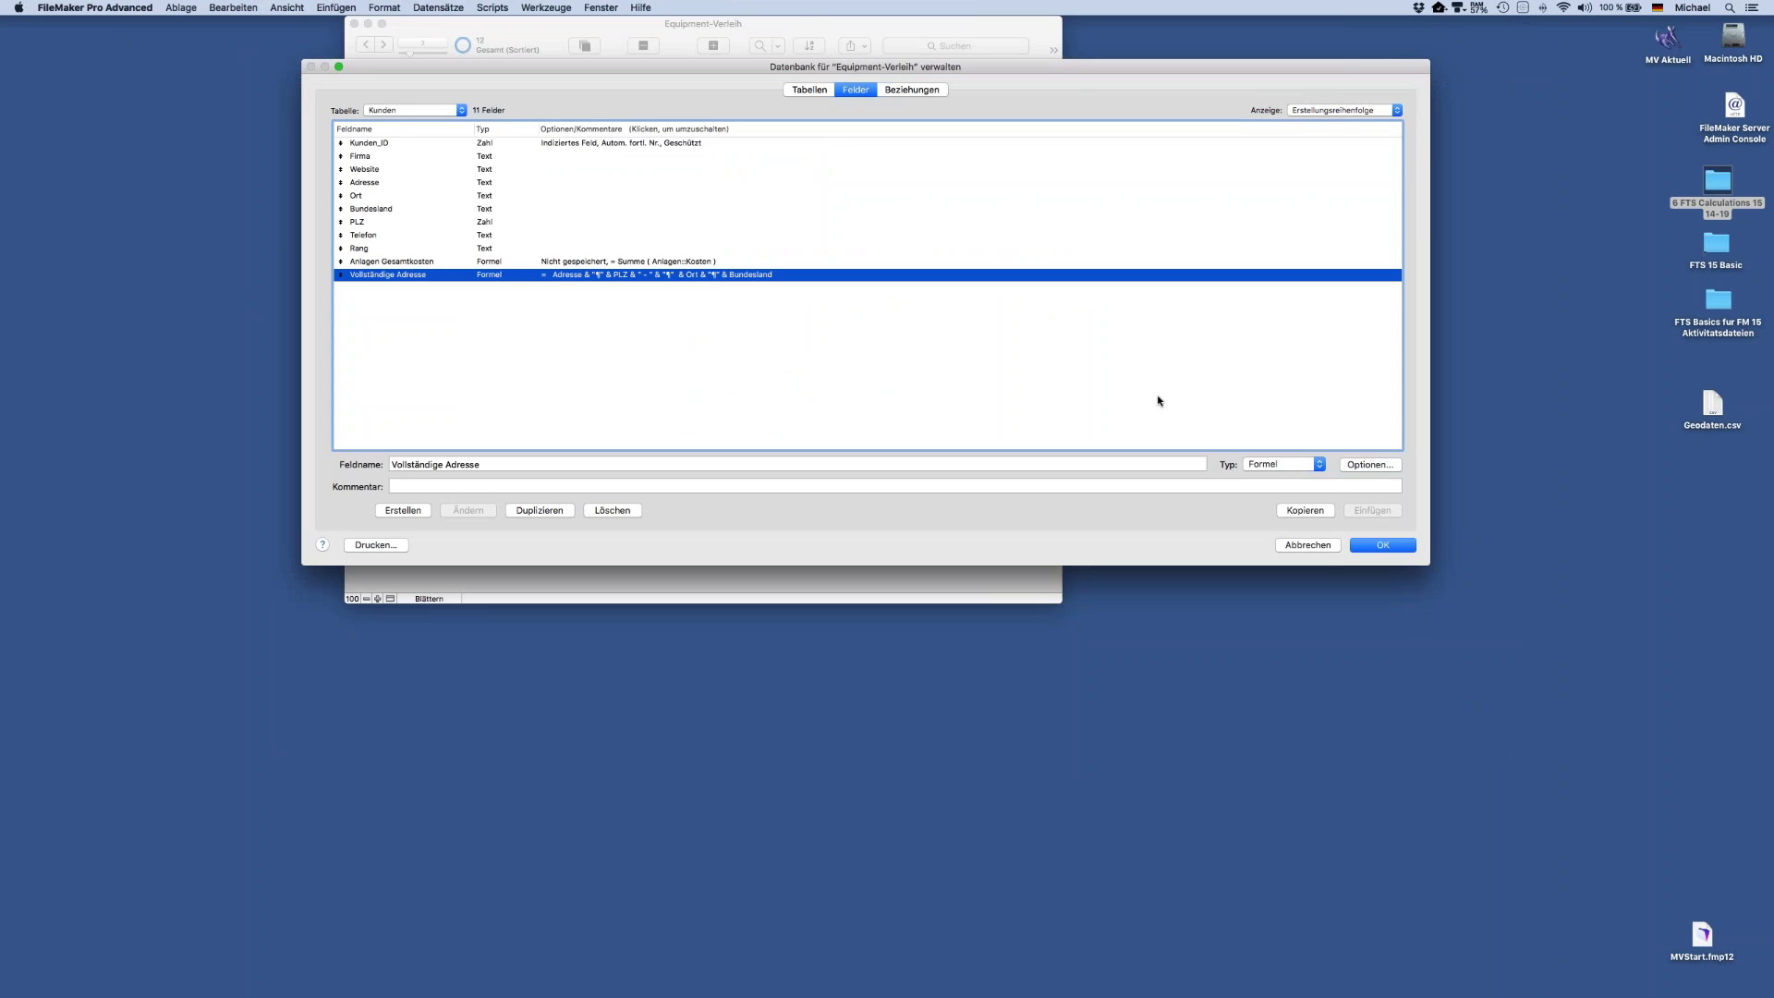
Reopen the Vollständige Adresse formula, remove the closing quotation mark after the last ¶ and try to confirm it
{"action": "double_click", "coordinate": [718, 275]}
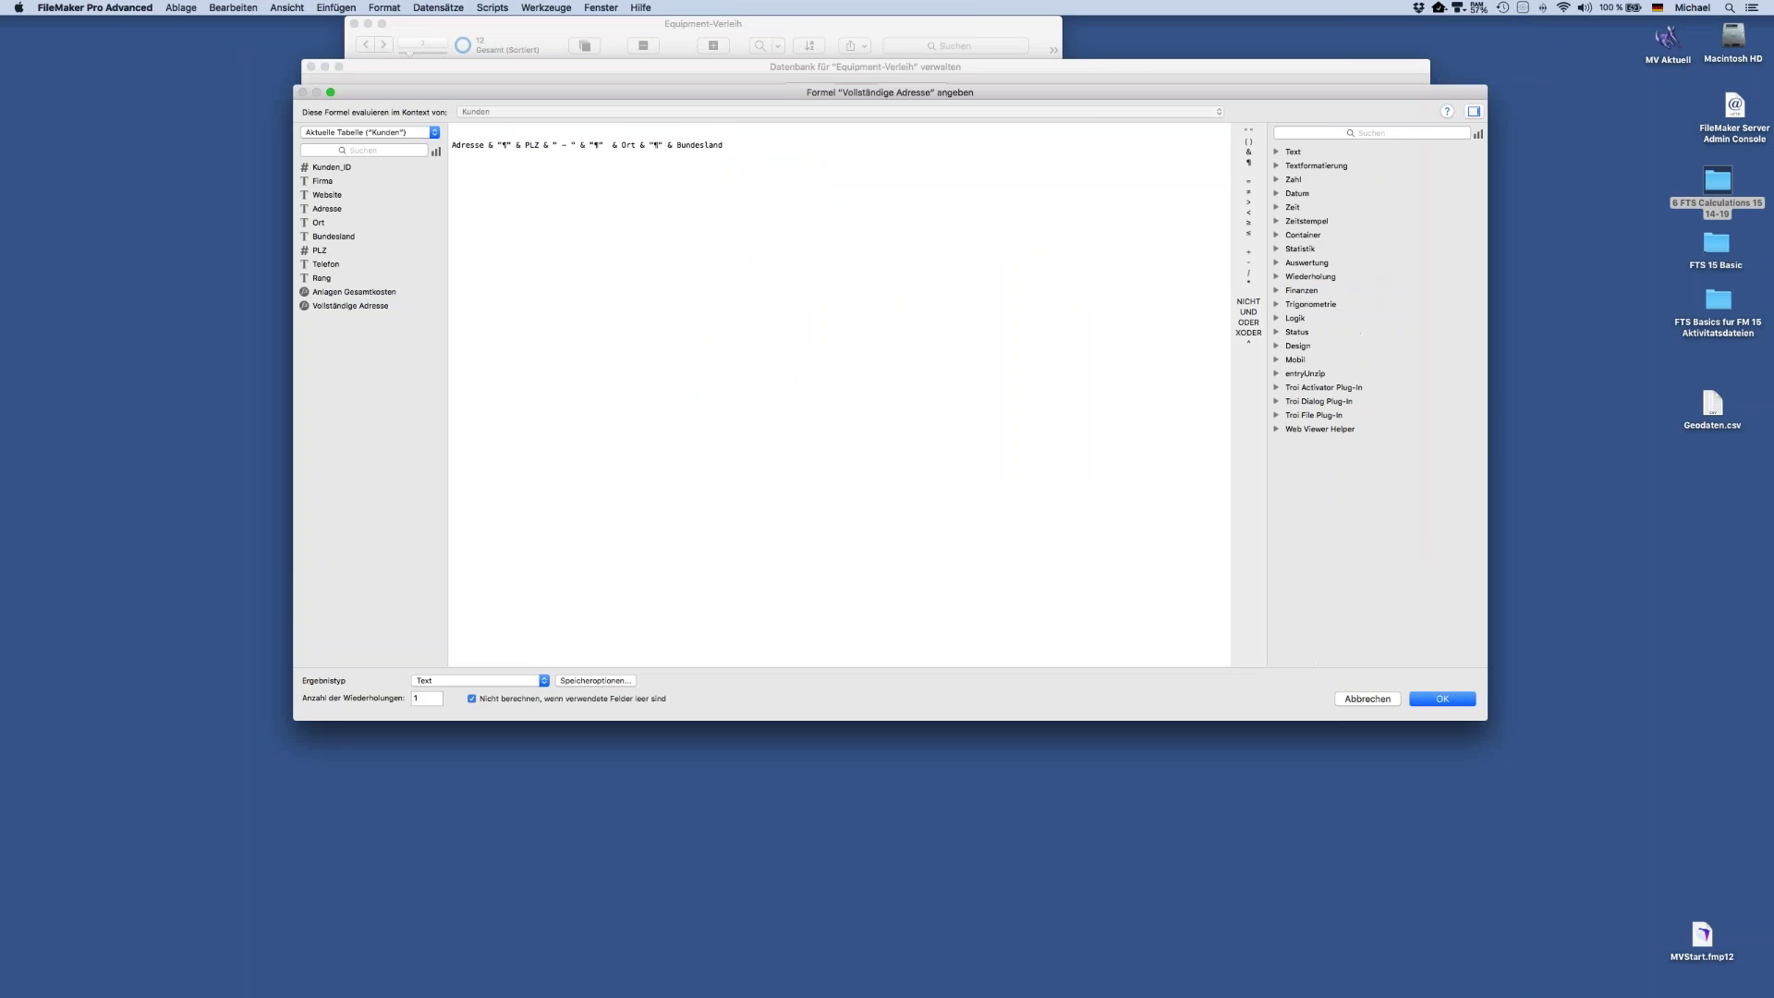
{"action": "left_click", "coordinate": [664, 145]}
{"action": "key", "text": "BackSpace"}
{"action": "left_click", "coordinate": [1413, 703]}
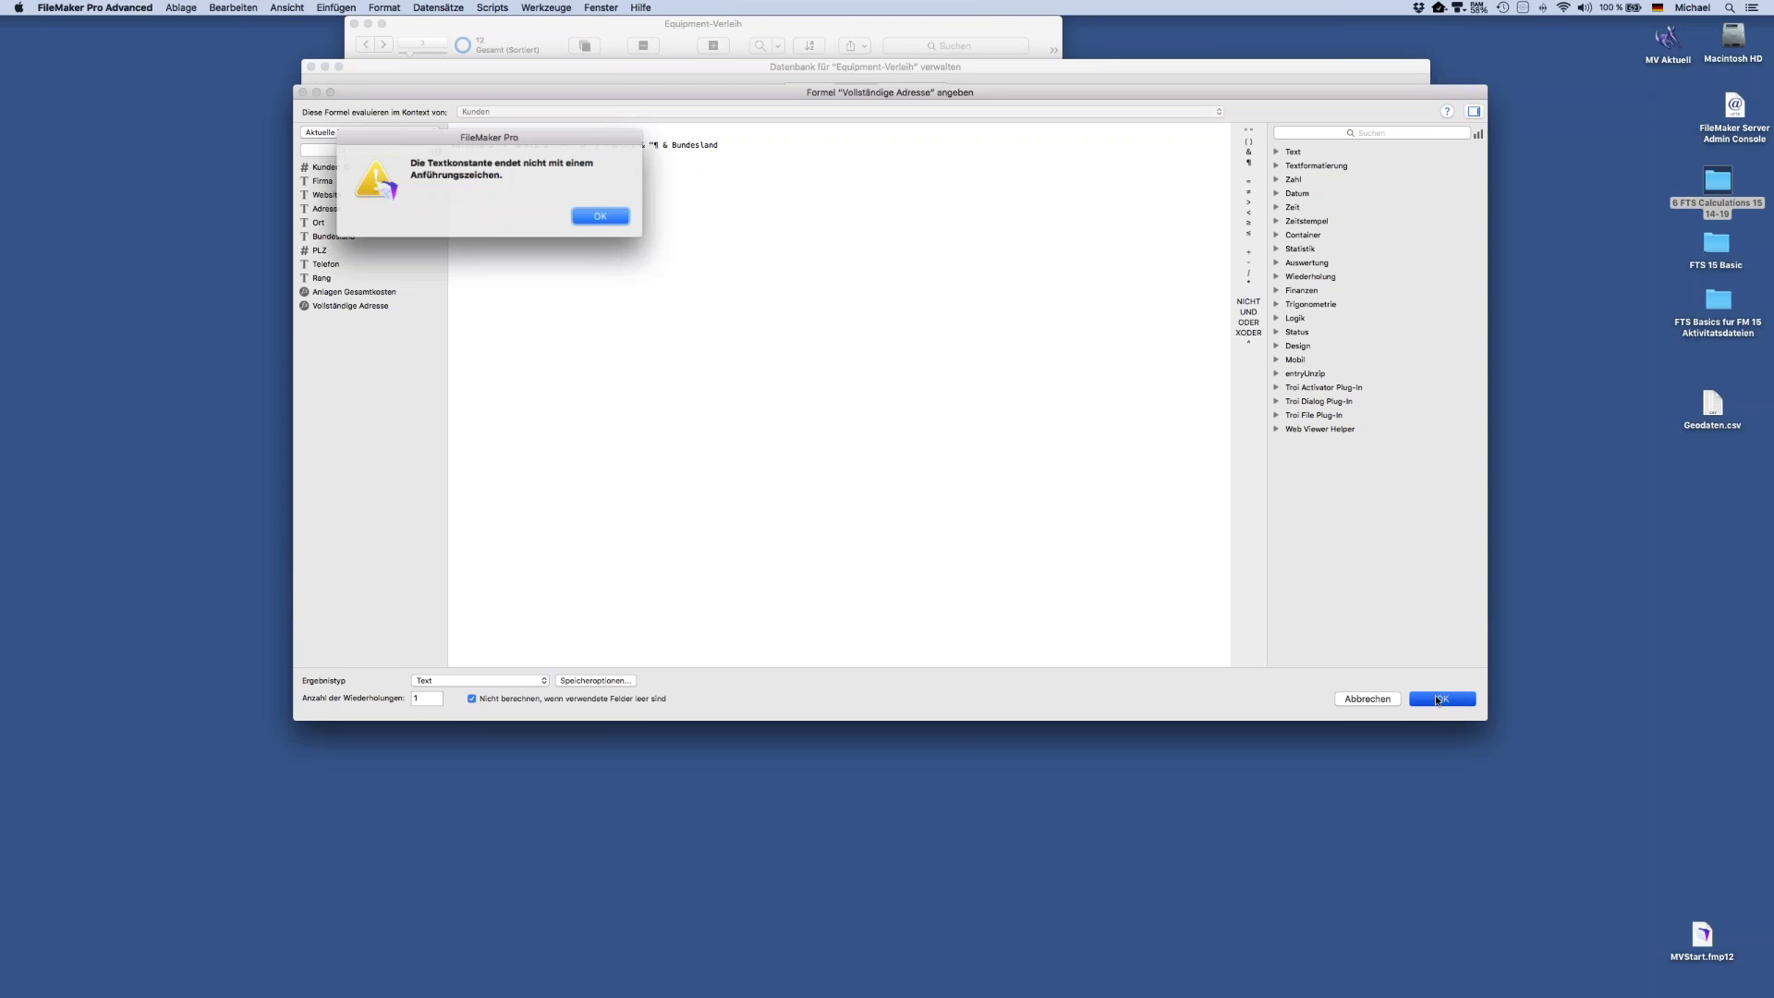
Restore the closing quotation mark after the last ¶ in Vollständige Adresse, save the database changes and check the customer's full address field
{"action": "key", "text": "Return"}
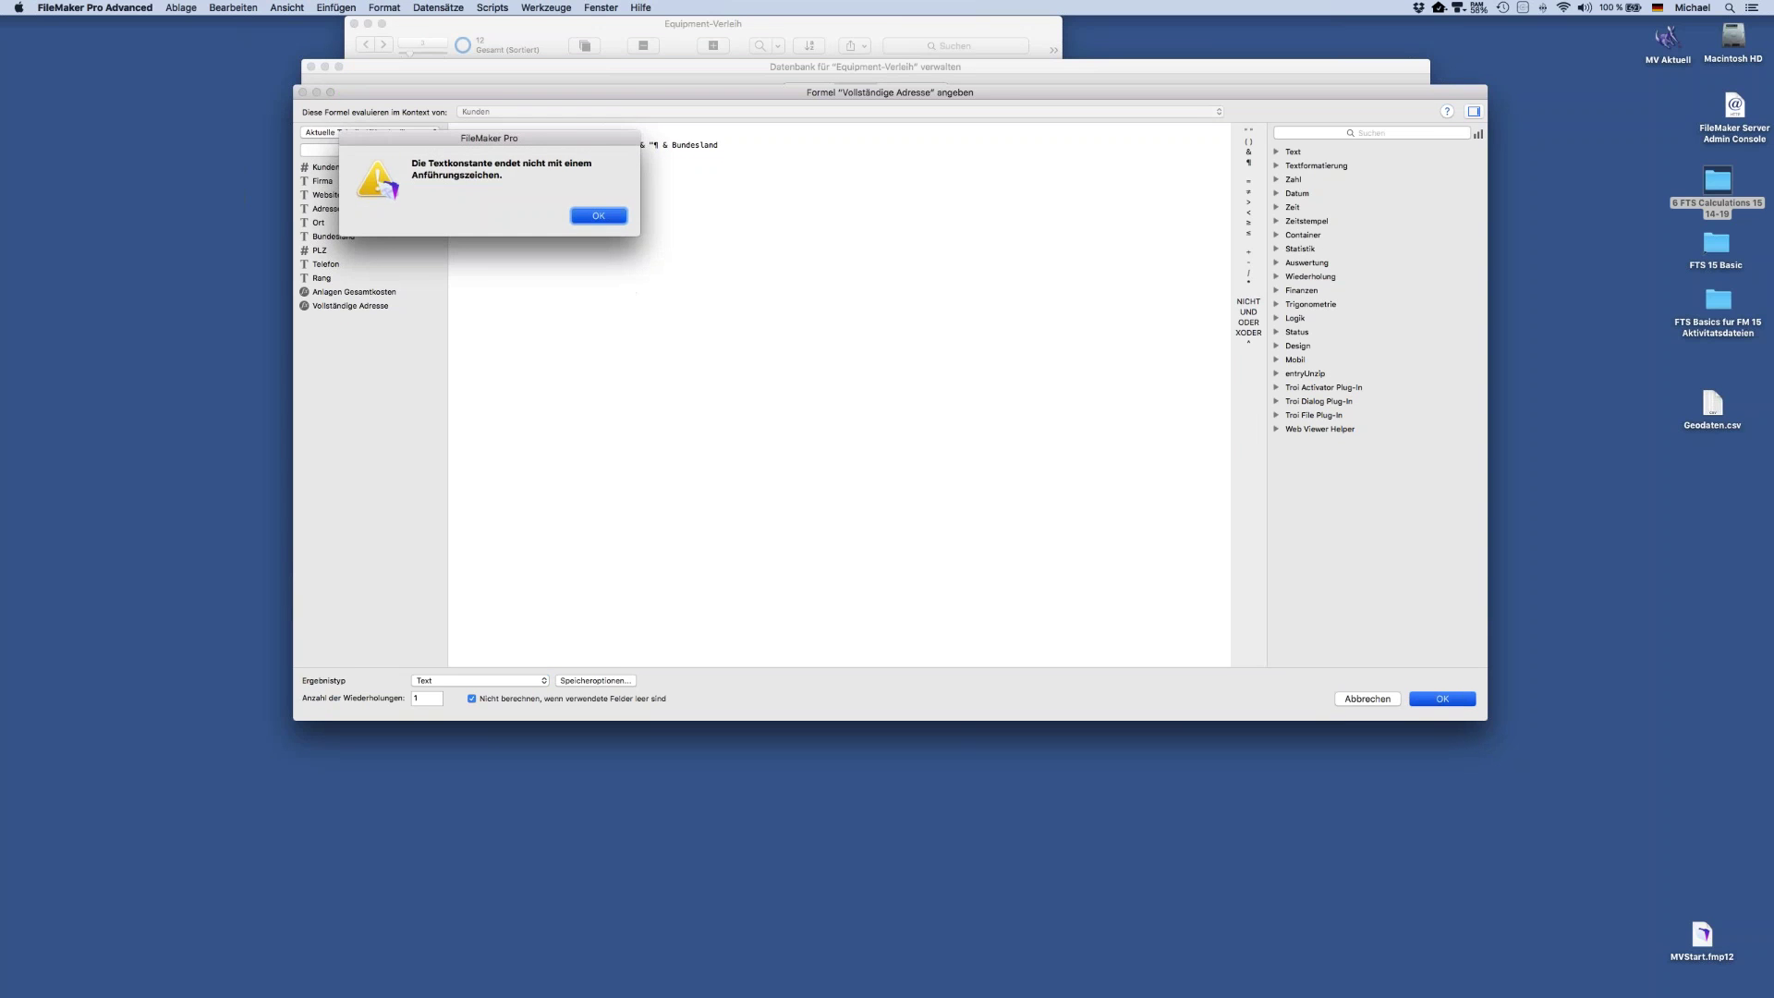
{"action": "left_click", "coordinate": [658, 146]}
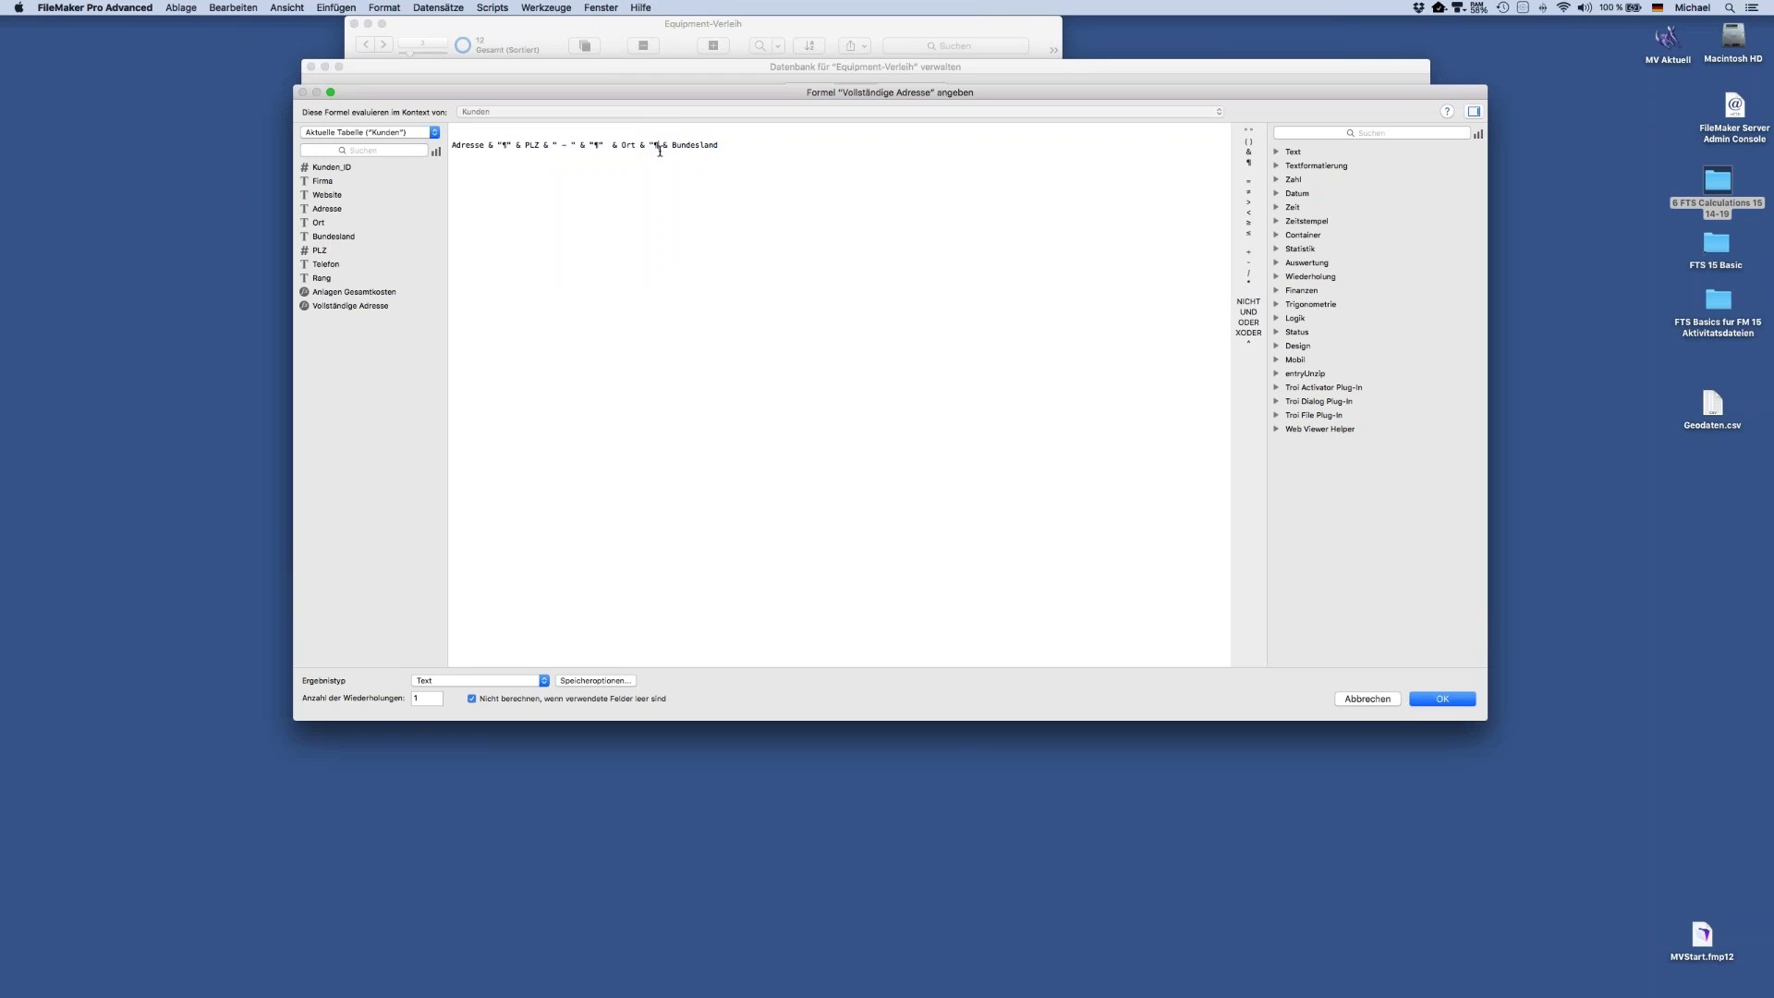
{"action": "type", "text": "\""}
{"action": "left_click", "coordinate": [1443, 700]}
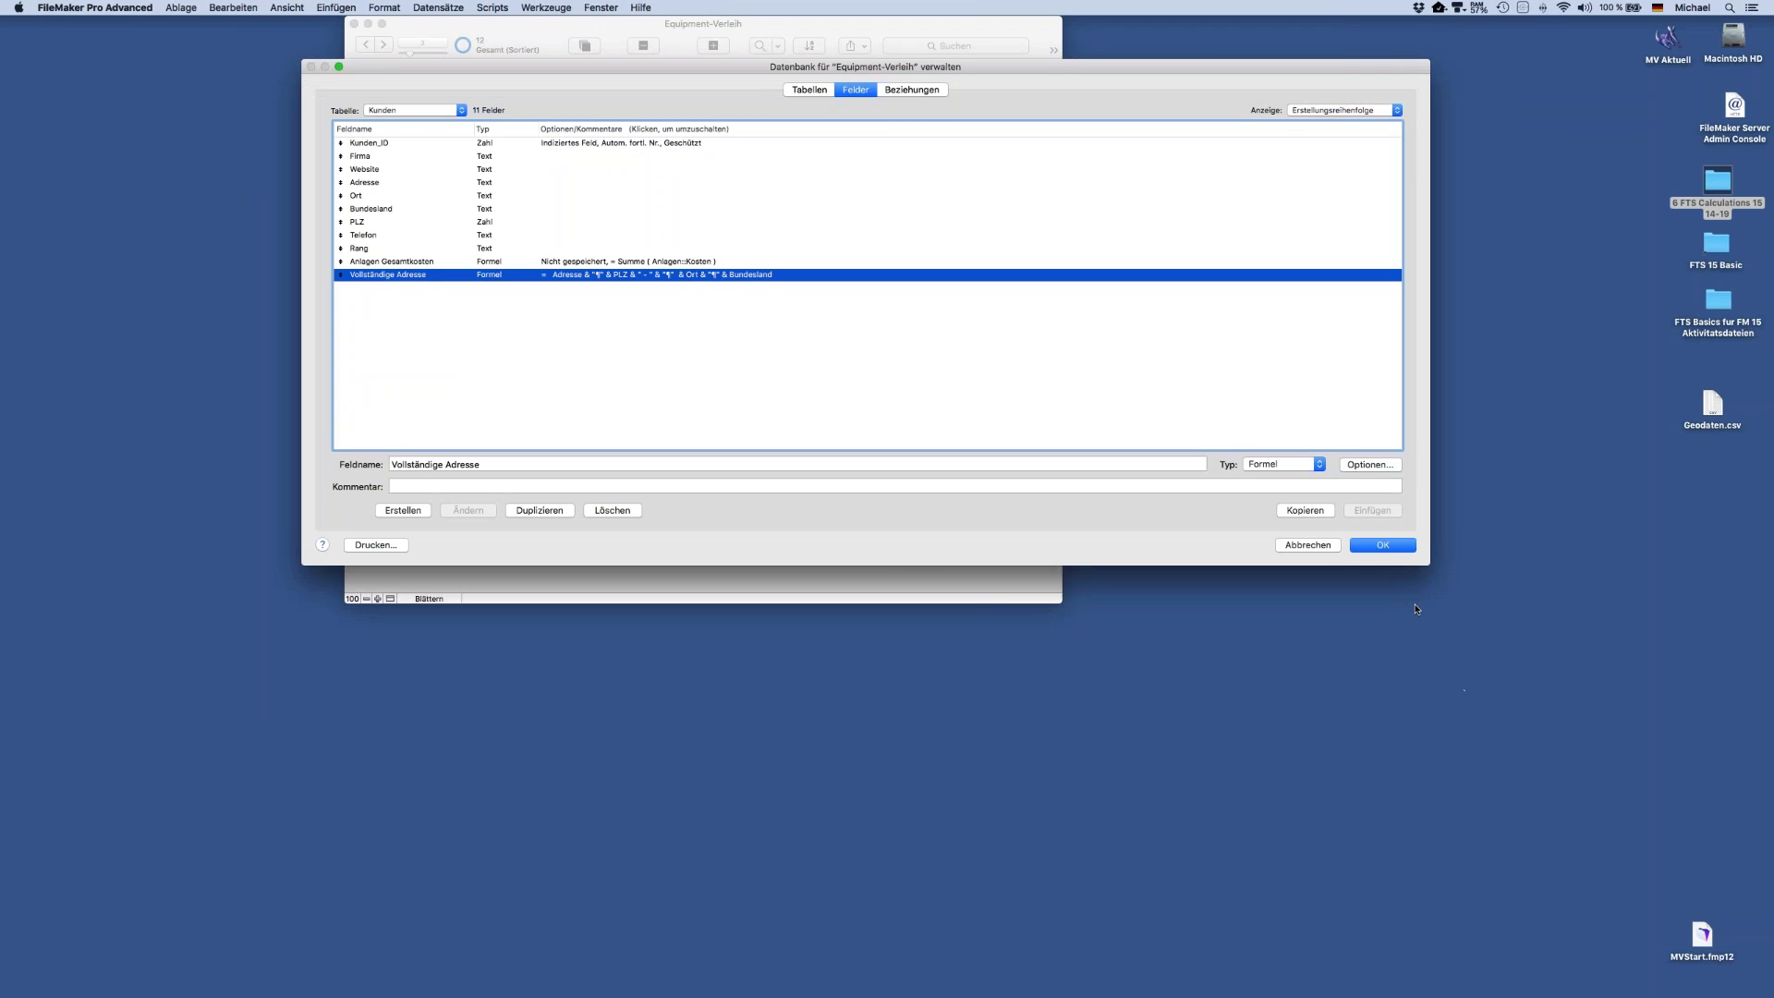
{"action": "left_click", "coordinate": [1384, 549]}
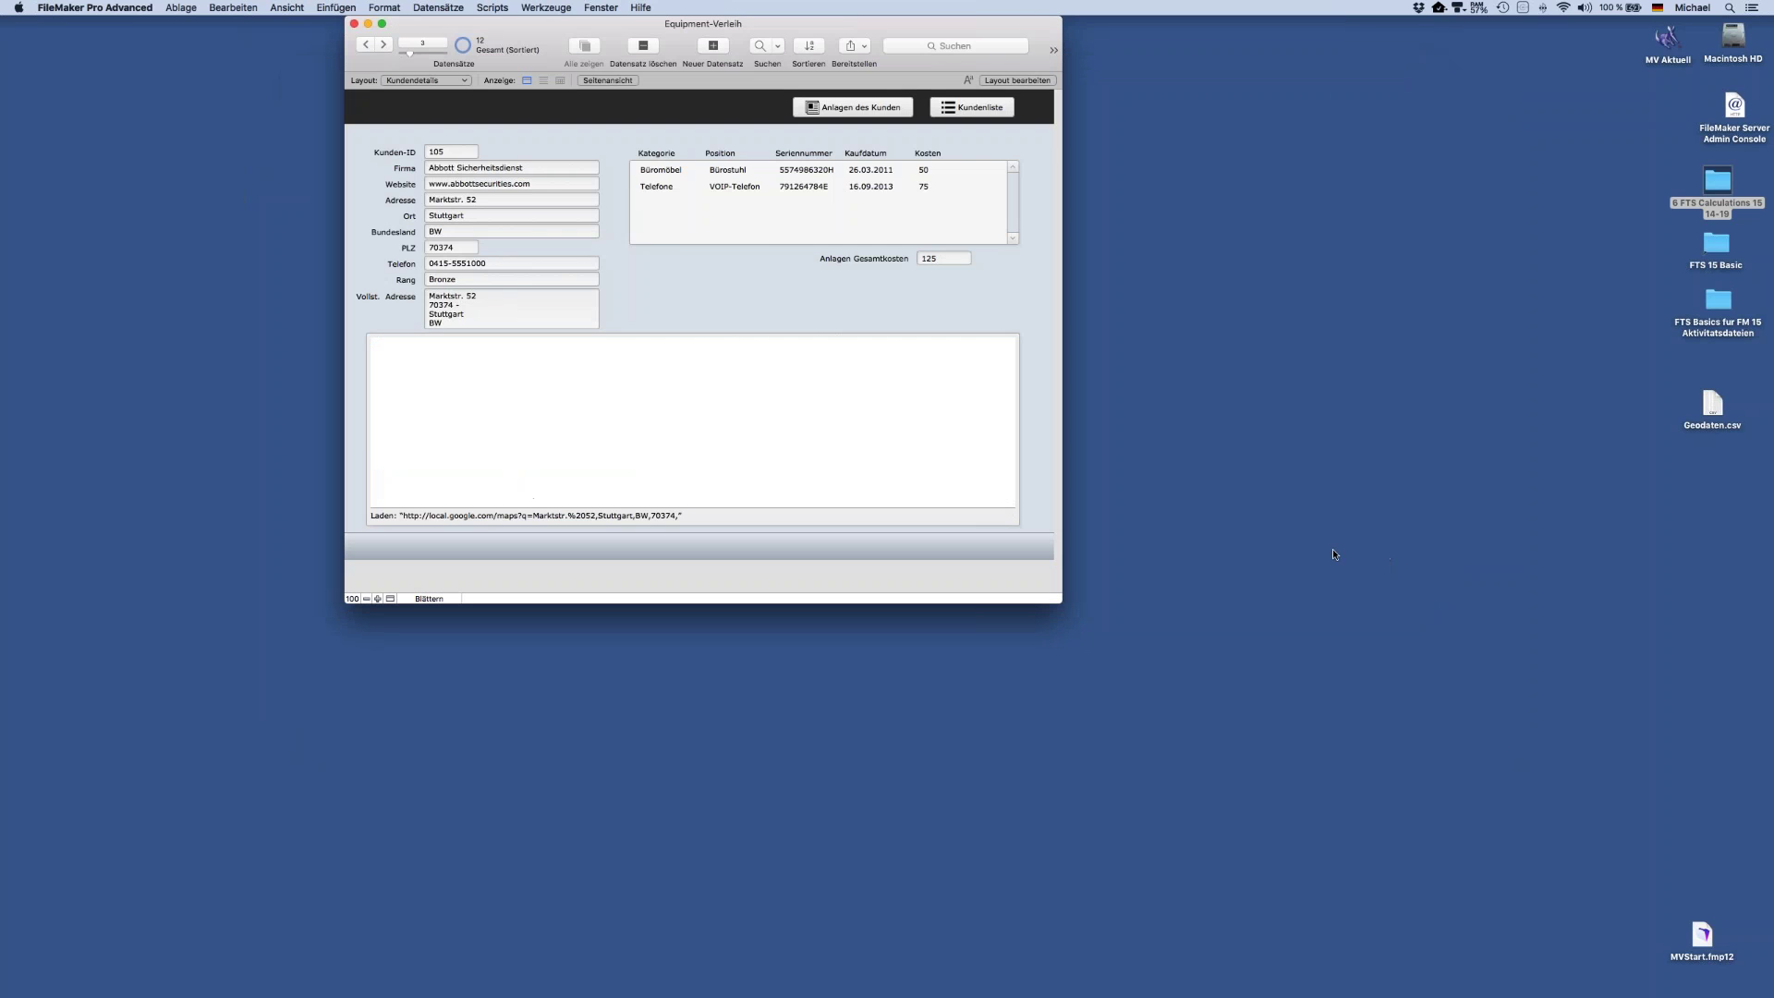
{"action": "left_click", "coordinate": [490, 321]}
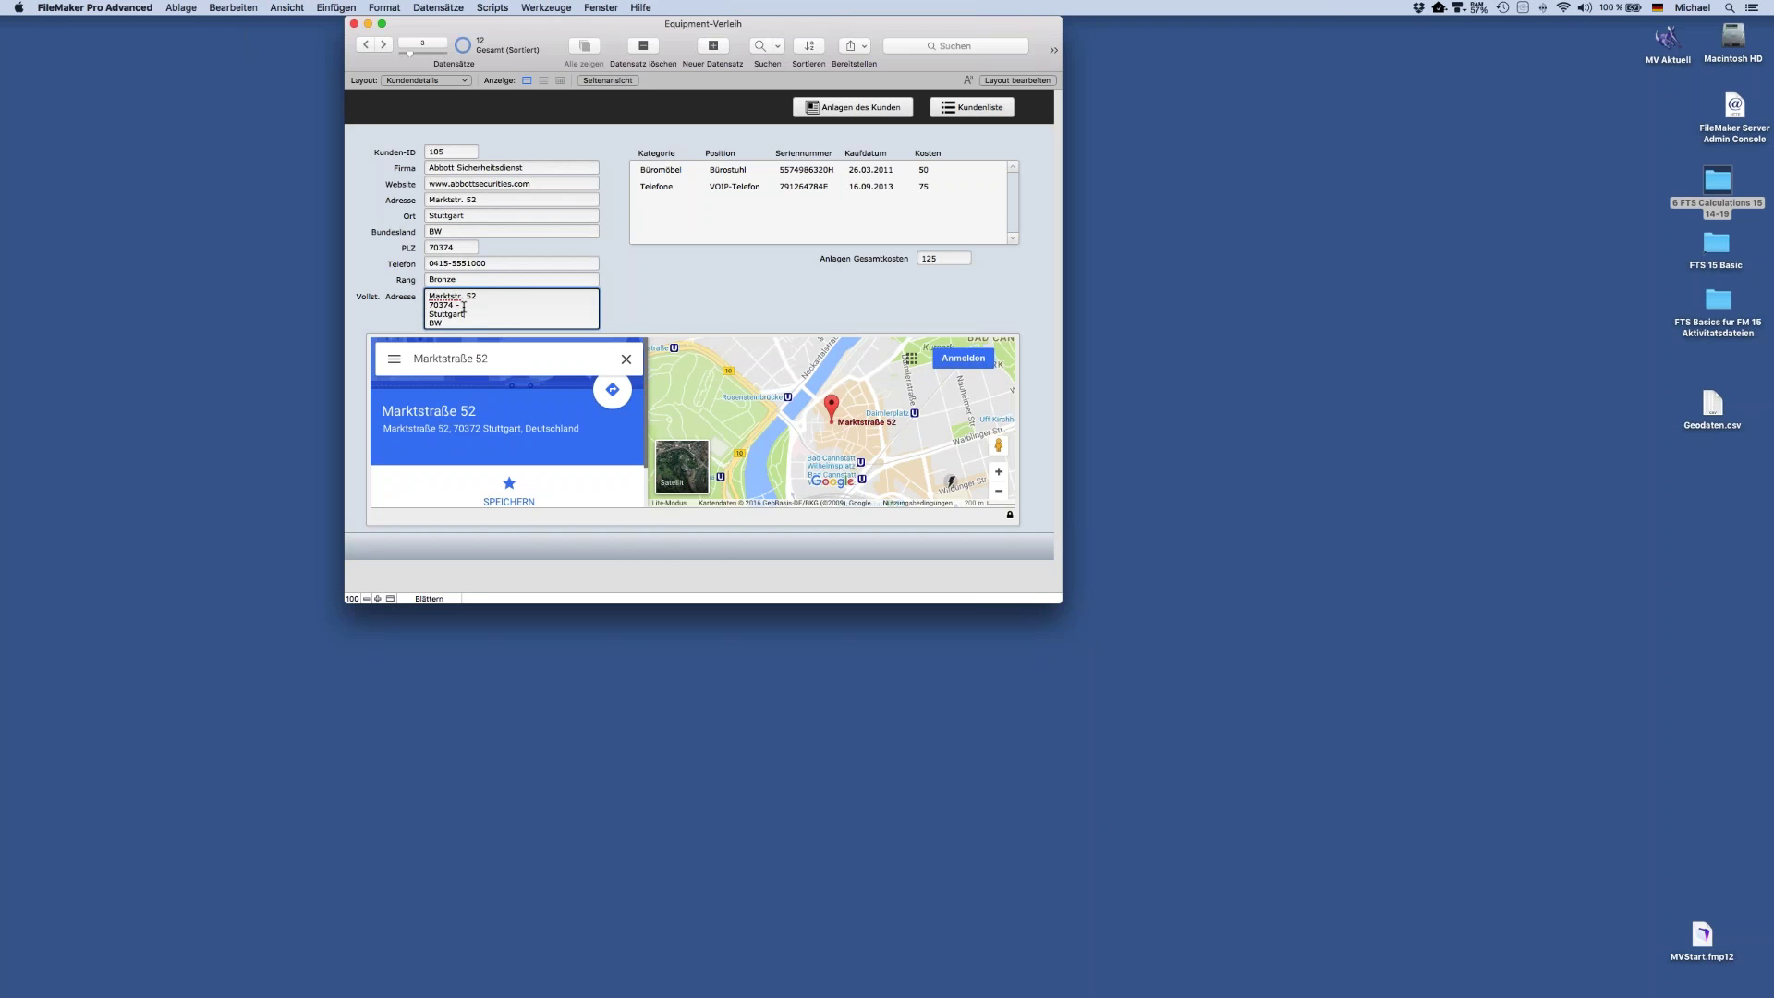
{"action": "left_click", "coordinate": [719, 308]}
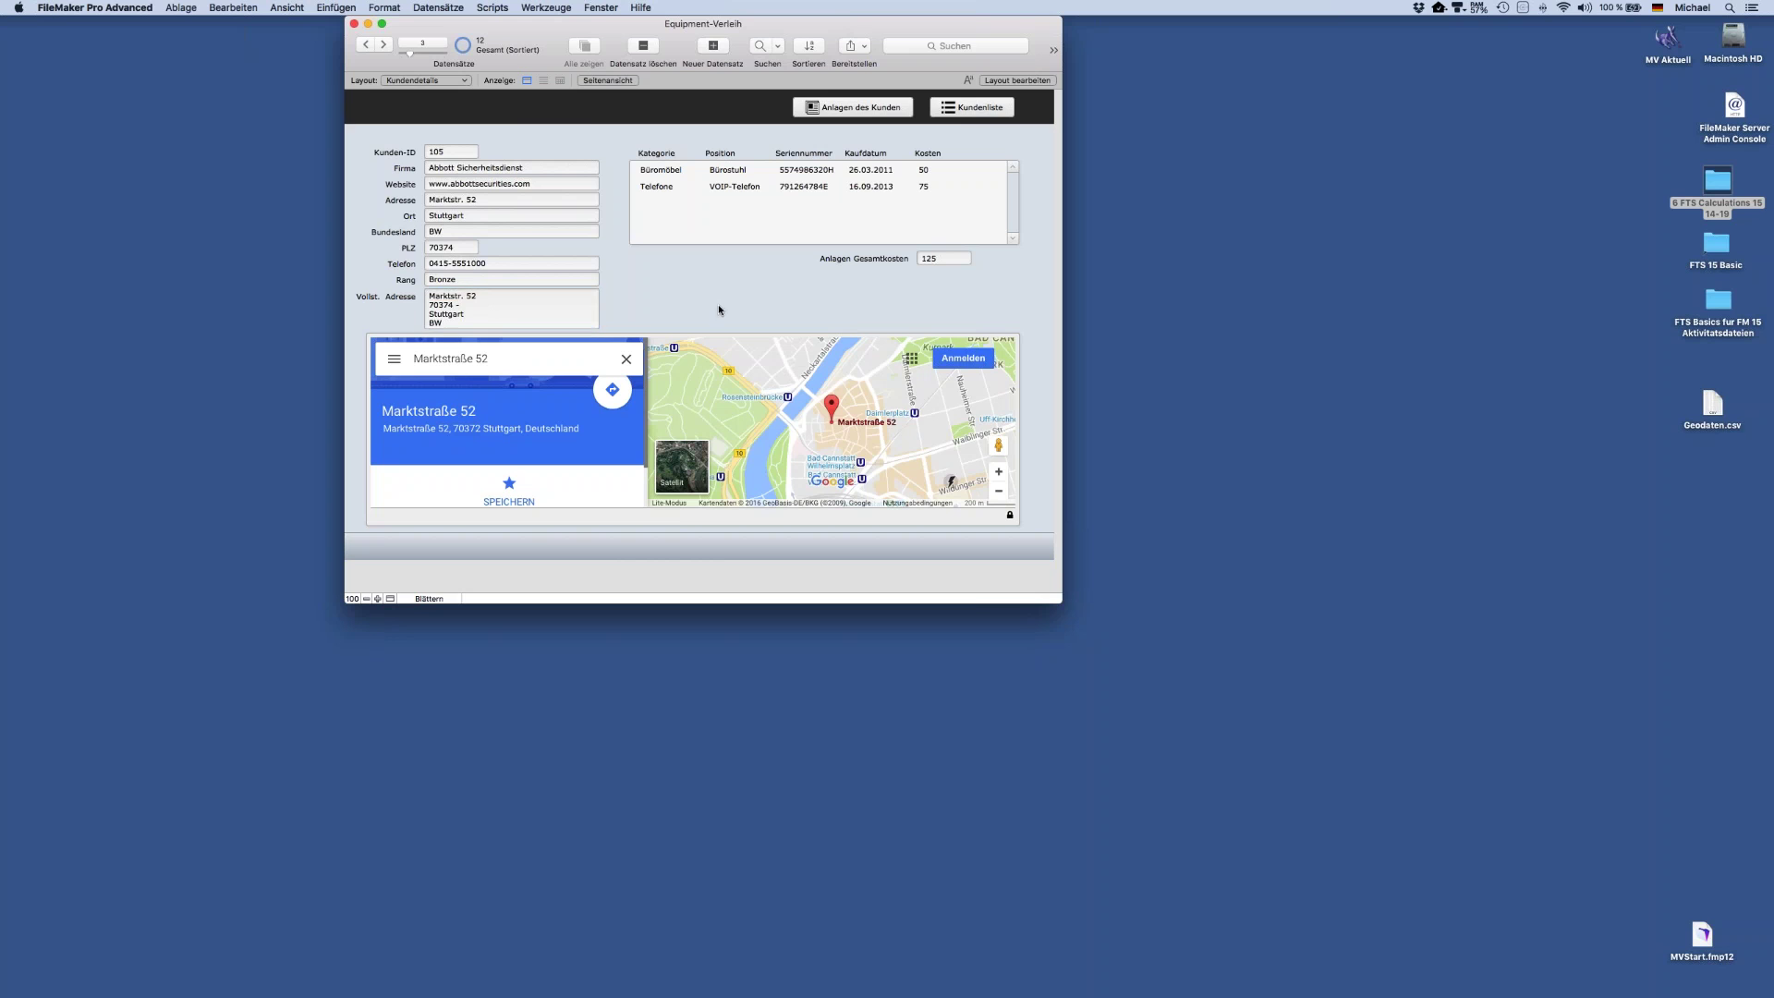
Remove the "¶" term between " - " and Ort from the Vollständige Adresse formula and save the database changes
{"action": "key", "text": "super+shift+d"}
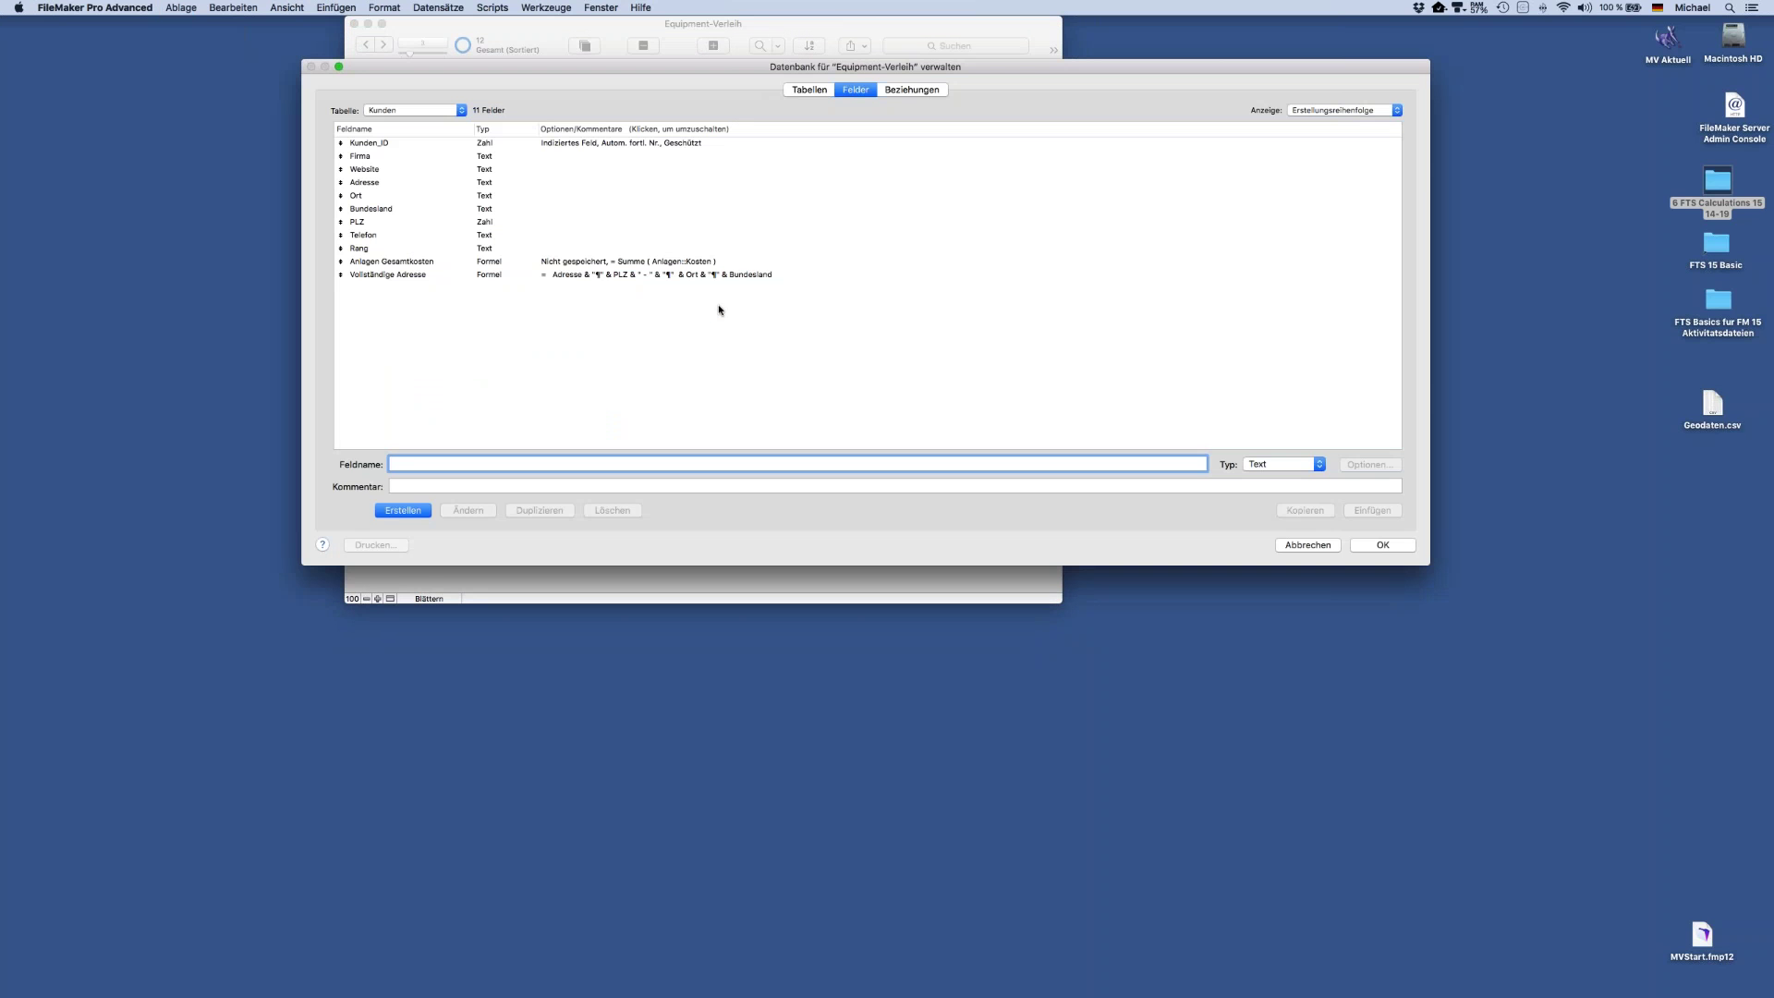
{"action": "double_click", "coordinate": [650, 275]}
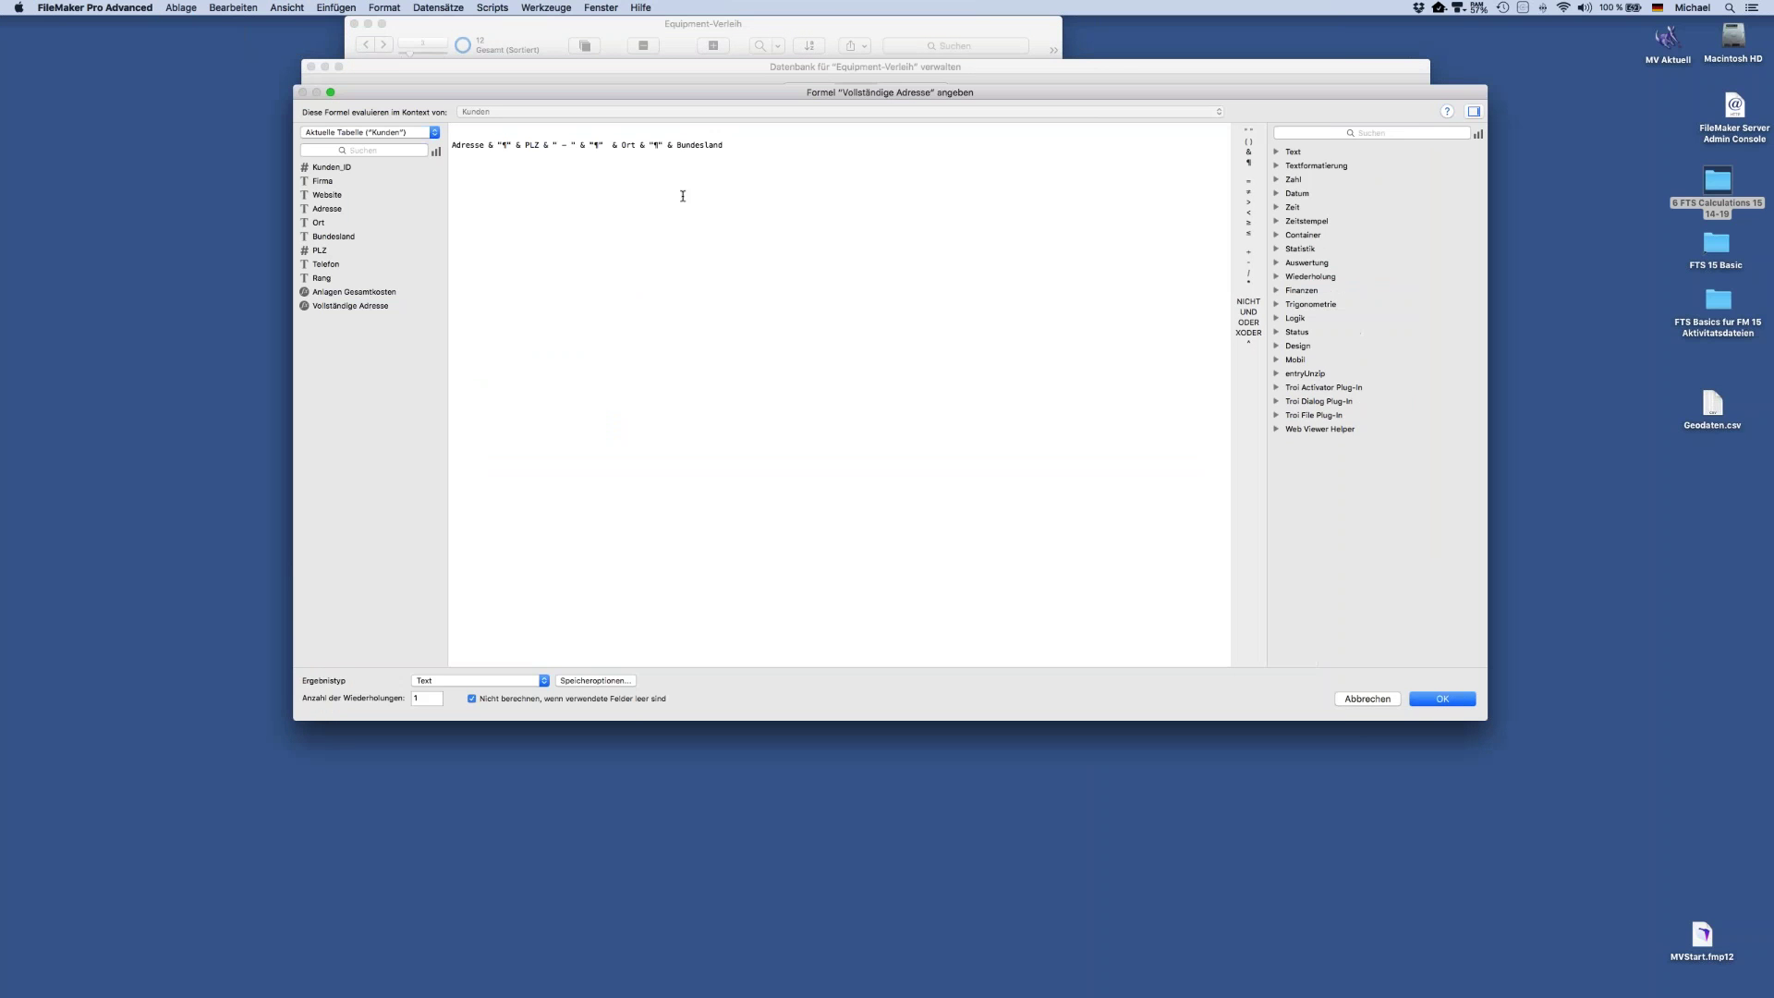
{"action": "left_click_drag", "start_coordinate": [612, 145], "coordinate": [592, 146]}
{"action": "key", "text": "BackSpace"}
{"action": "key", "text": "BackSpace"}
{"action": "key", "text": "BackSpace"}
{"action": "left_click", "coordinate": [1421, 702]}
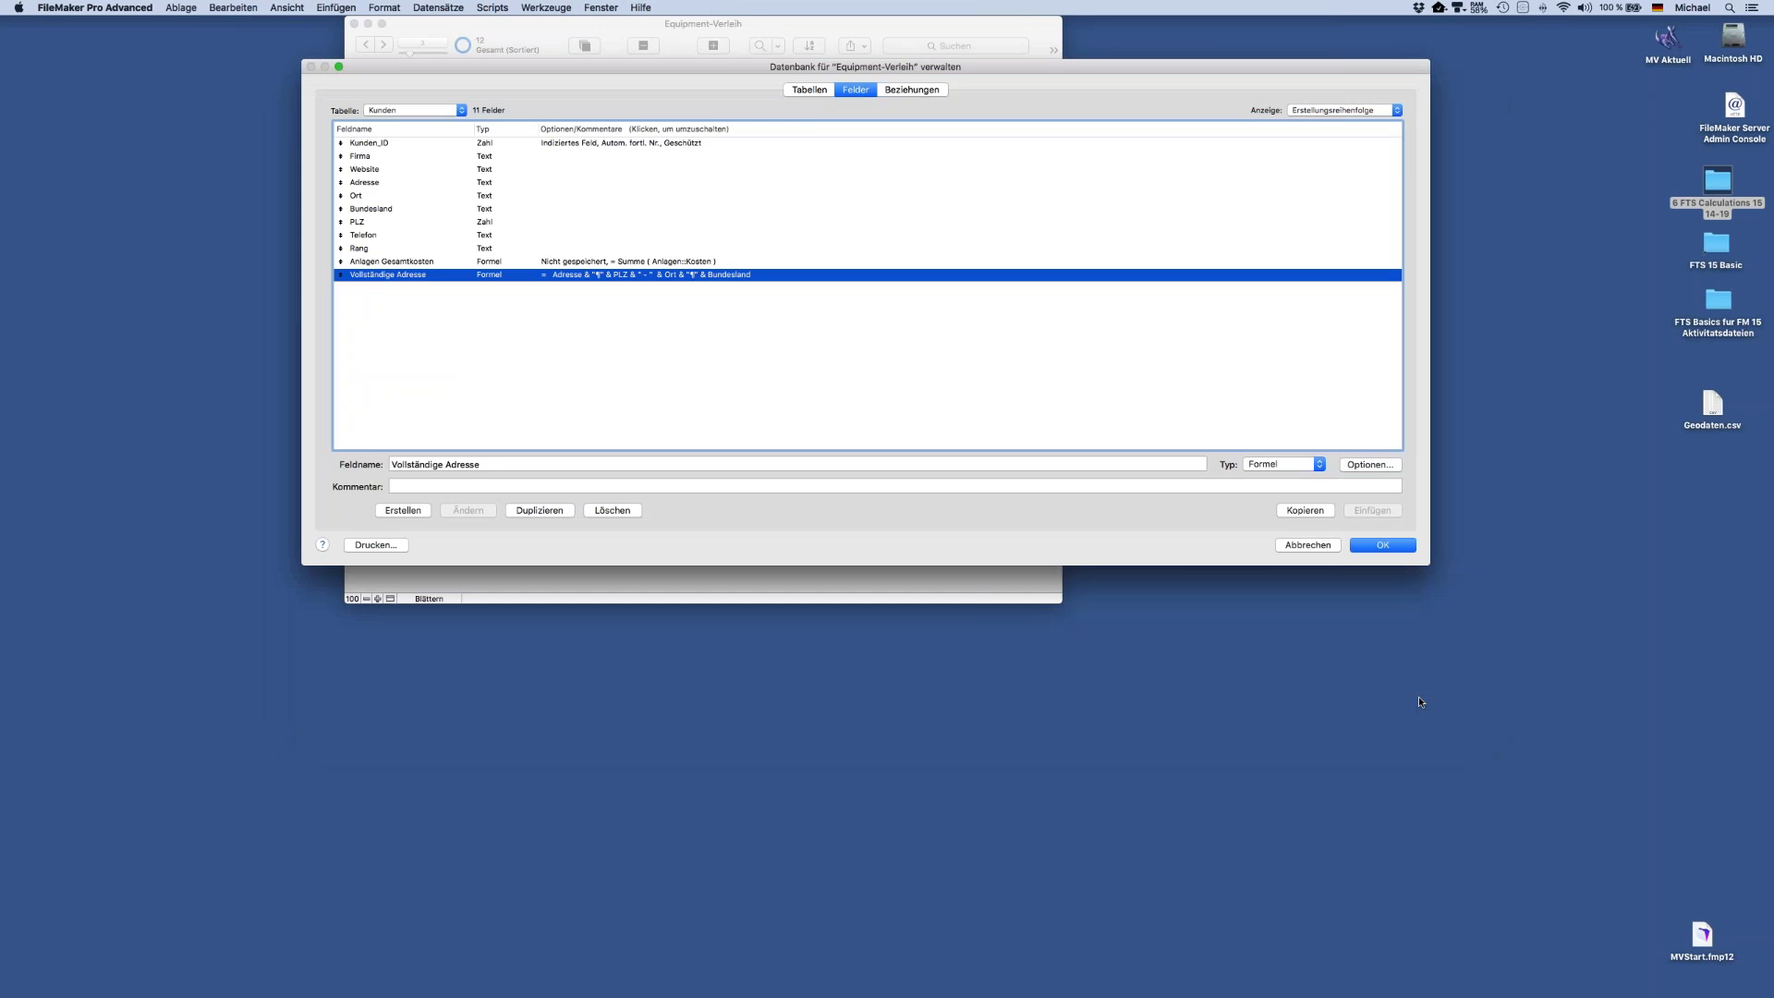
{"action": "left_click", "coordinate": [1368, 545]}
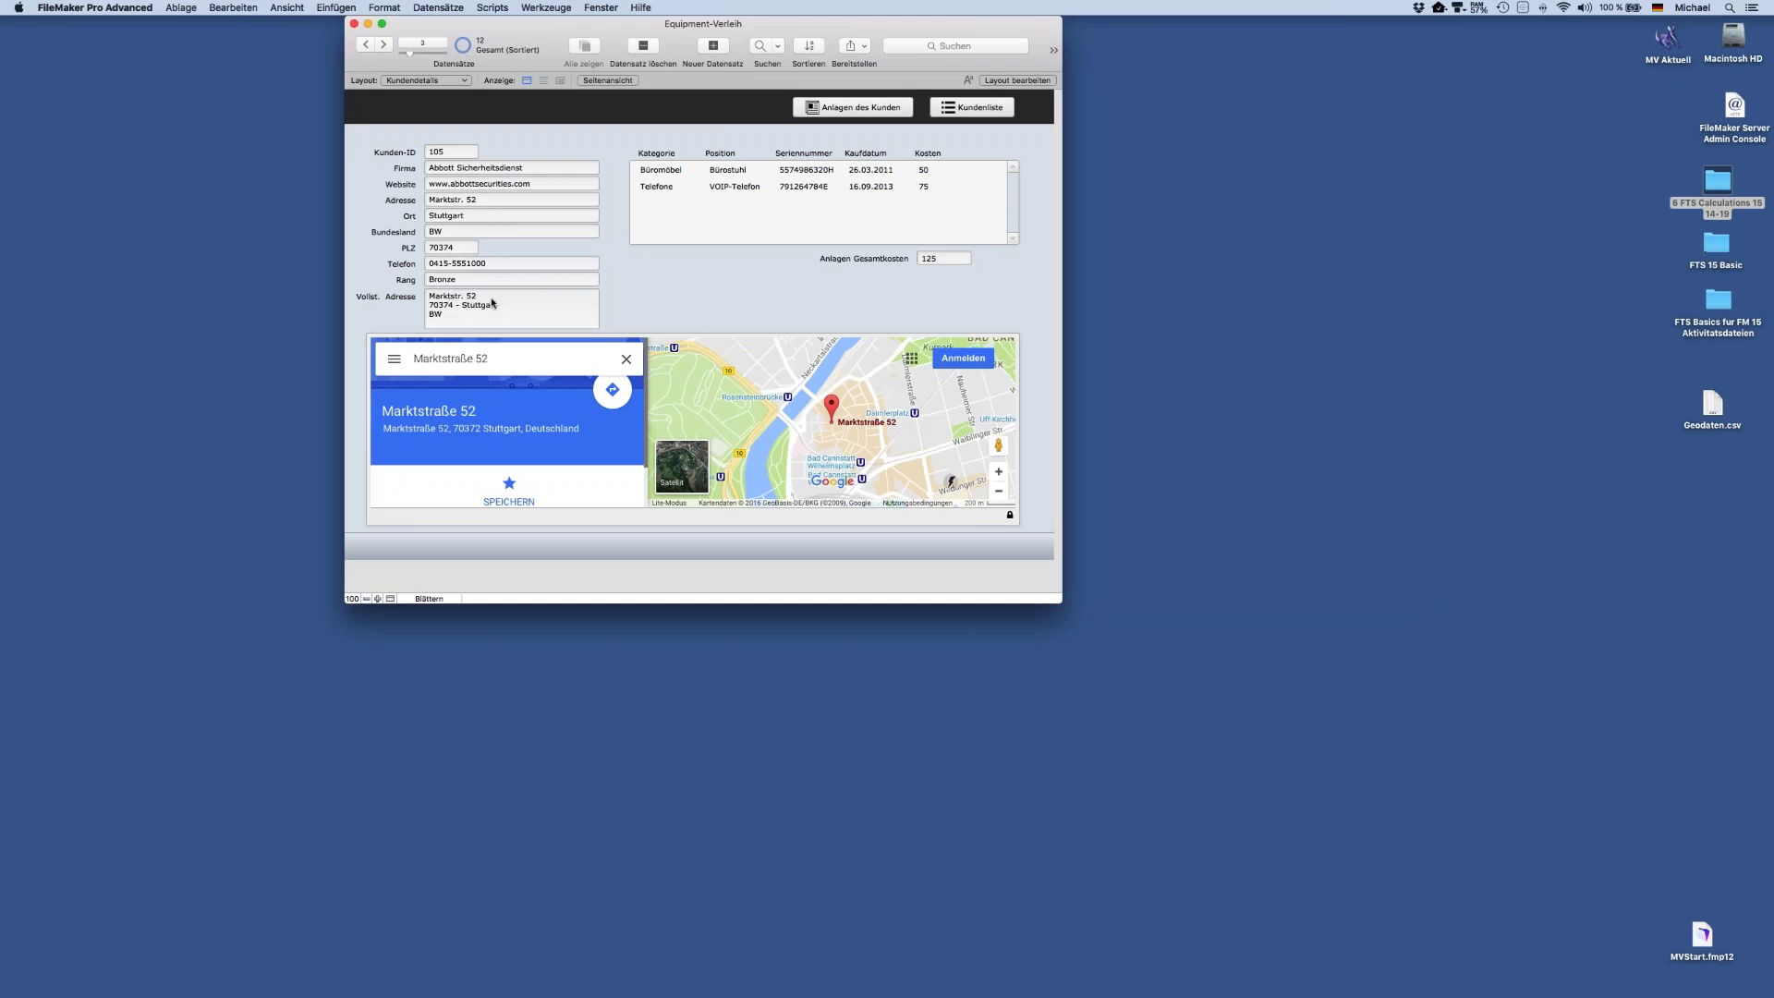
Insert a second ¶ into the quoted line break after Adresse in the Vollständige Adresse formula and save the database changes
{"action": "key", "text": "super+shift+d"}
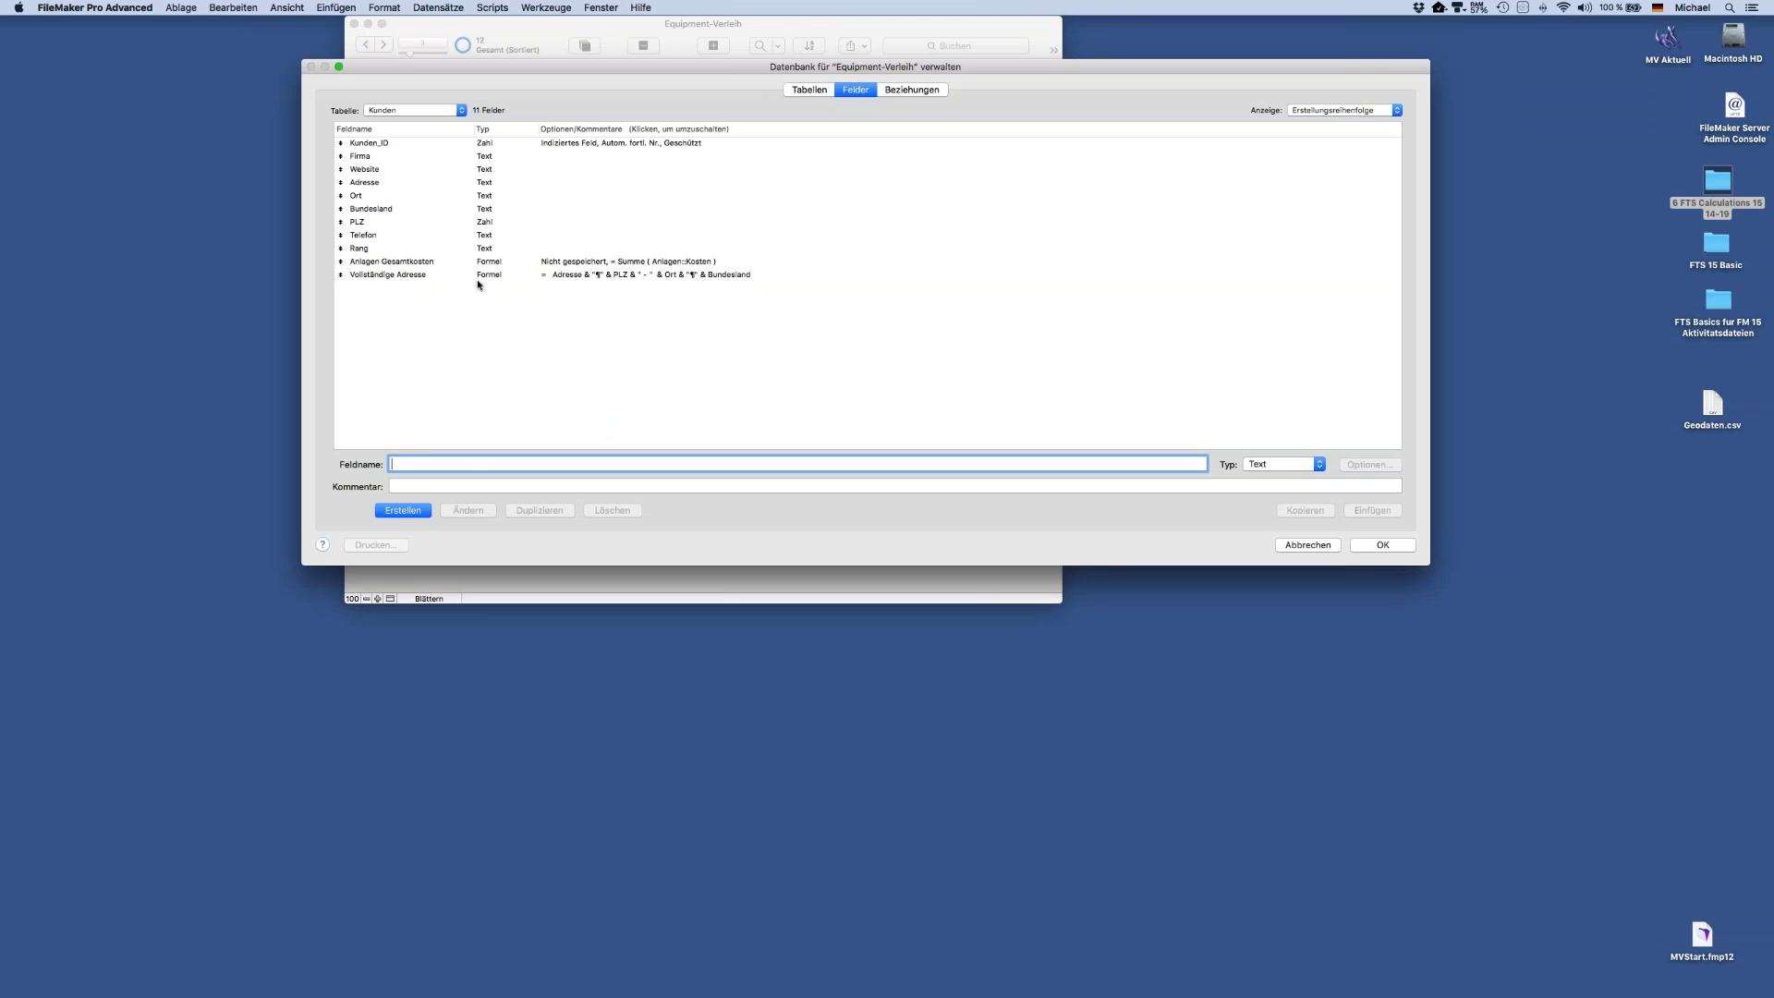
{"action": "double_click", "coordinate": [480, 275]}
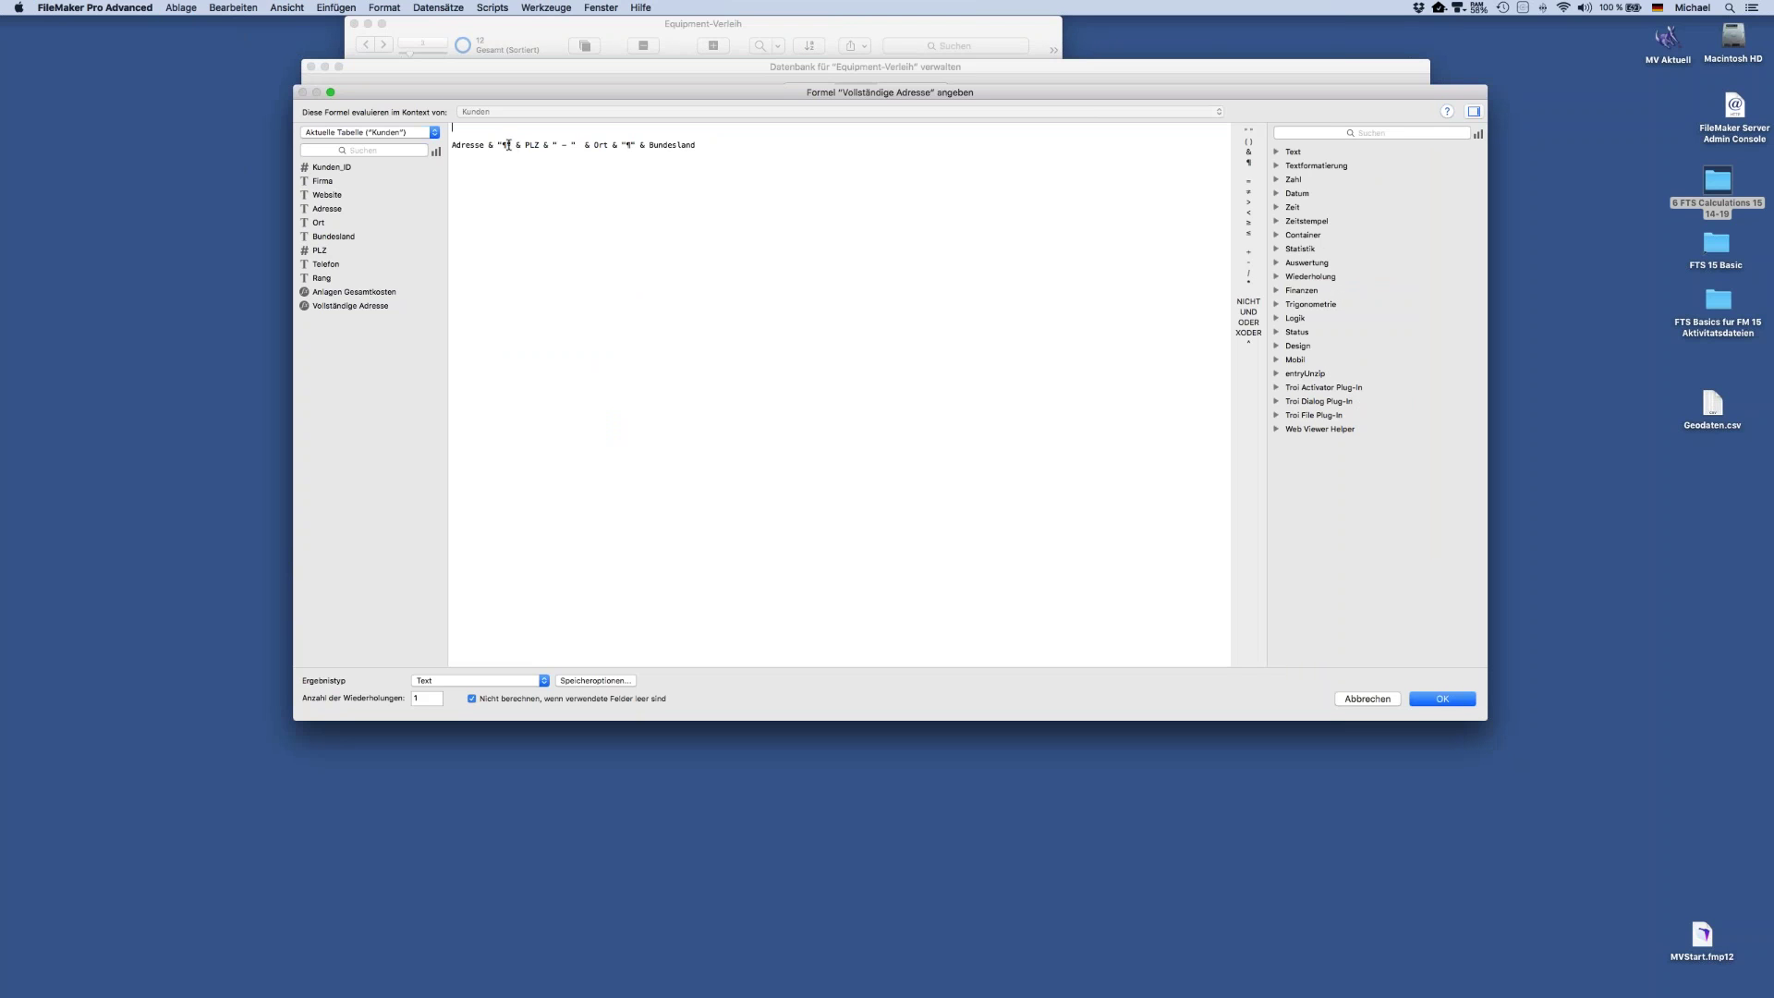
{"action": "left_click", "coordinate": [1248, 162]}
{"action": "left_click", "coordinate": [1445, 700]}
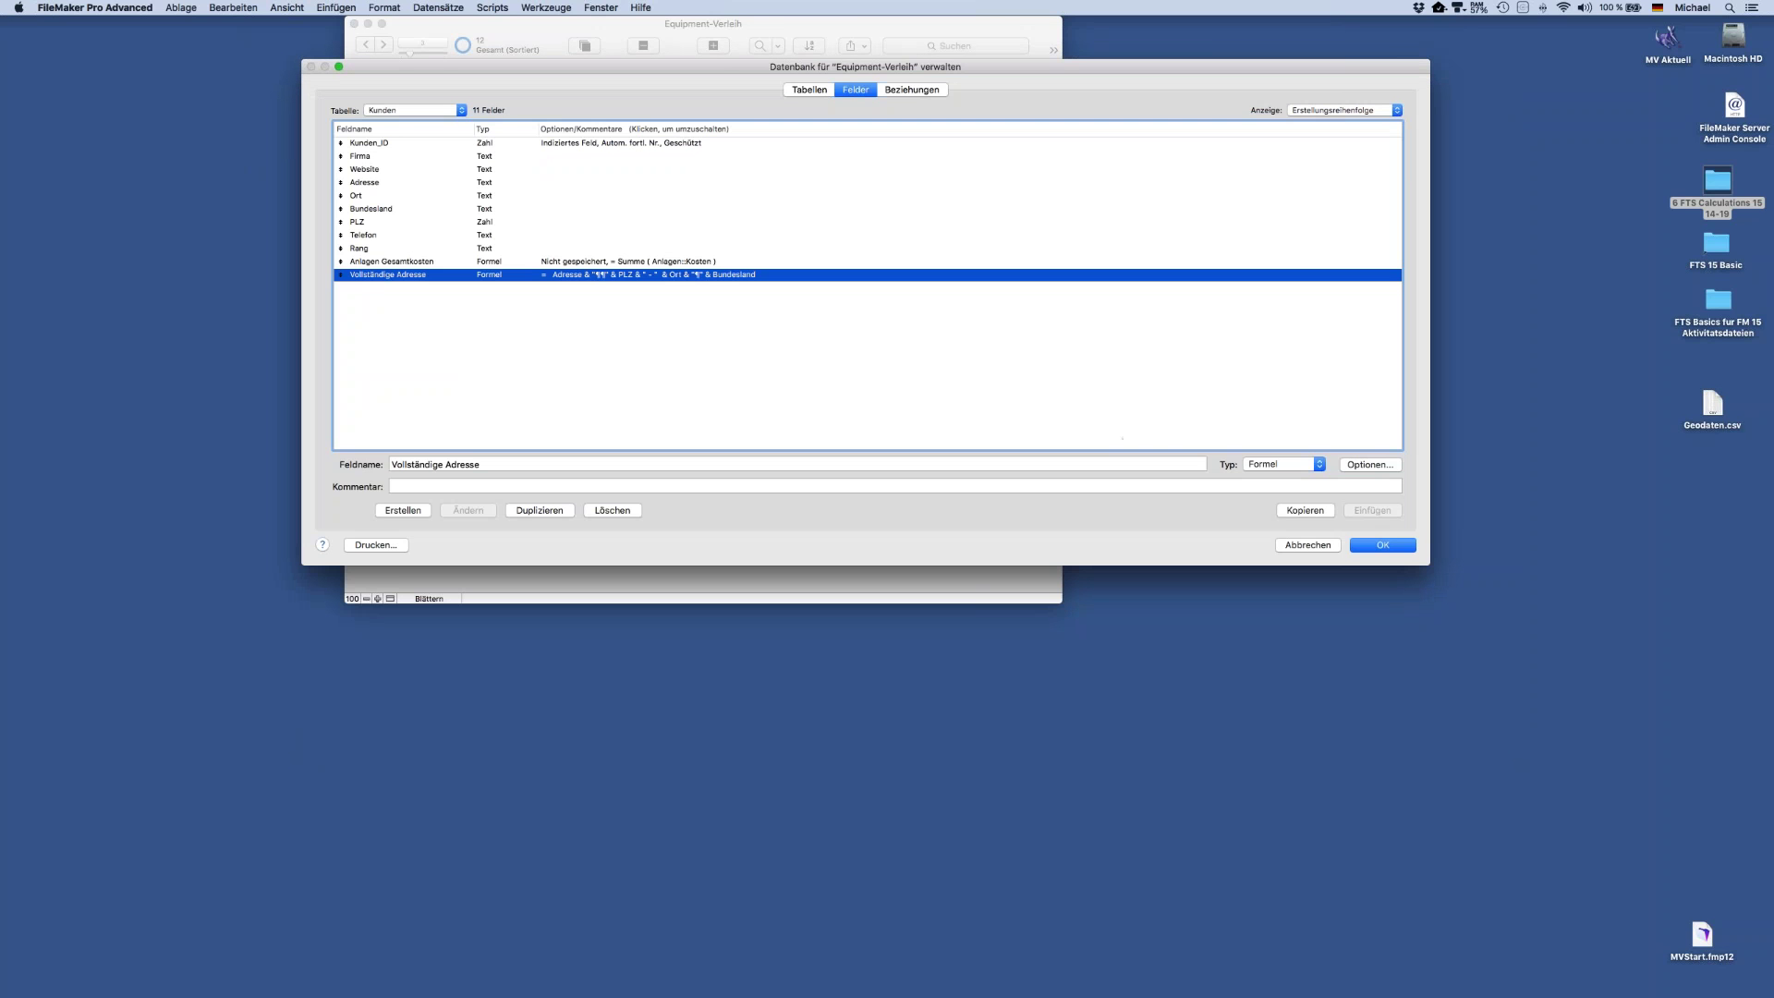
{"action": "left_click", "coordinate": [1381, 545]}
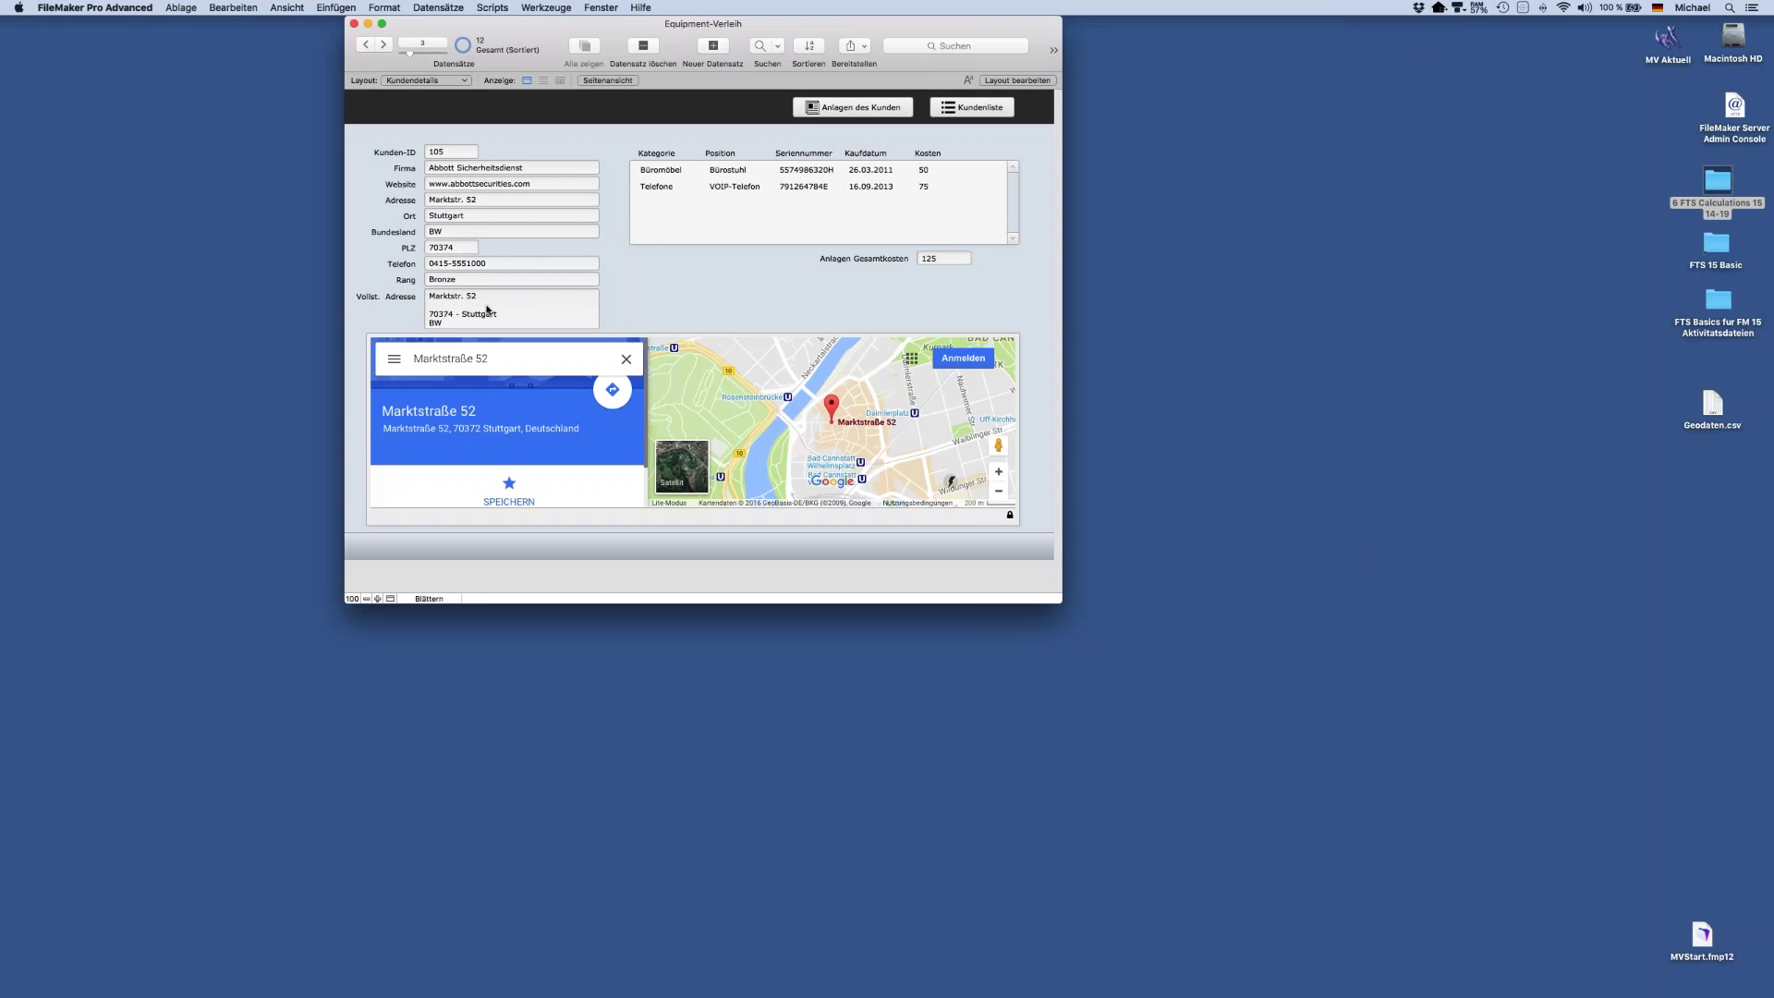
Browse back and forth through the neighbouring customer records to compare how their full addresses are laid out
{"action": "left_click", "coordinate": [384, 47]}
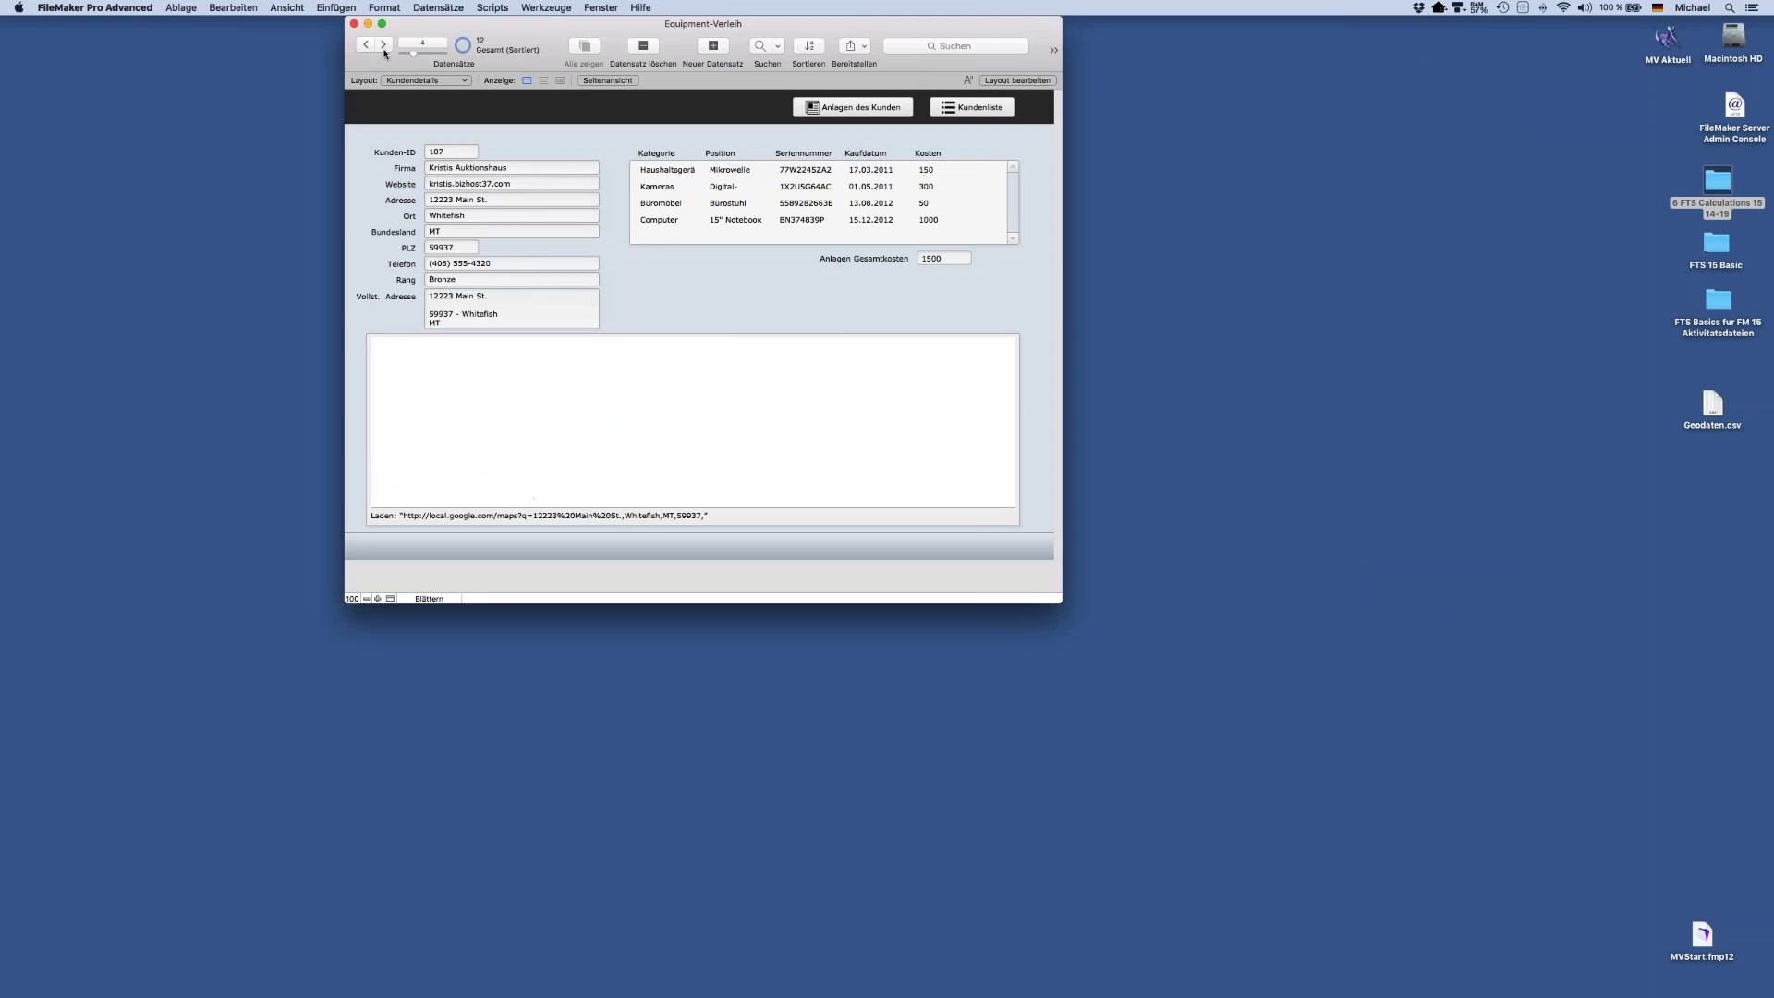
{"action": "left_click", "coordinate": [384, 46]}
{"action": "left_click", "coordinate": [383, 46]}
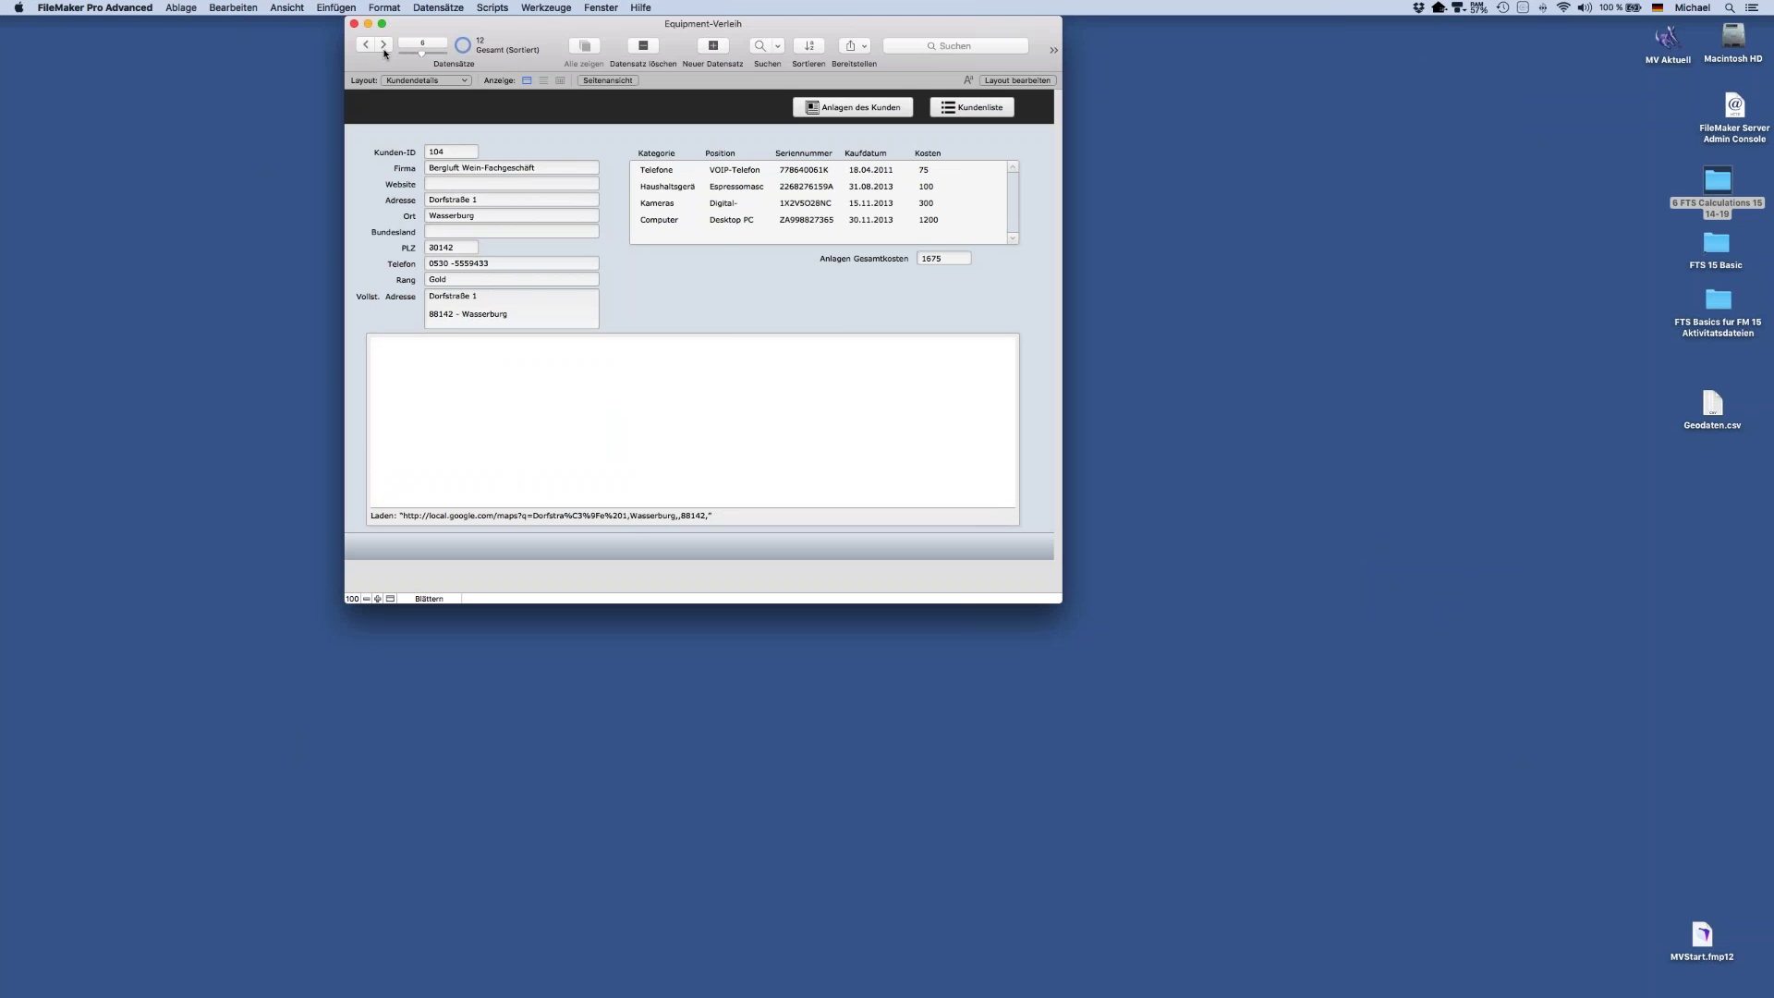
{"action": "left_click", "coordinate": [366, 46]}
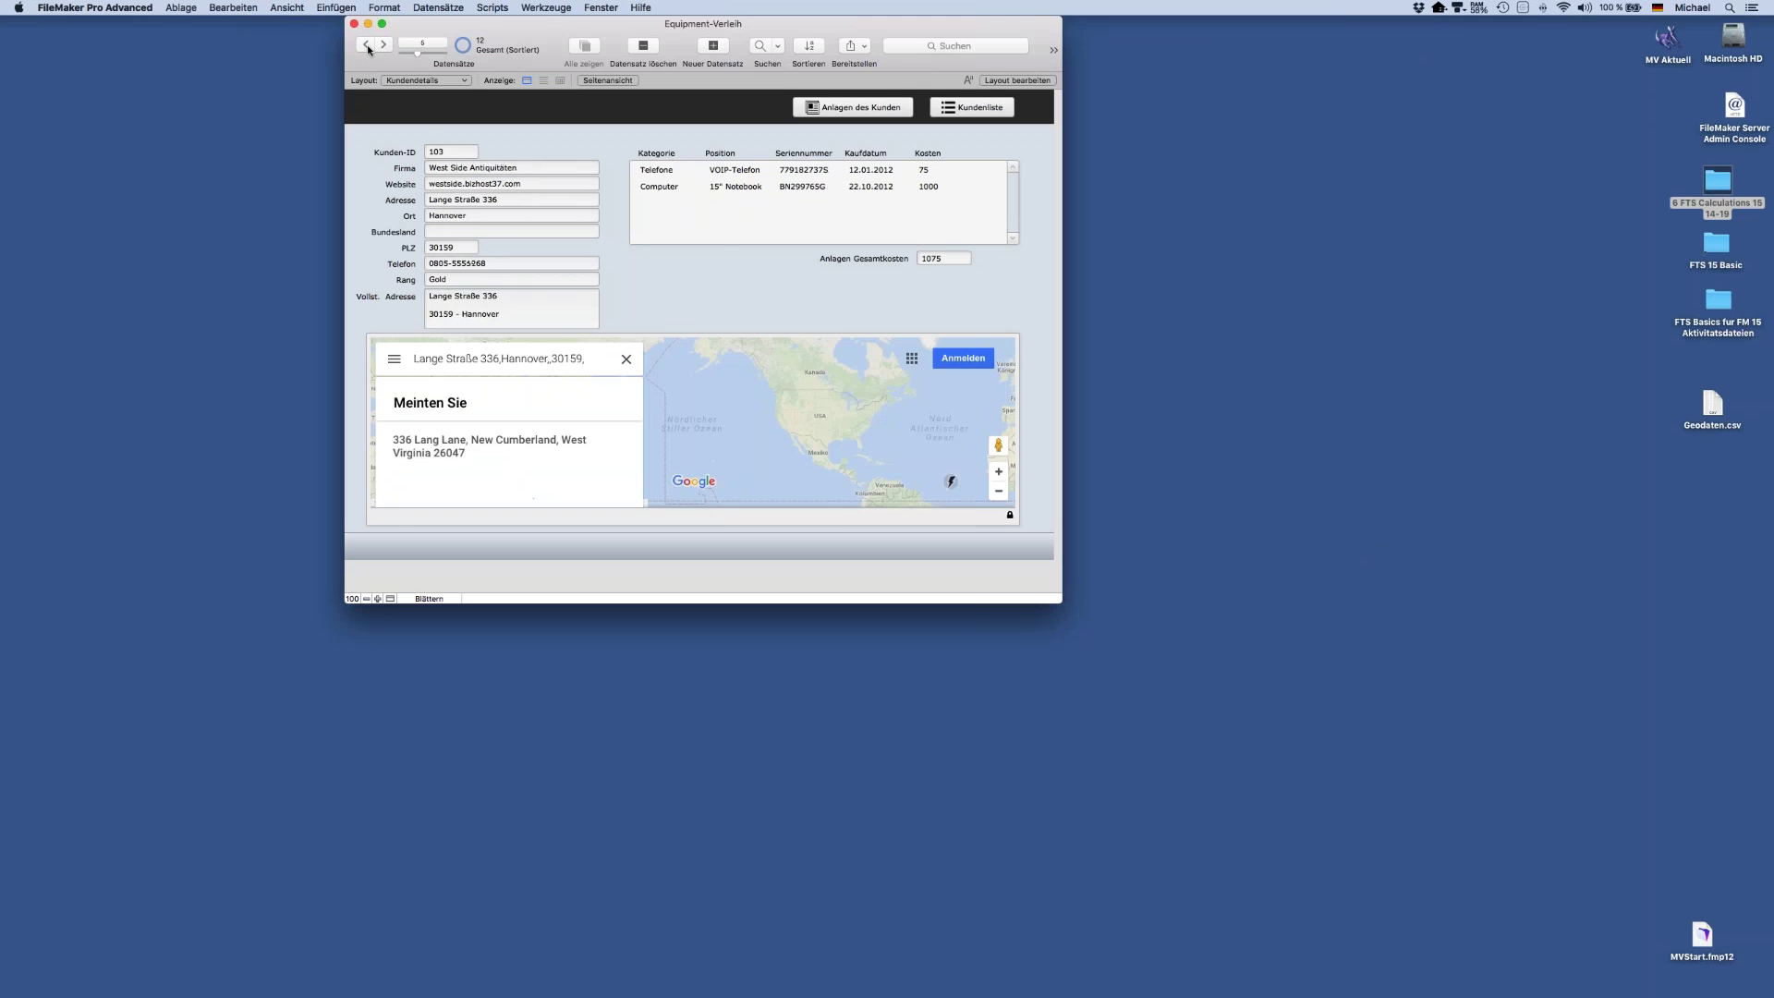
{"action": "left_click", "coordinate": [367, 46]}
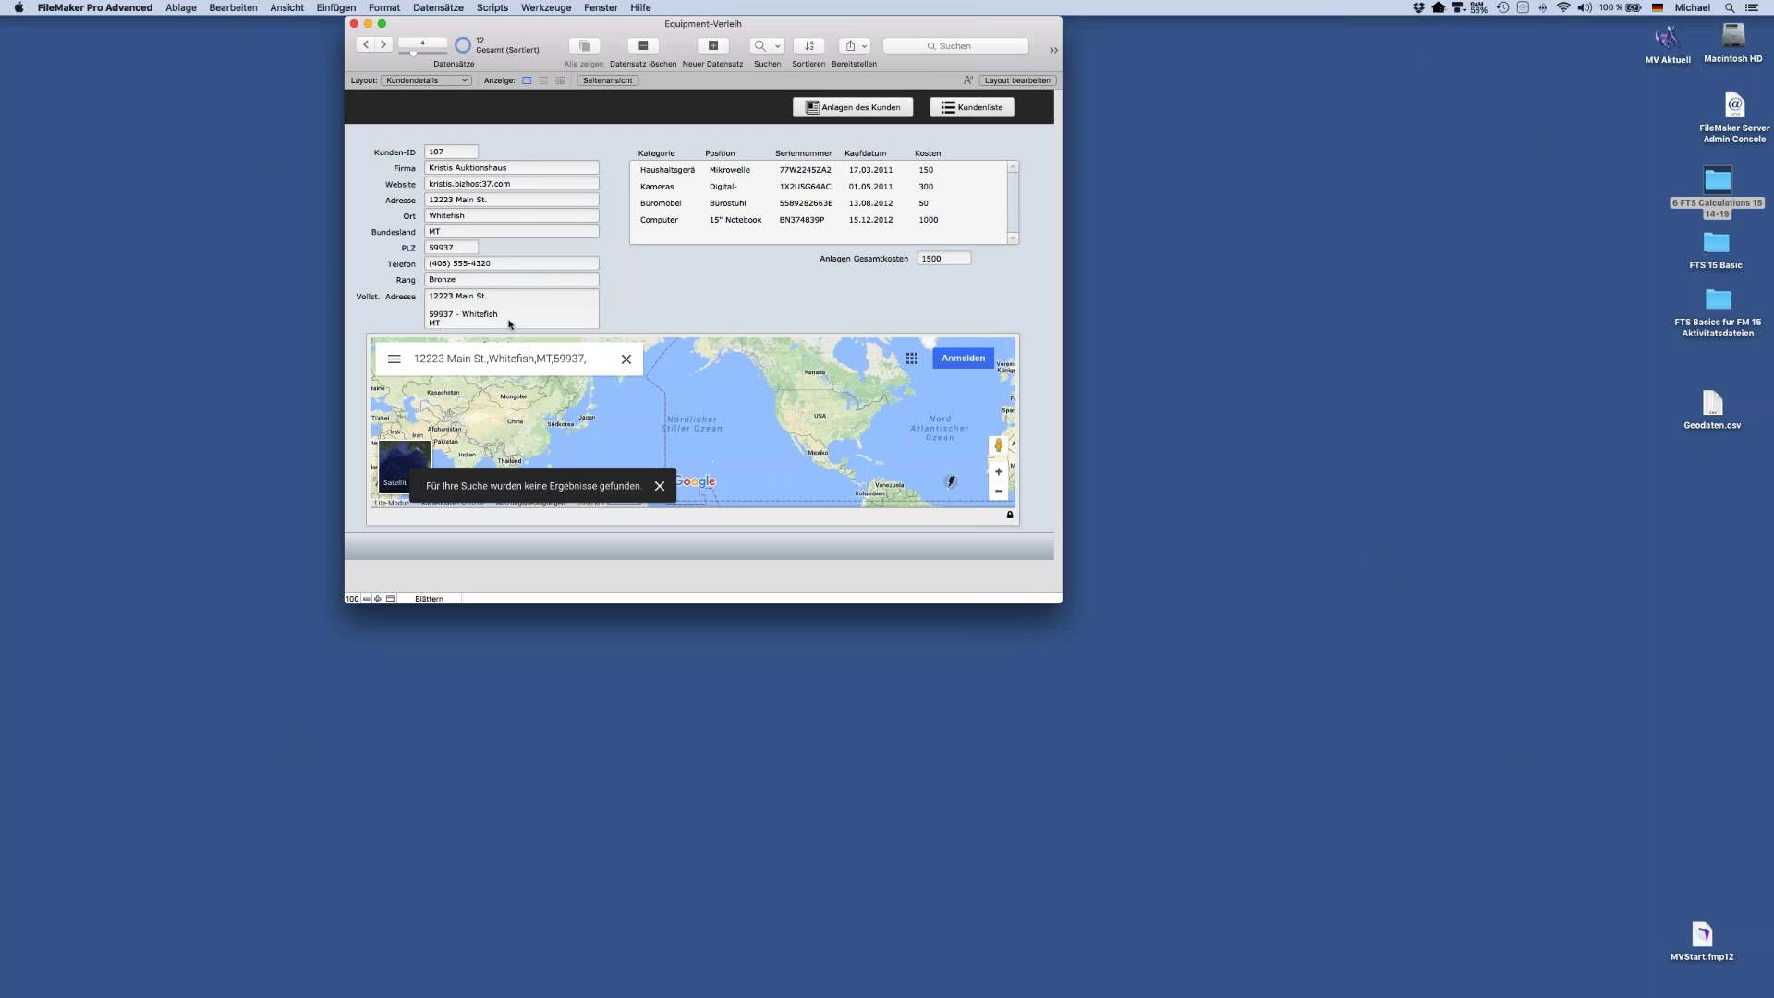
{"action": "left_click", "coordinate": [383, 45]}
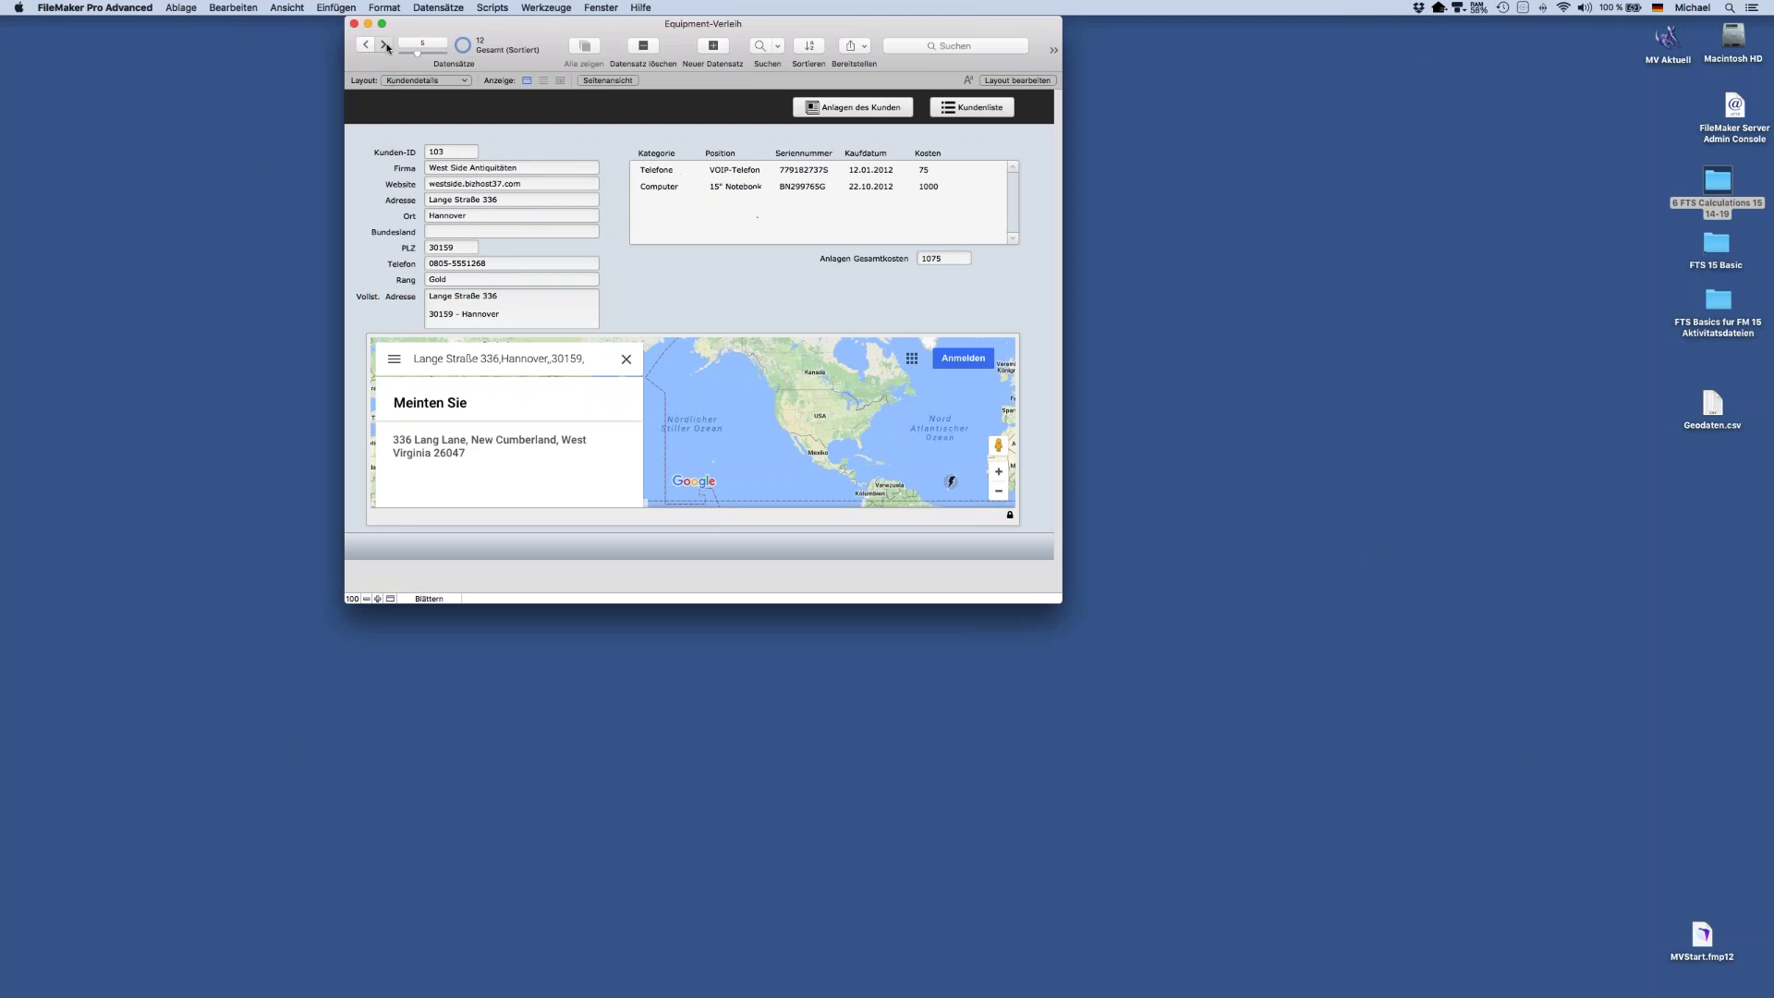
{"action": "left_click", "coordinate": [384, 45]}
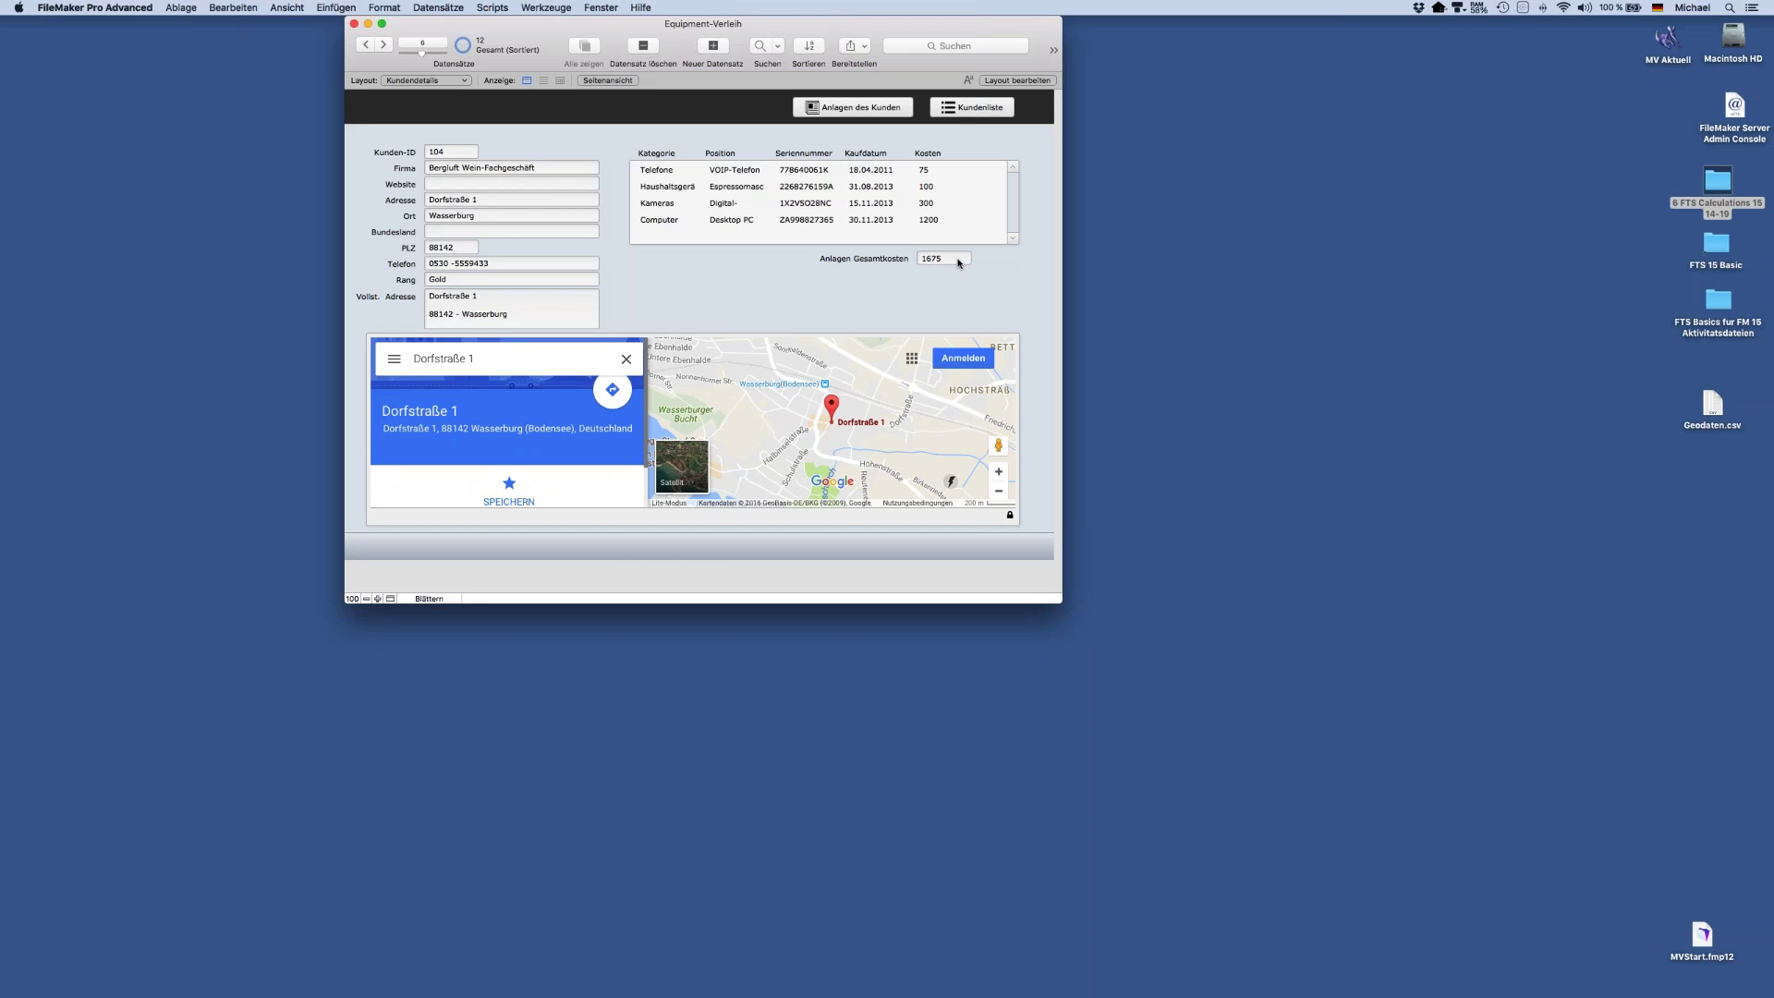
Look at the Gesamtkosten statistics field in the field definitions of the Anlagen table, then leave database management without saving
{"action": "key", "text": "super+shift+d"}
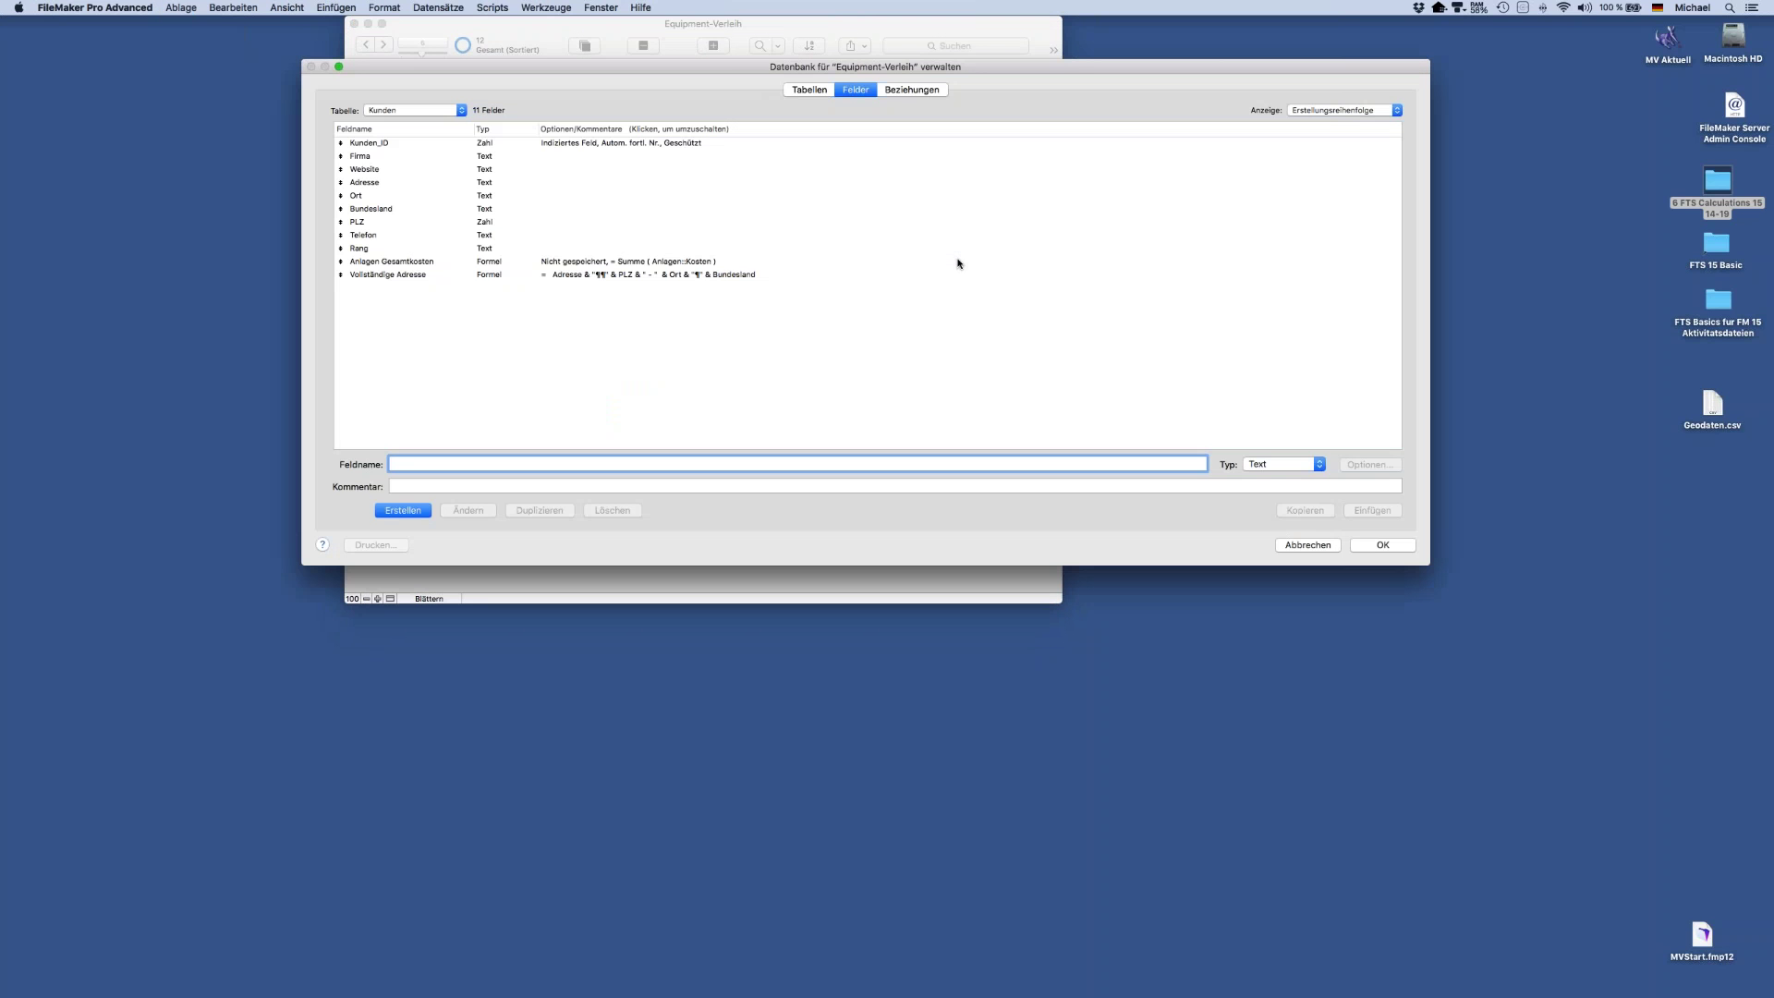
{"action": "left_click", "coordinate": [393, 111]}
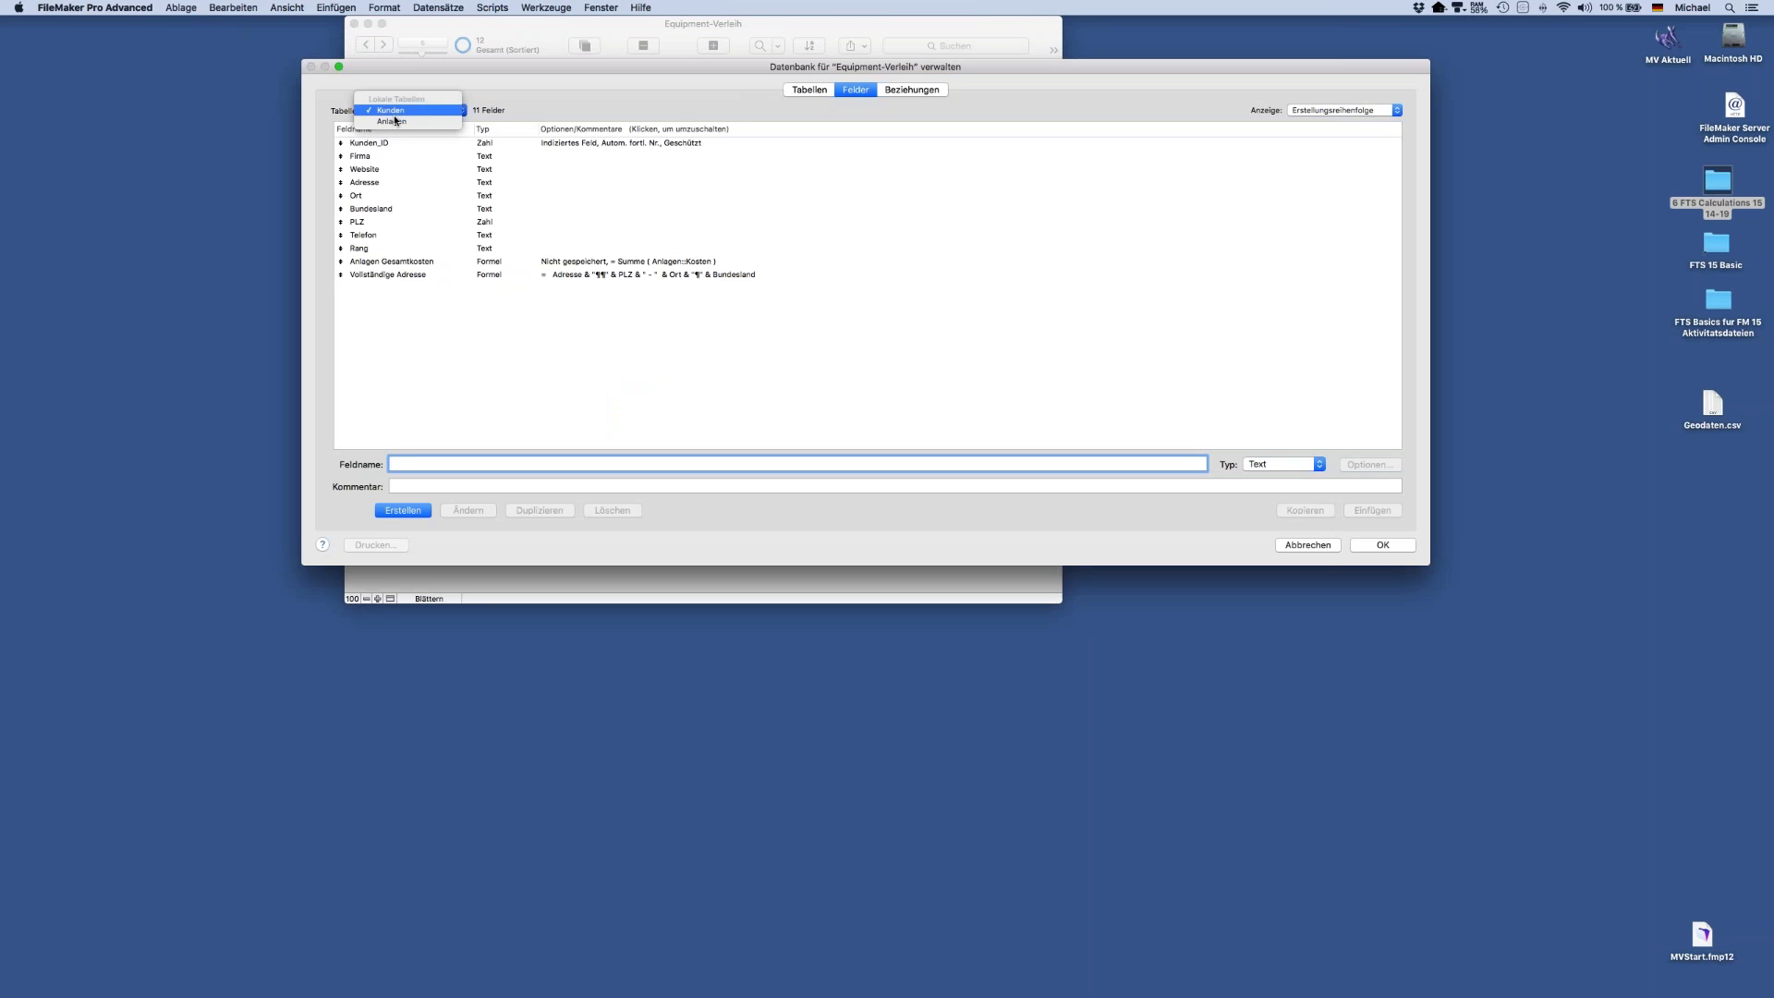
{"action": "left_click", "coordinate": [398, 123]}
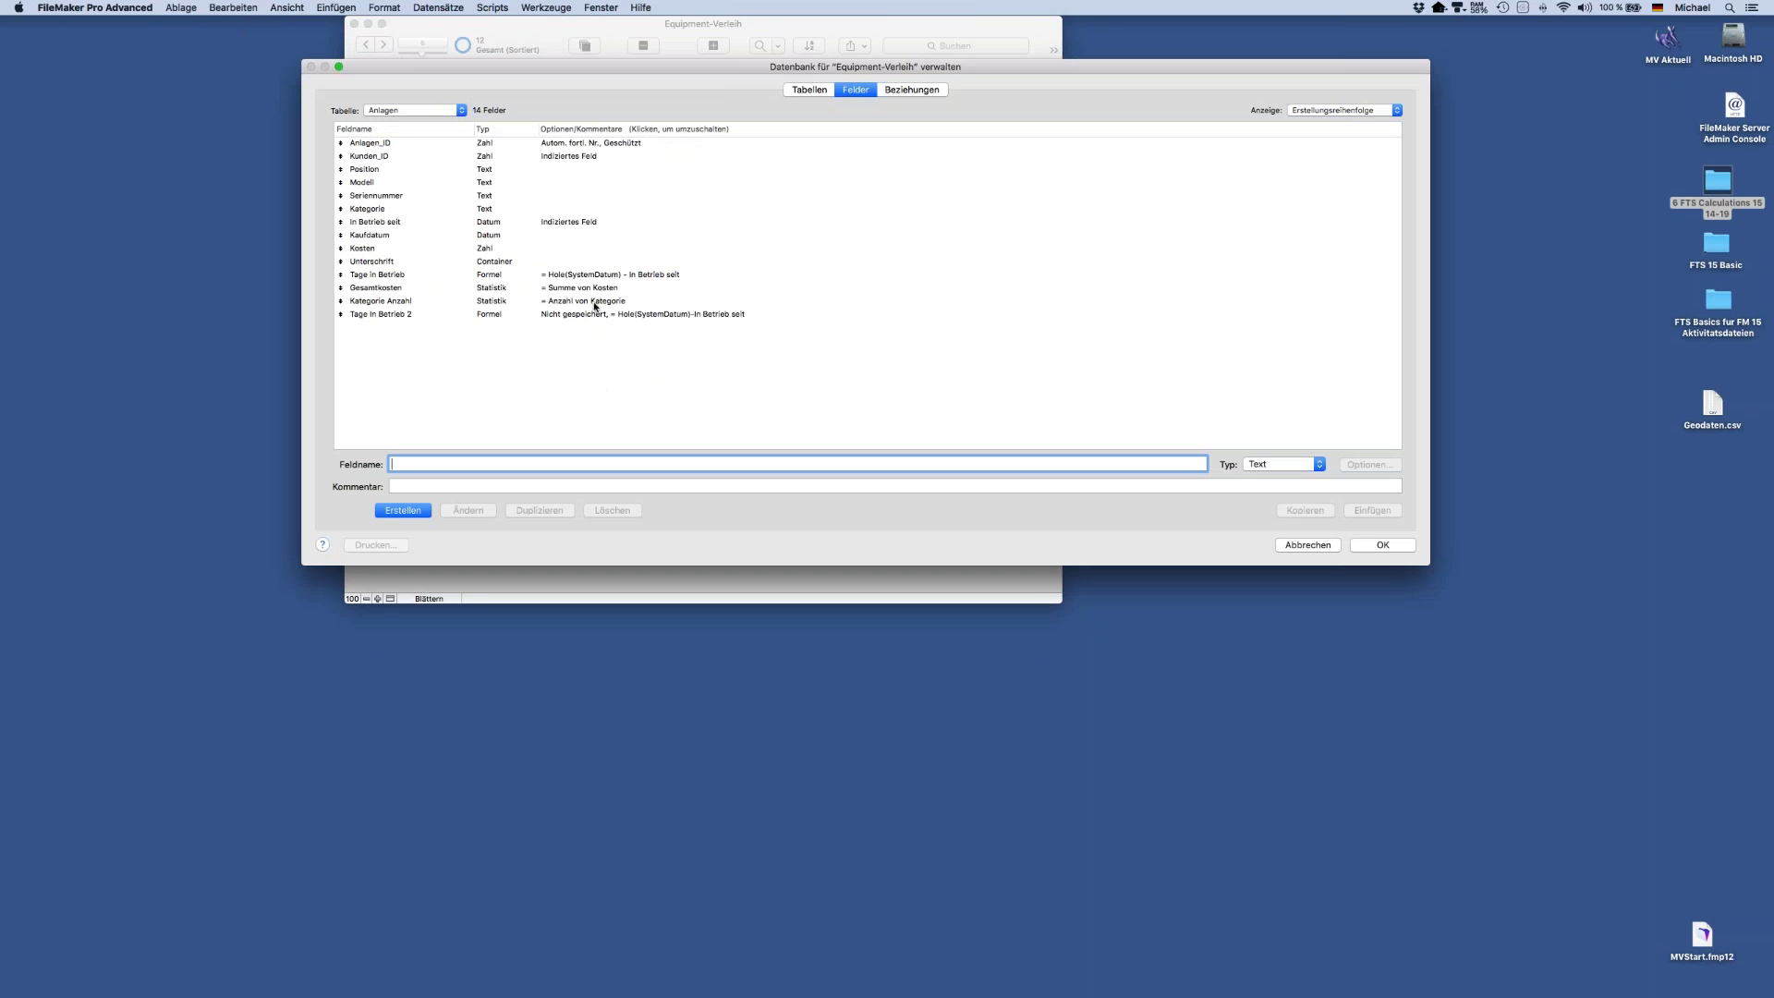
{"action": "left_click", "coordinate": [347, 290]}
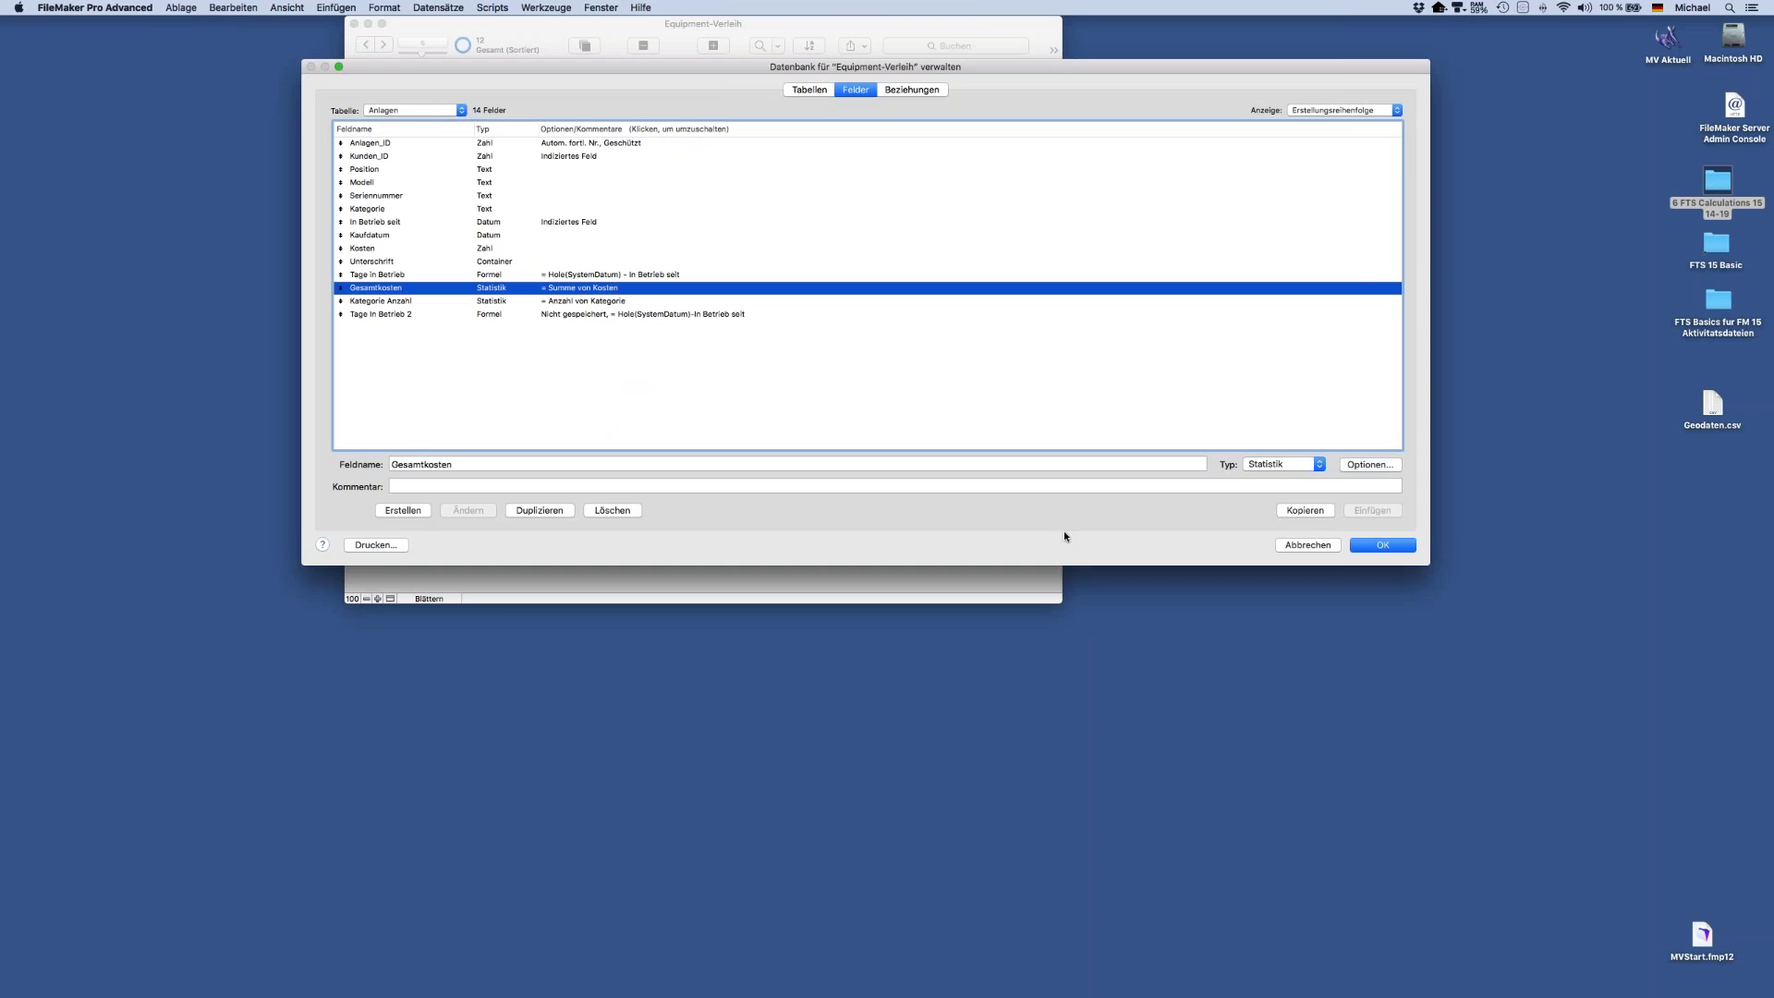
{"action": "left_click", "coordinate": [1323, 546]}
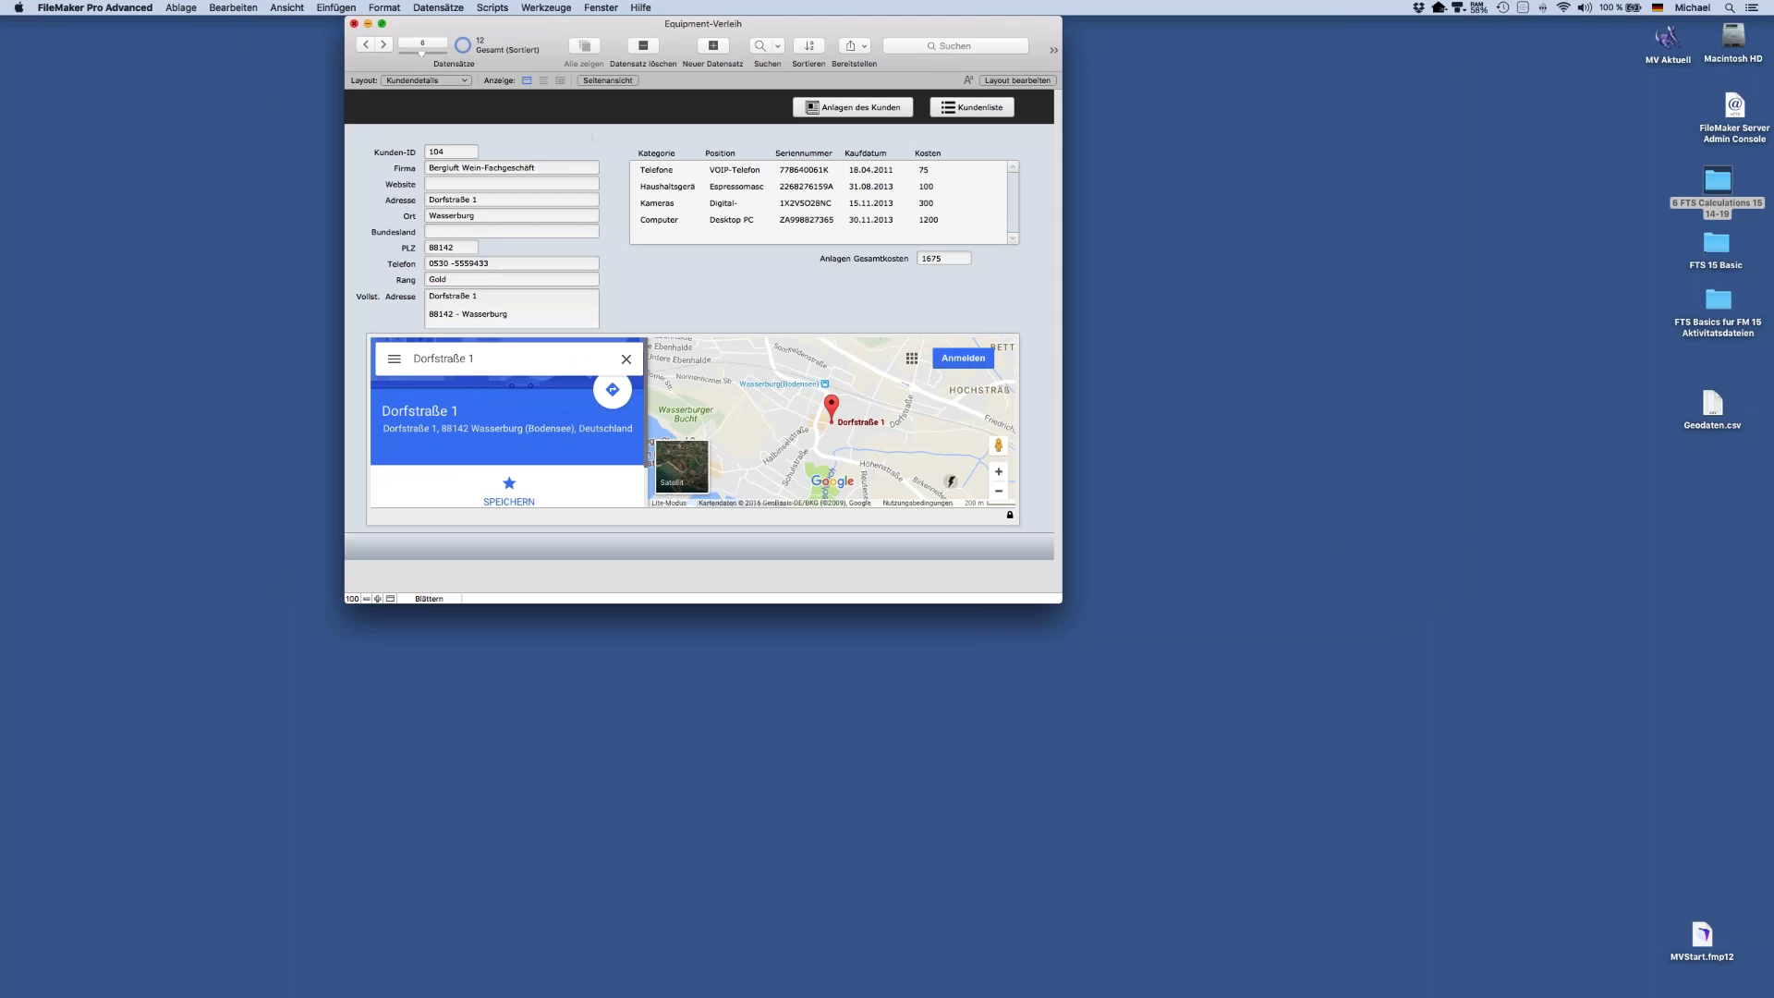
Minimize the Equipment-Verleih window, switch to the Keynote presentation FTS - Calc 14 DE and go to slide 12 on Scripting
{"action": "left_click", "coordinate": [367, 24]}
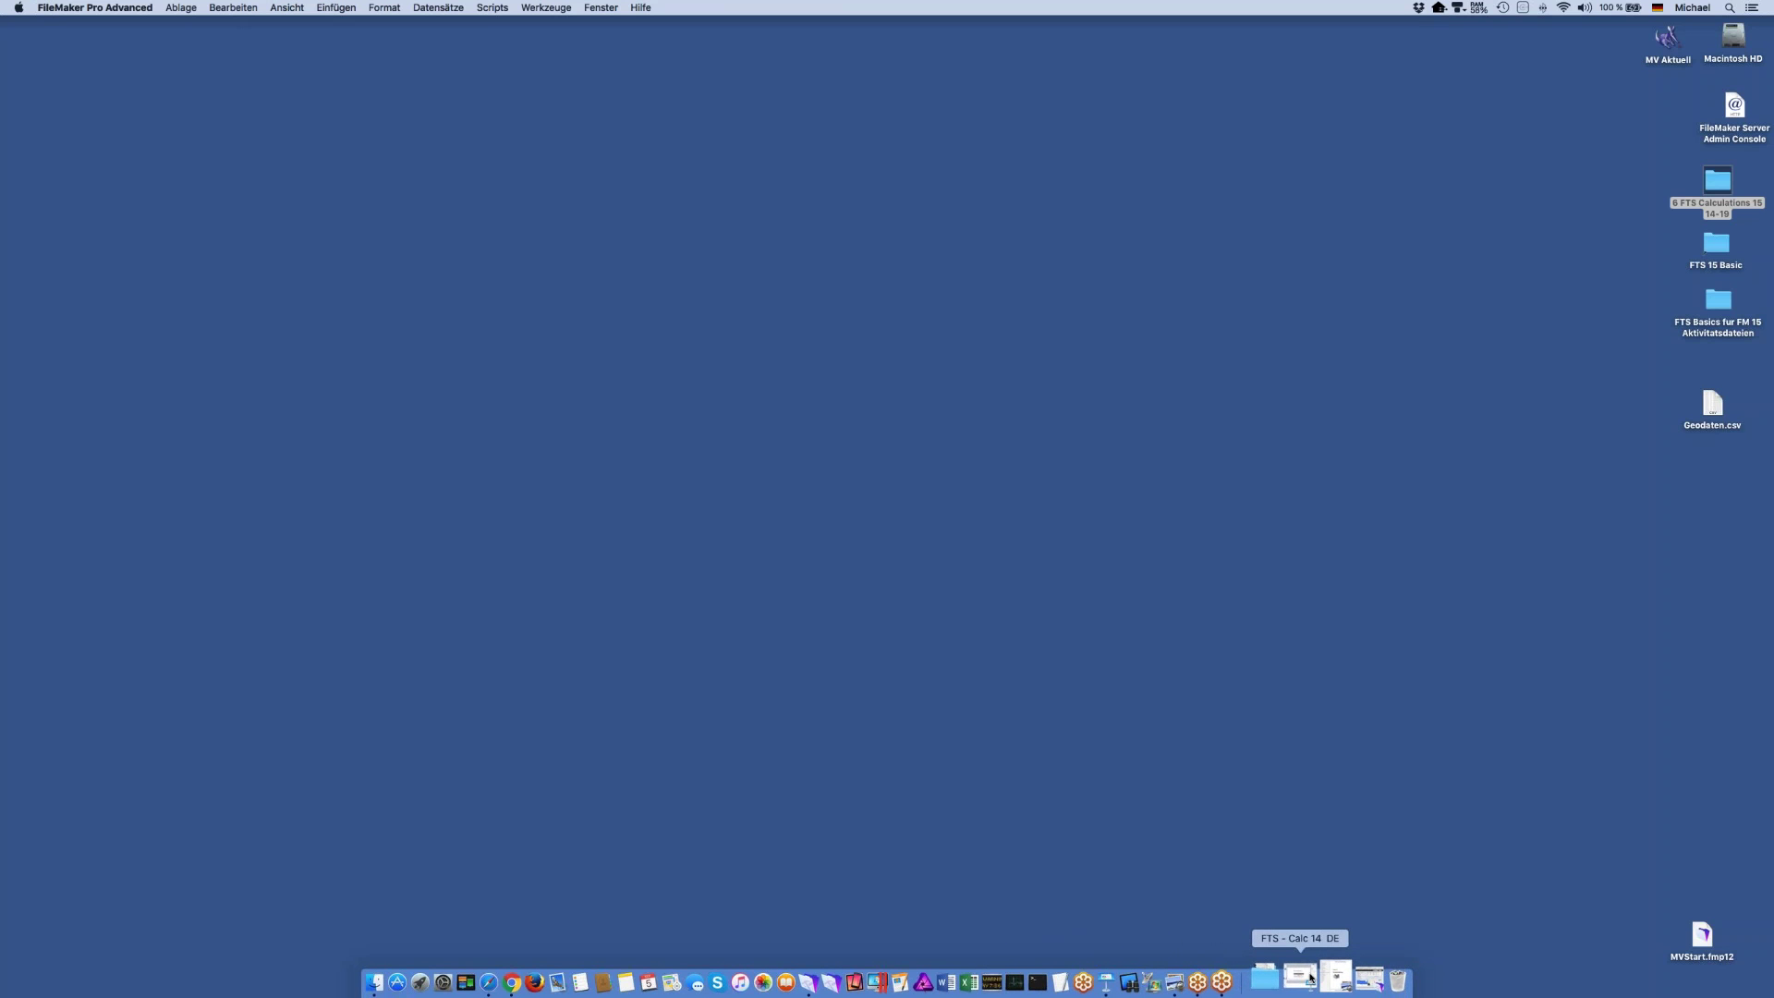
{"action": "left_click", "coordinate": [1301, 977]}
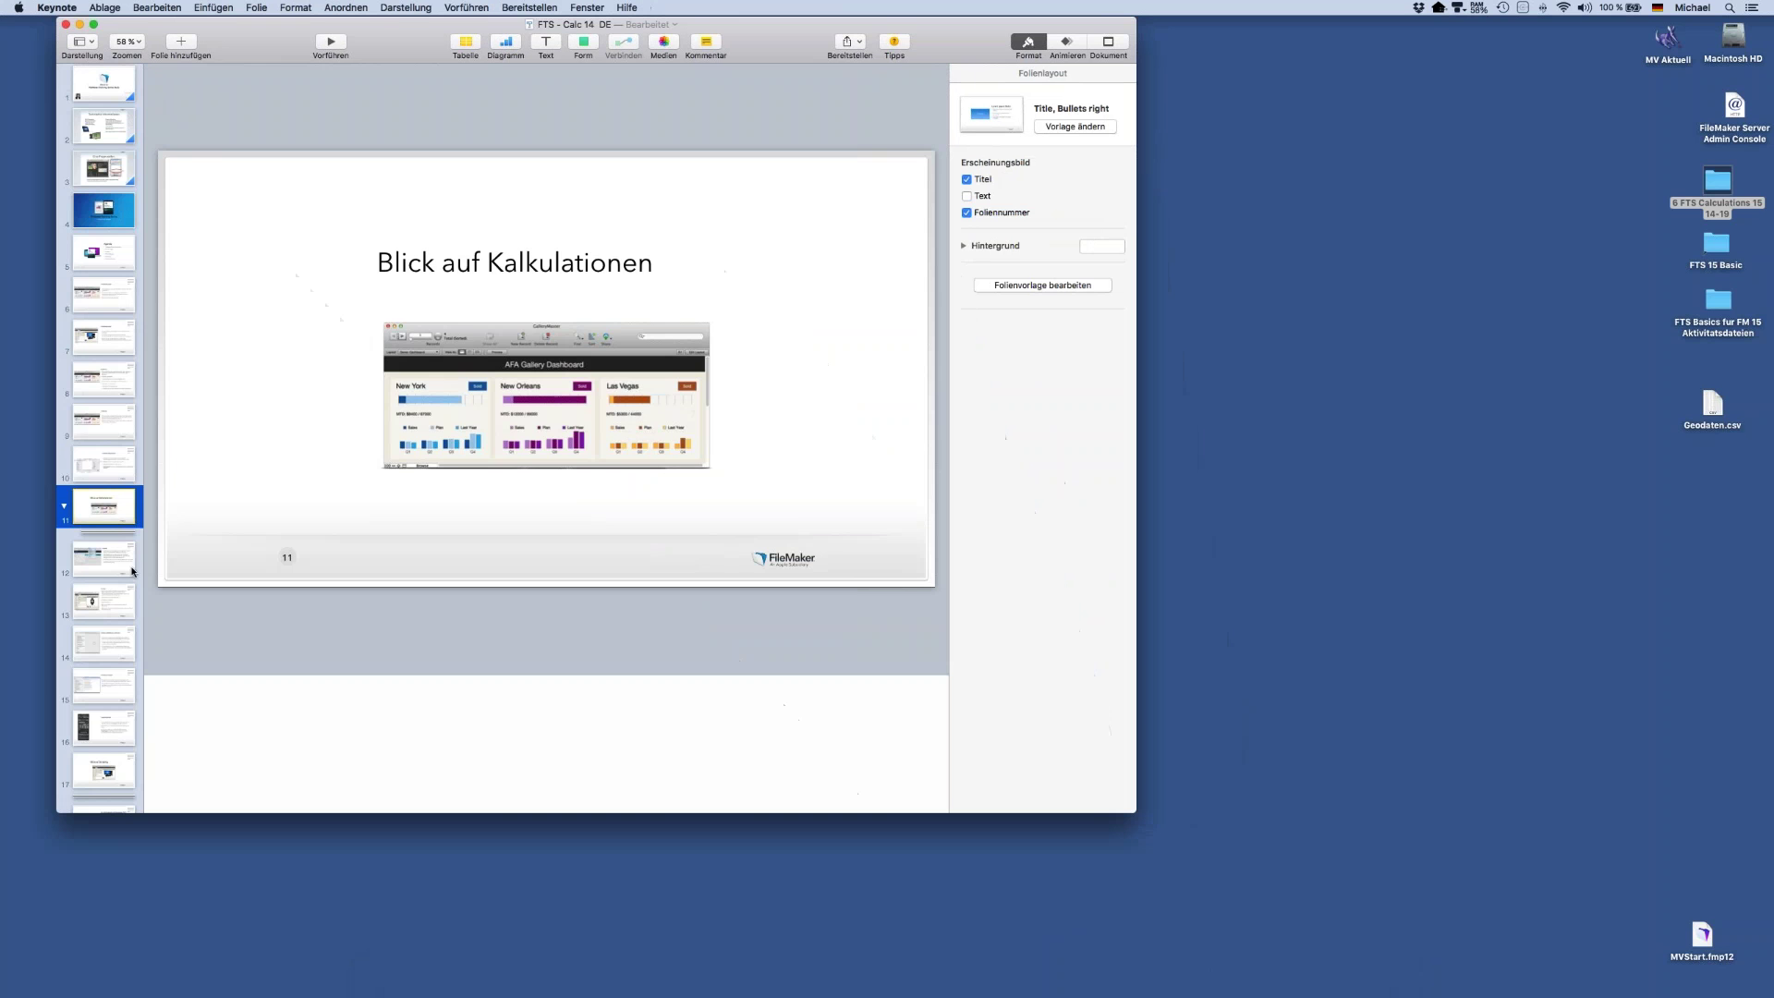
{"action": "left_click", "coordinate": [88, 566]}
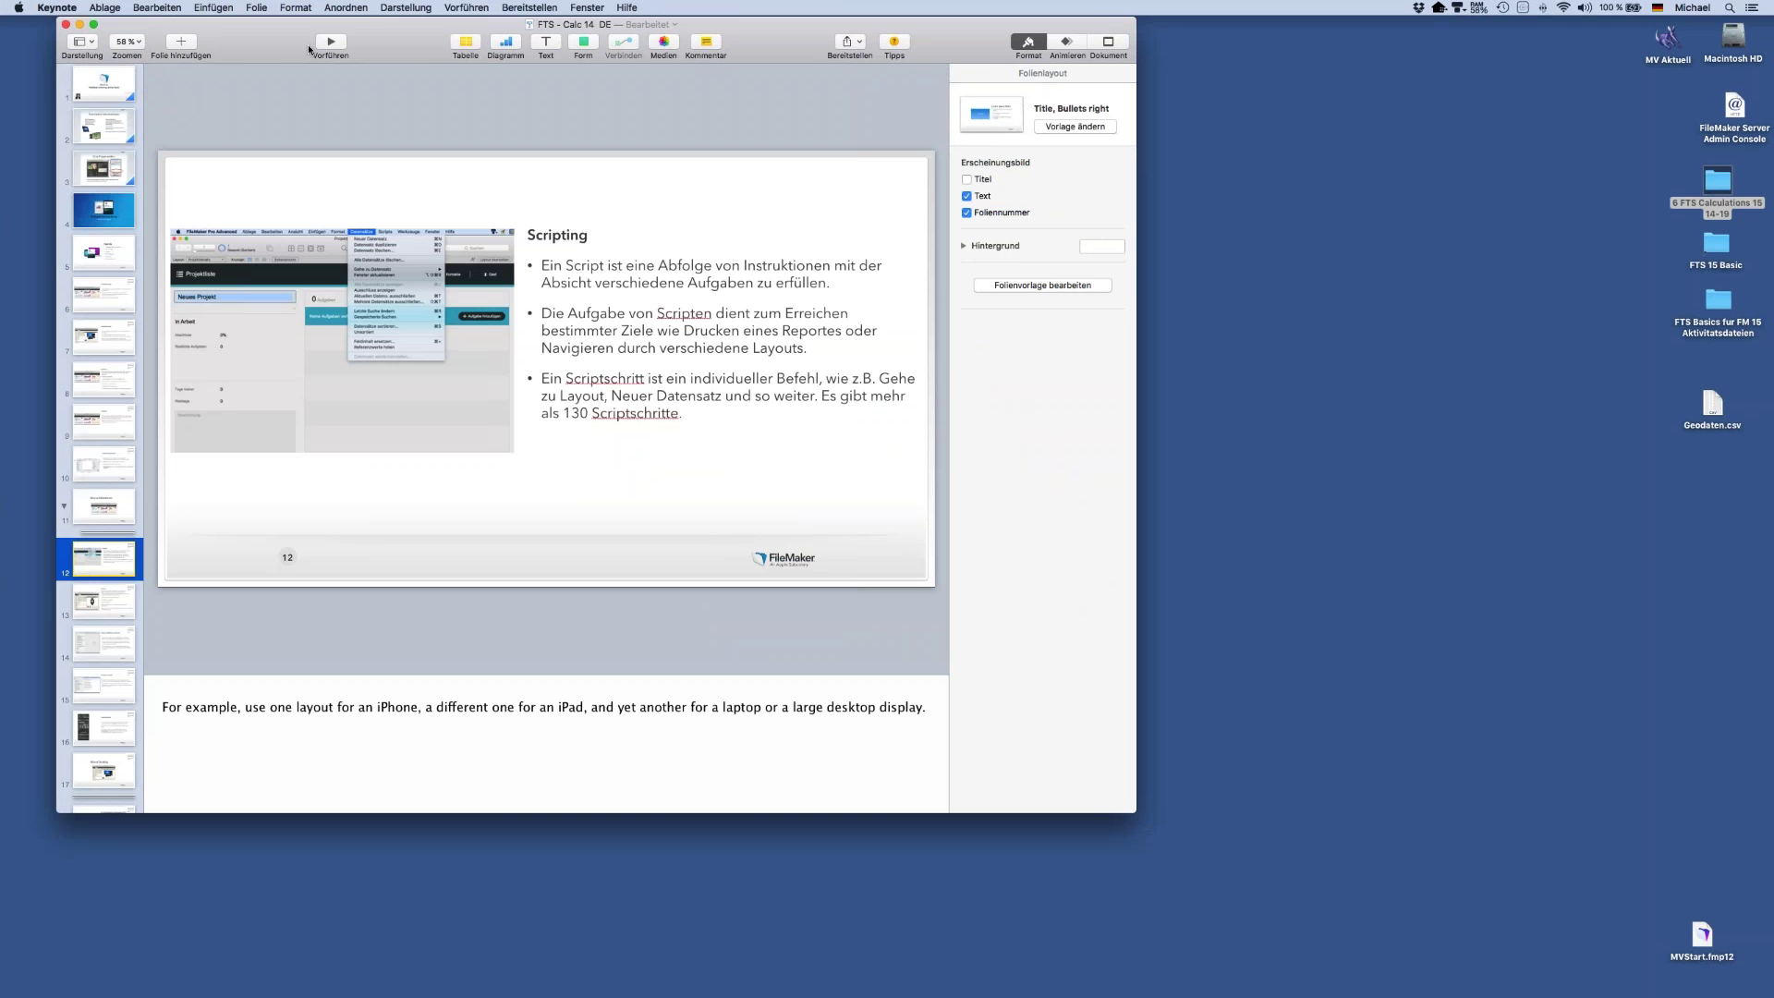